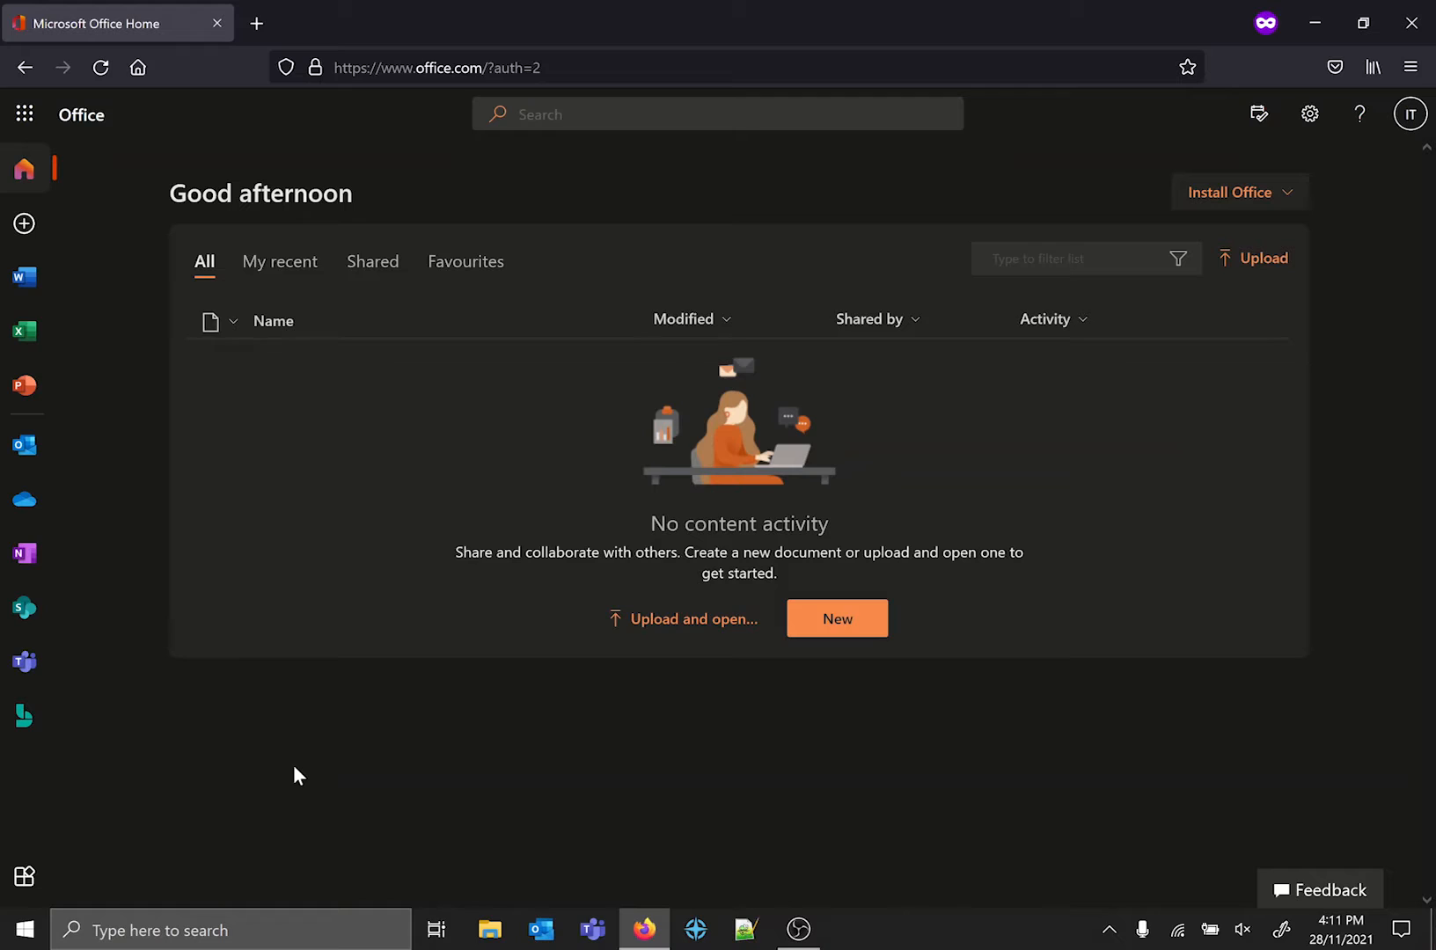
Open SharePoint from the Office home page, skip setting up the account recovery options, and dismiss the welcome tour.
left_click(27, 607)
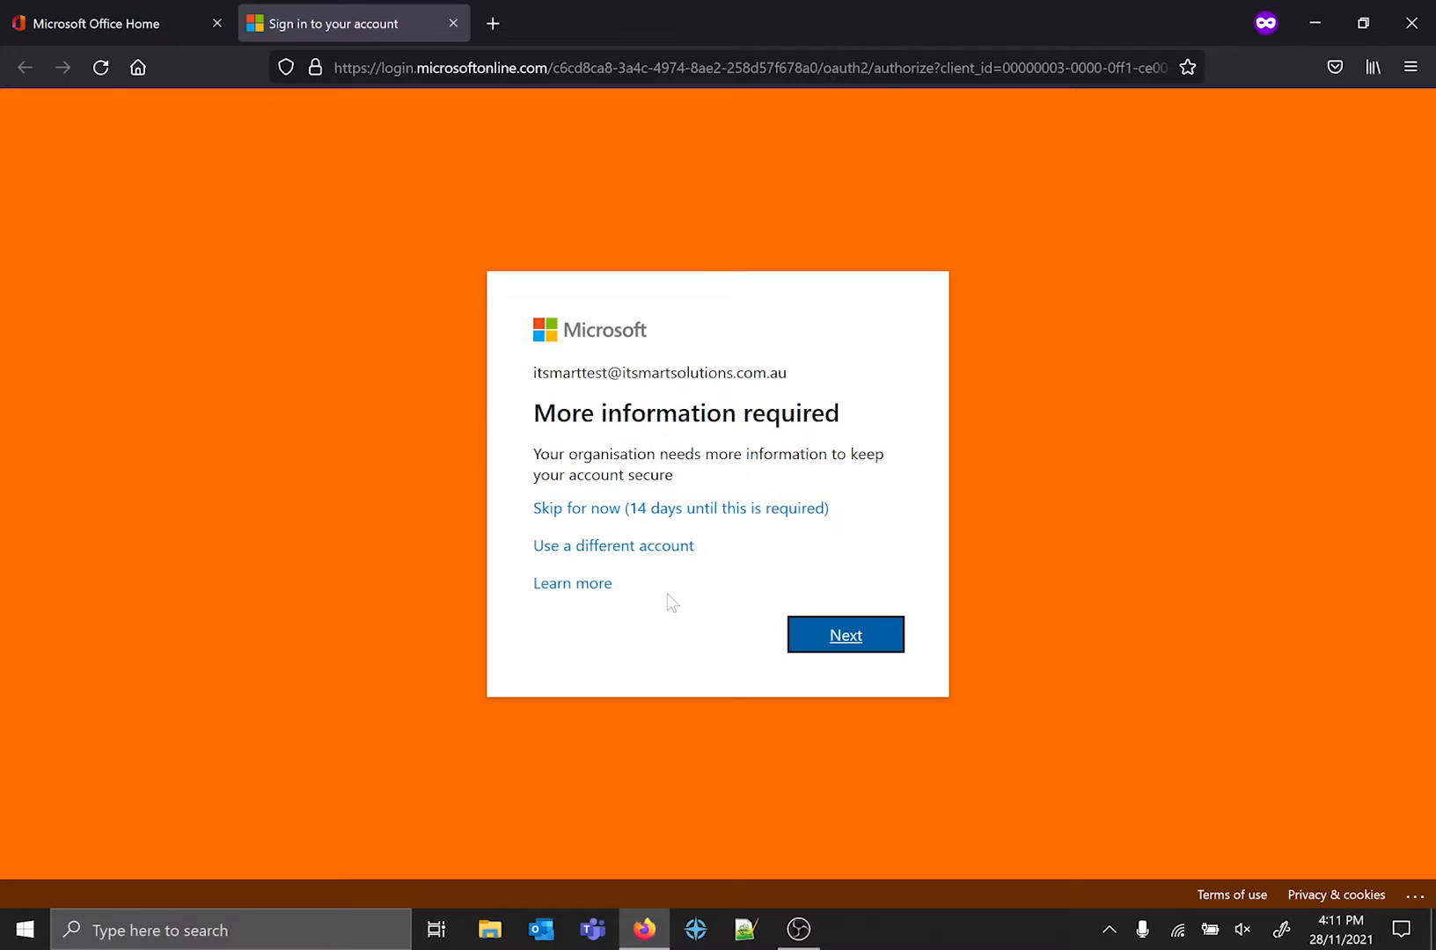
left_click(777, 510)
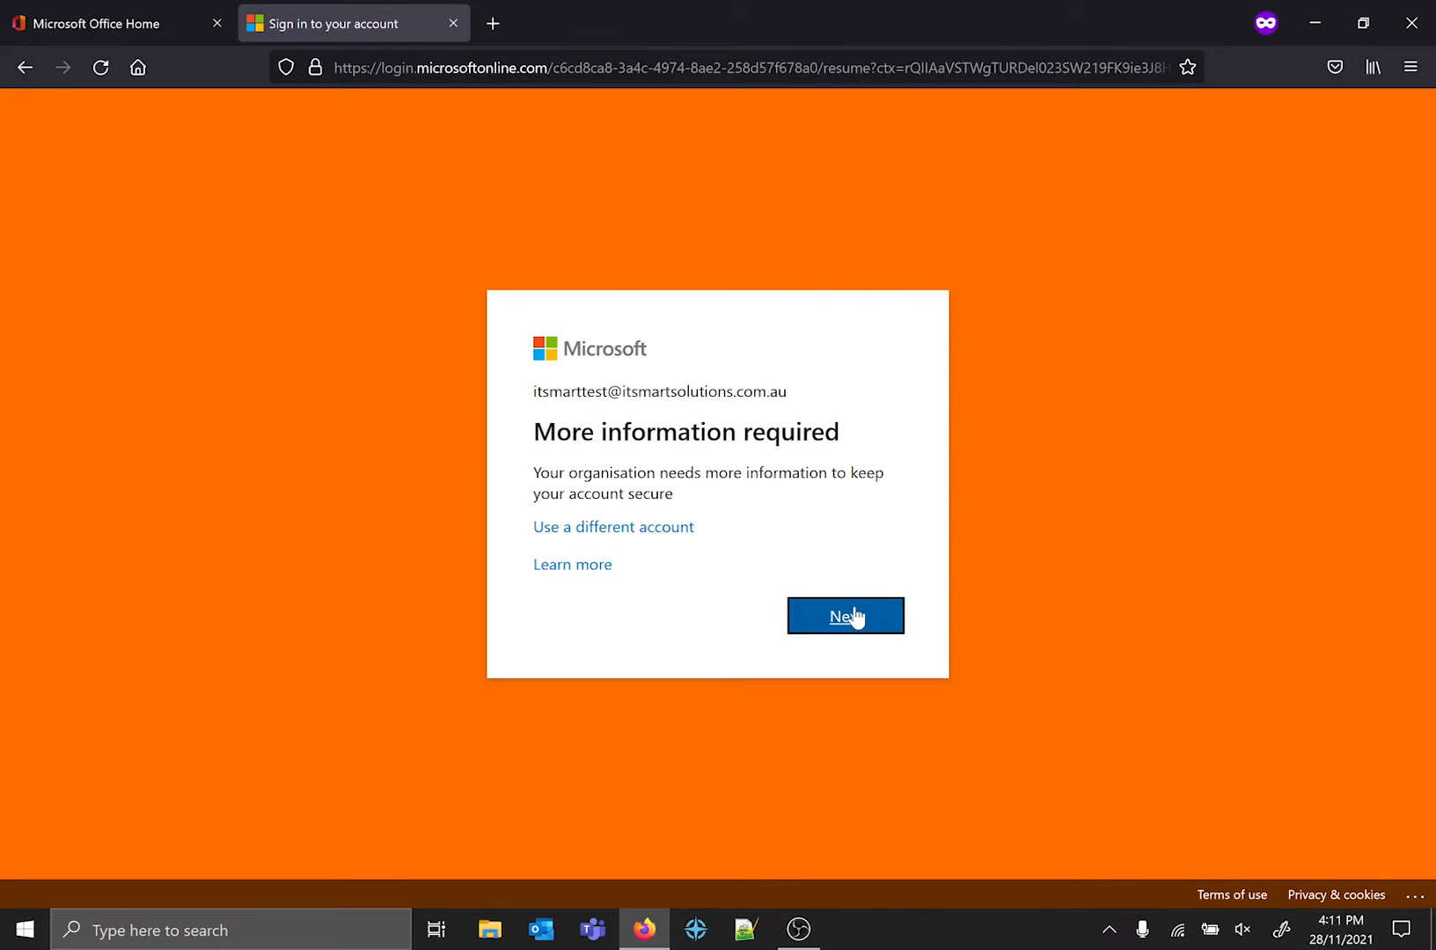
left_click(845, 616)
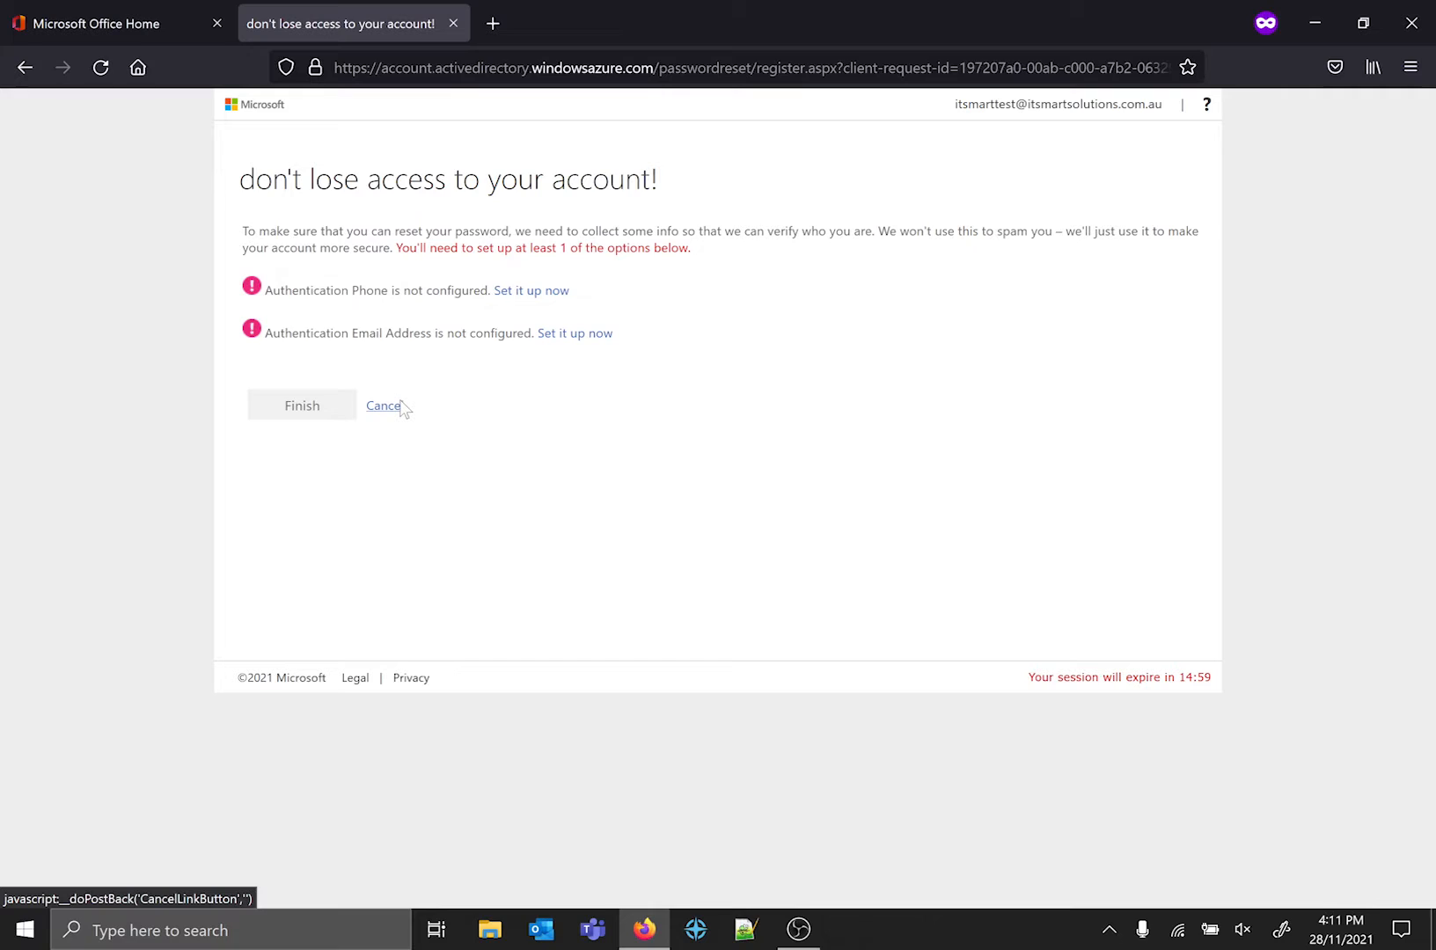
left_click(385, 405)
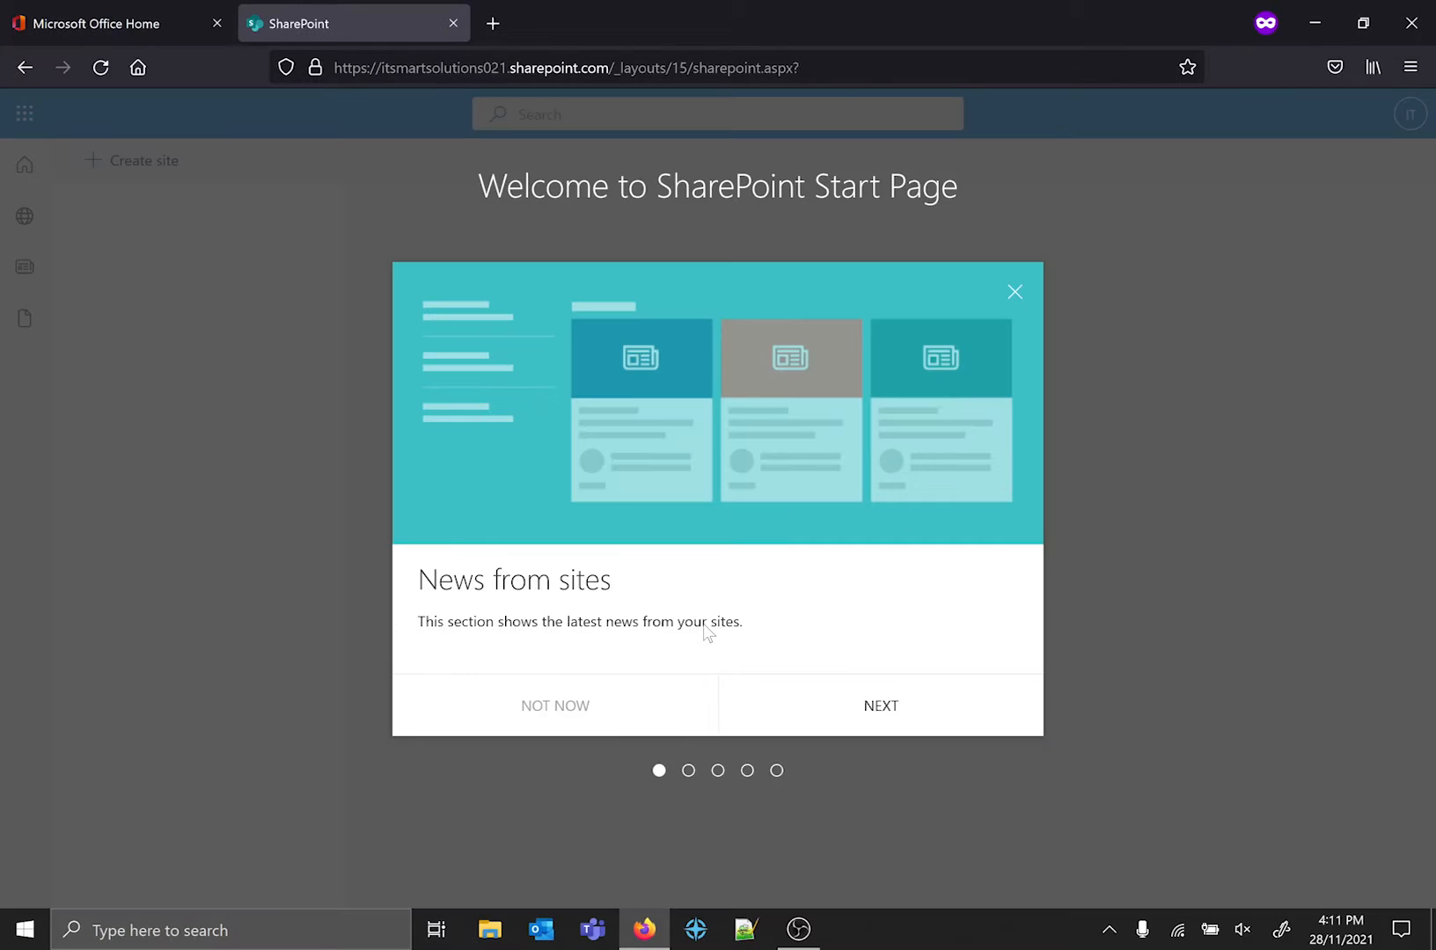
left_click(1014, 291)
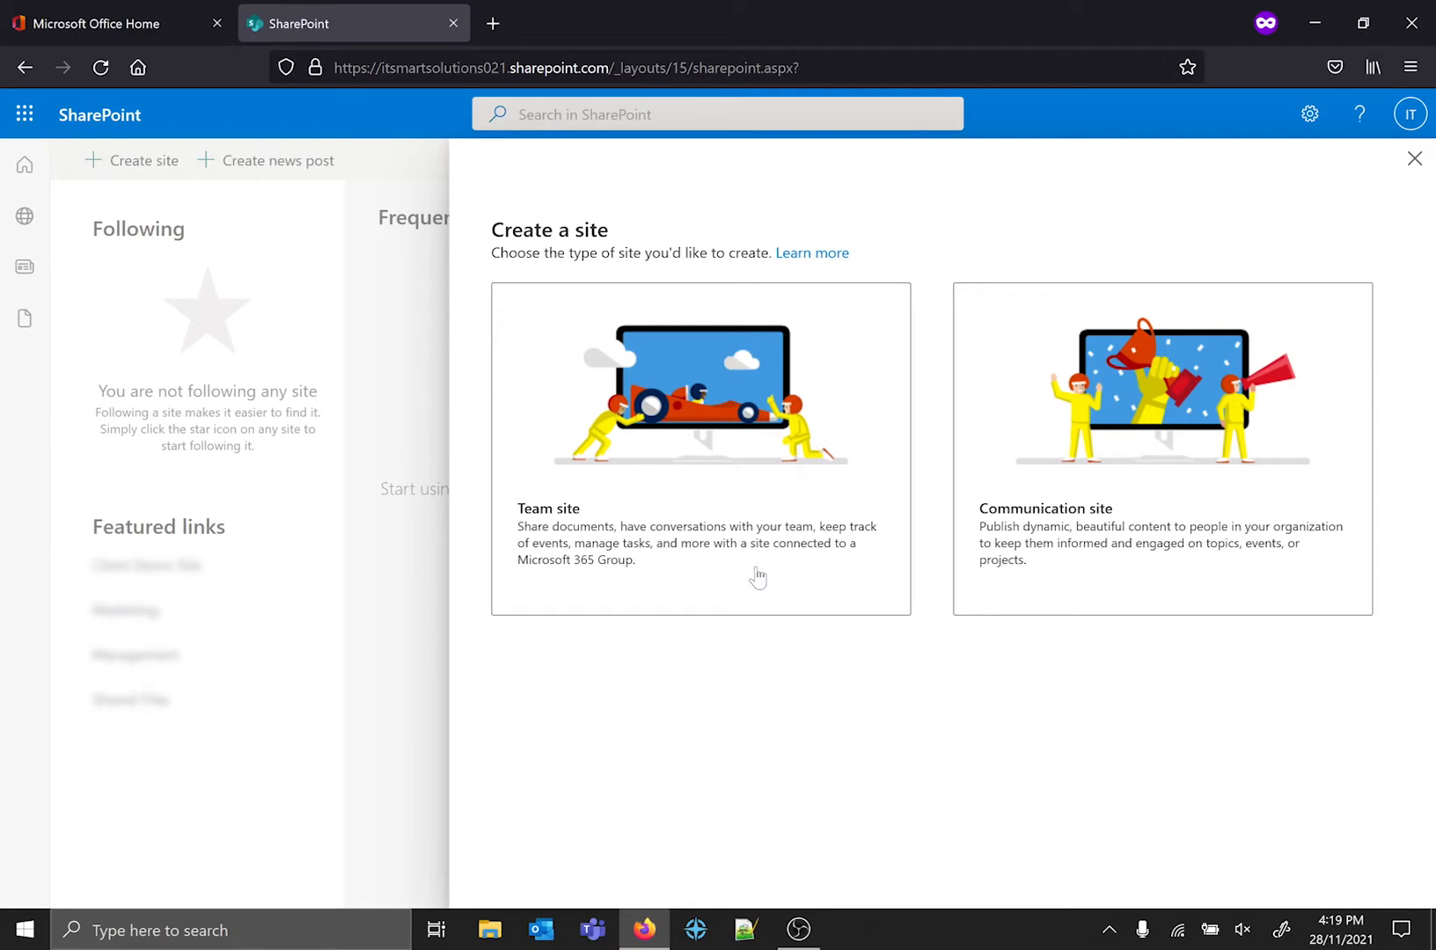
Choose a team site as the type of new site and name it "Test Site".
left_click(782, 566)
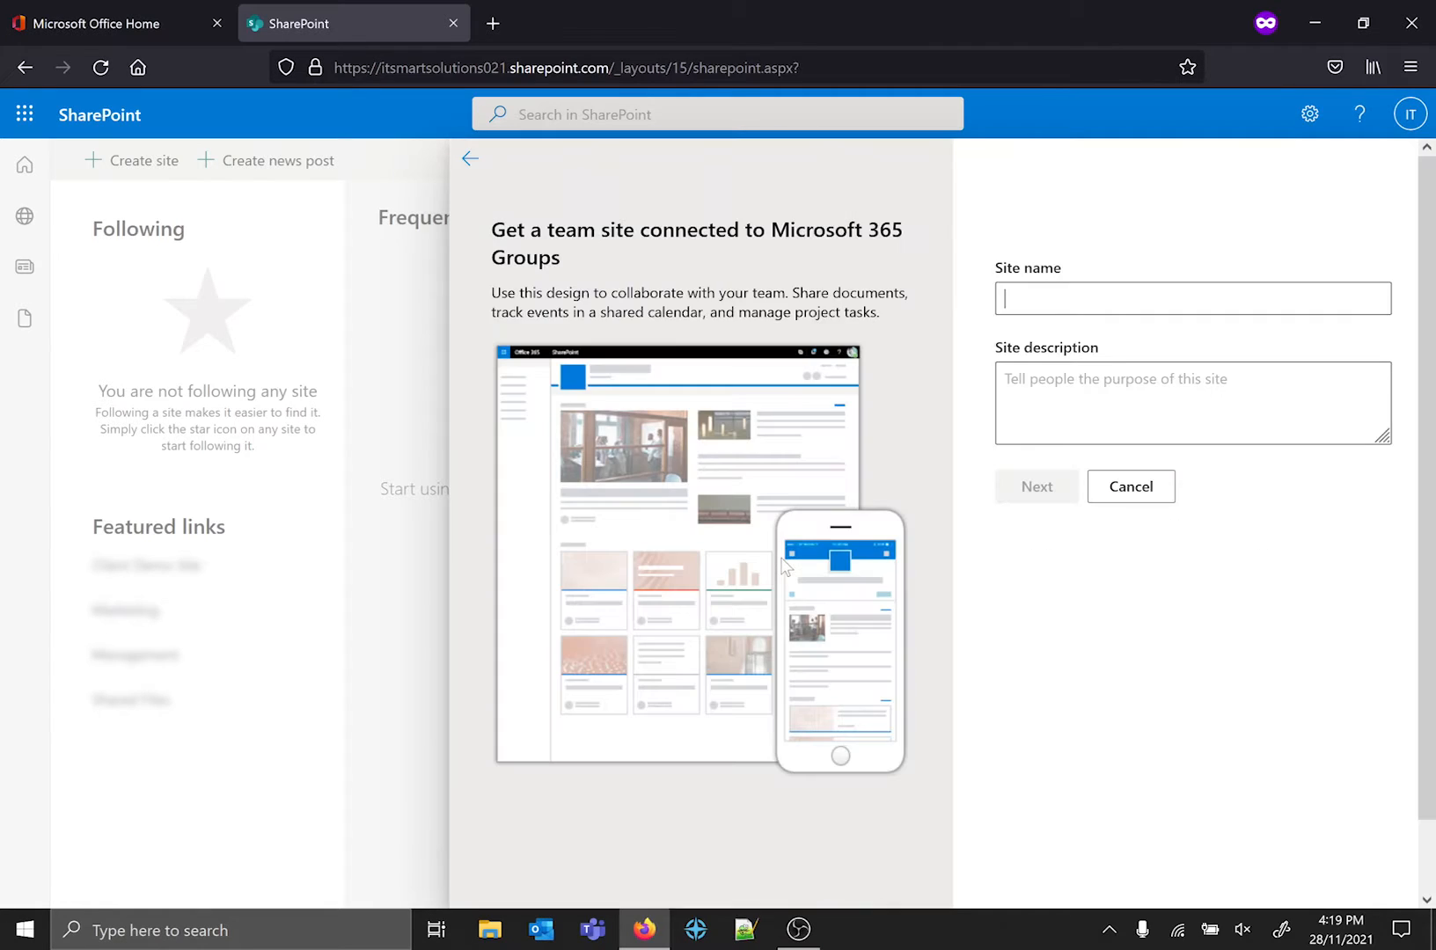
left_click(1091, 299)
type("Test Site")
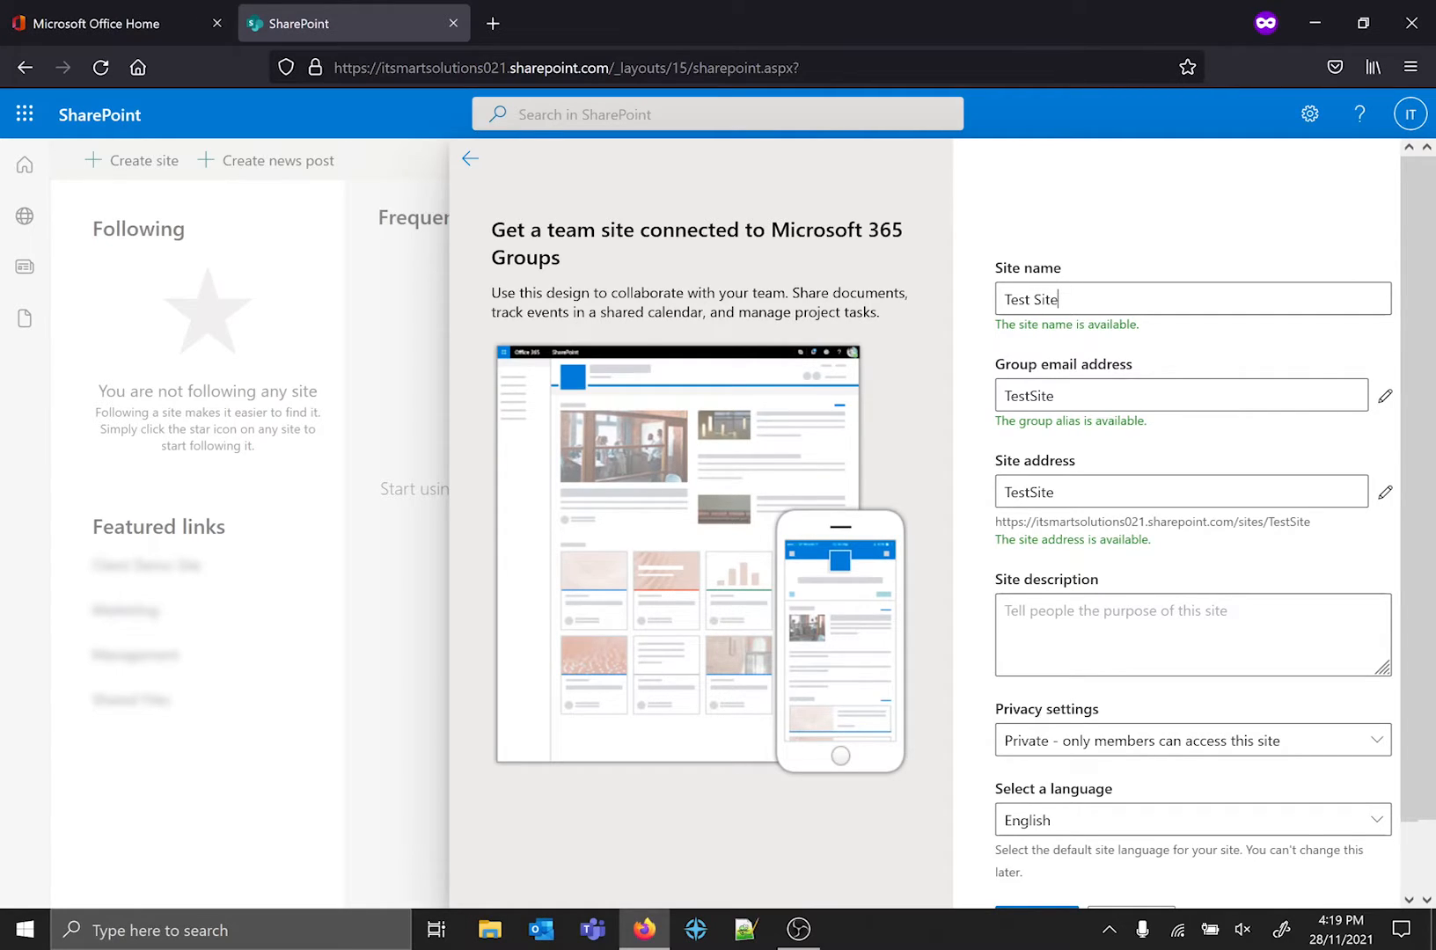
Set the site's privacy to "Private - only members can access this site" and create it without additional owners or members.
scroll(1122, 730, "down", 2)
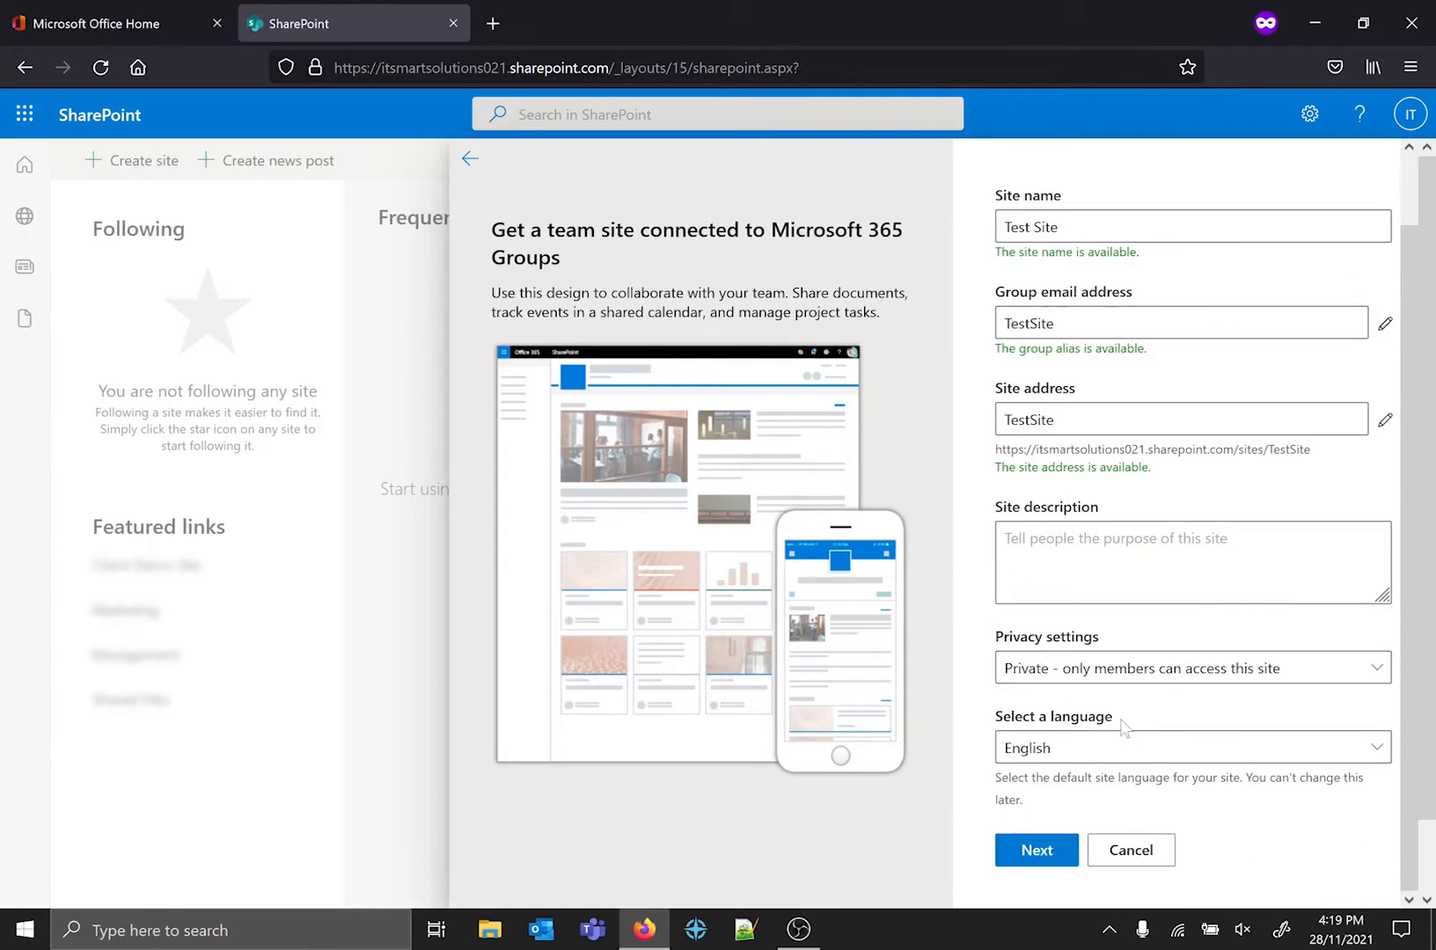
left_click(1161, 676)
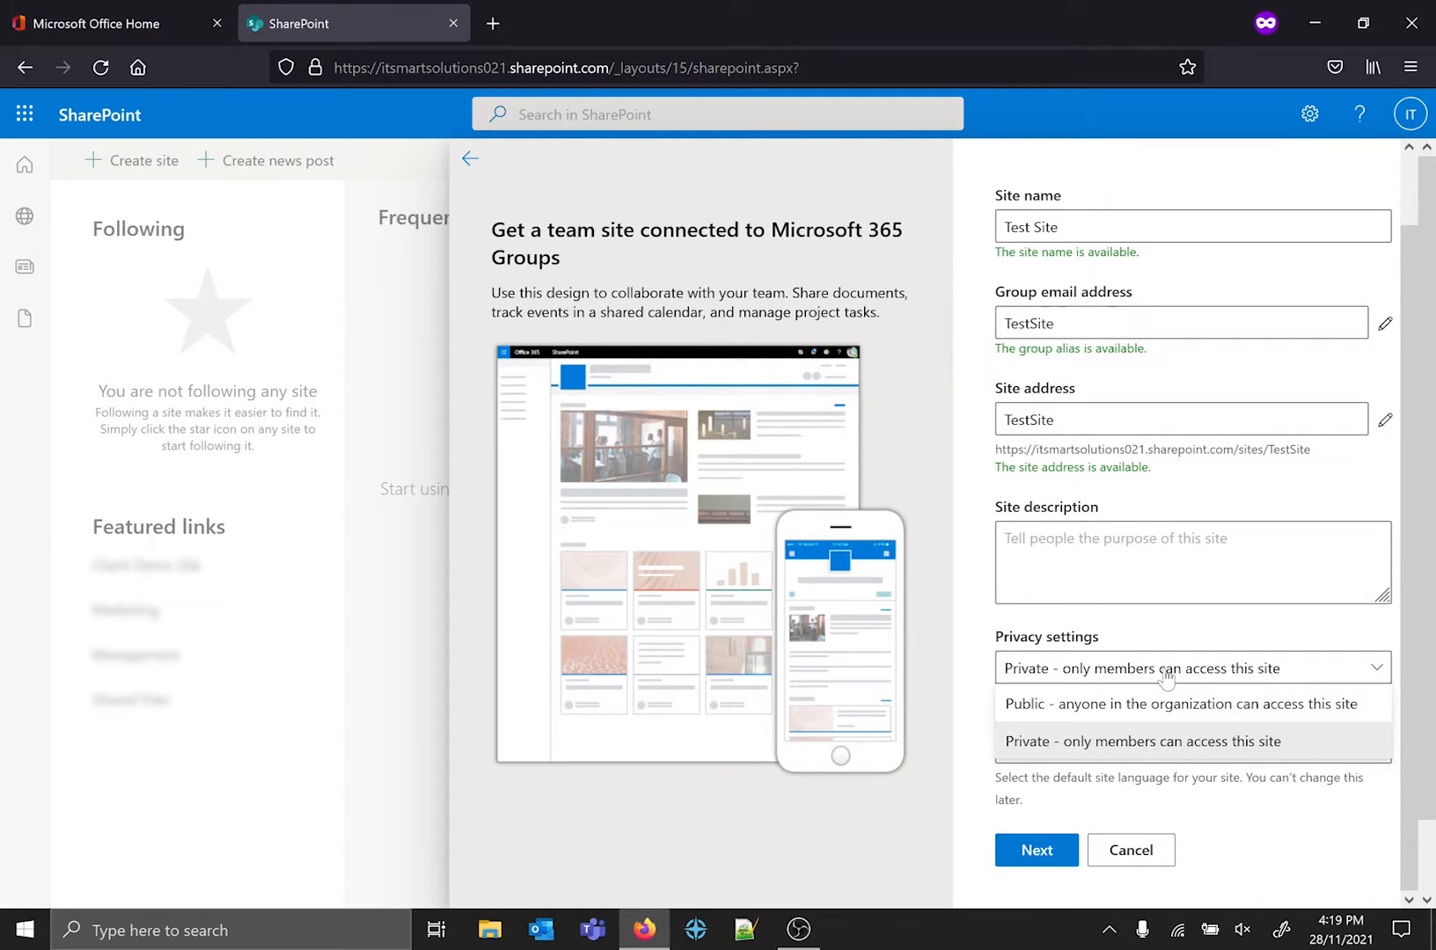
left_click(1158, 753)
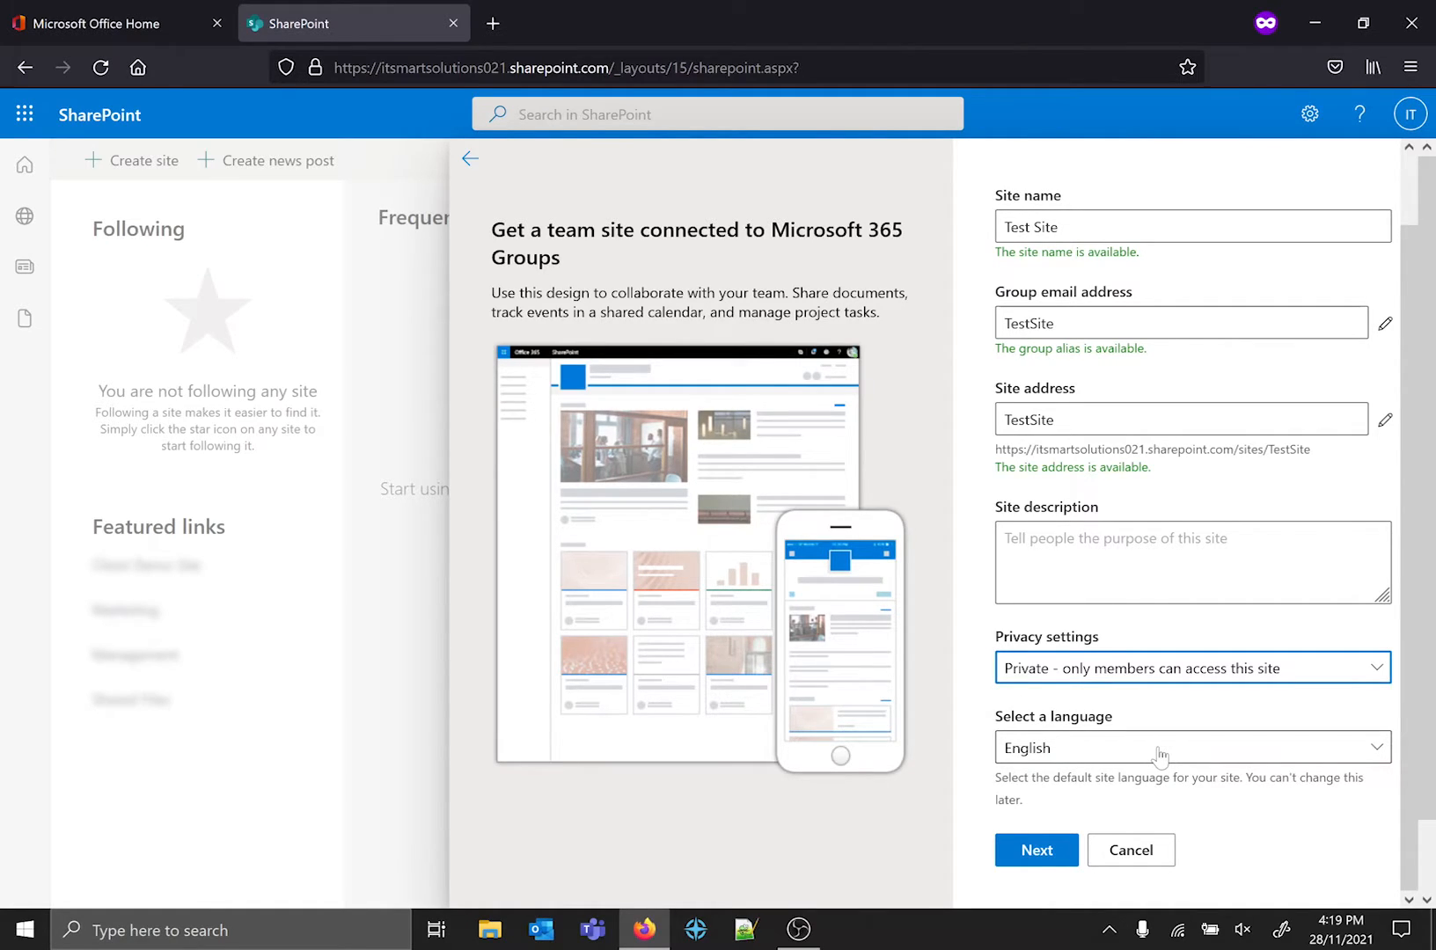
left_click(1045, 853)
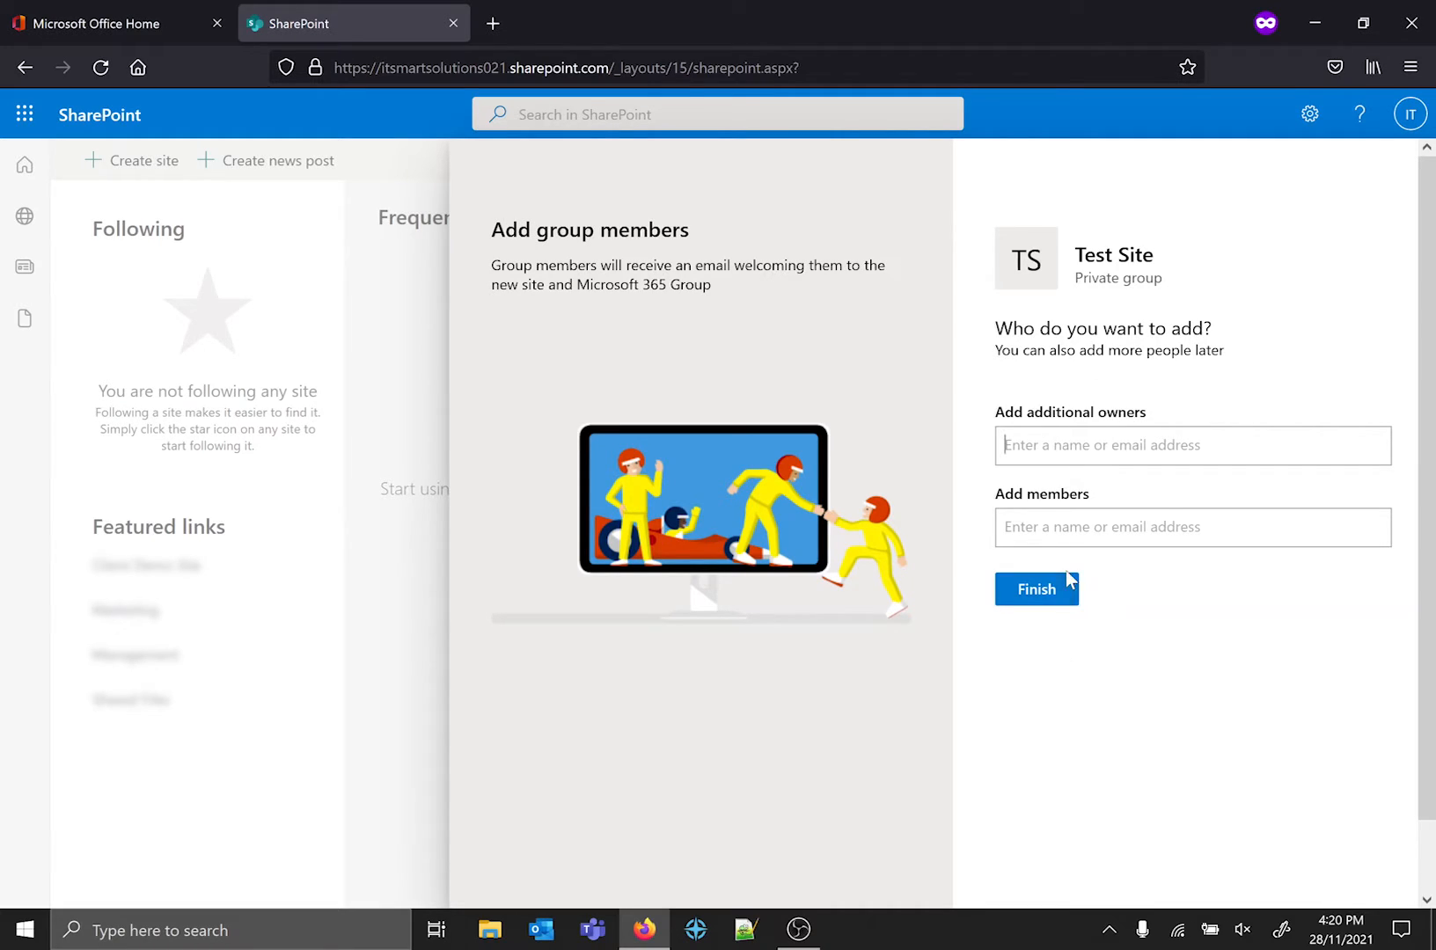
left_click(1039, 596)
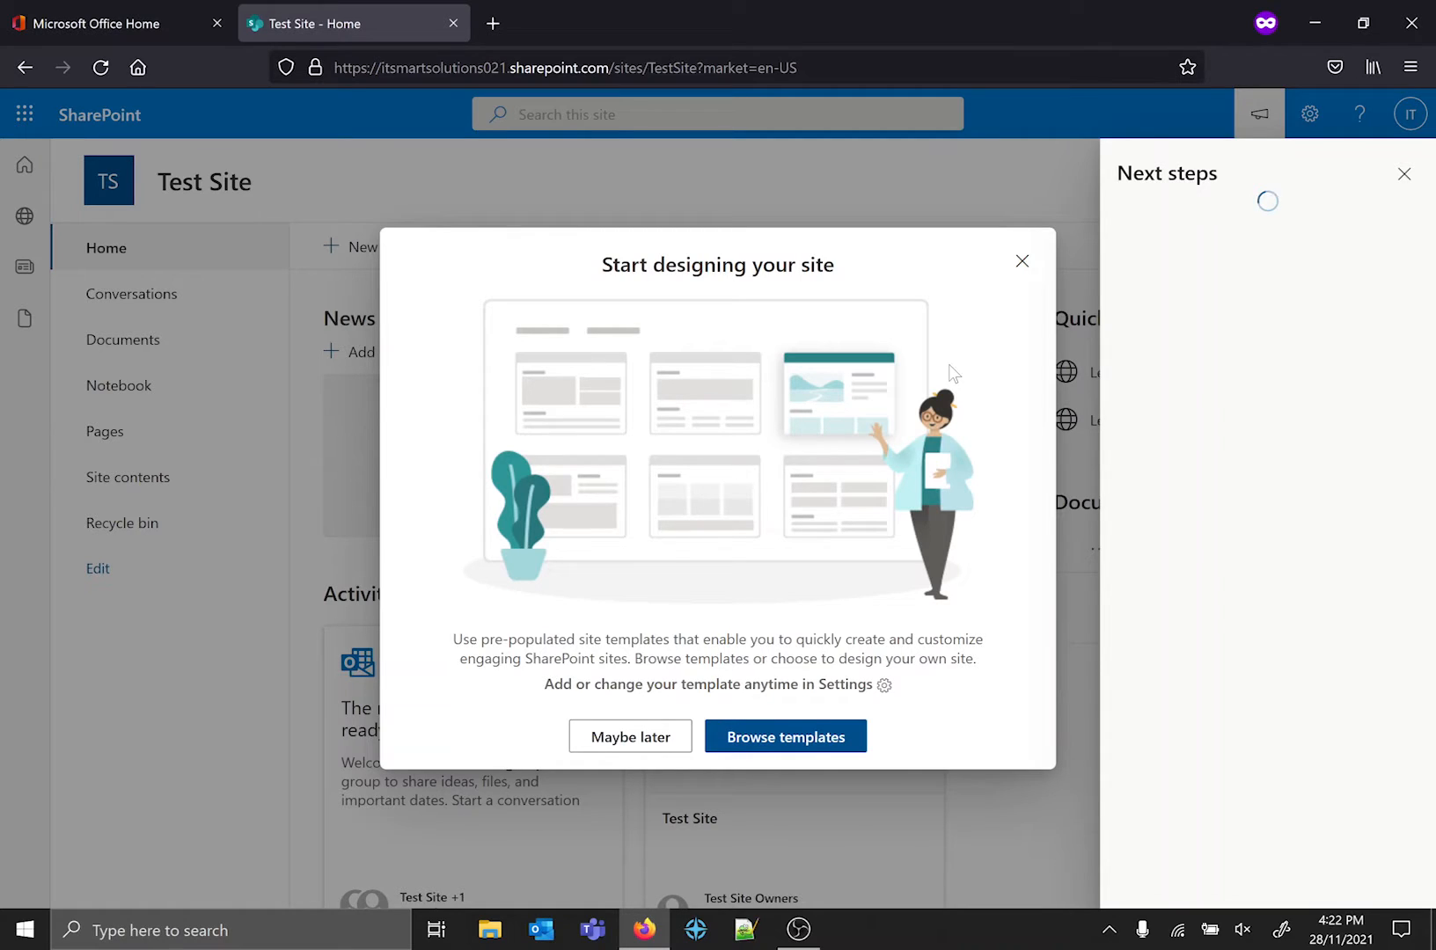
Dismiss the site template prompt and the next-steps guidance, and look over the Test Site home page.
left_click(1021, 263)
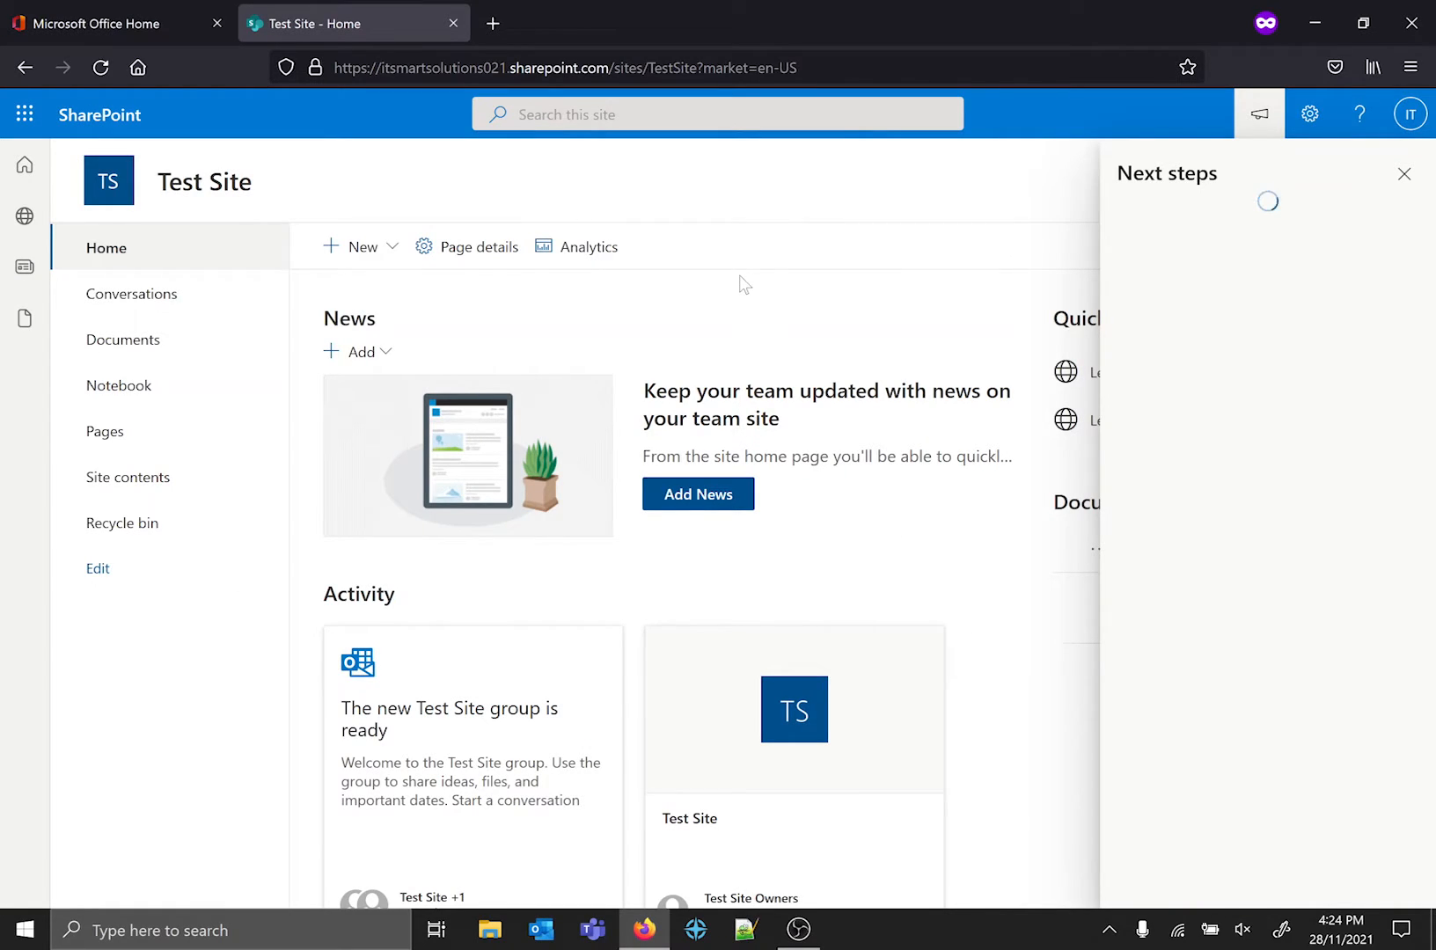
left_click(1403, 175)
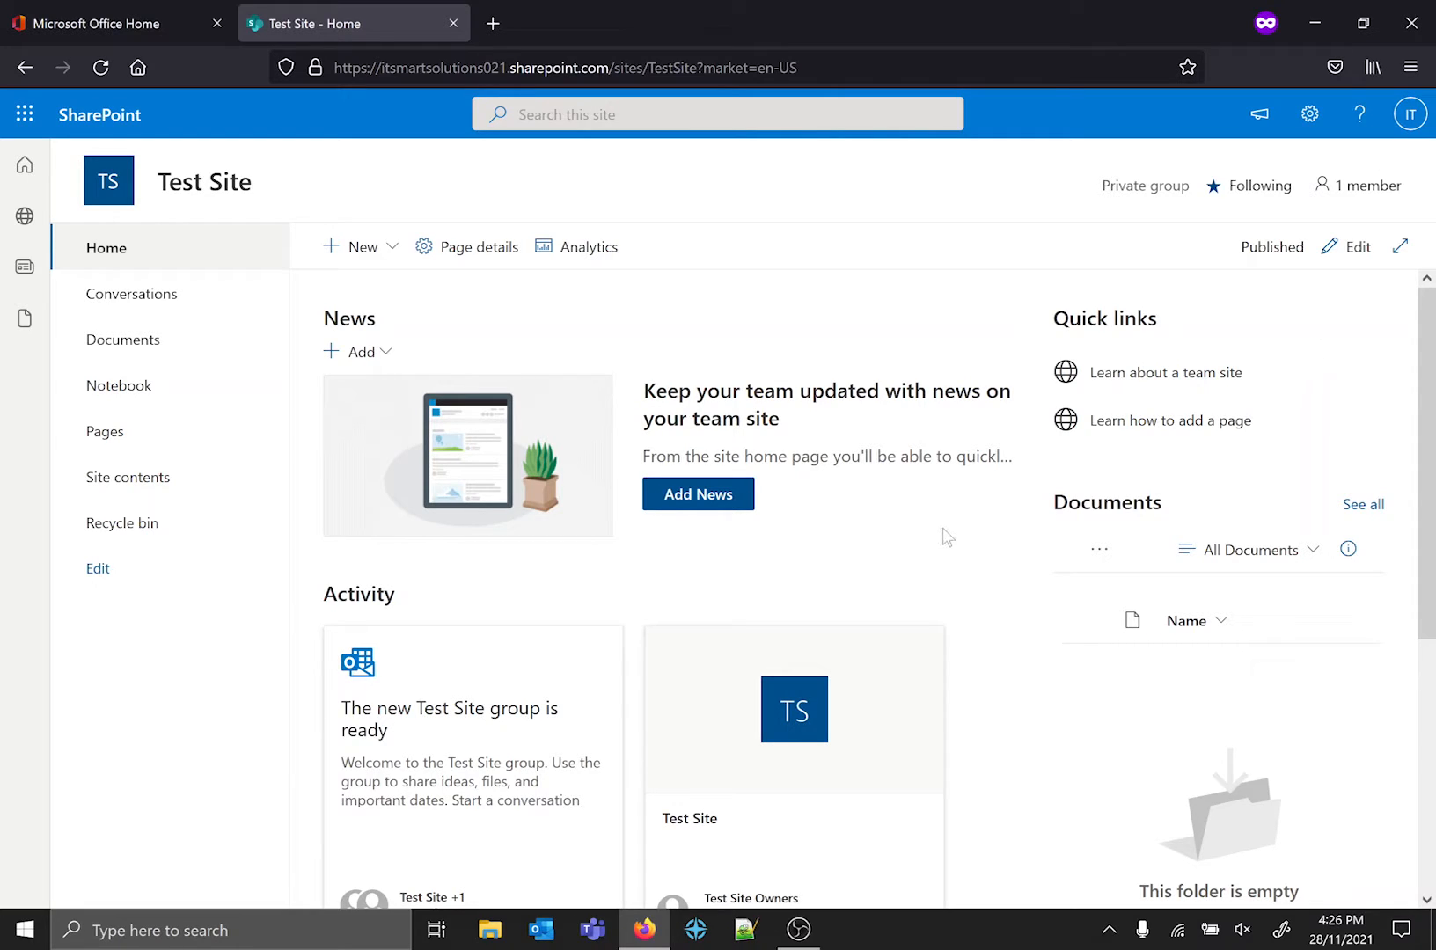
scroll(570, 593, "down", 5)
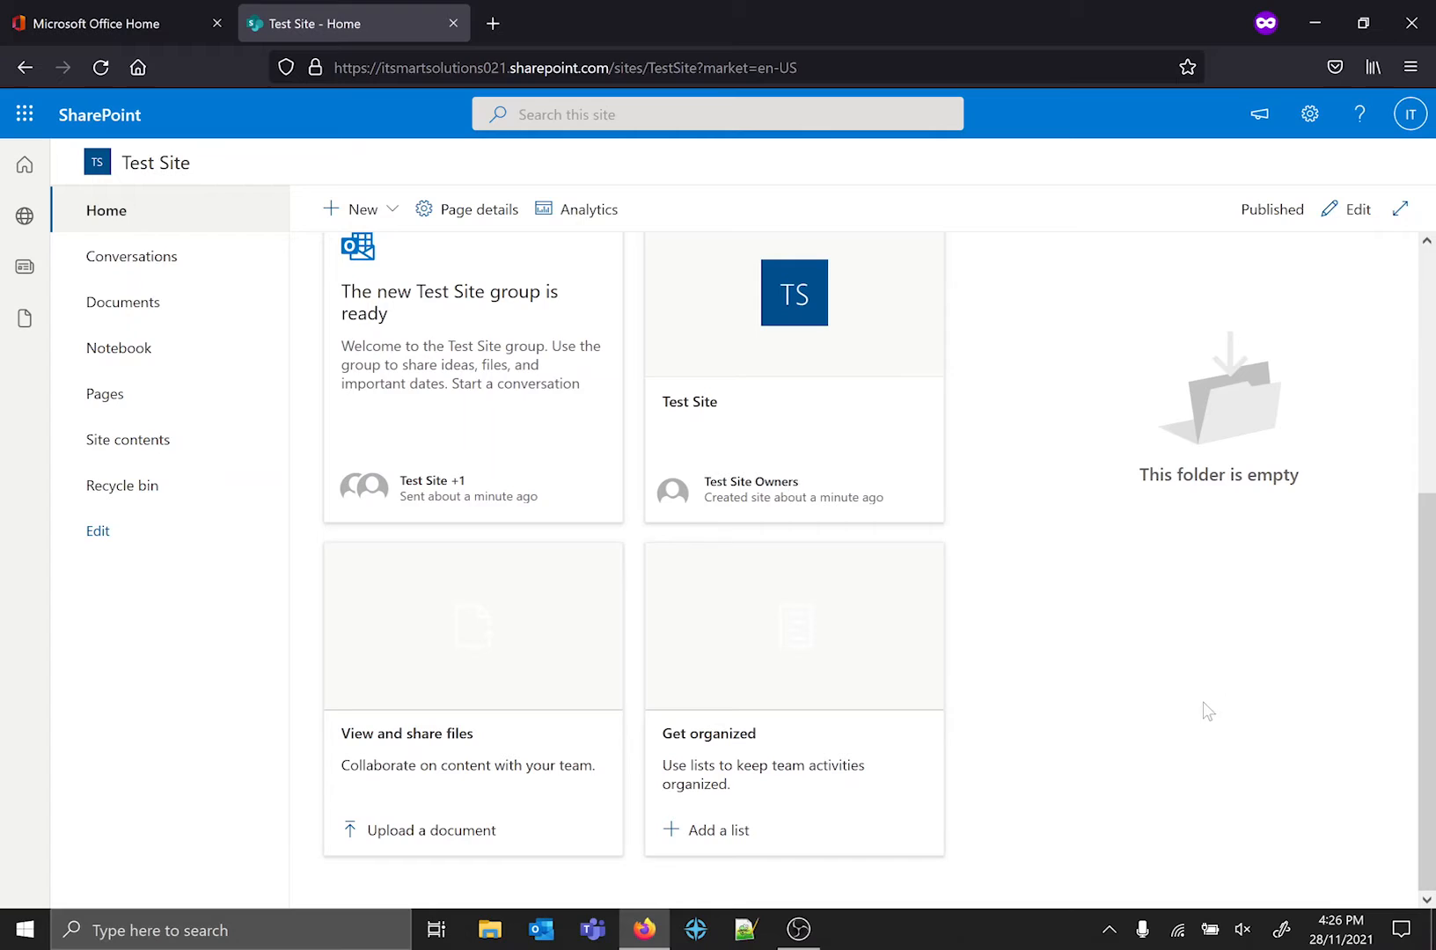
scroll(1207, 711, "up", 5)
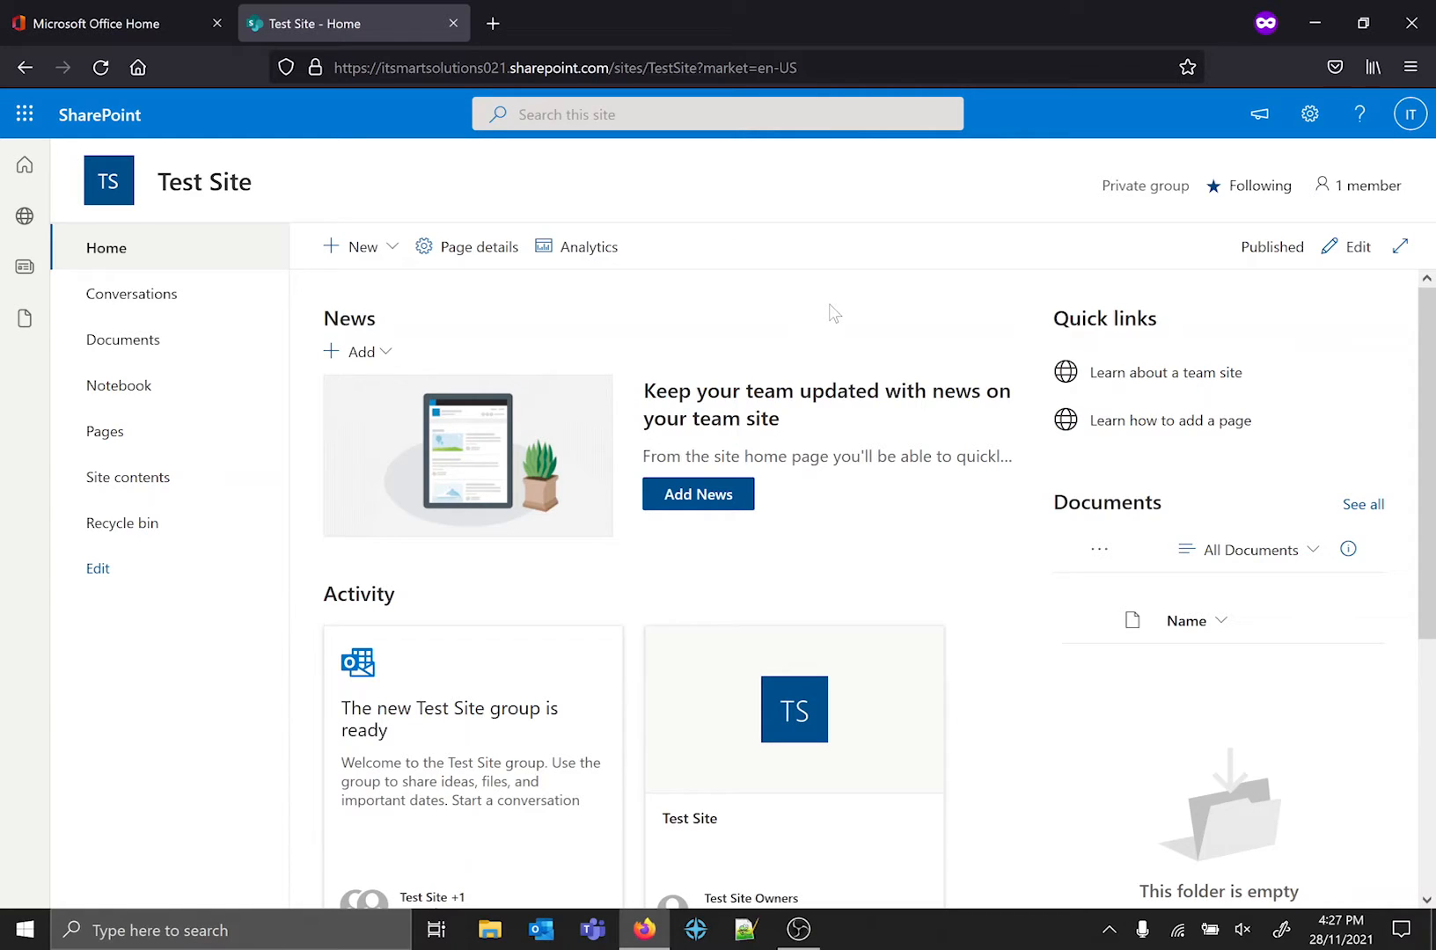
Put the home page into edit mode and examine the available section layouts.
left_click(1336, 254)
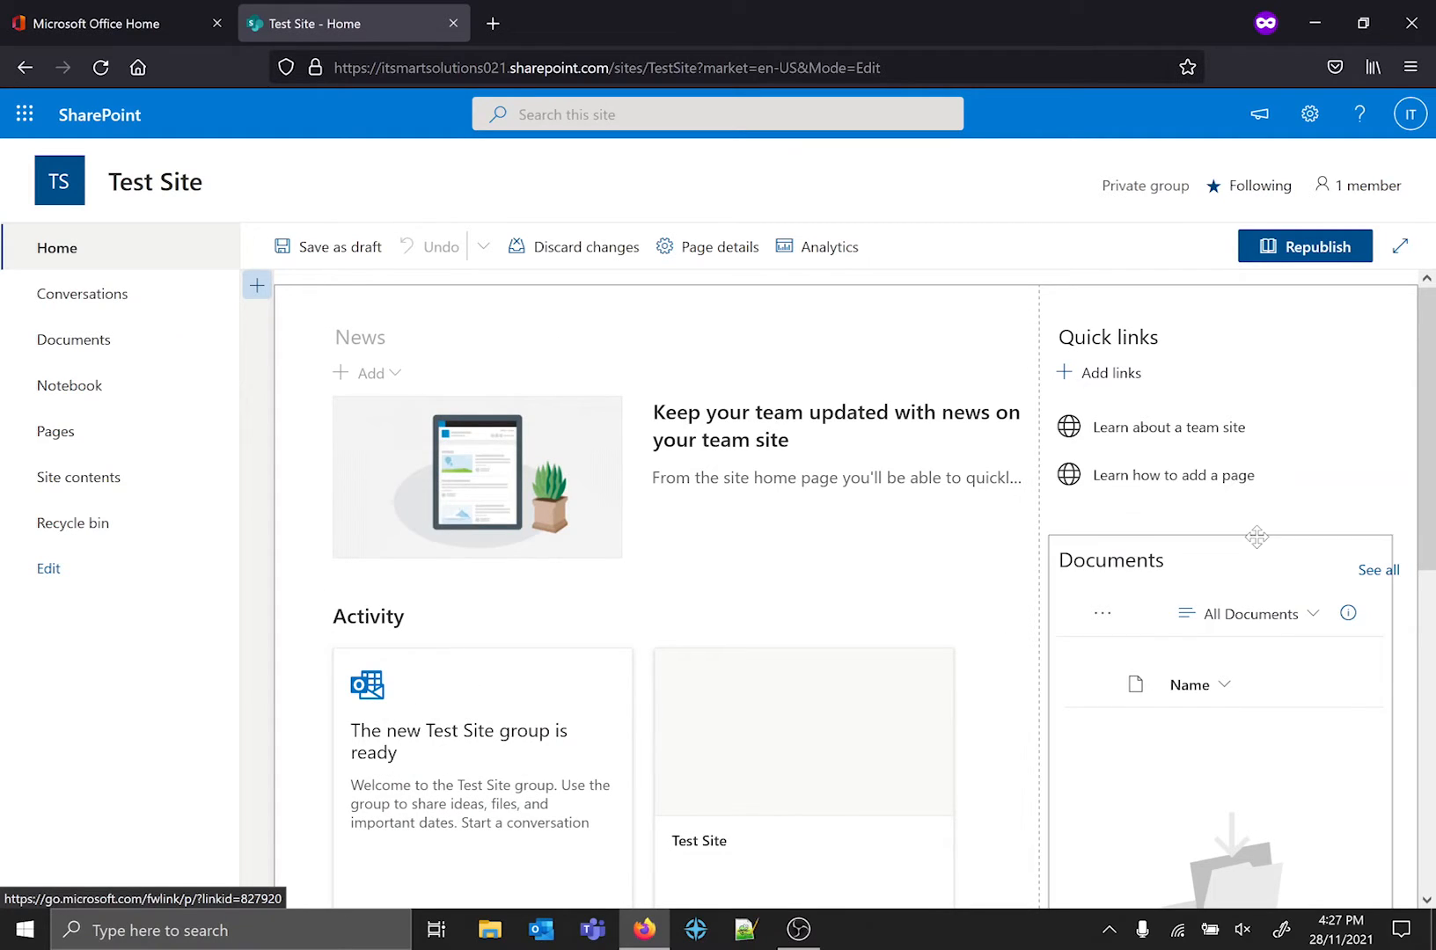
left_click(257, 287)
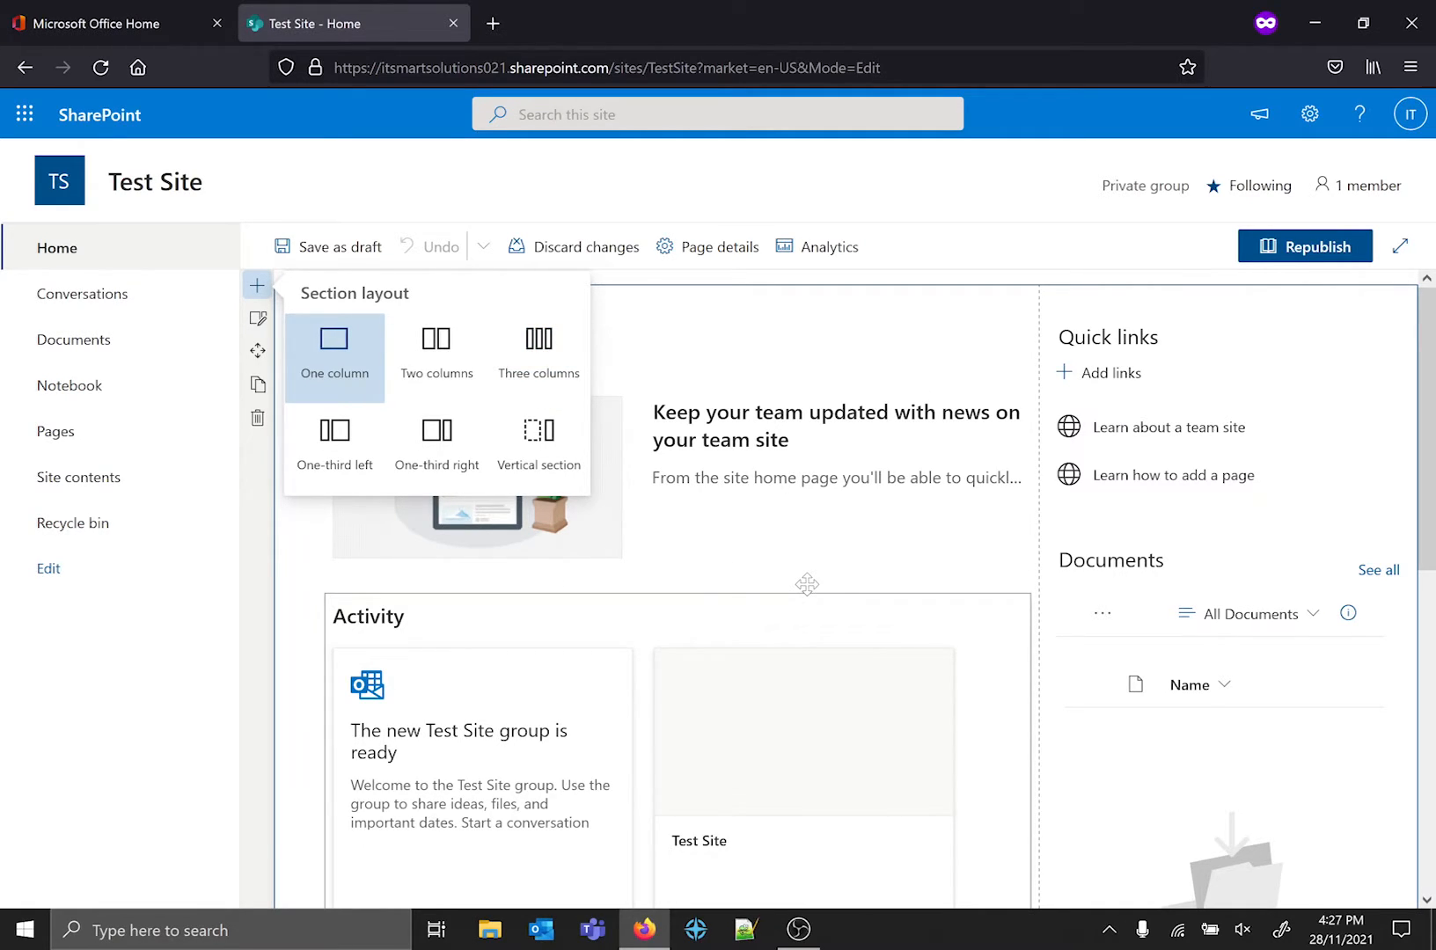
scroll(807, 583, "down", 5)
mouse_move(676, 713)
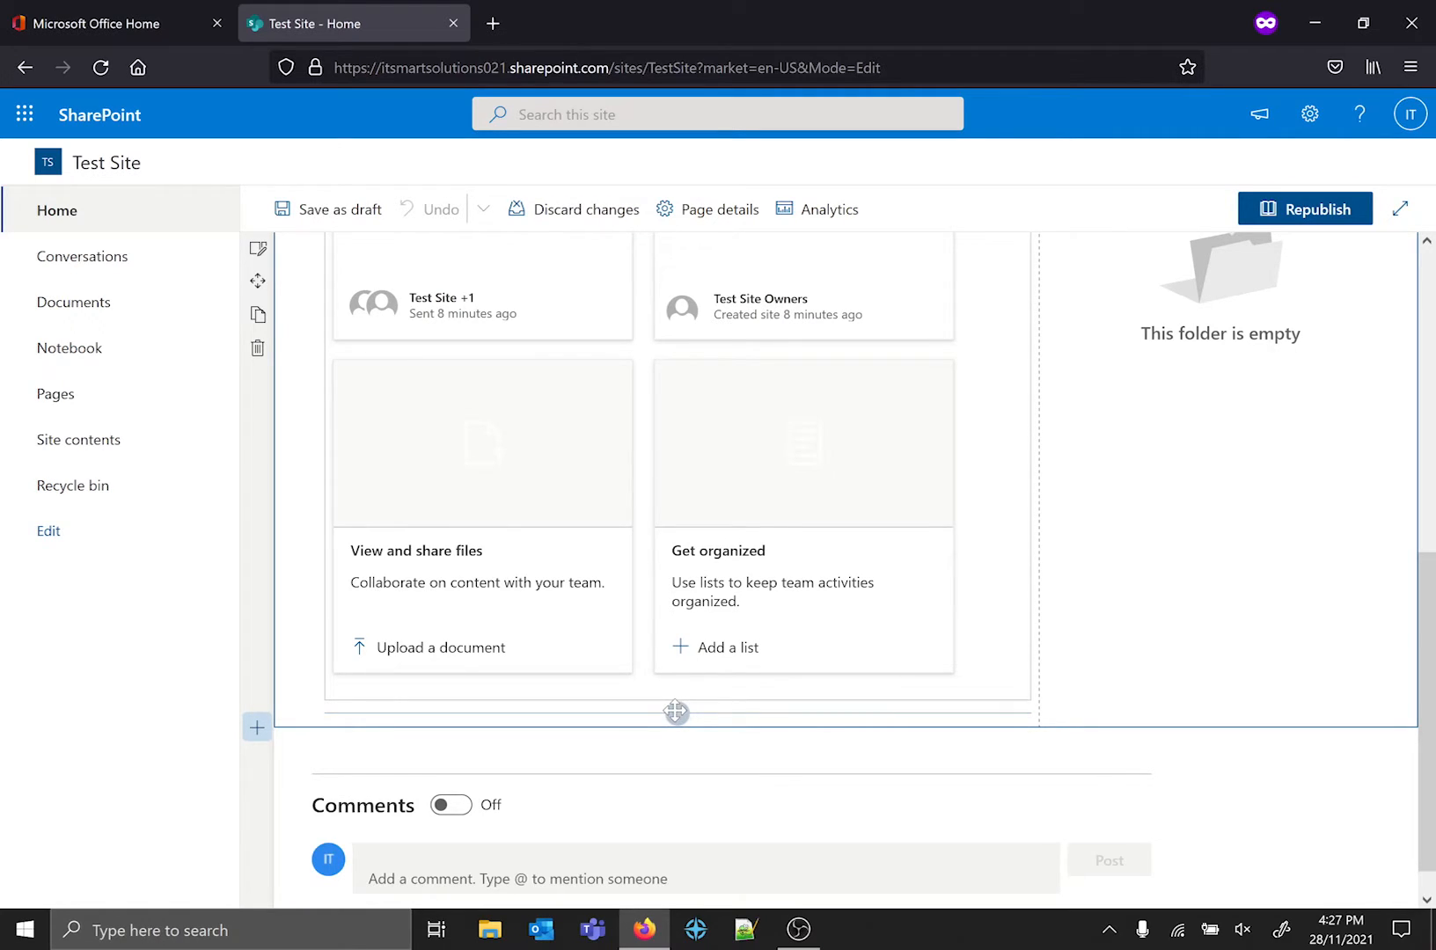
Examine the web part catalogue for the area below the Activity cards, from Frequently used through Advanced, without adding a web part.
left_click(677, 713)
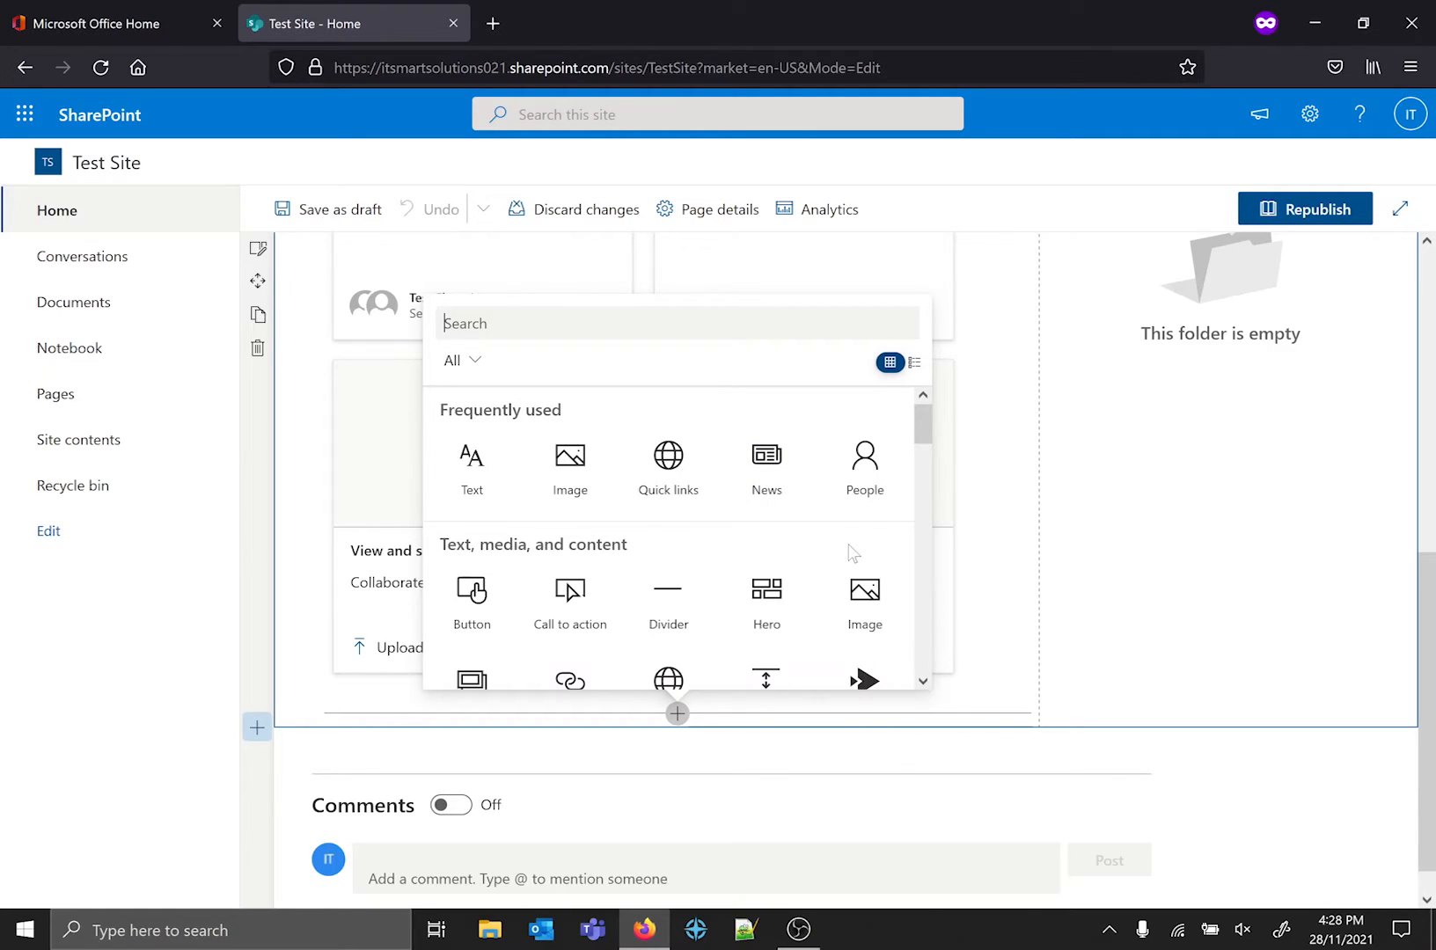
left_click_drag(925, 429, 926, 516)
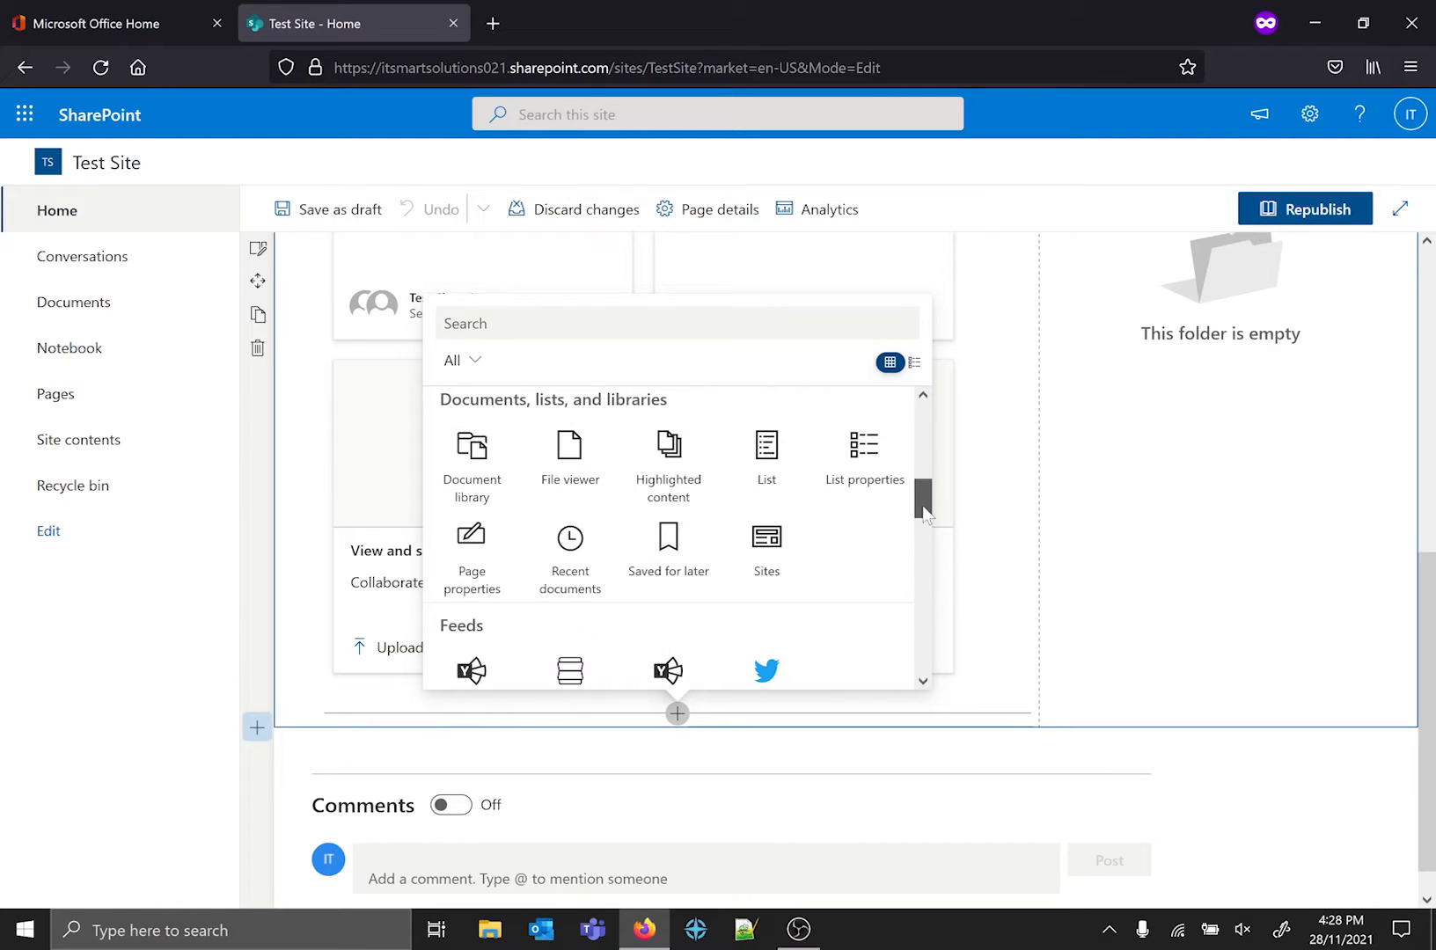
left_click_drag(925, 514, 938, 567)
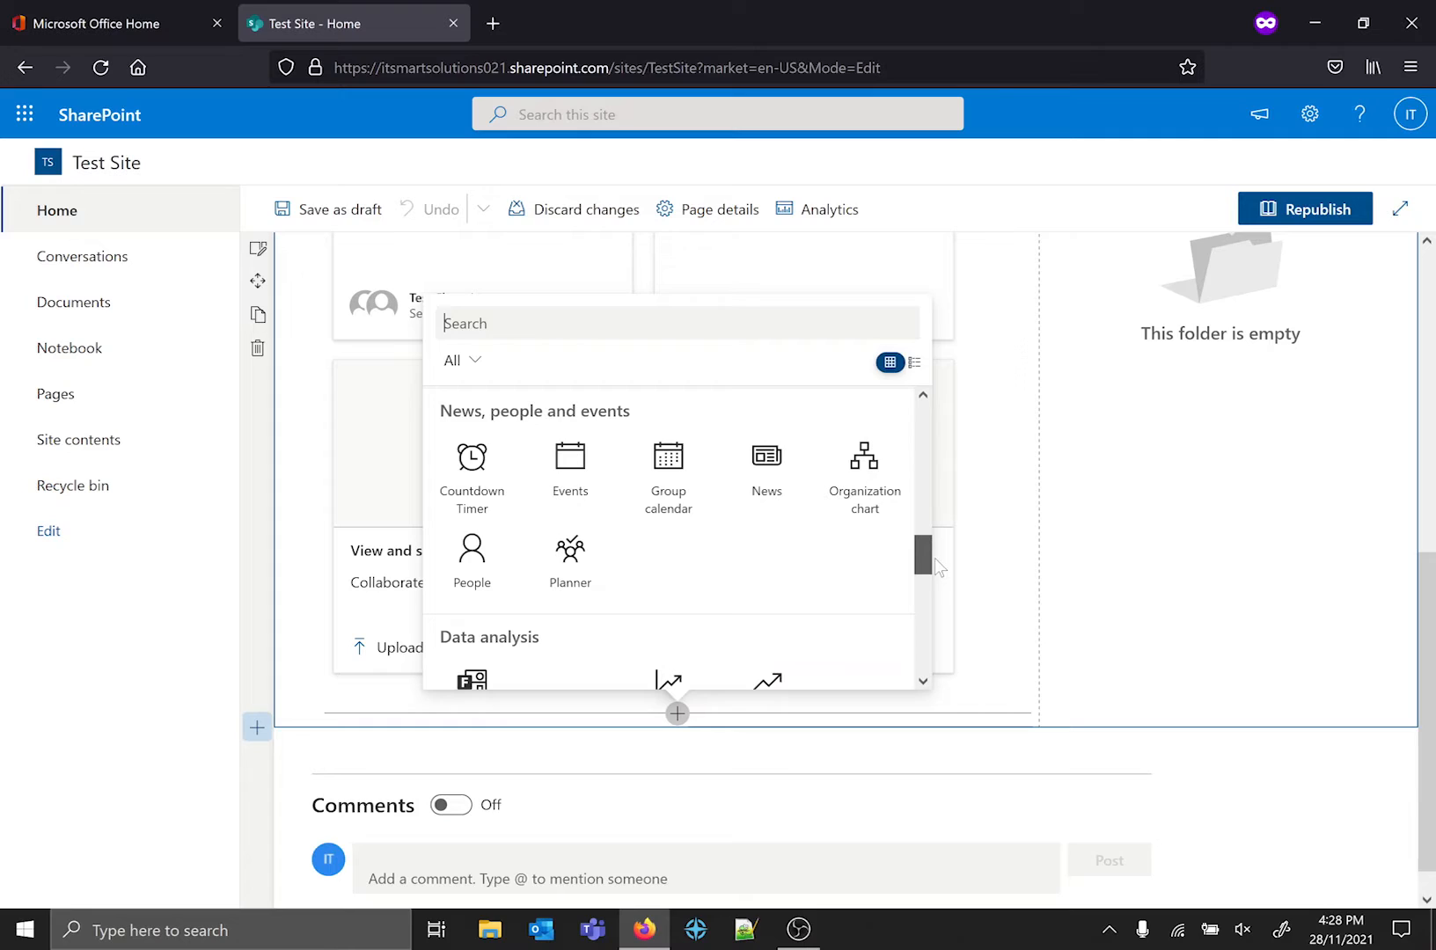
left_click_drag(938, 567, 925, 570)
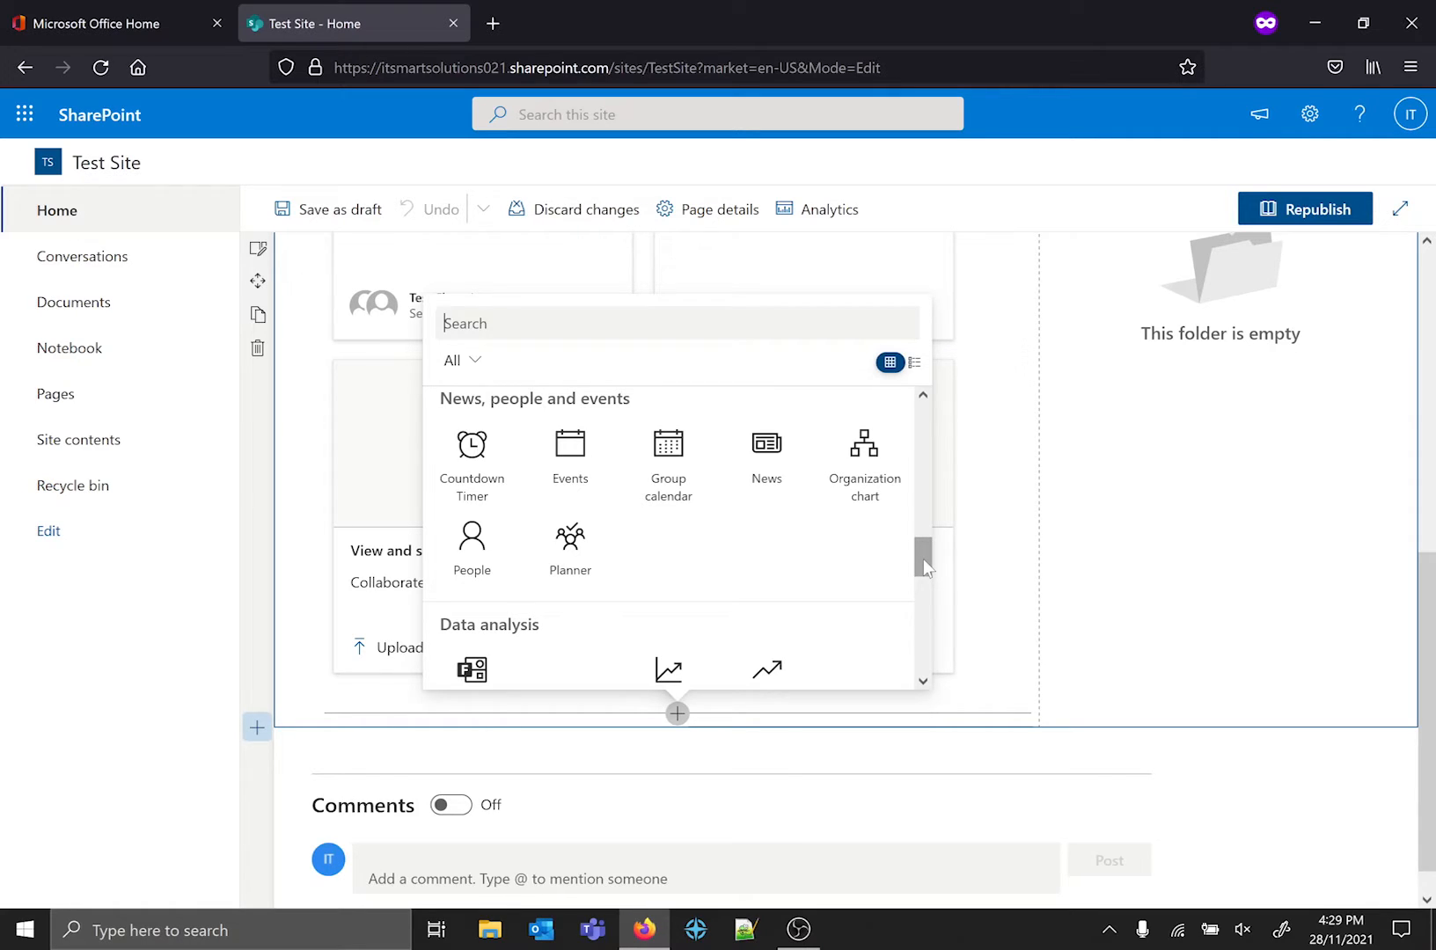
left_click_drag(926, 567, 927, 609)
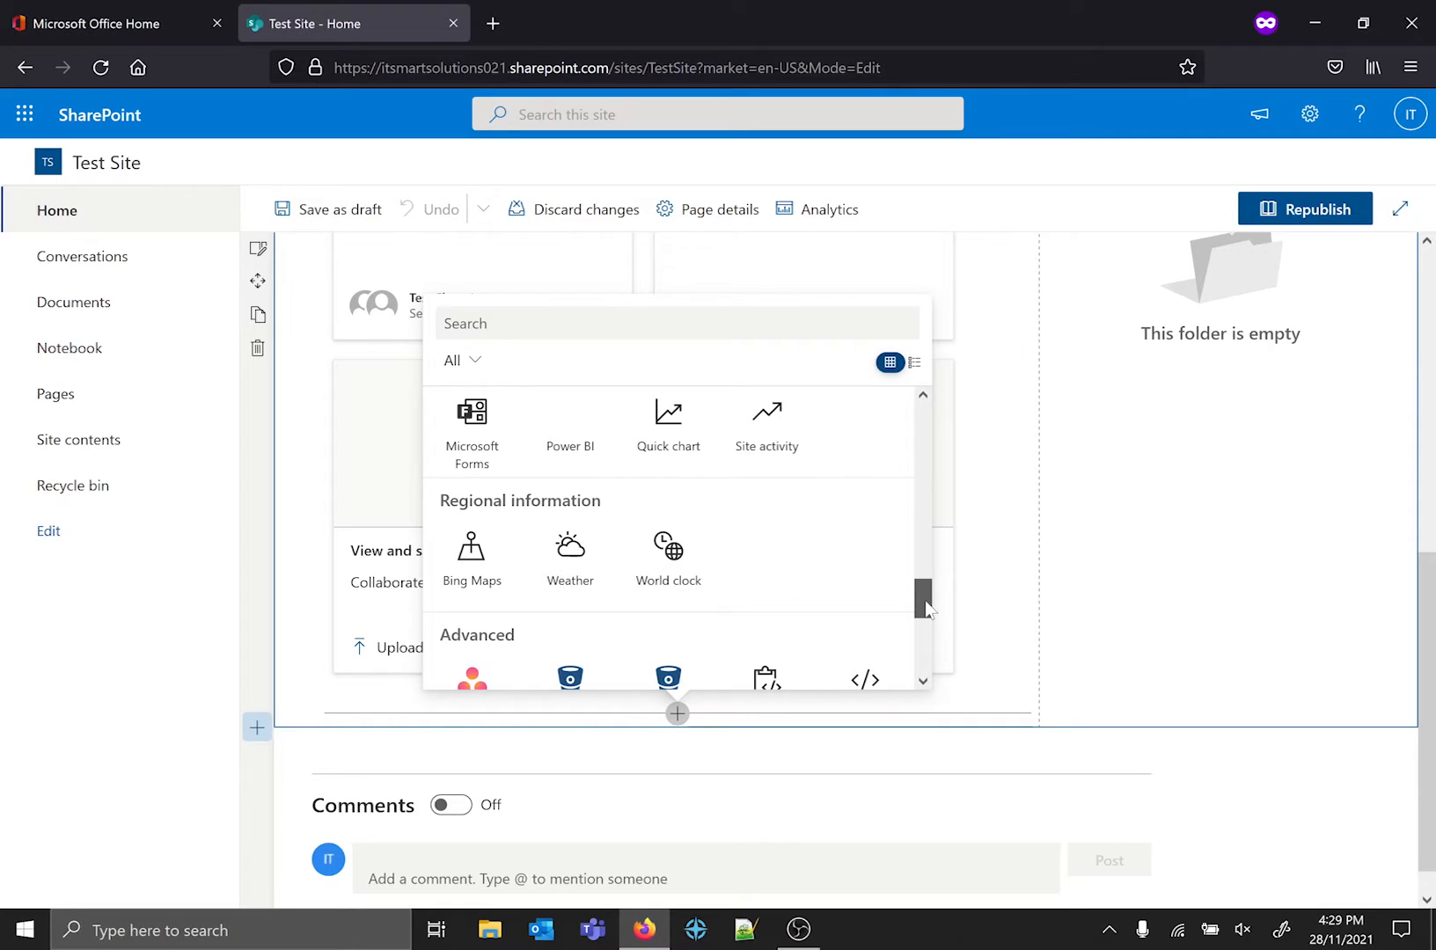
left_click_drag(927, 608, 926, 614)
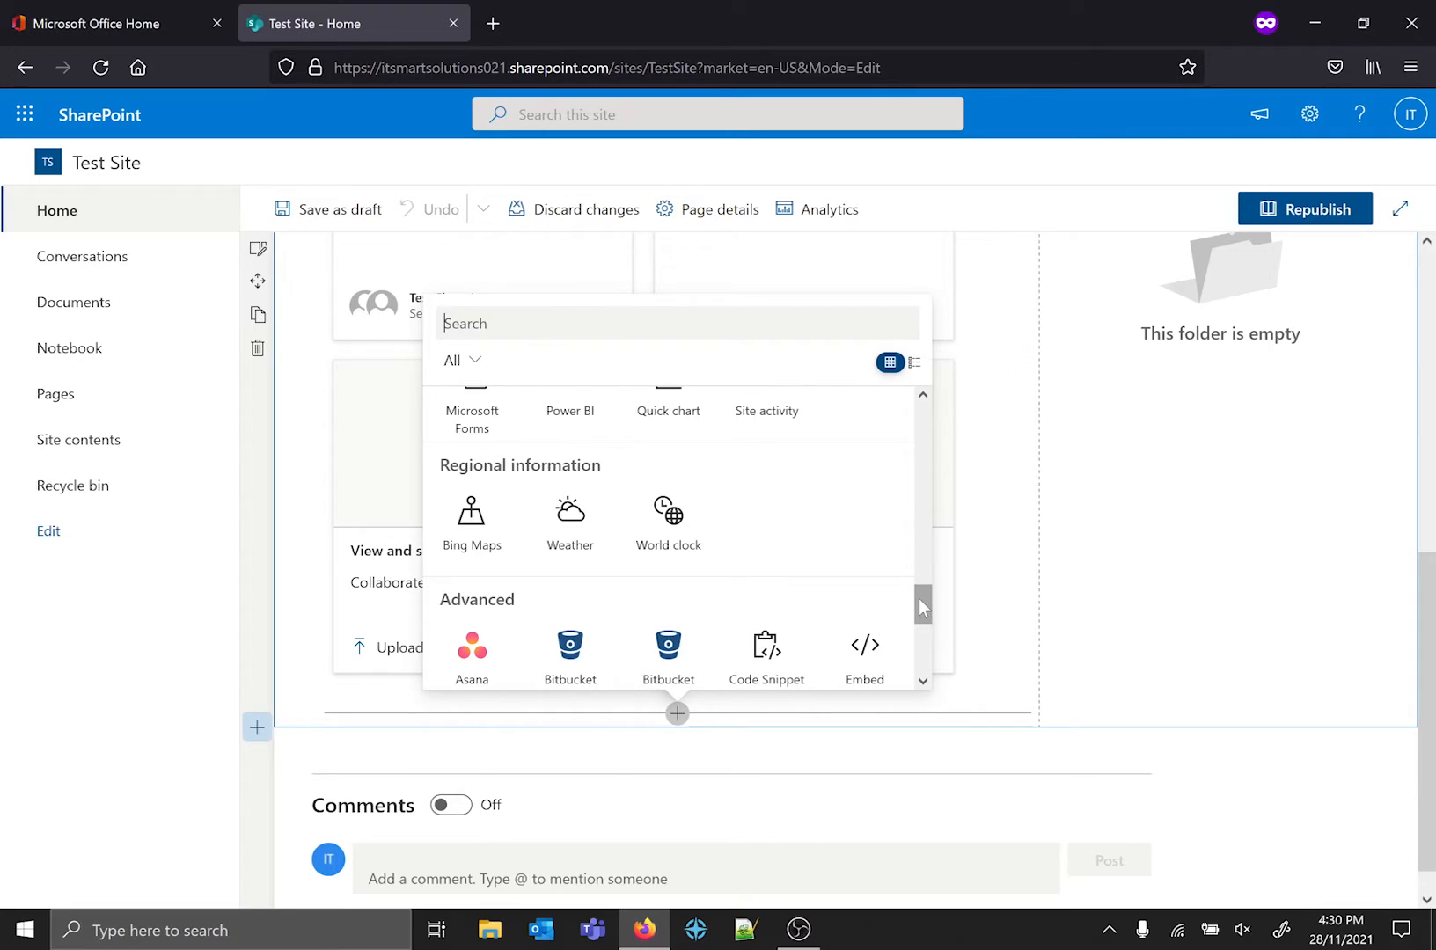
left_click_drag(919, 600, 934, 656)
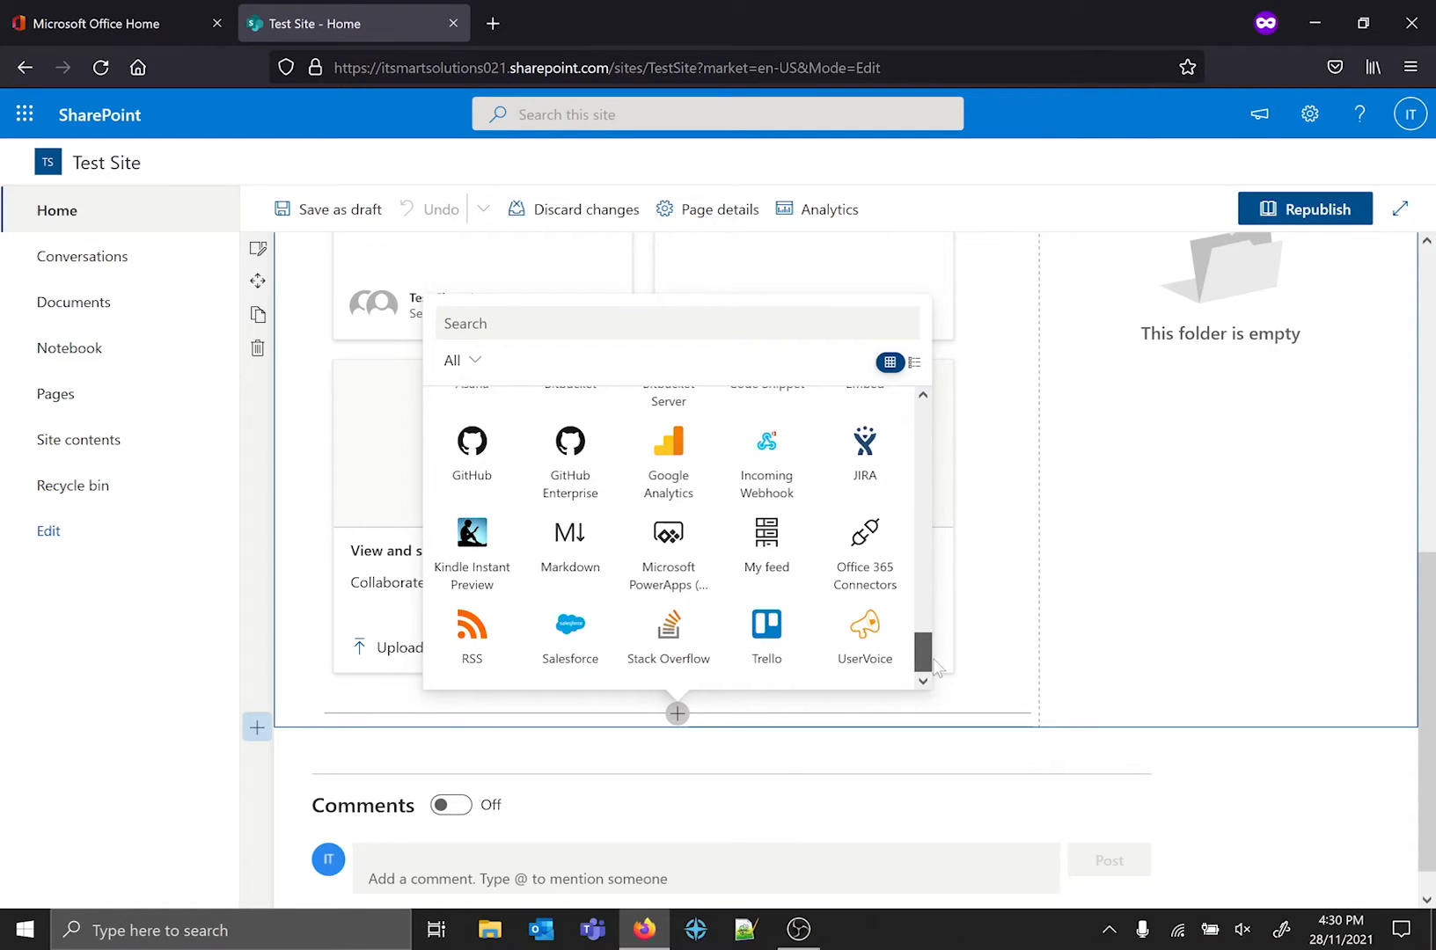
scroll(908, 631, "up", 2)
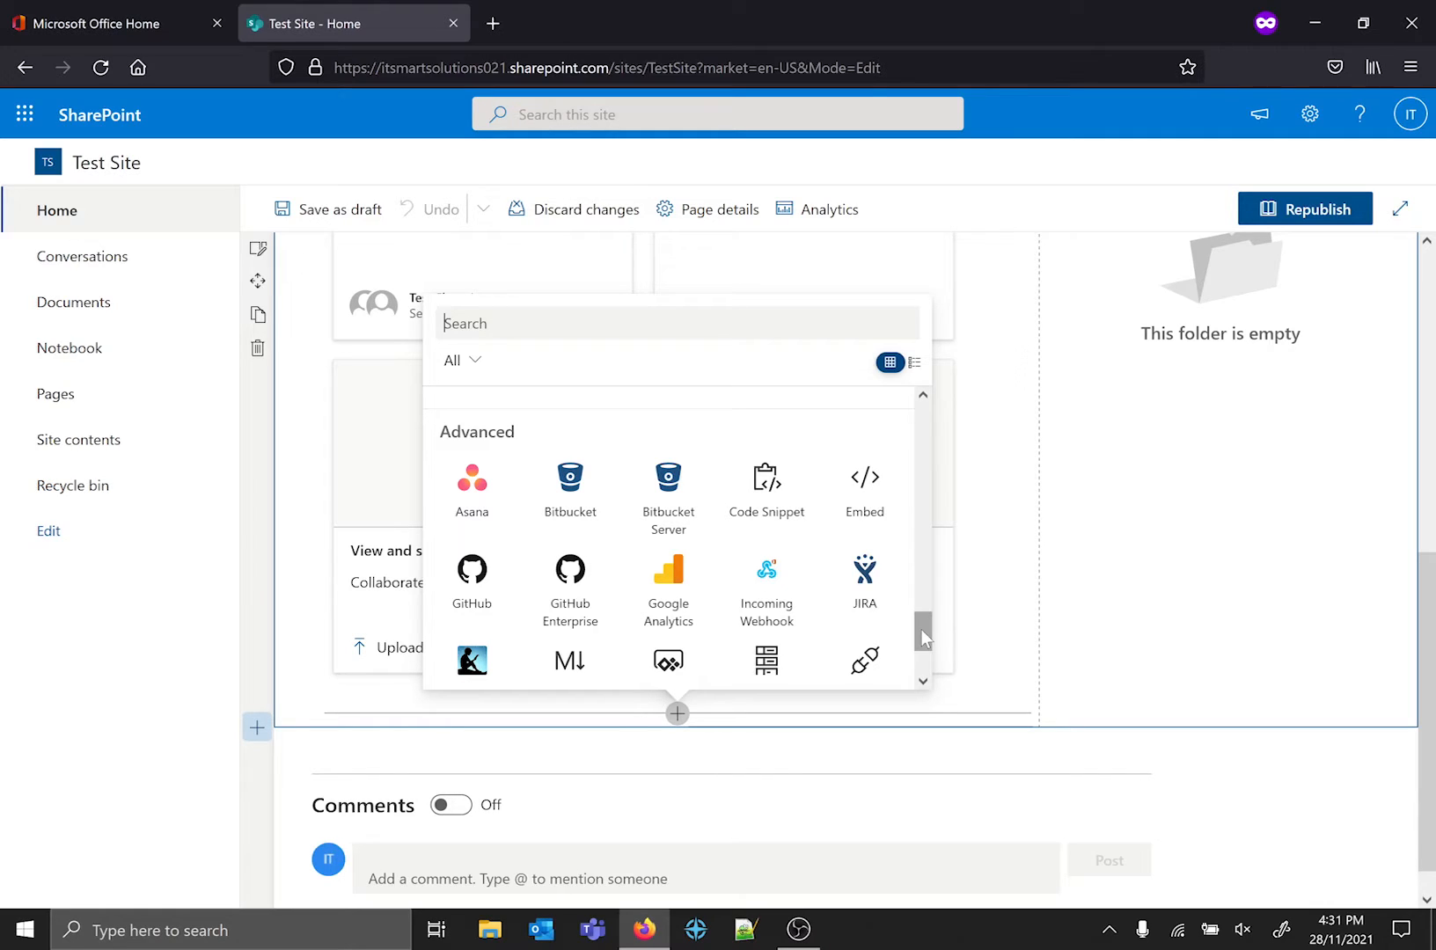
scroll(921, 629, "down", 1)
left_click_drag(929, 640, 945, 670)
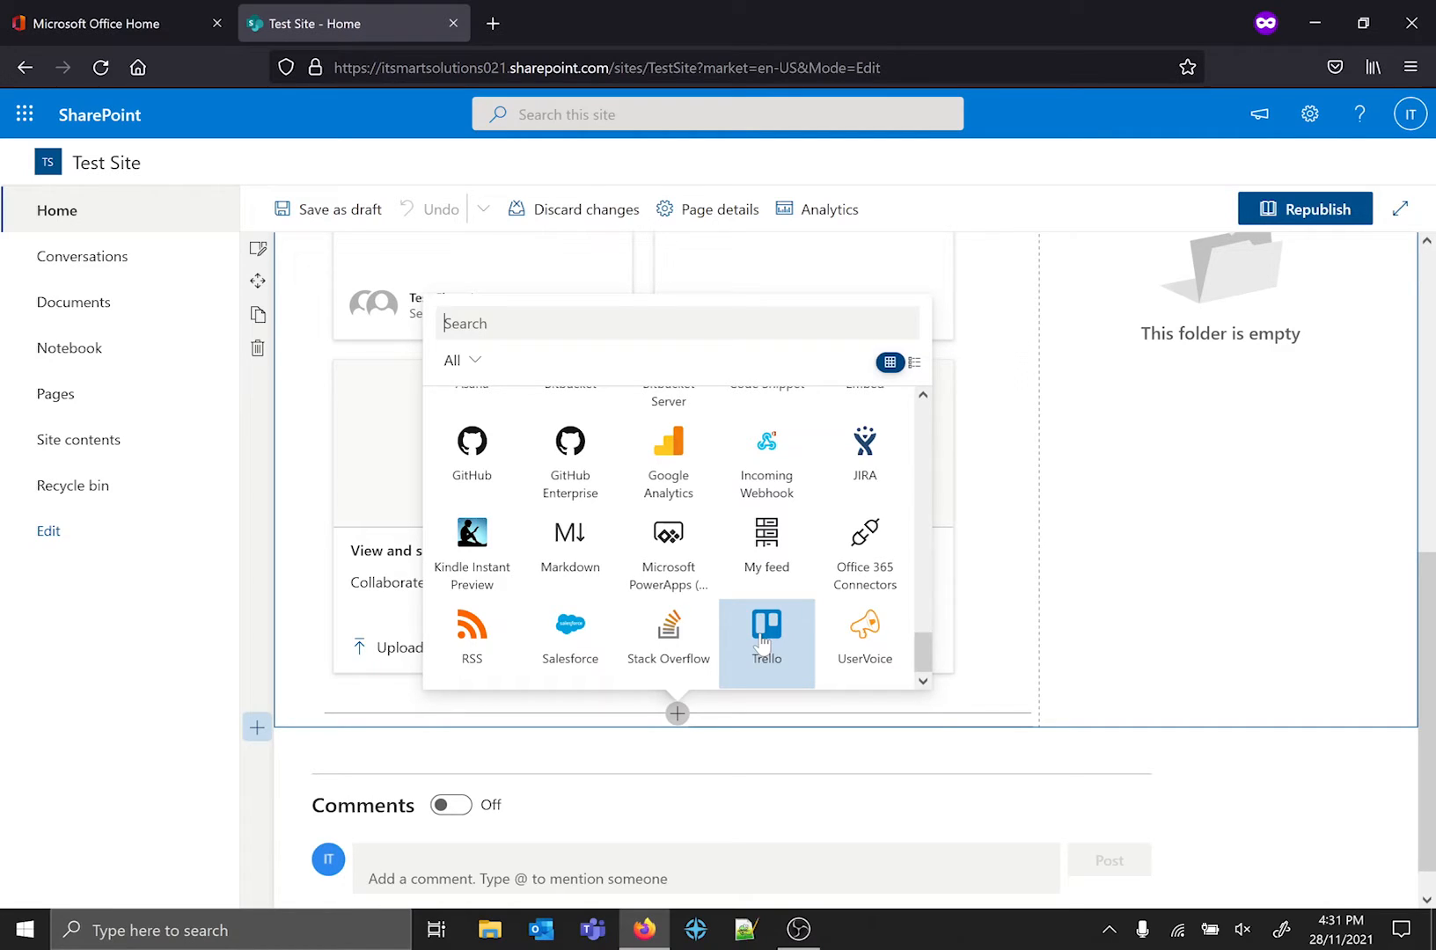
left_click(1329, 519)
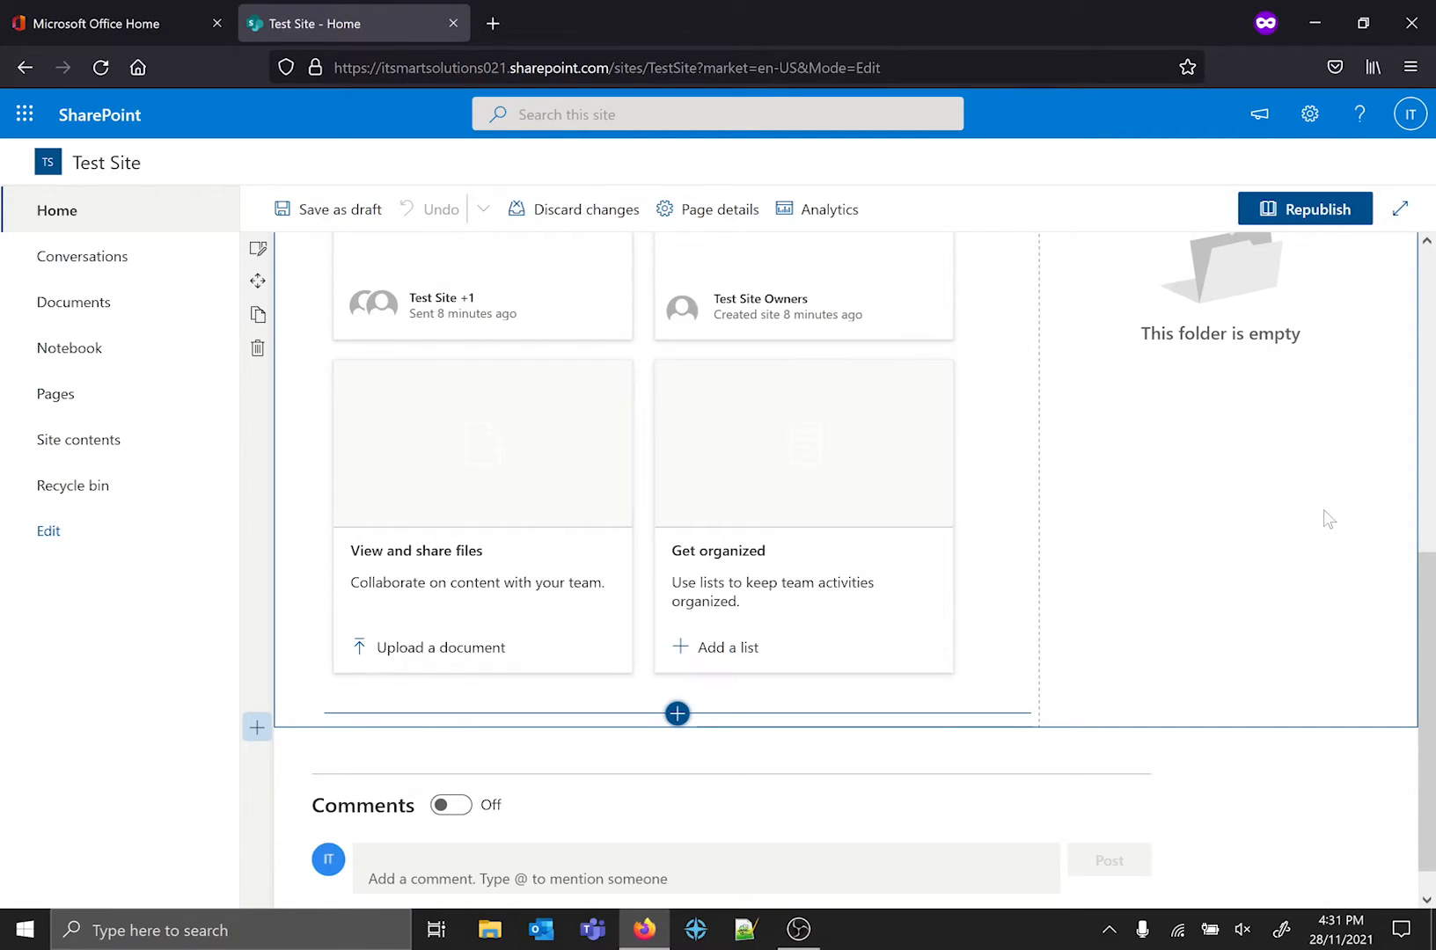
scroll(1323, 510, "up", 3)
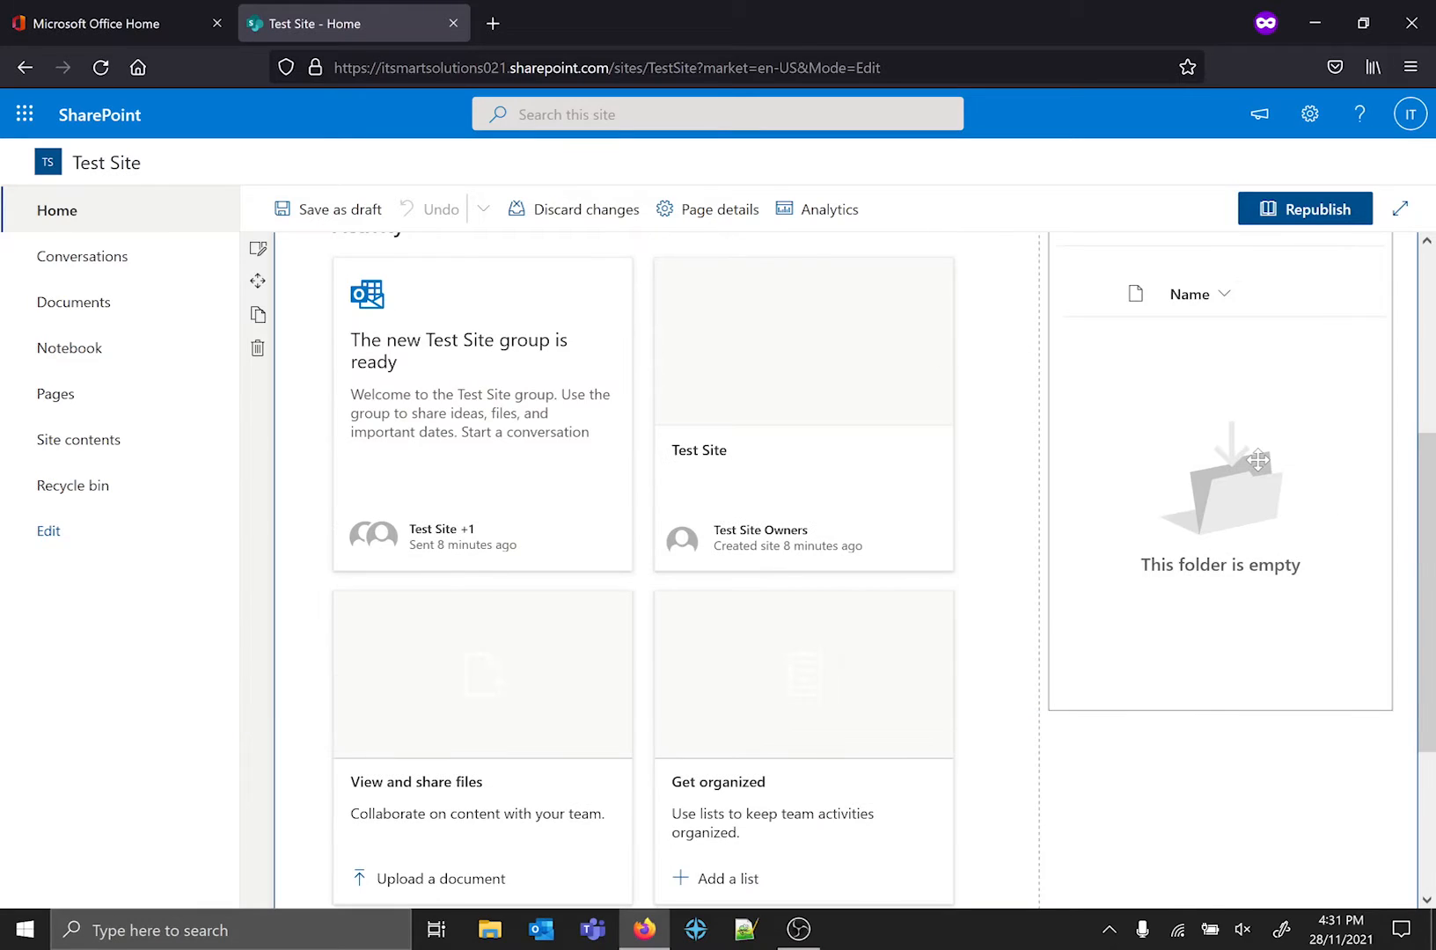
scroll(989, 375, "up", 4)
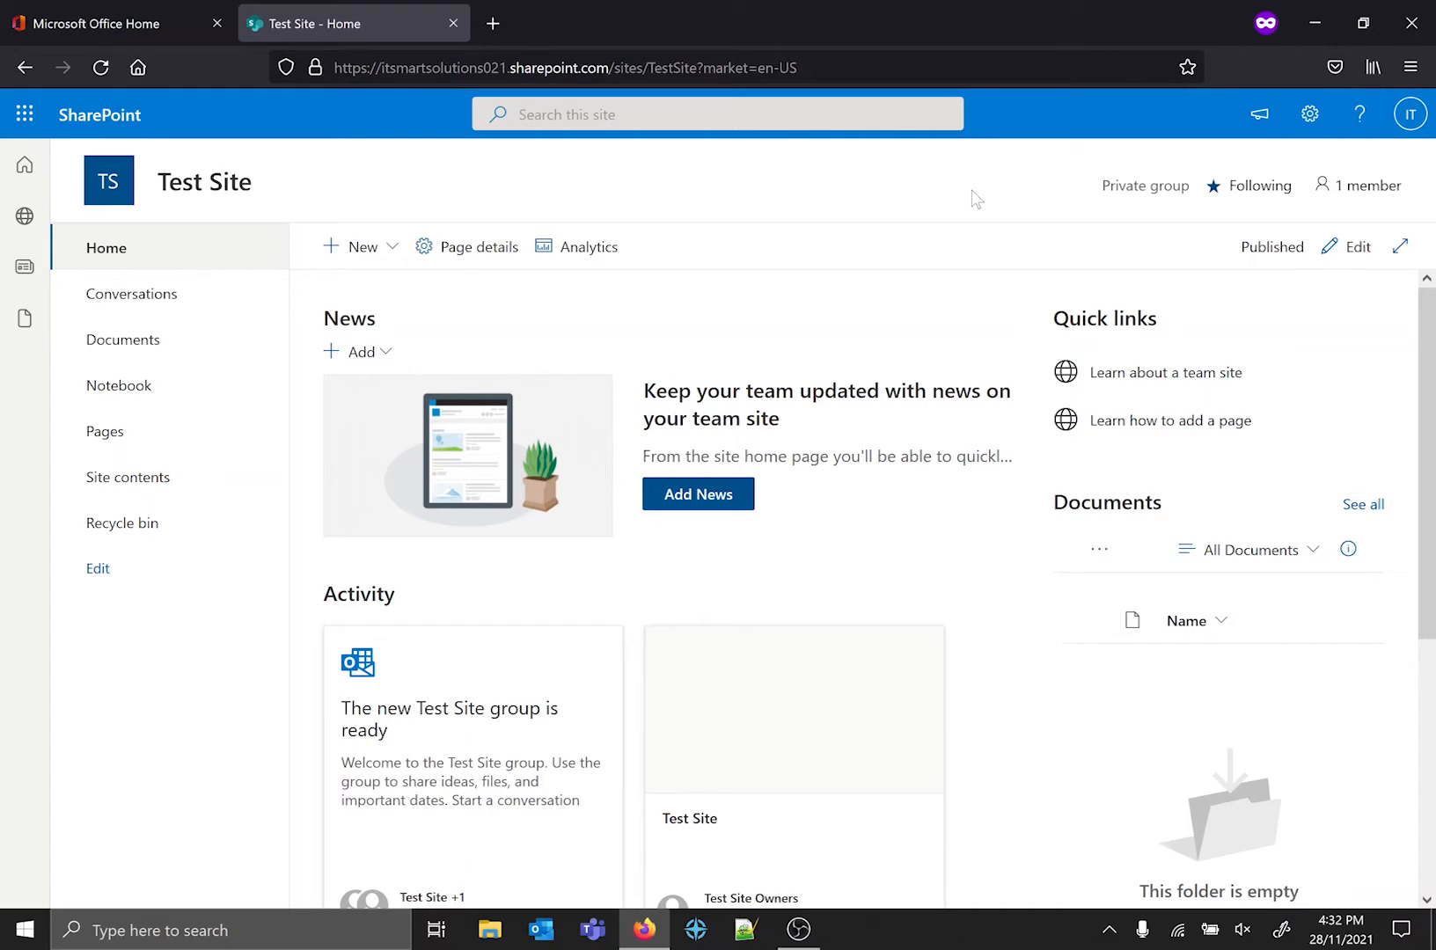
Stop following the Test Site and follow it again.
left_click(1249, 195)
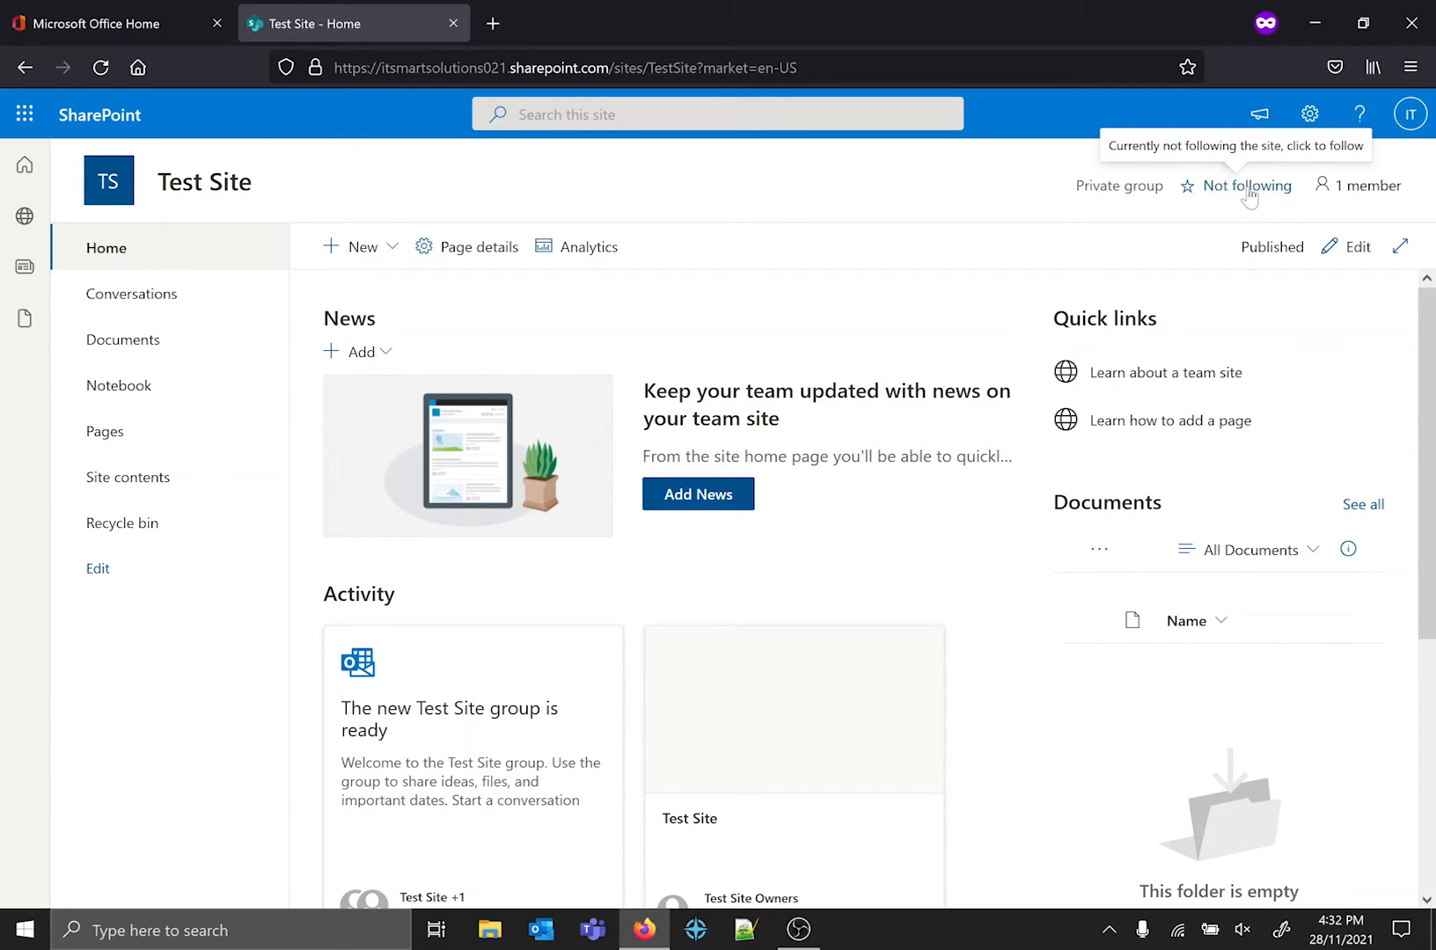
left_click(1250, 195)
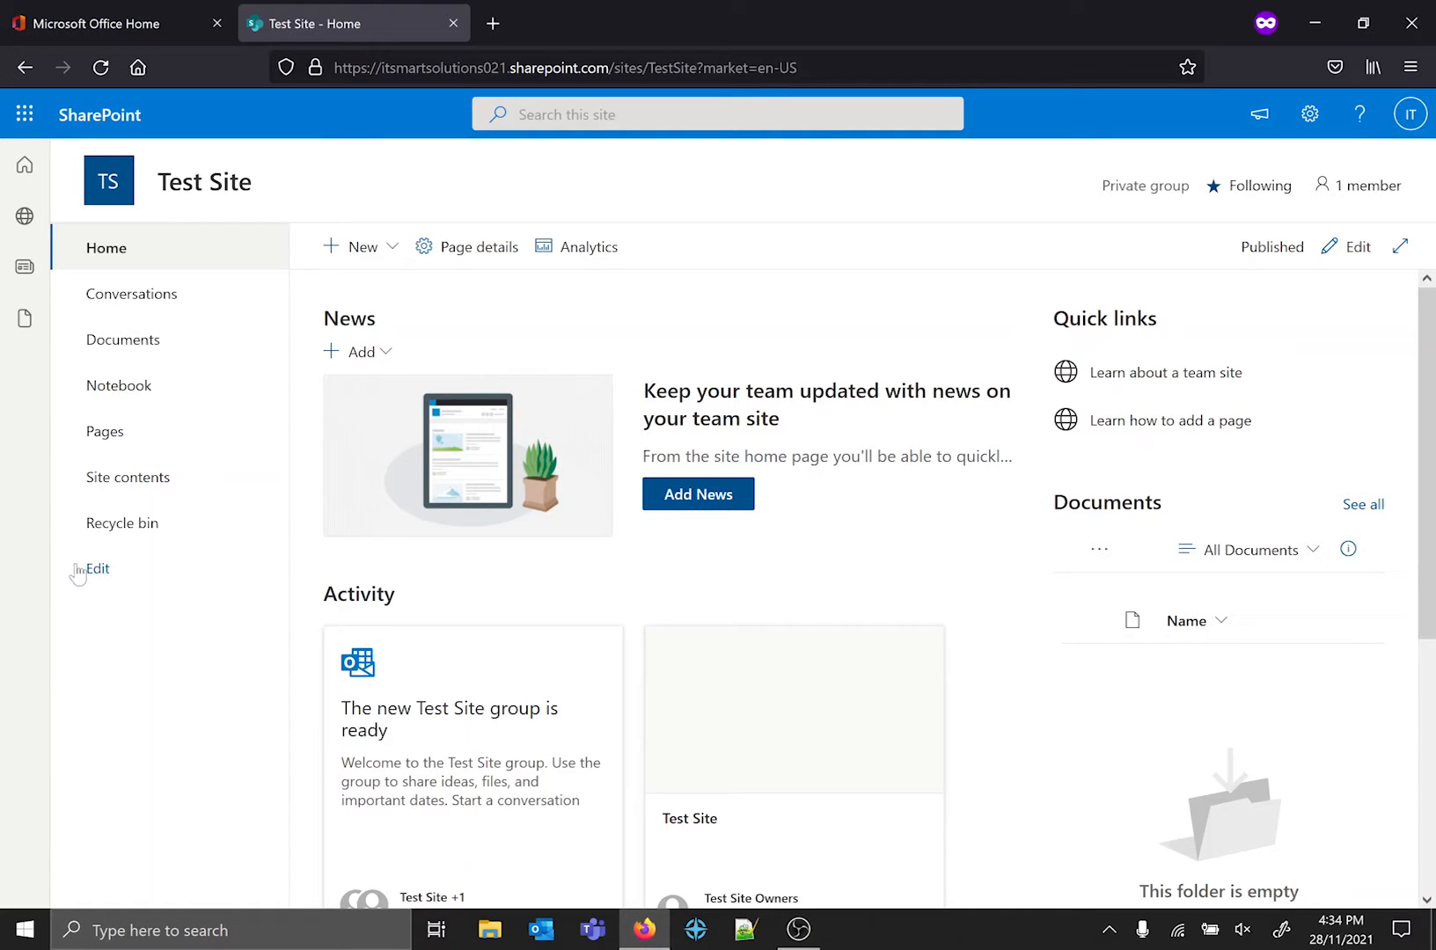
Open the site's Documents library and create a folder named Test in it.
left_click(165, 350)
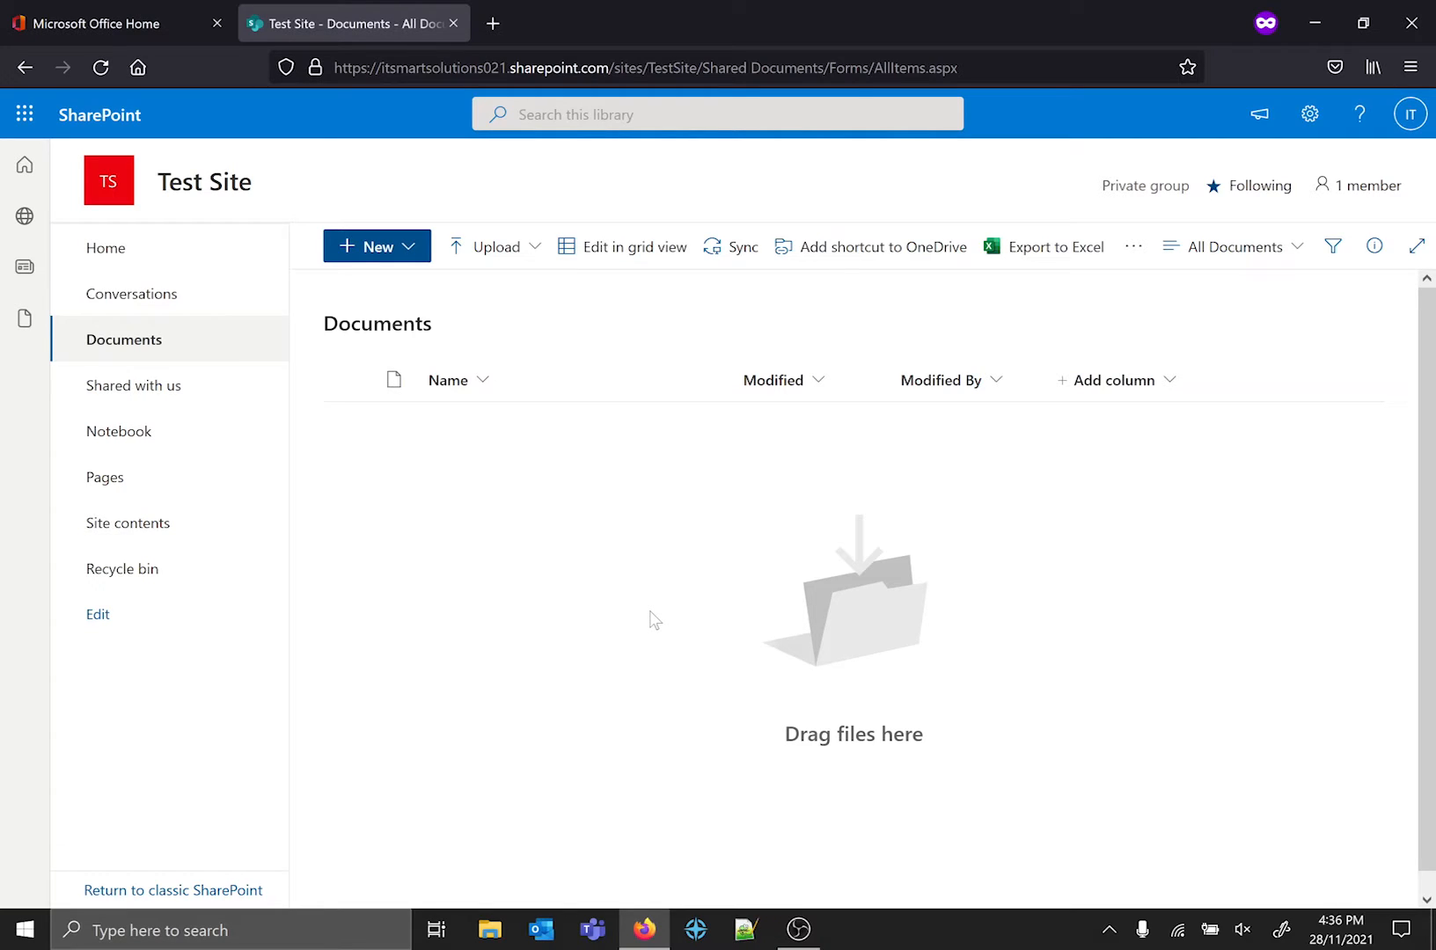
left_click(378, 246)
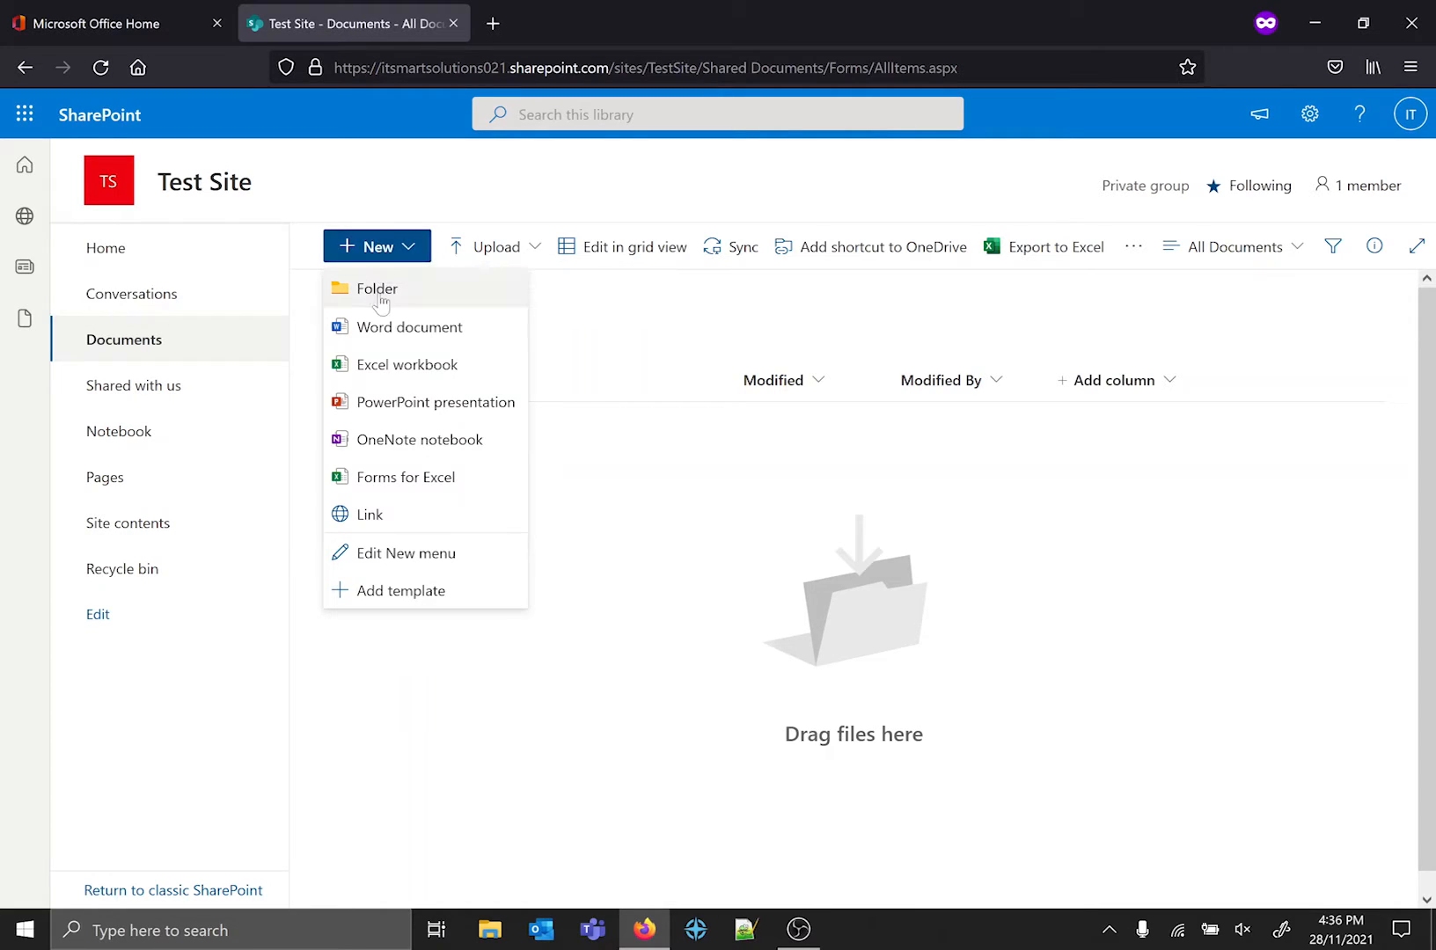
left_click(380, 291)
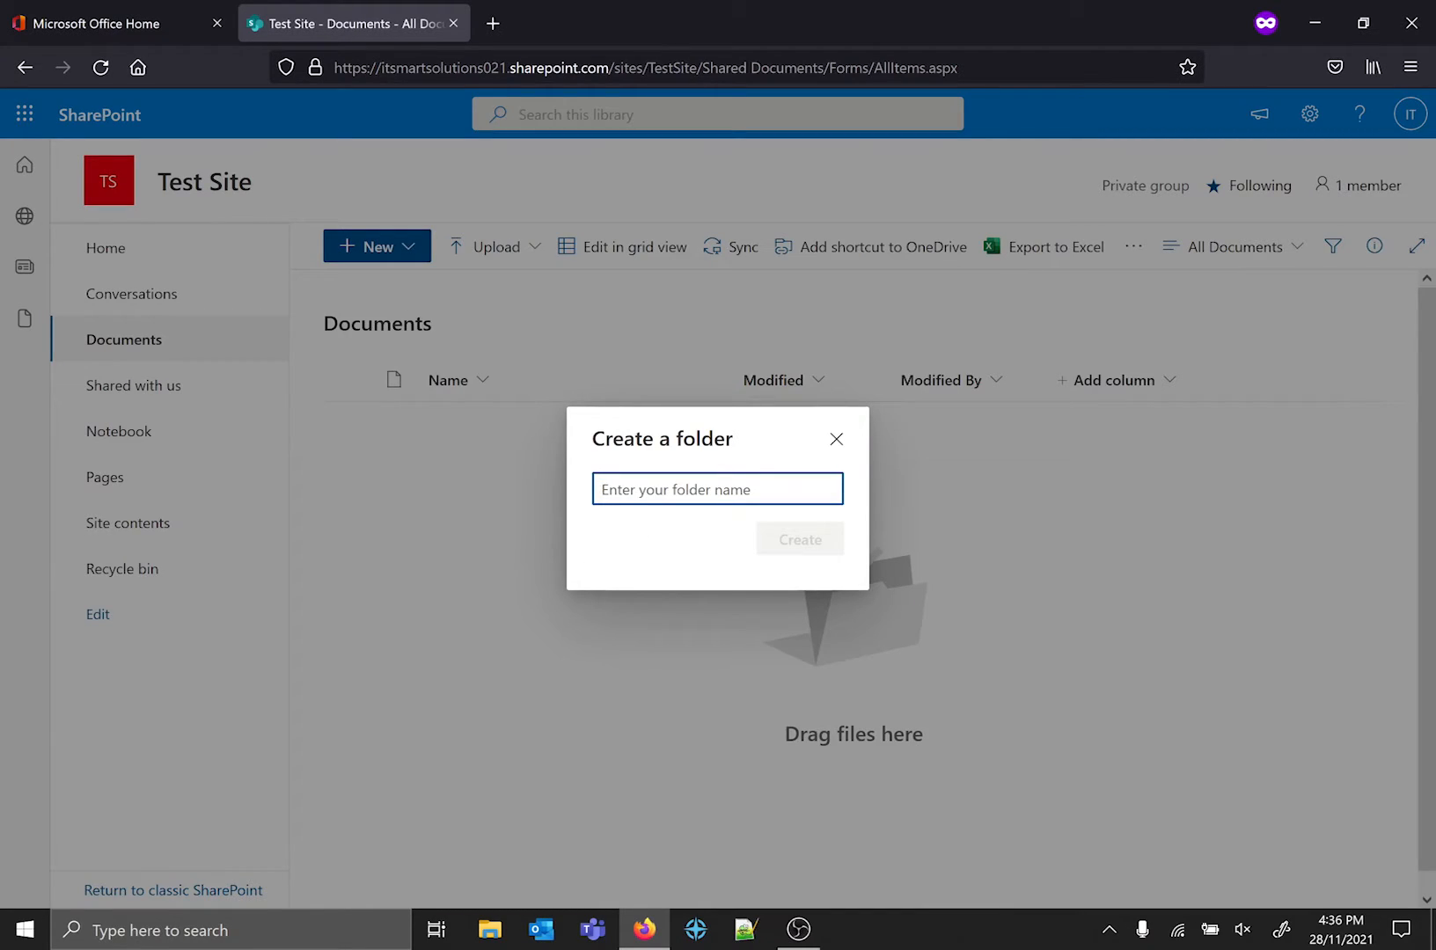
type("Test")
left_click(819, 547)
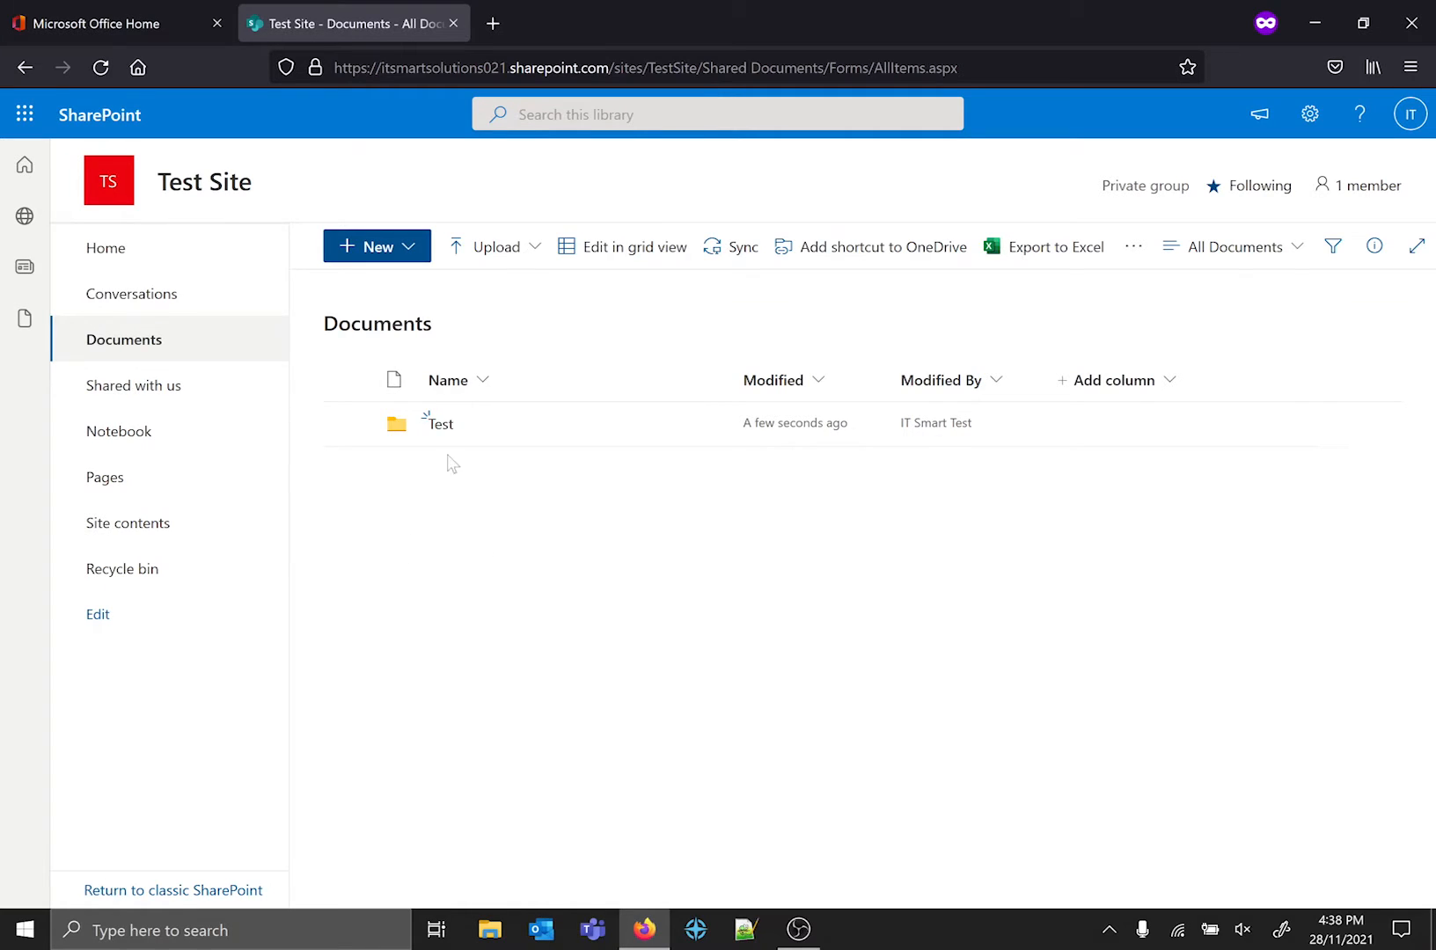
Open the Test folder and create a folder named Test Subfolder inside it.
left_click(440, 424)
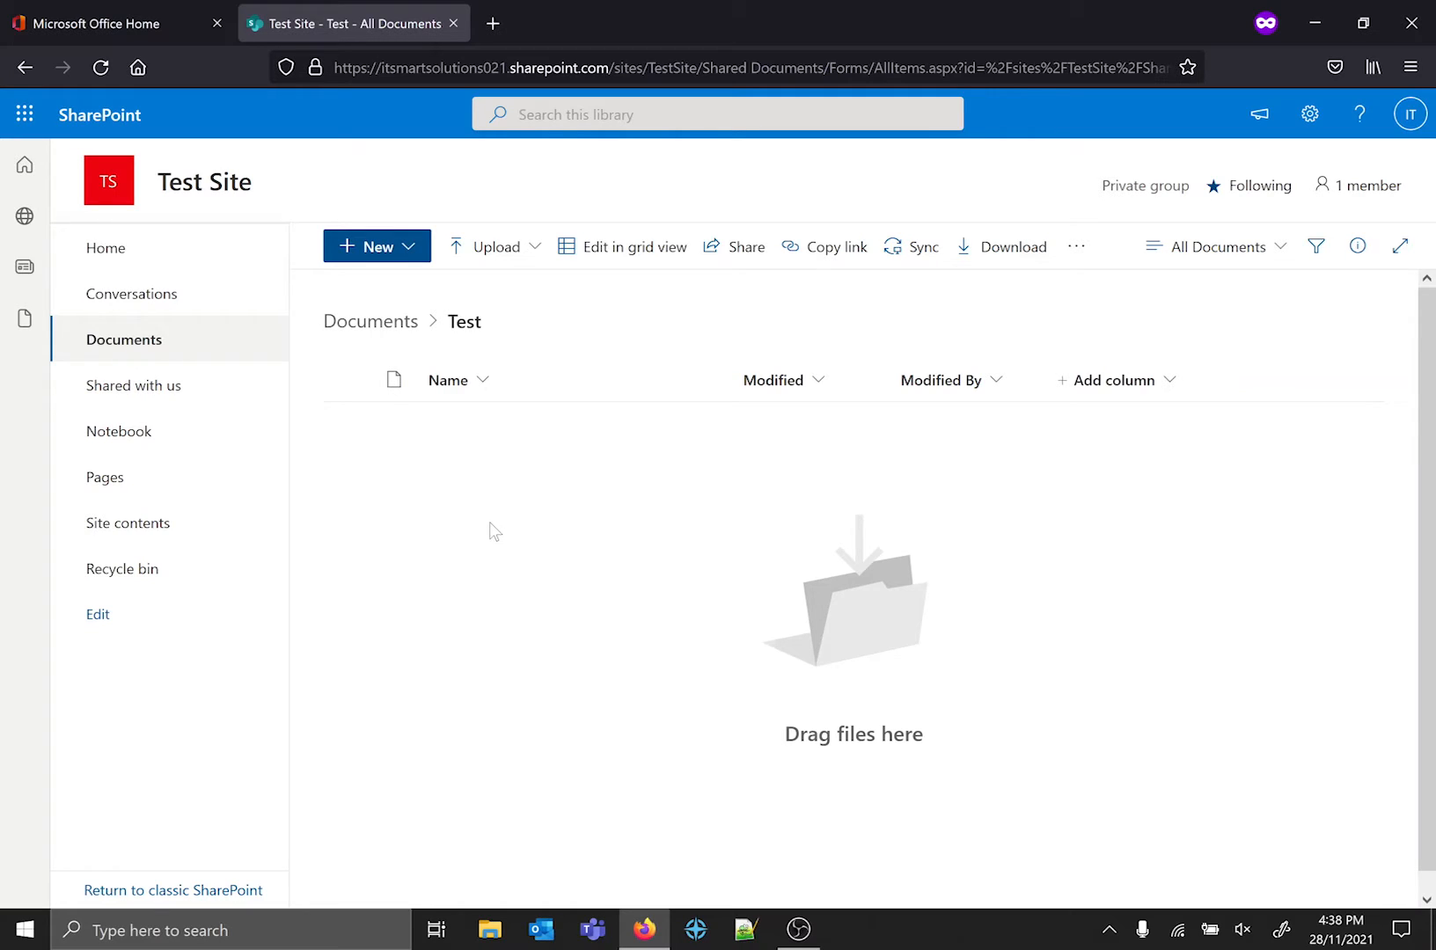
left_click(380, 330)
left_click(378, 249)
left_click(387, 286)
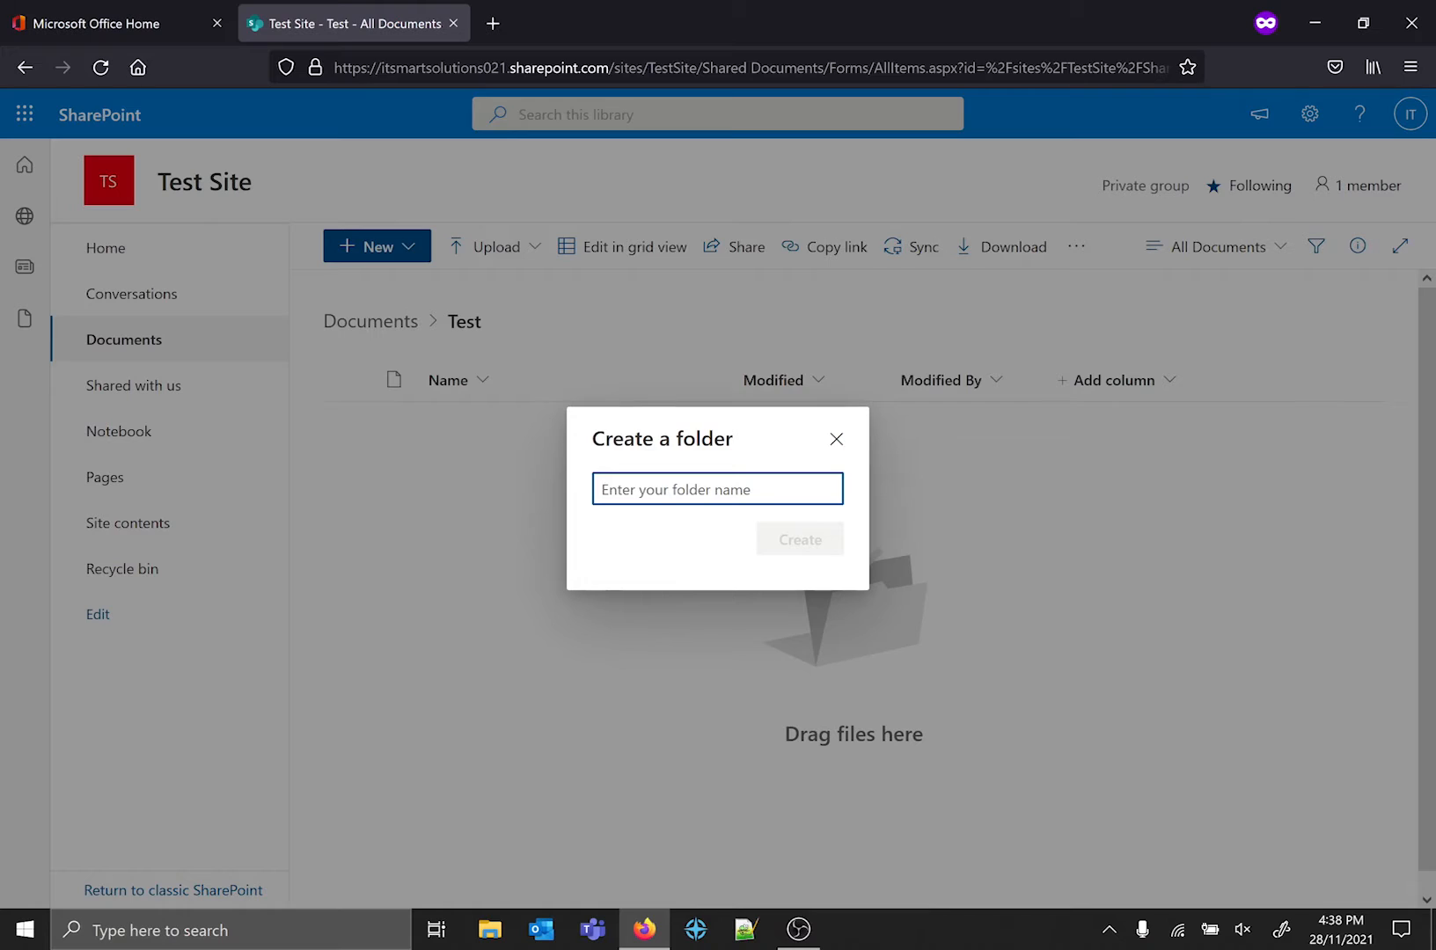
type("Test Subfold")
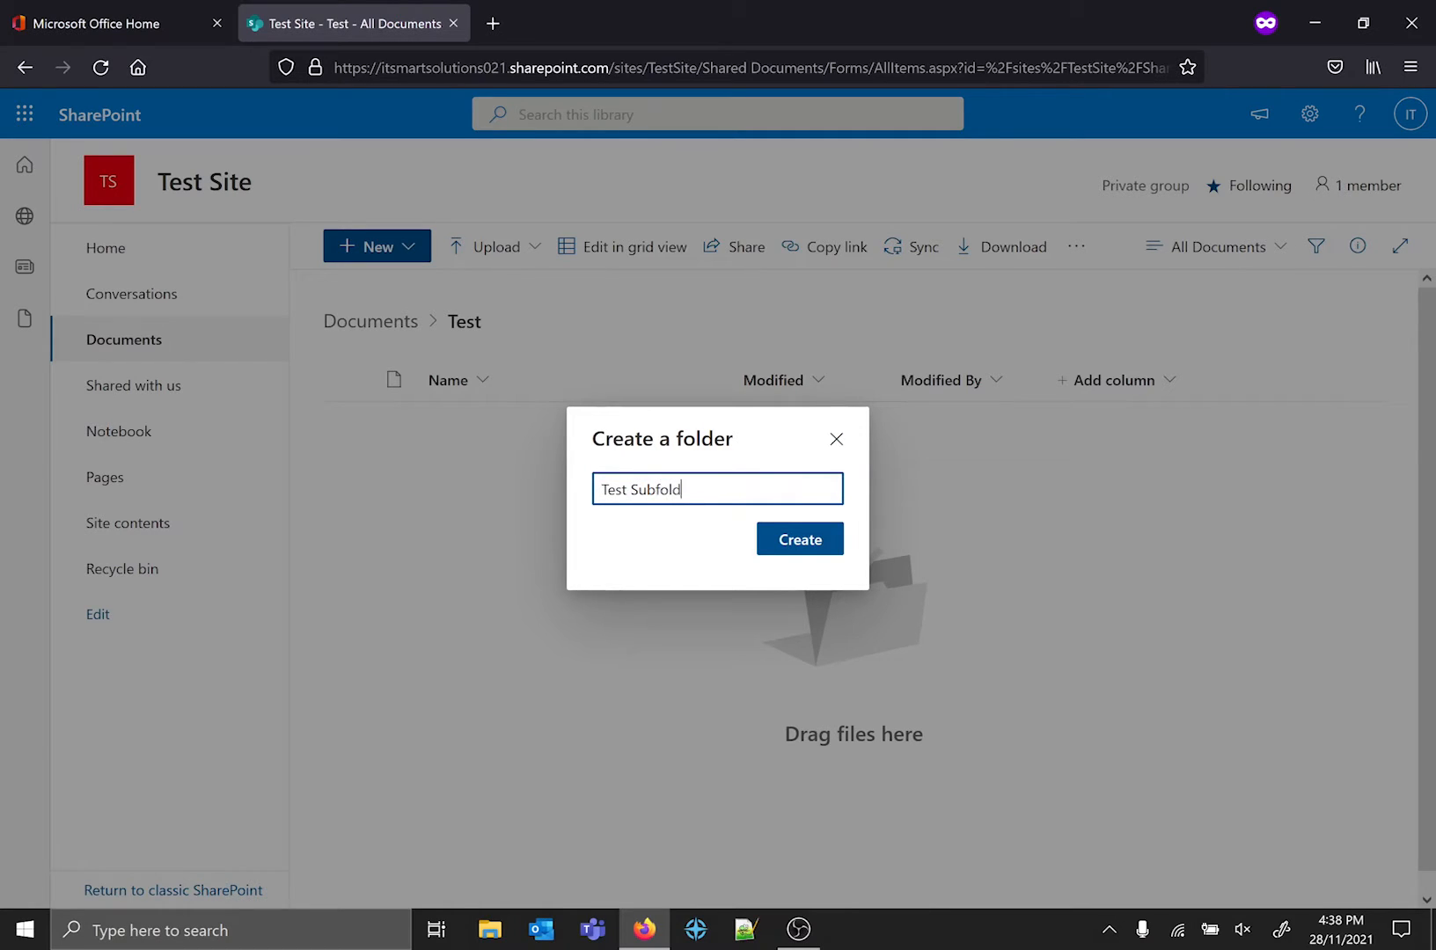
type("er")
left_click(808, 536)
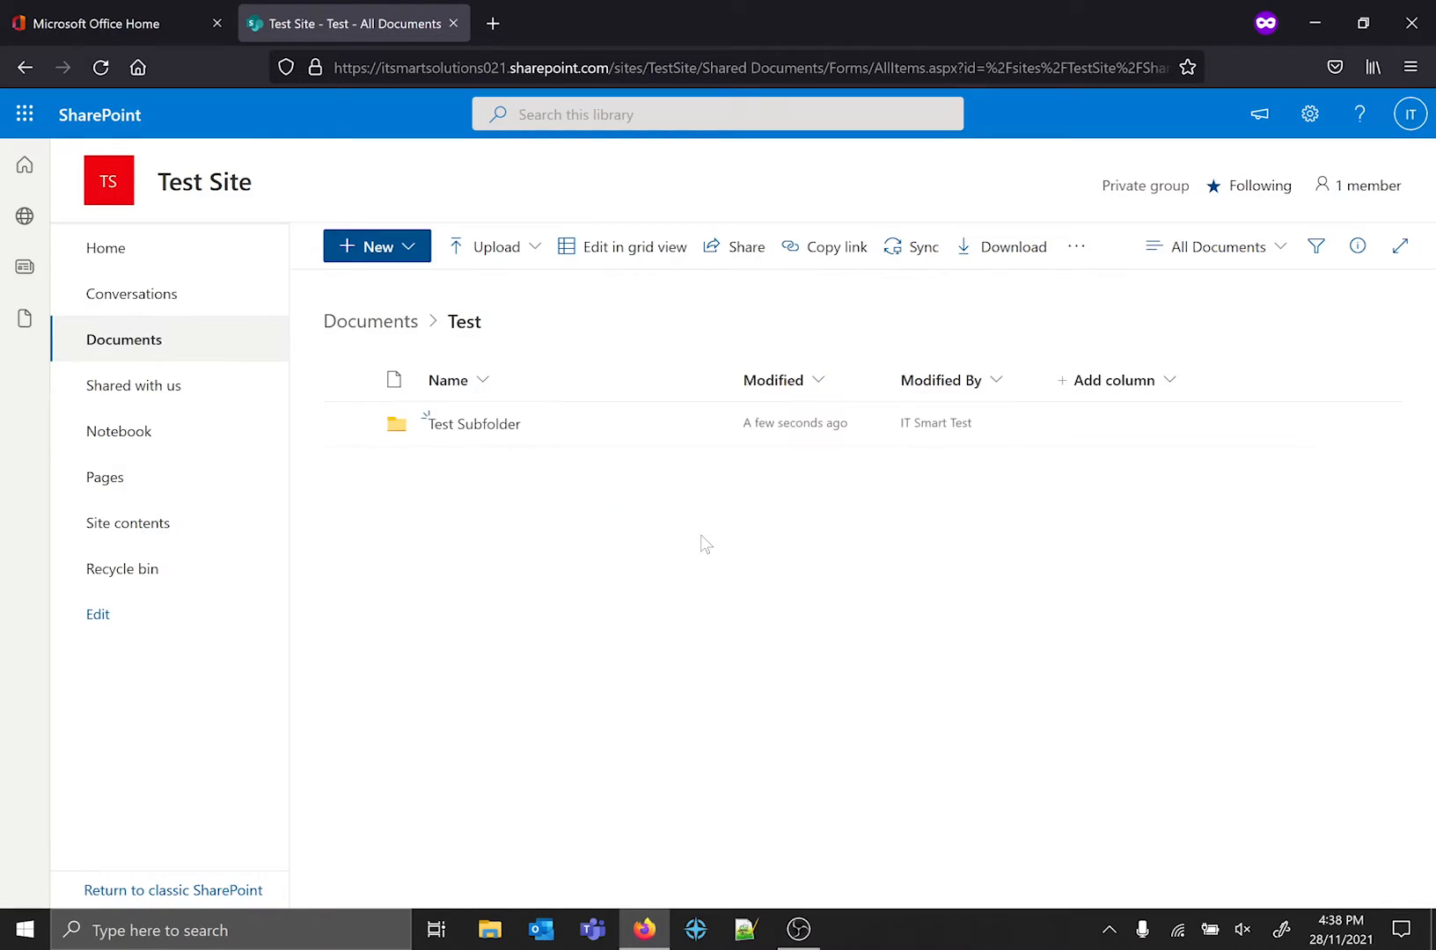
Look inside Test Subfolder, and go back up through the Test folder to the Documents library.
left_click(493, 426)
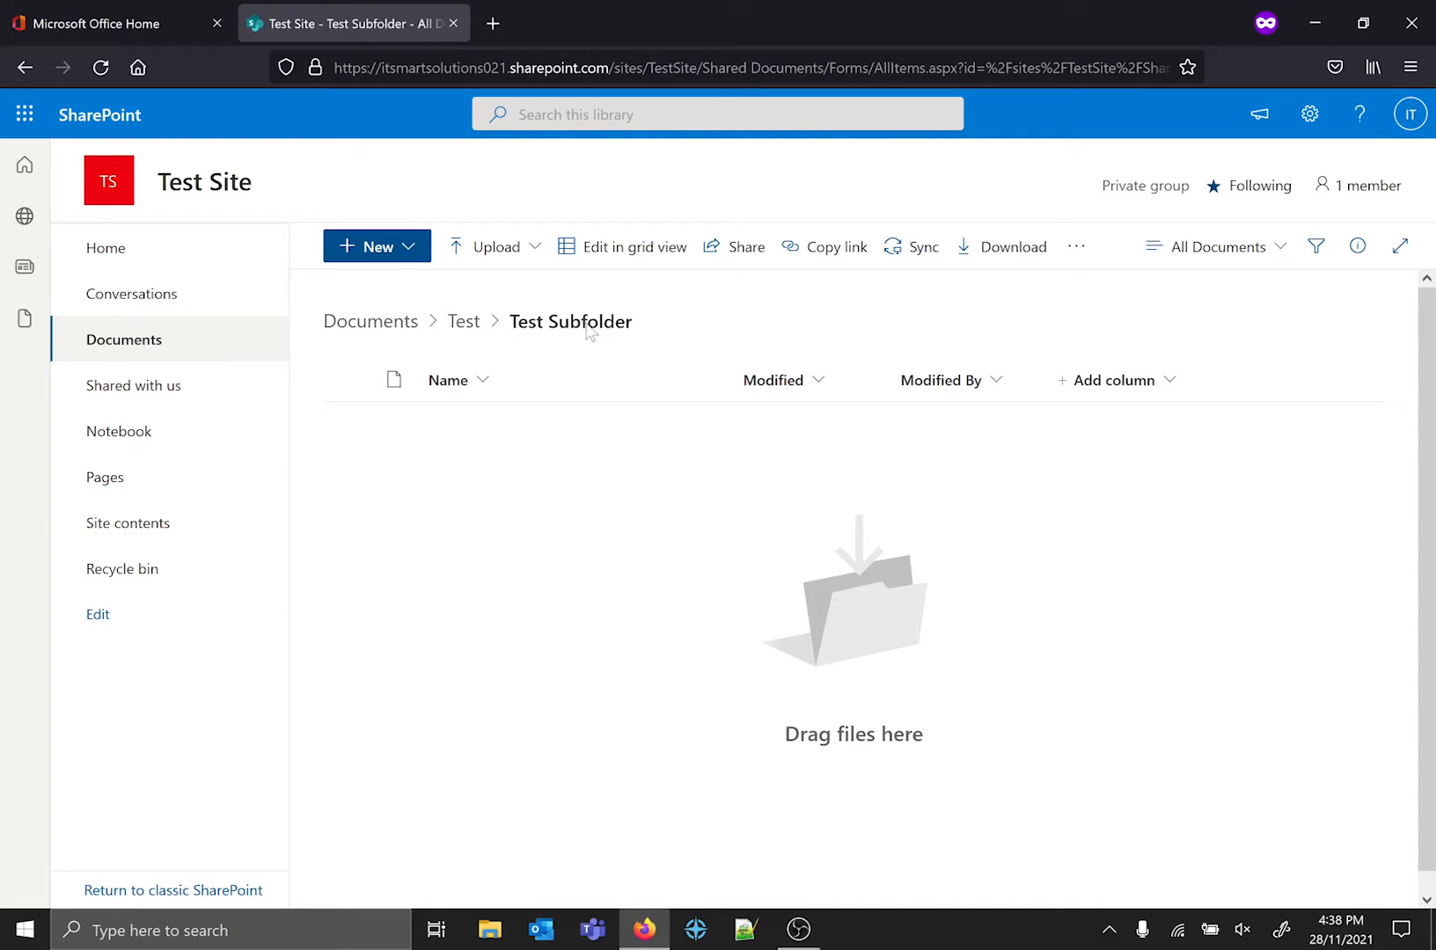
left_click(464, 323)
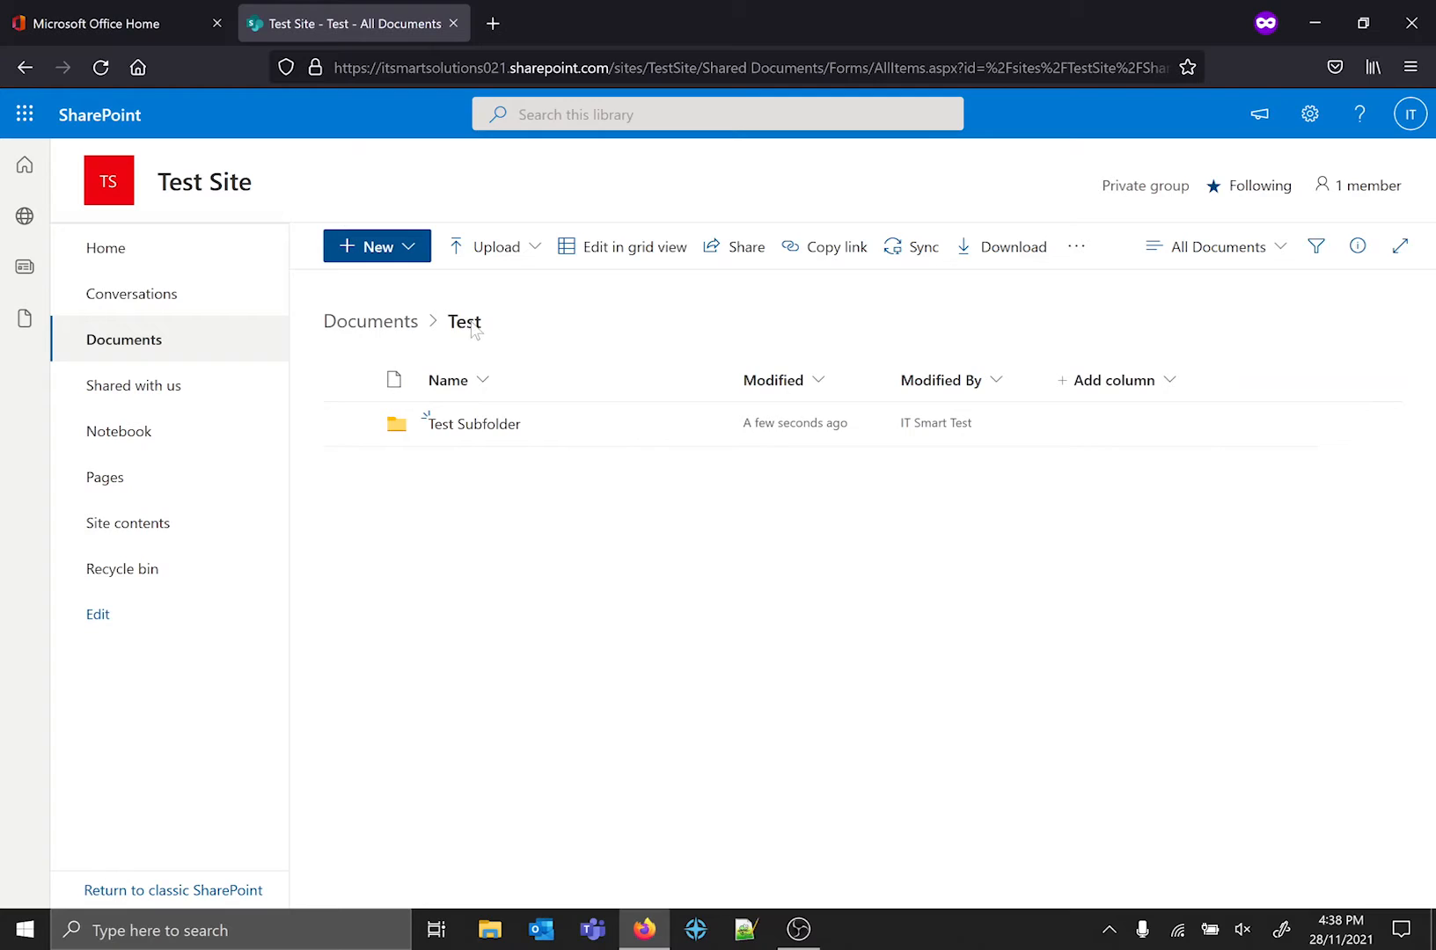
left_click(359, 331)
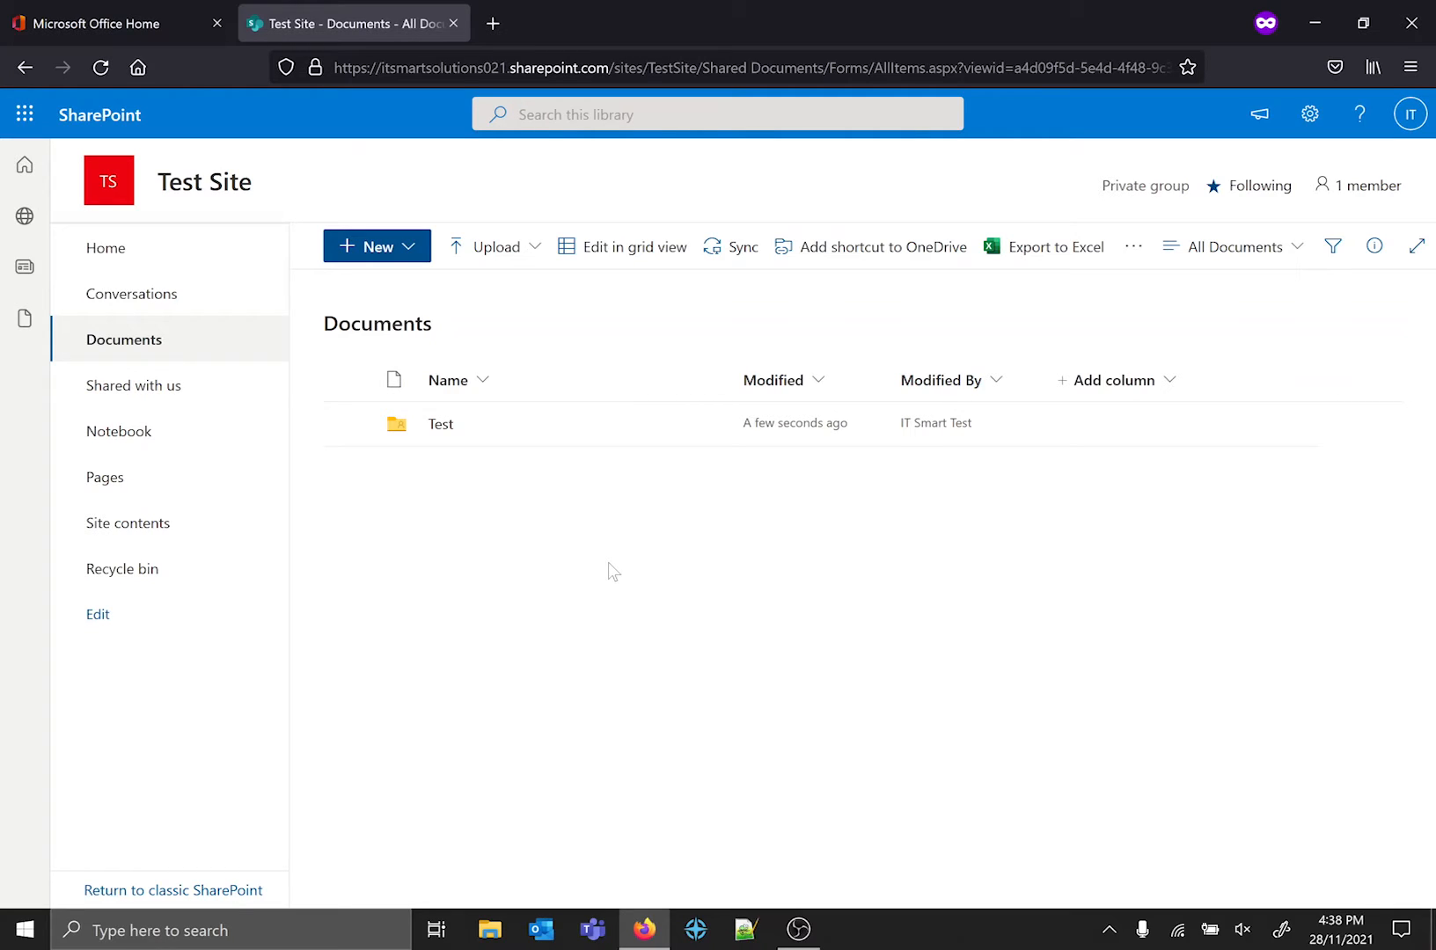
Open Test Subfolder inside the Test folder and create a new Word document there.
left_click(442, 424)
left_click(442, 422)
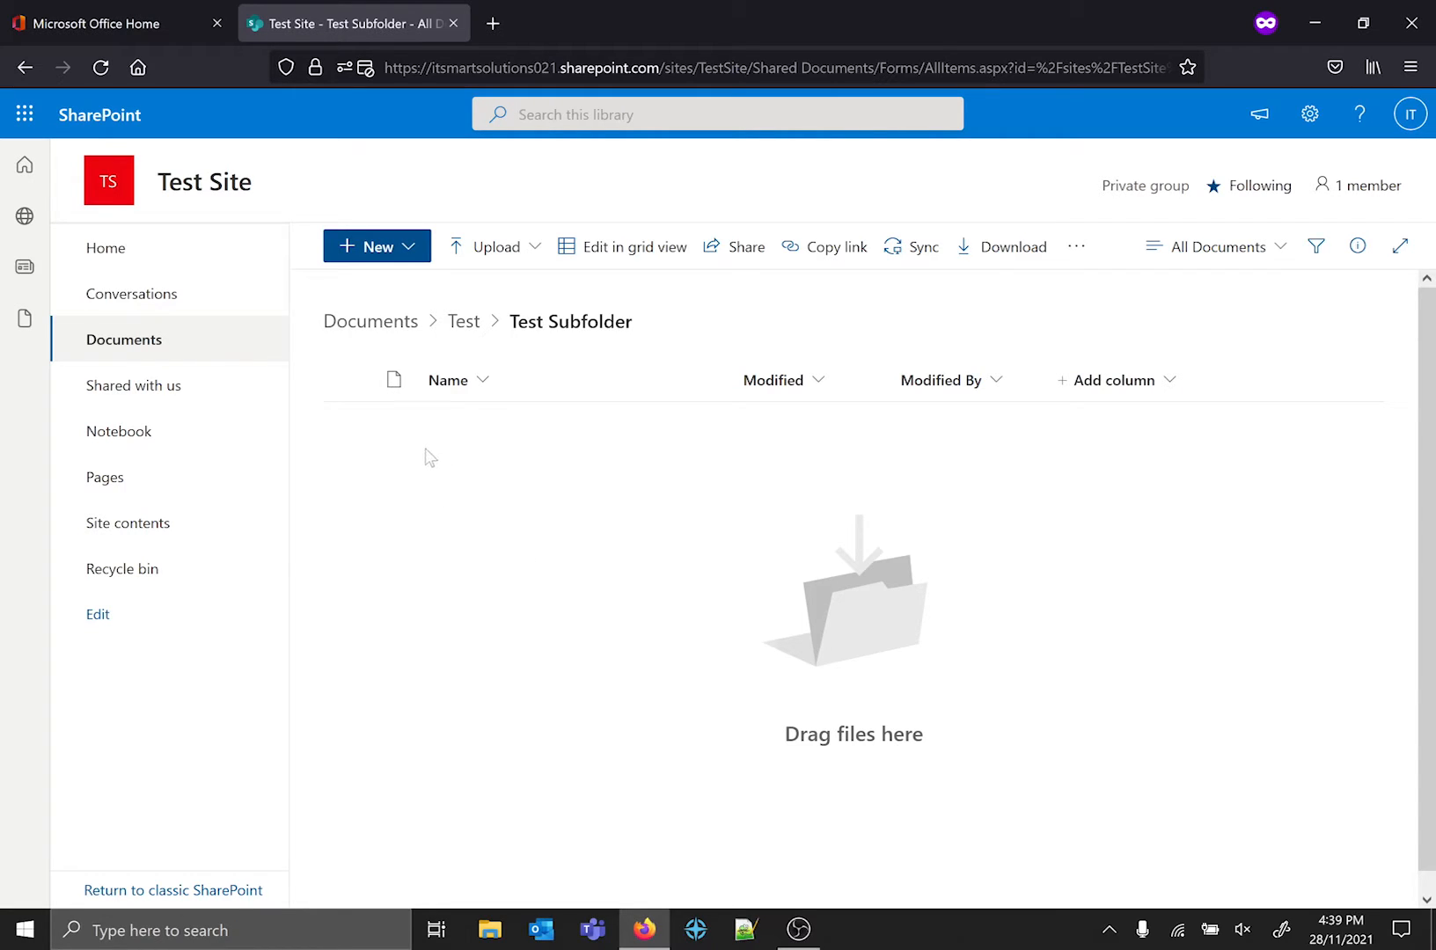
left_click(399, 250)
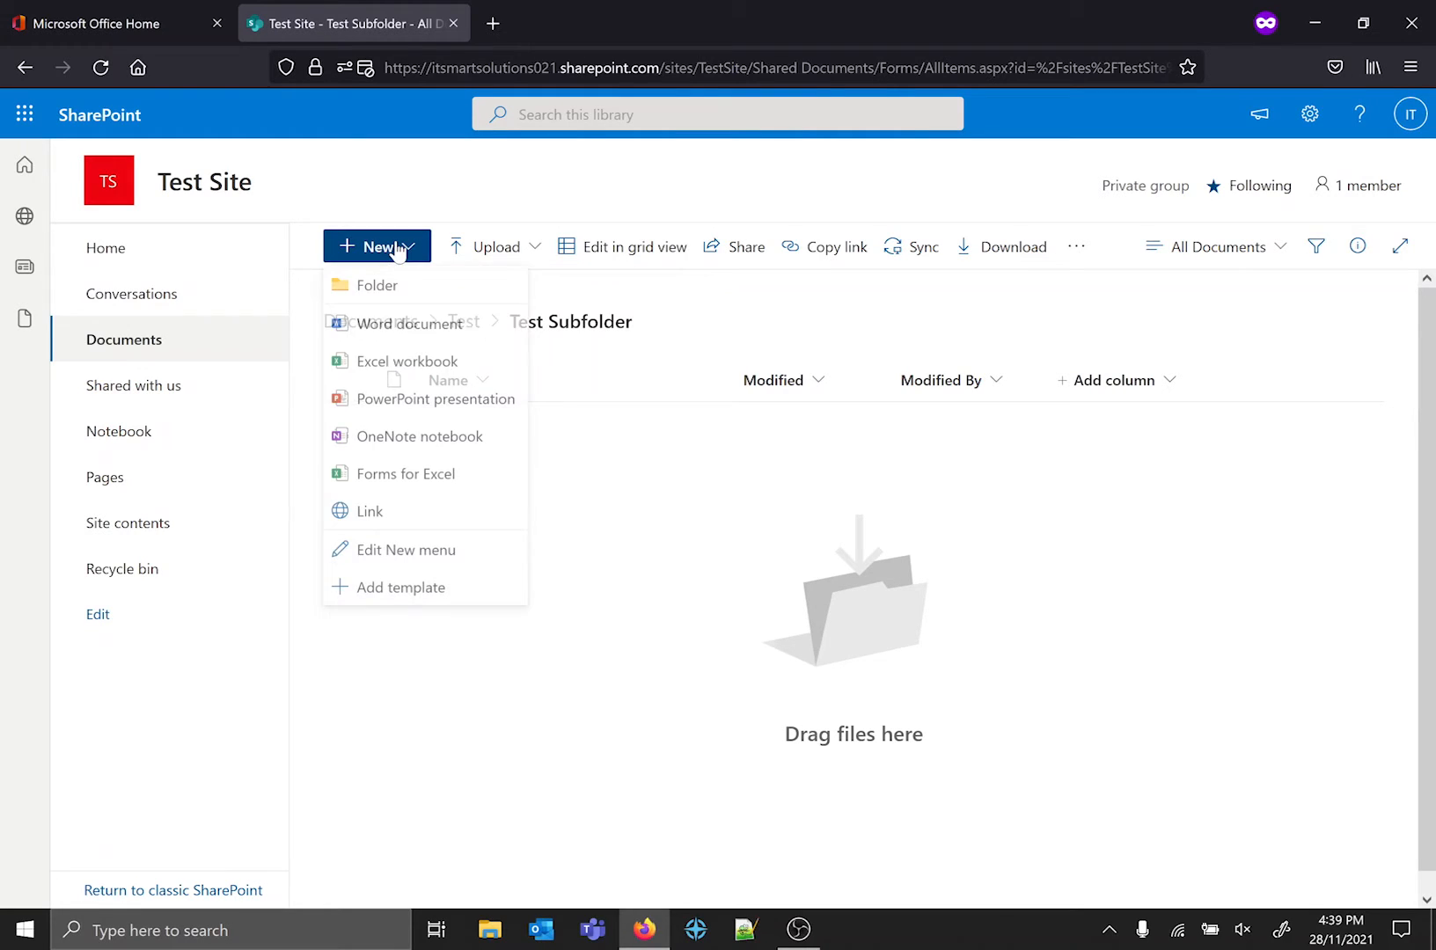
left_click(431, 338)
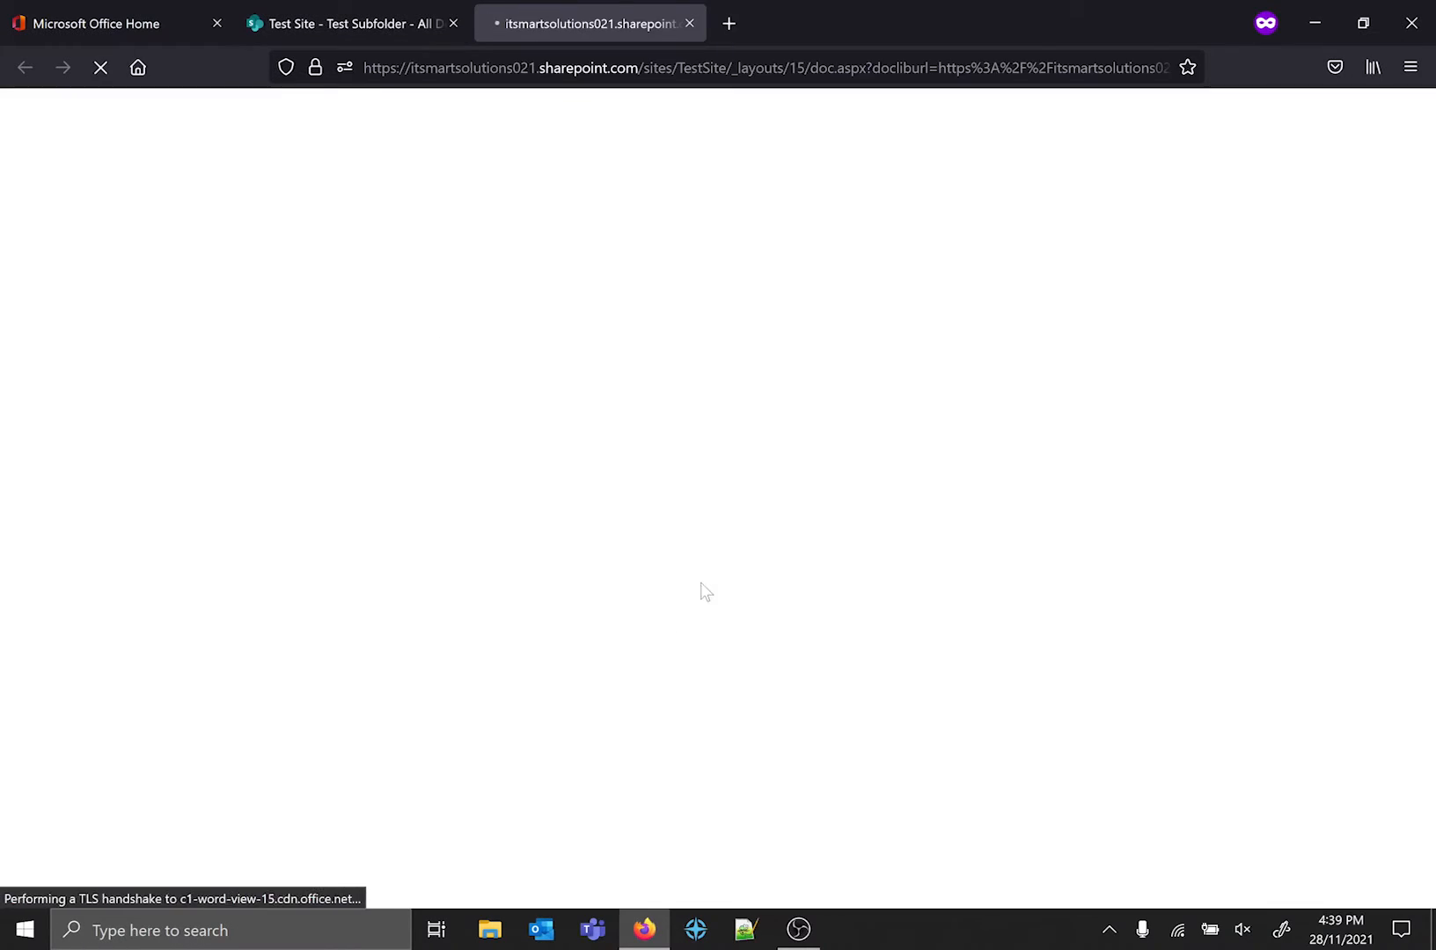
Check the library's options for new items, return to the new Word document, enter the text "Test" and dismiss the privacy notice.
left_click(370, 13)
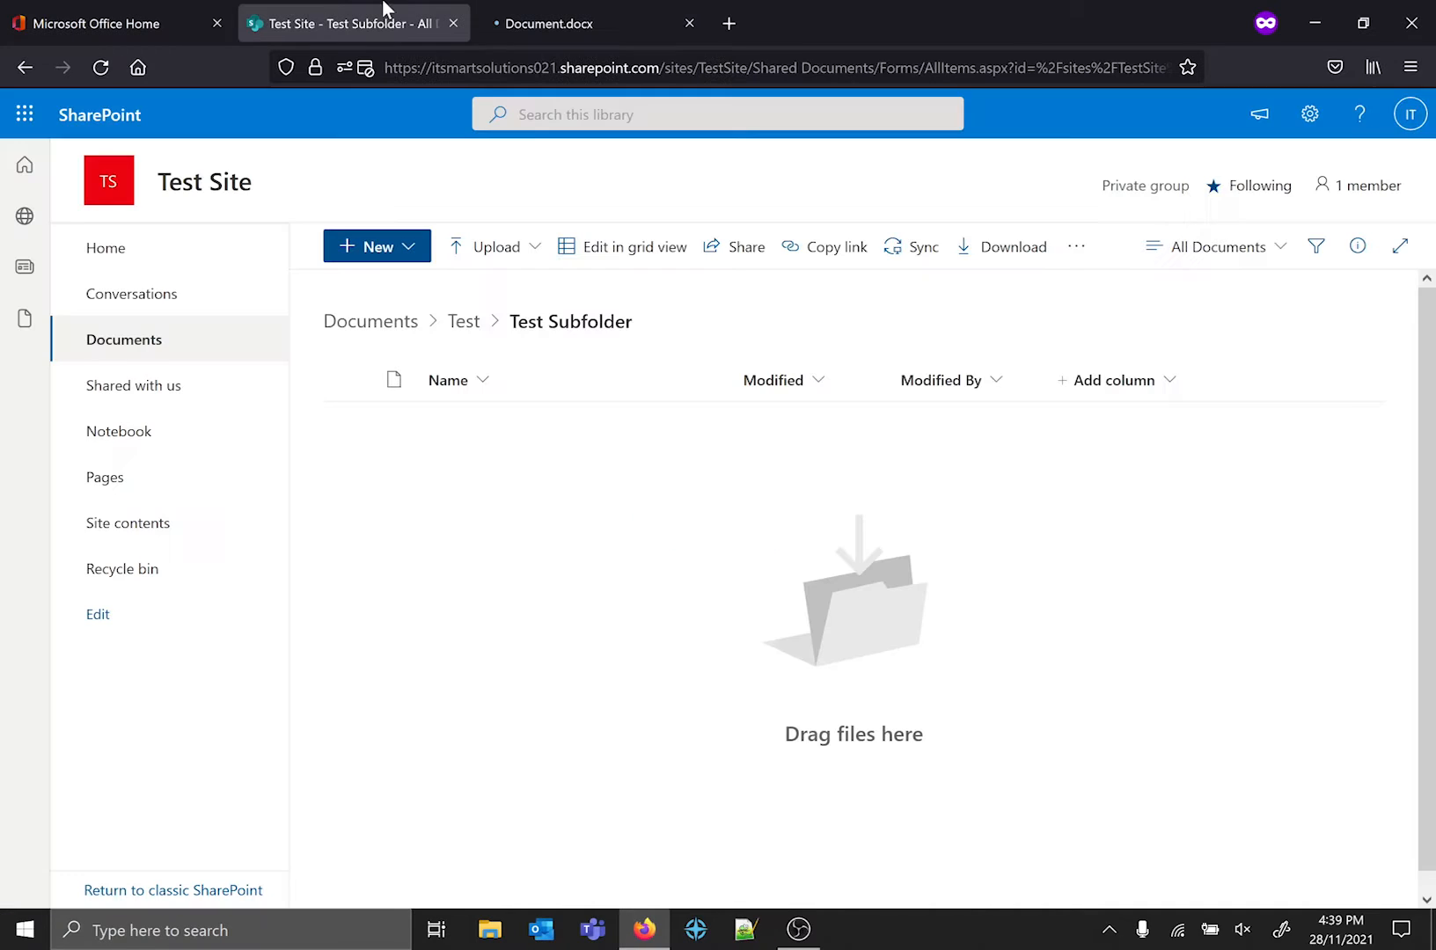
left_click(418, 256)
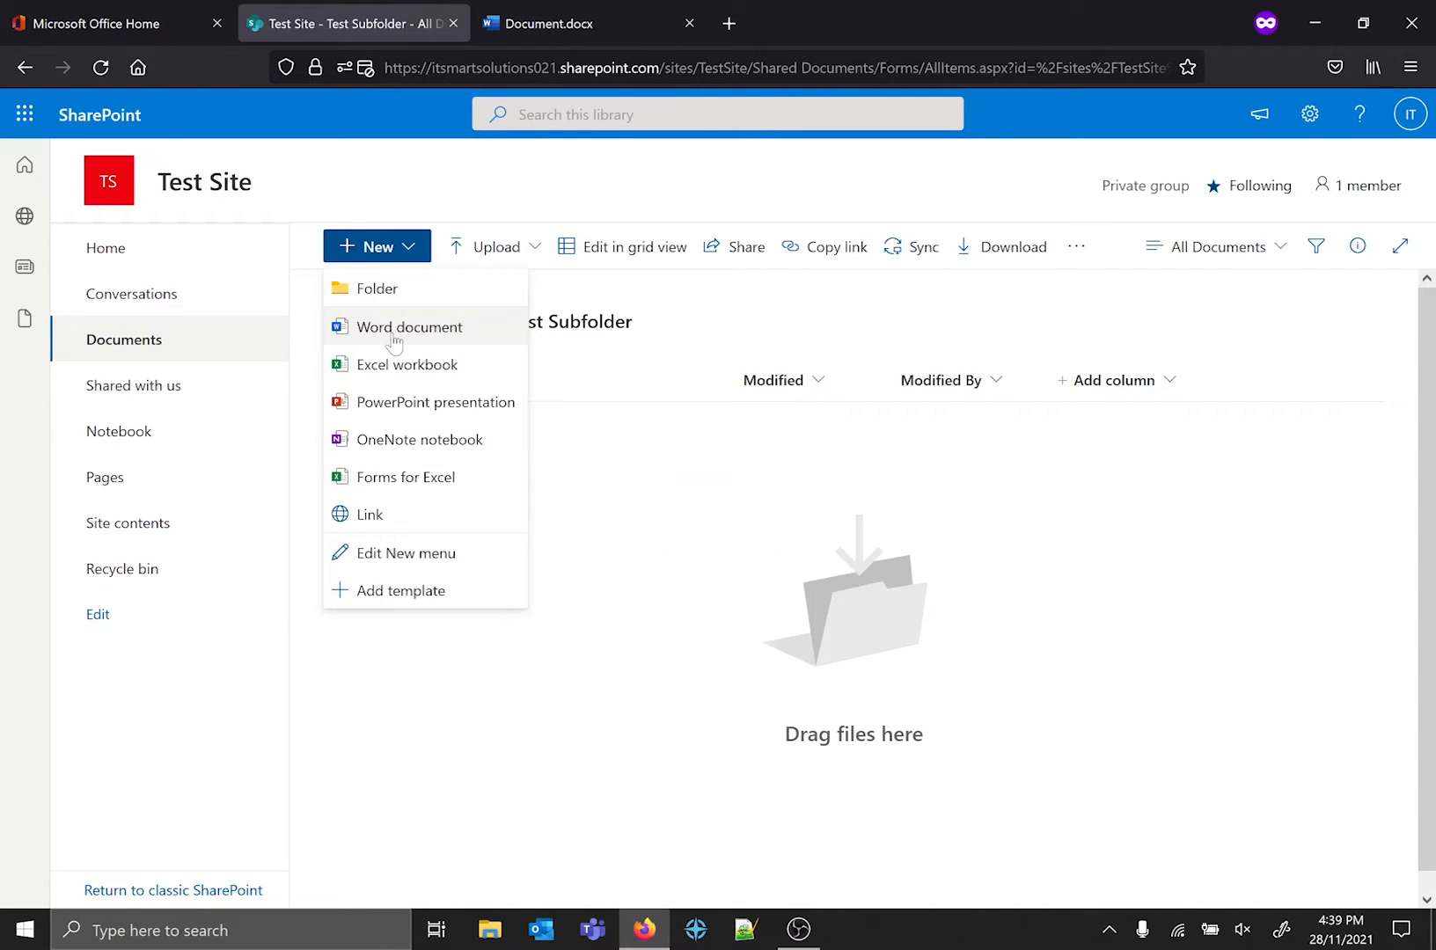
left_click(526, 14)
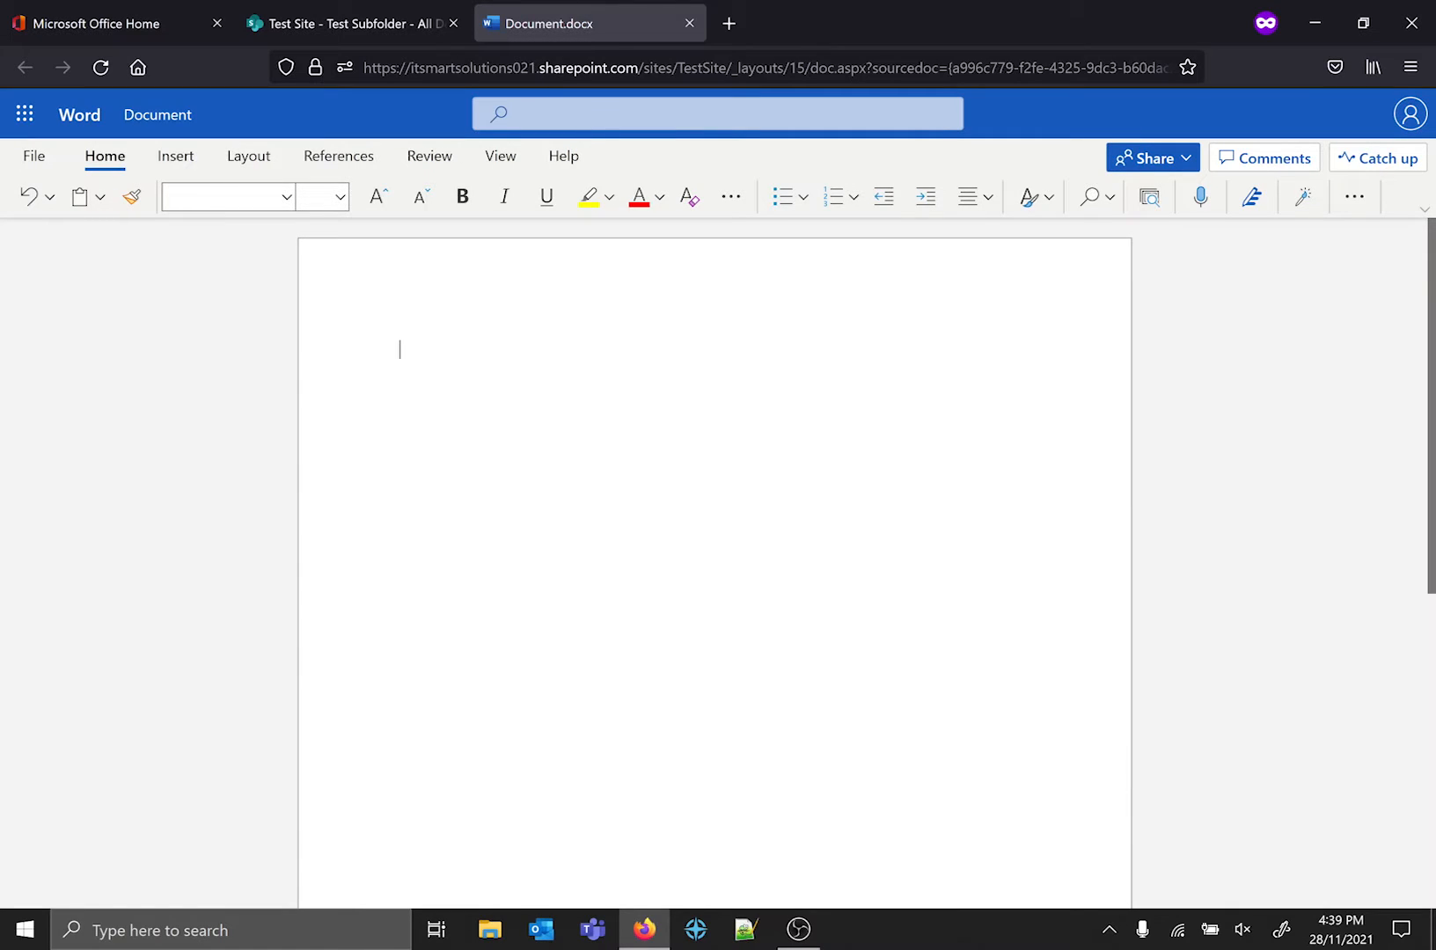
type("Test")
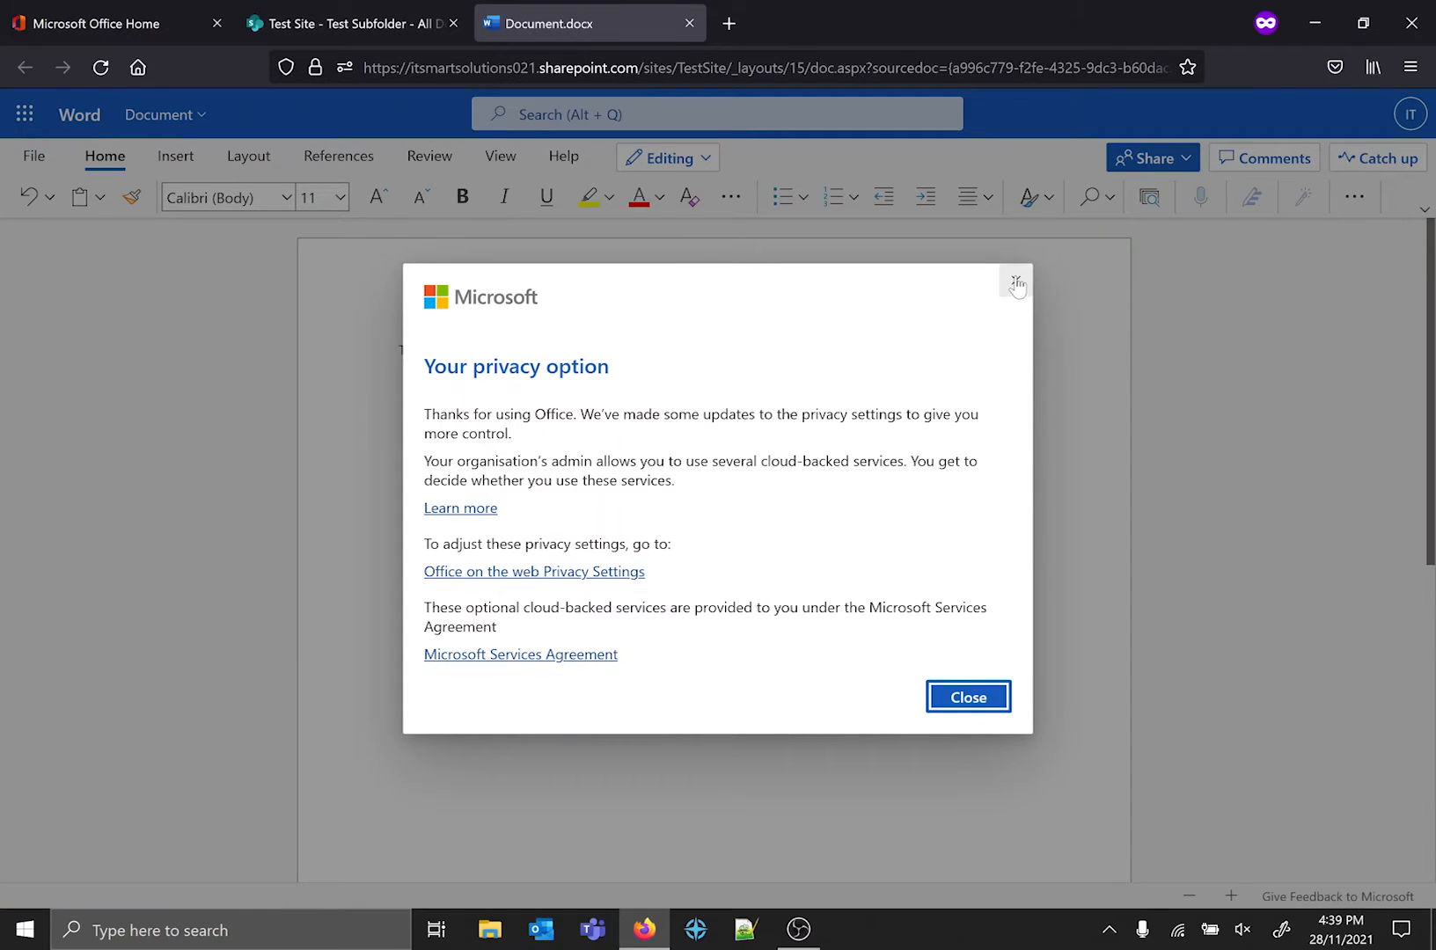
left_click(1016, 283)
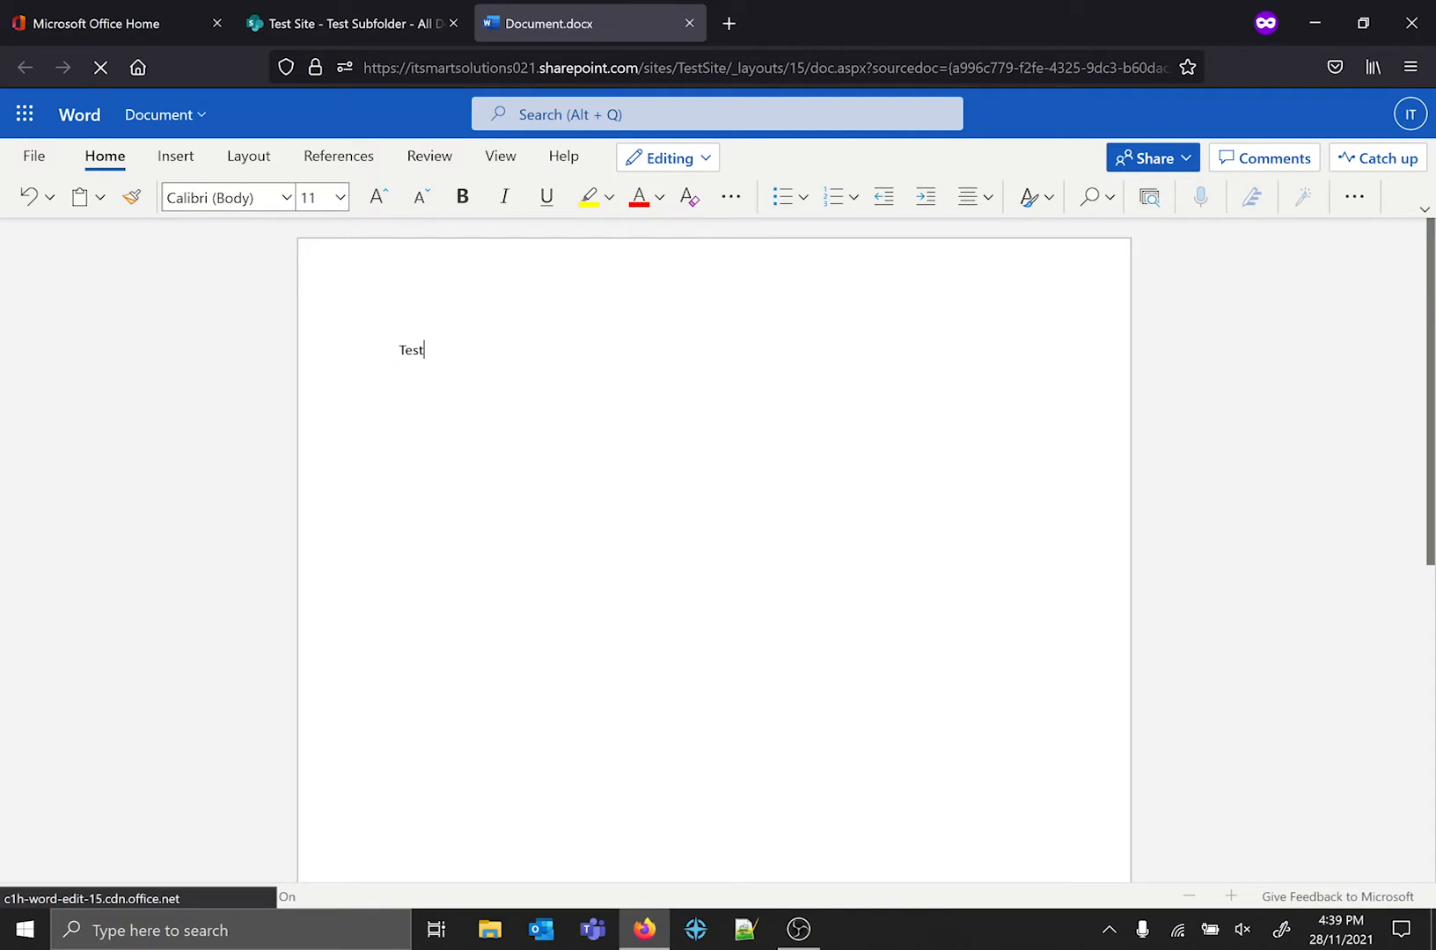
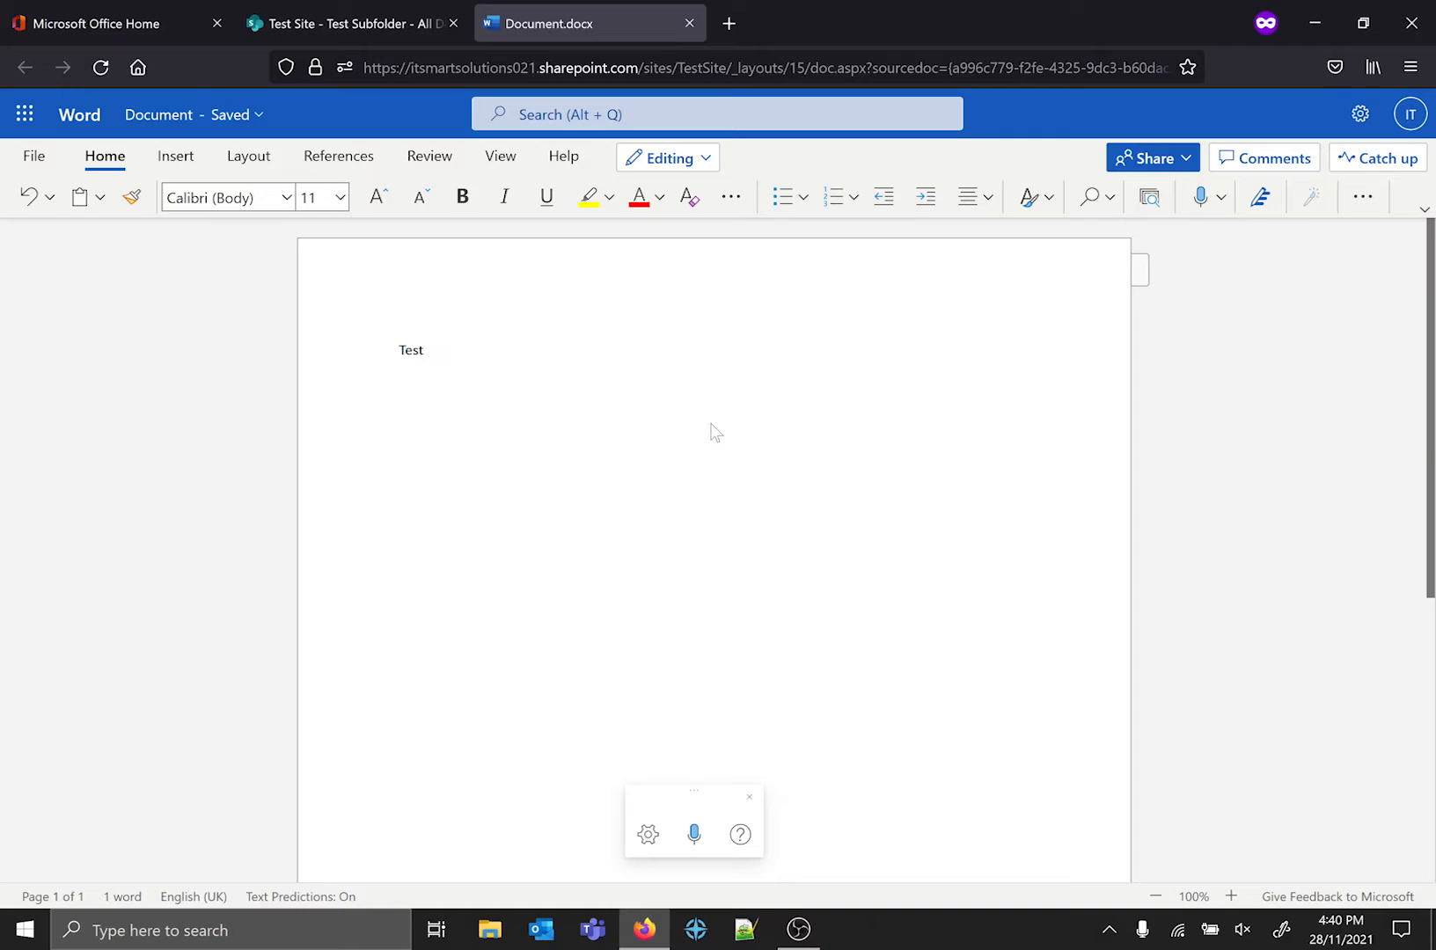
Check the available editing modes for the Word document, leave the mode as it is, and close the document.
left_click(696, 165)
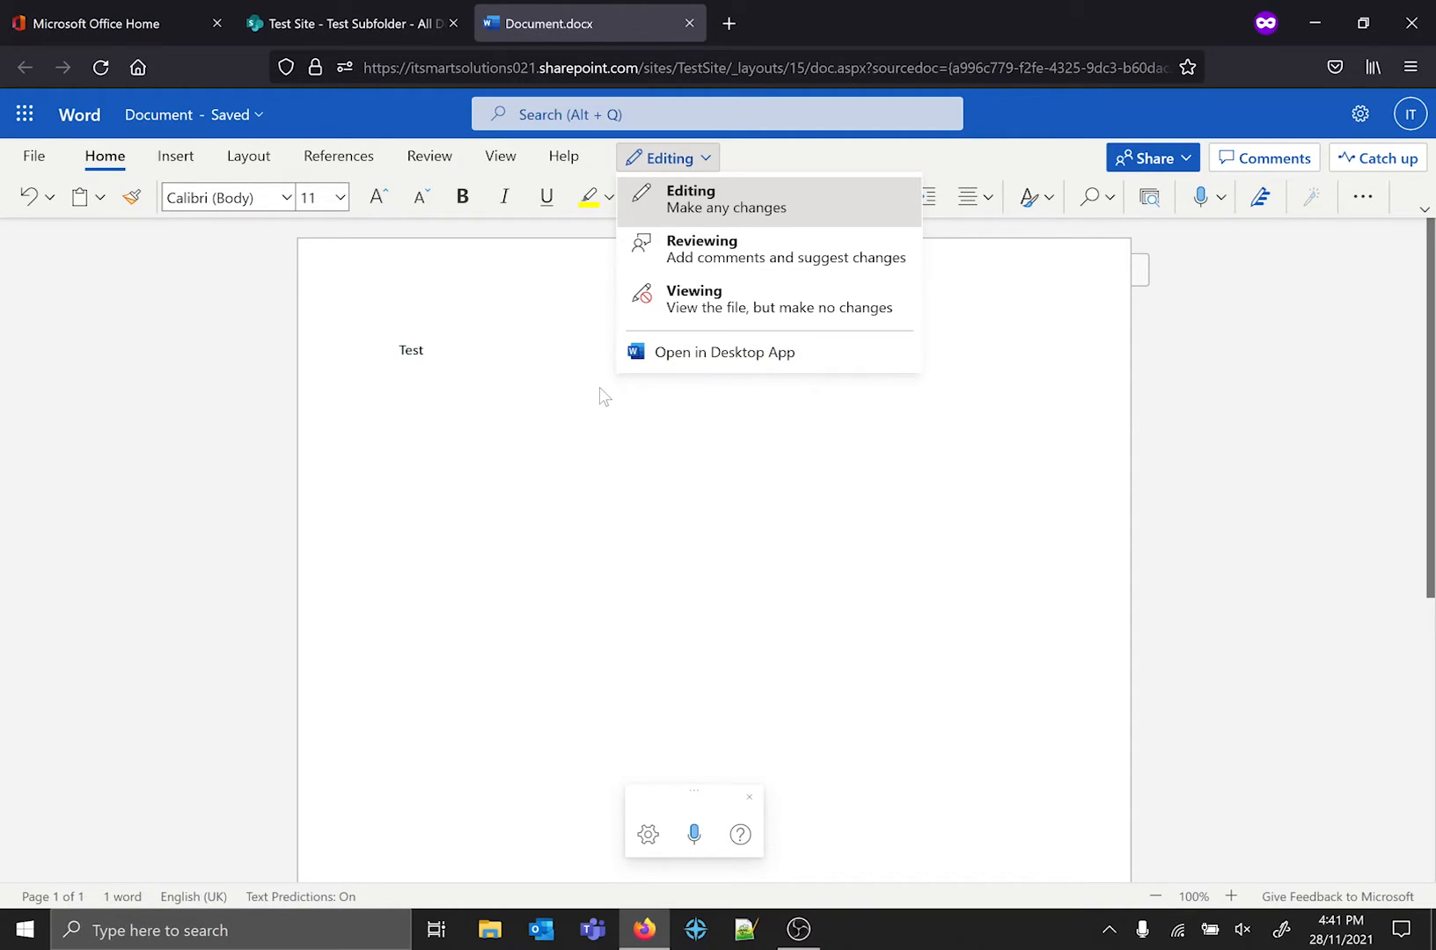
left_click(534, 344)
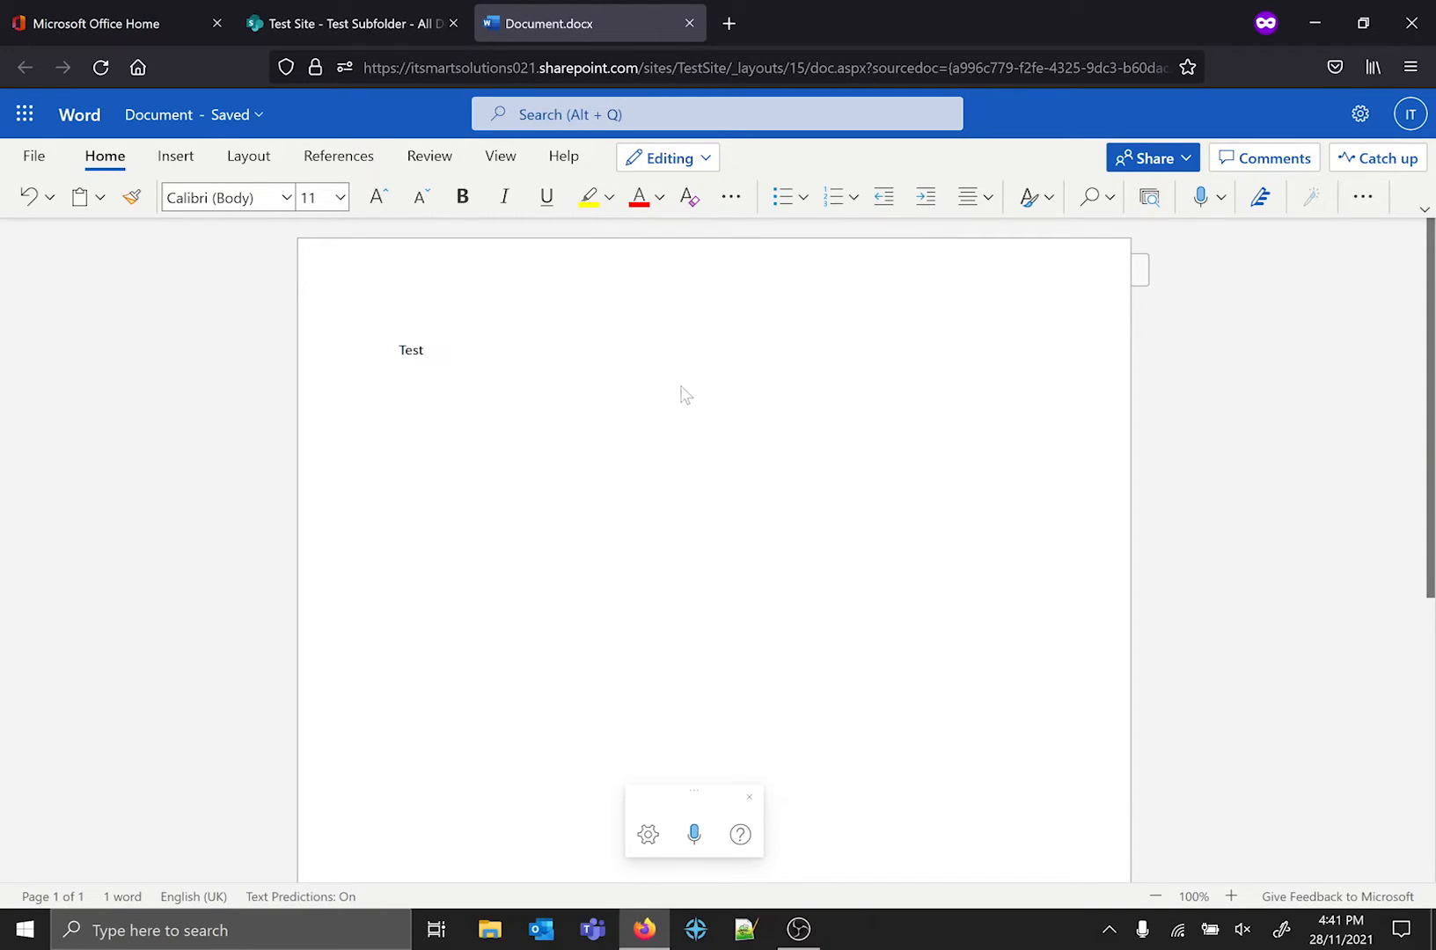
left_click(689, 25)
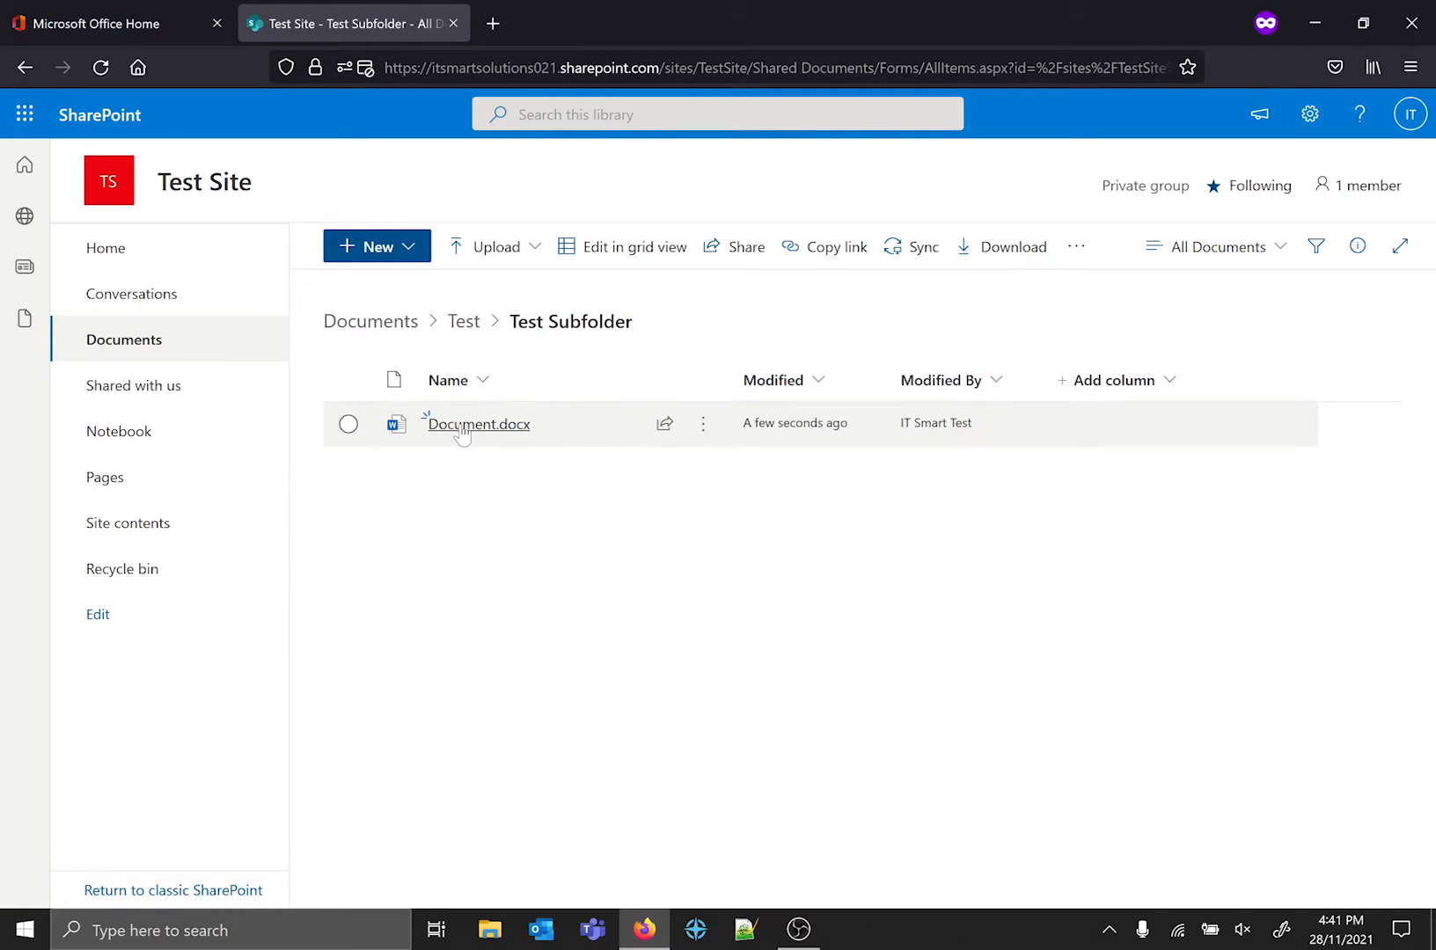
Reopen Document.docx from Test Subfolder and add the text "TEST 2" two paragraphs below "Test".
mouse_move(458, 429)
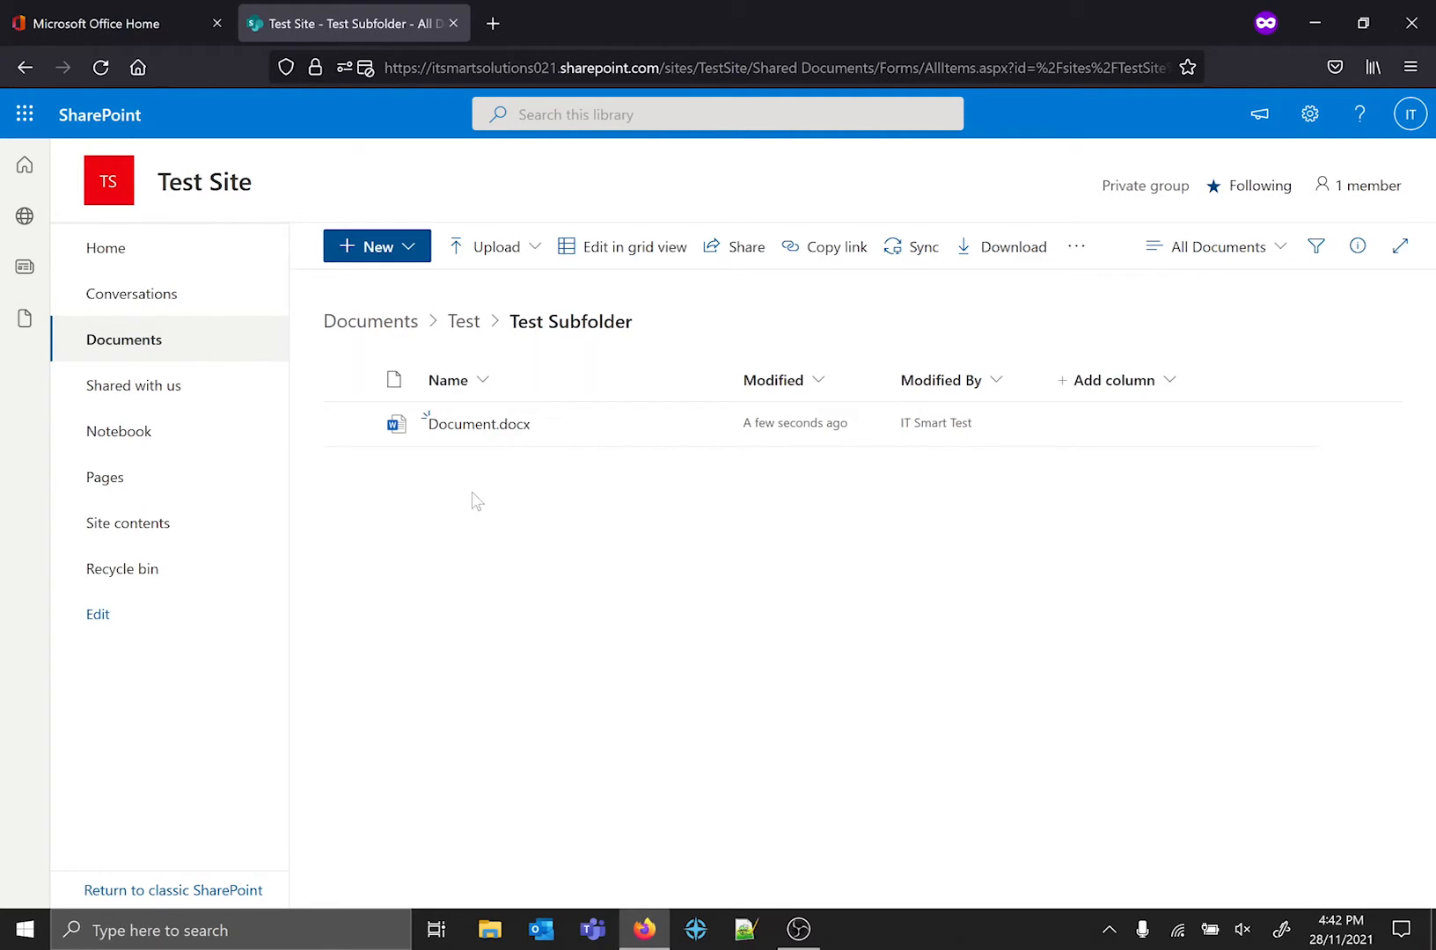
left_click(486, 425)
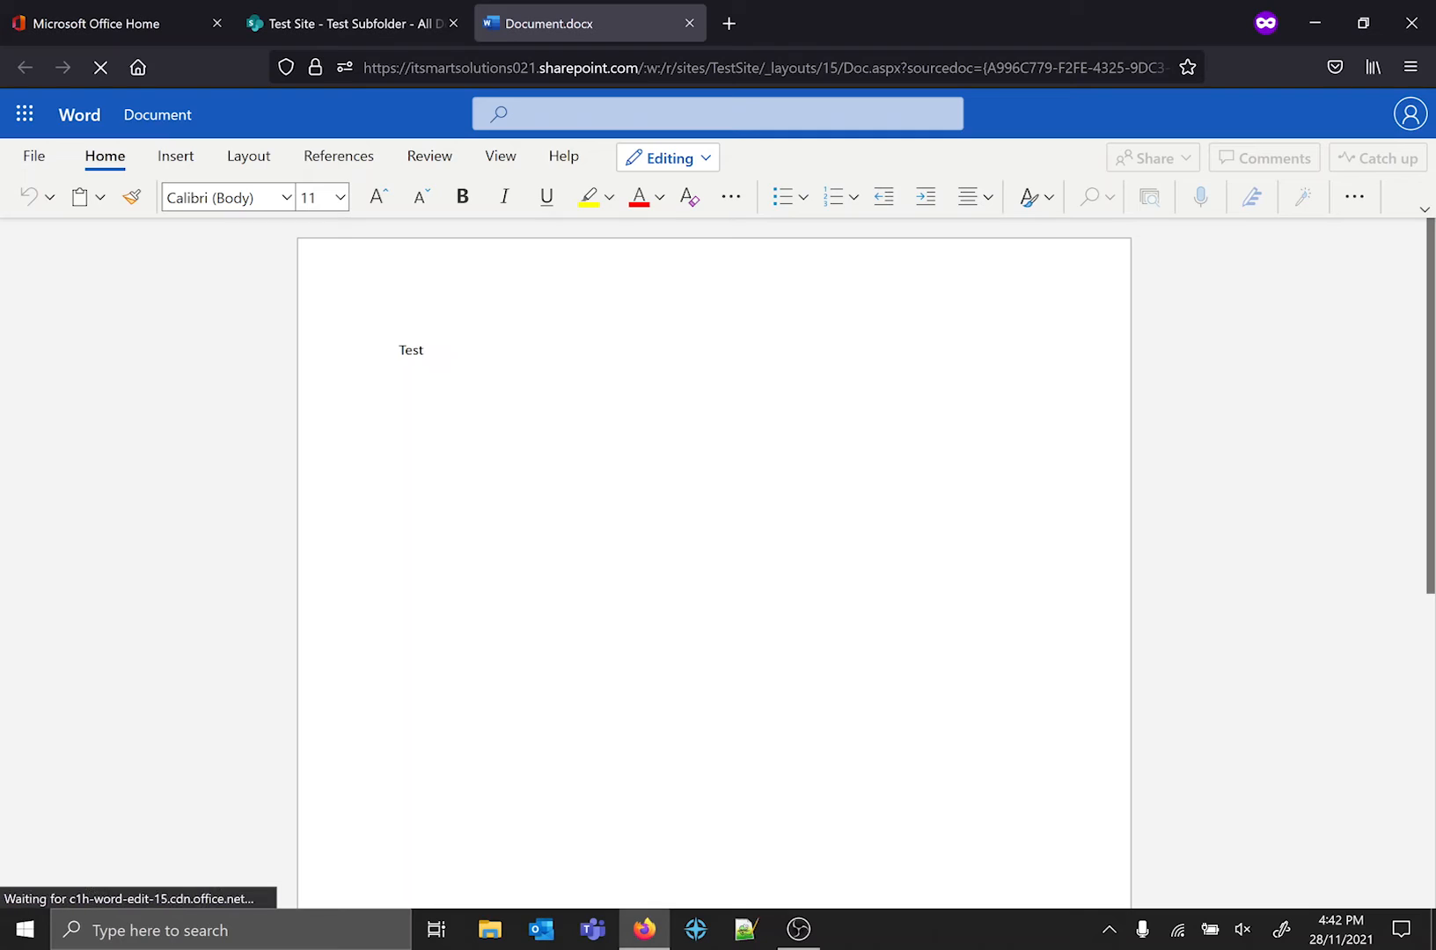
key("Return")
key("Return")
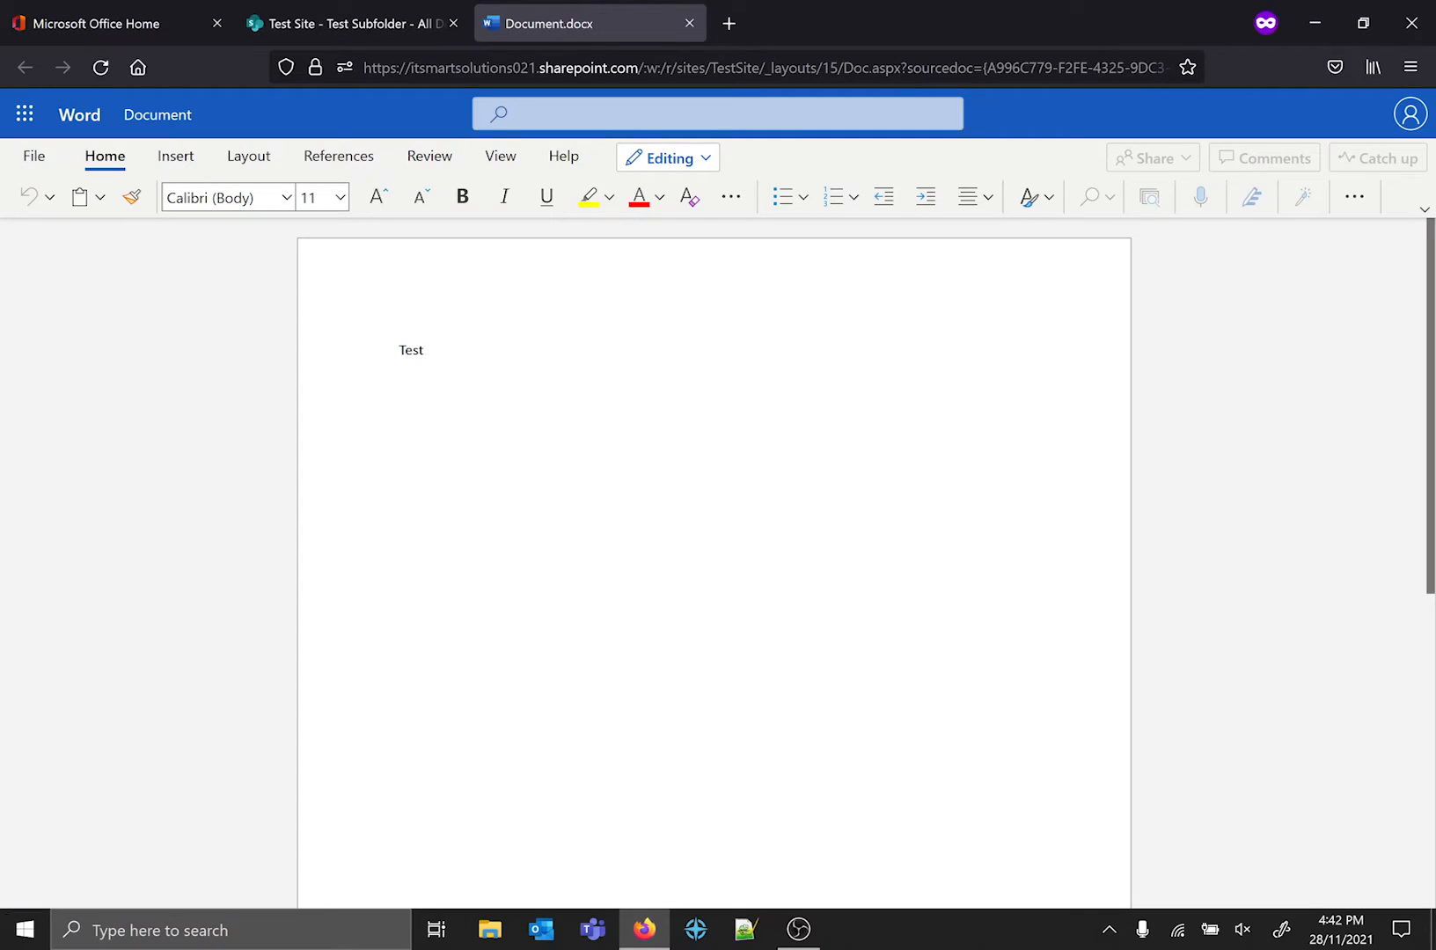
type("TES")
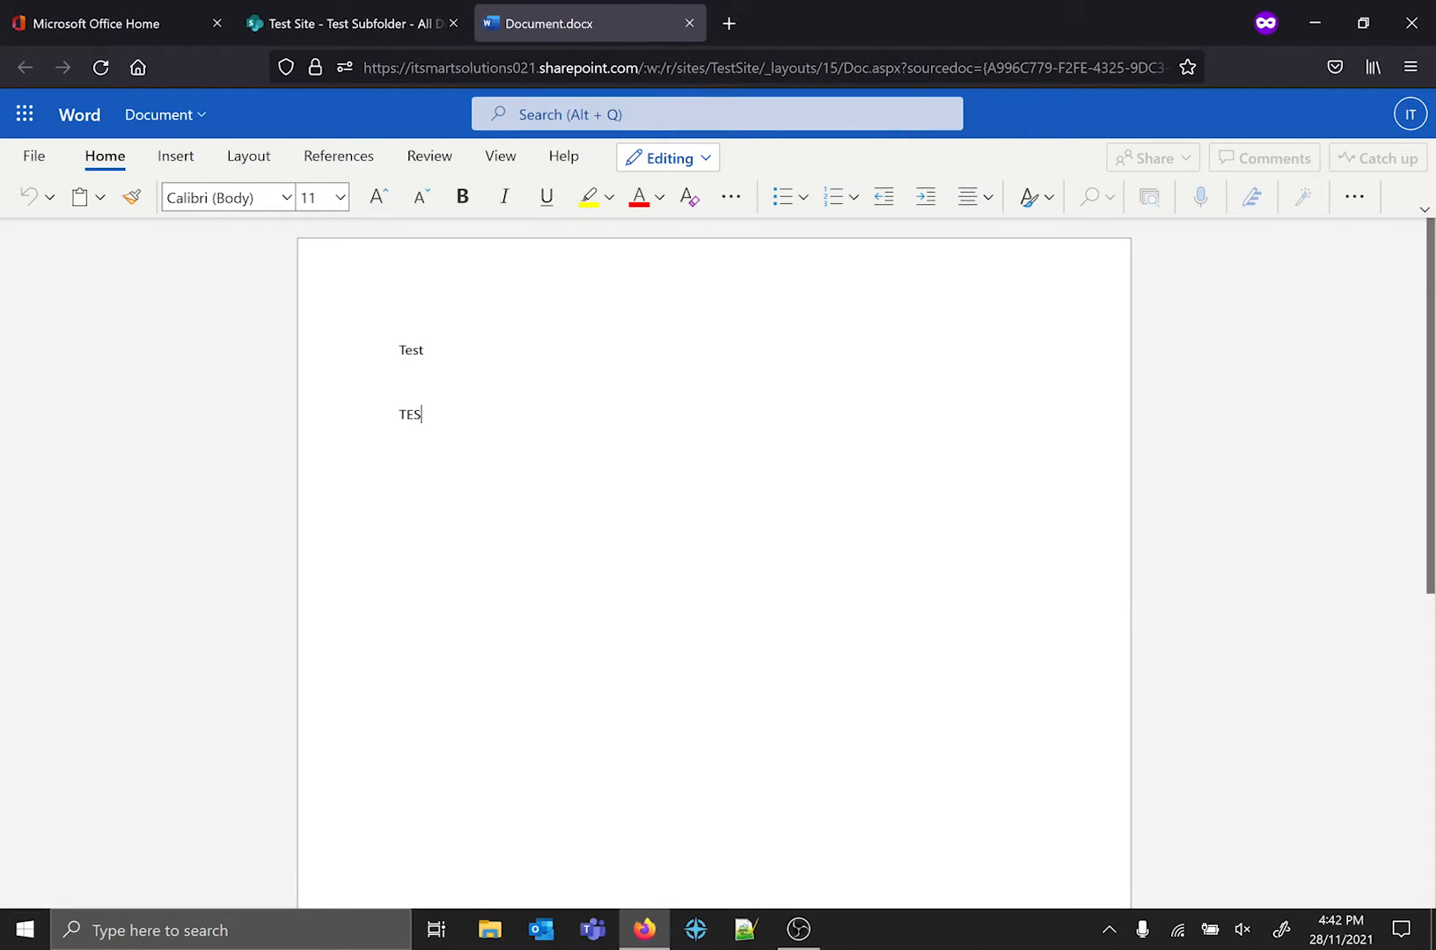
type("T 2")
Format the "TEST 2" line as bold red text with yellow highlighting.
key("shift+Home")
left_click(461, 197)
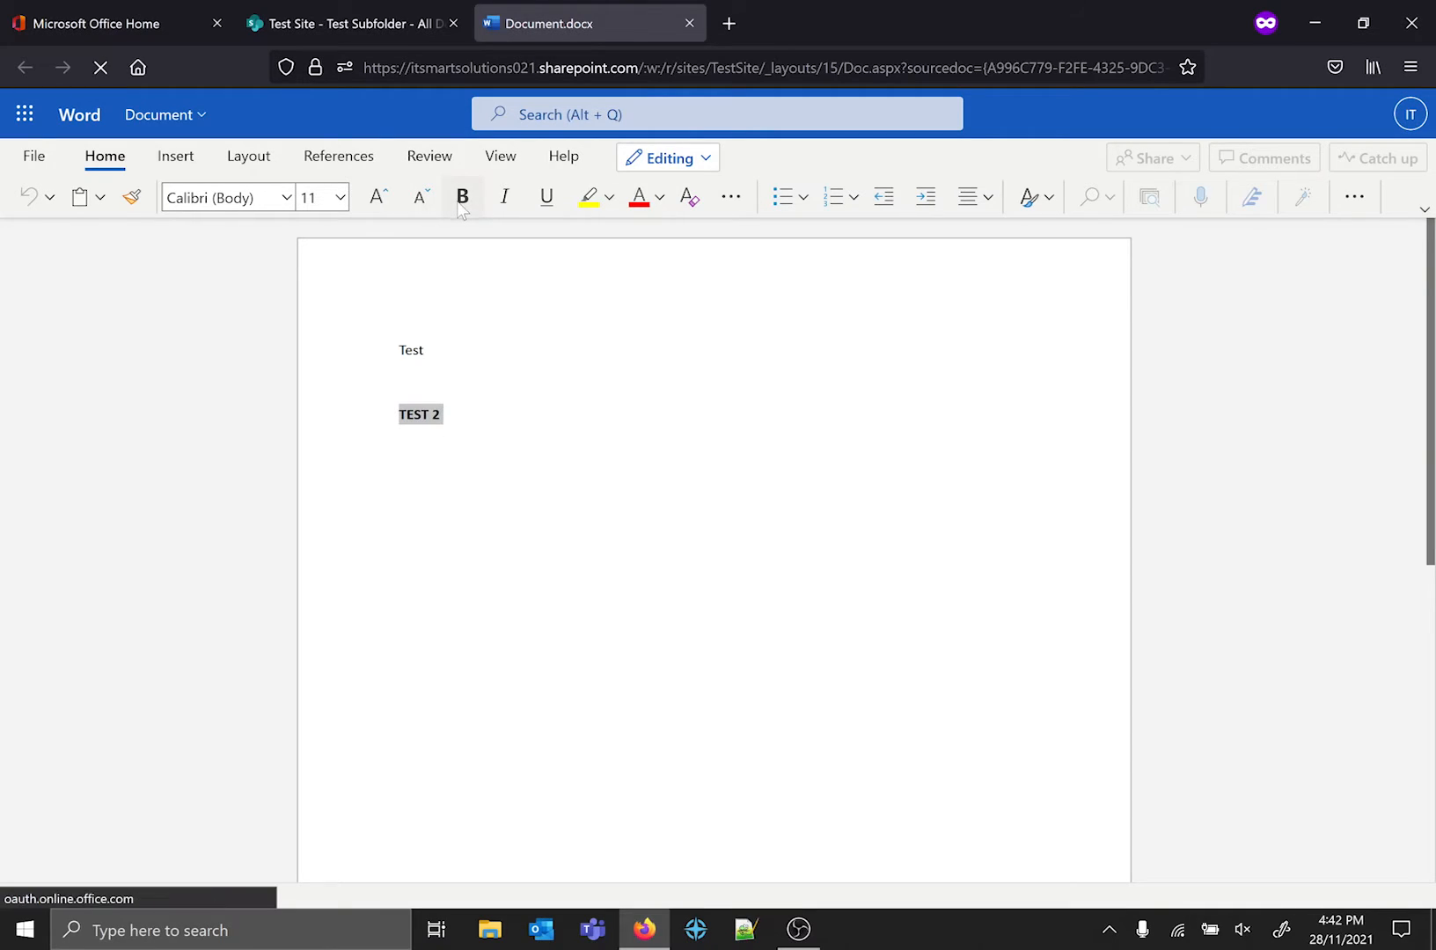
left_click(638, 199)
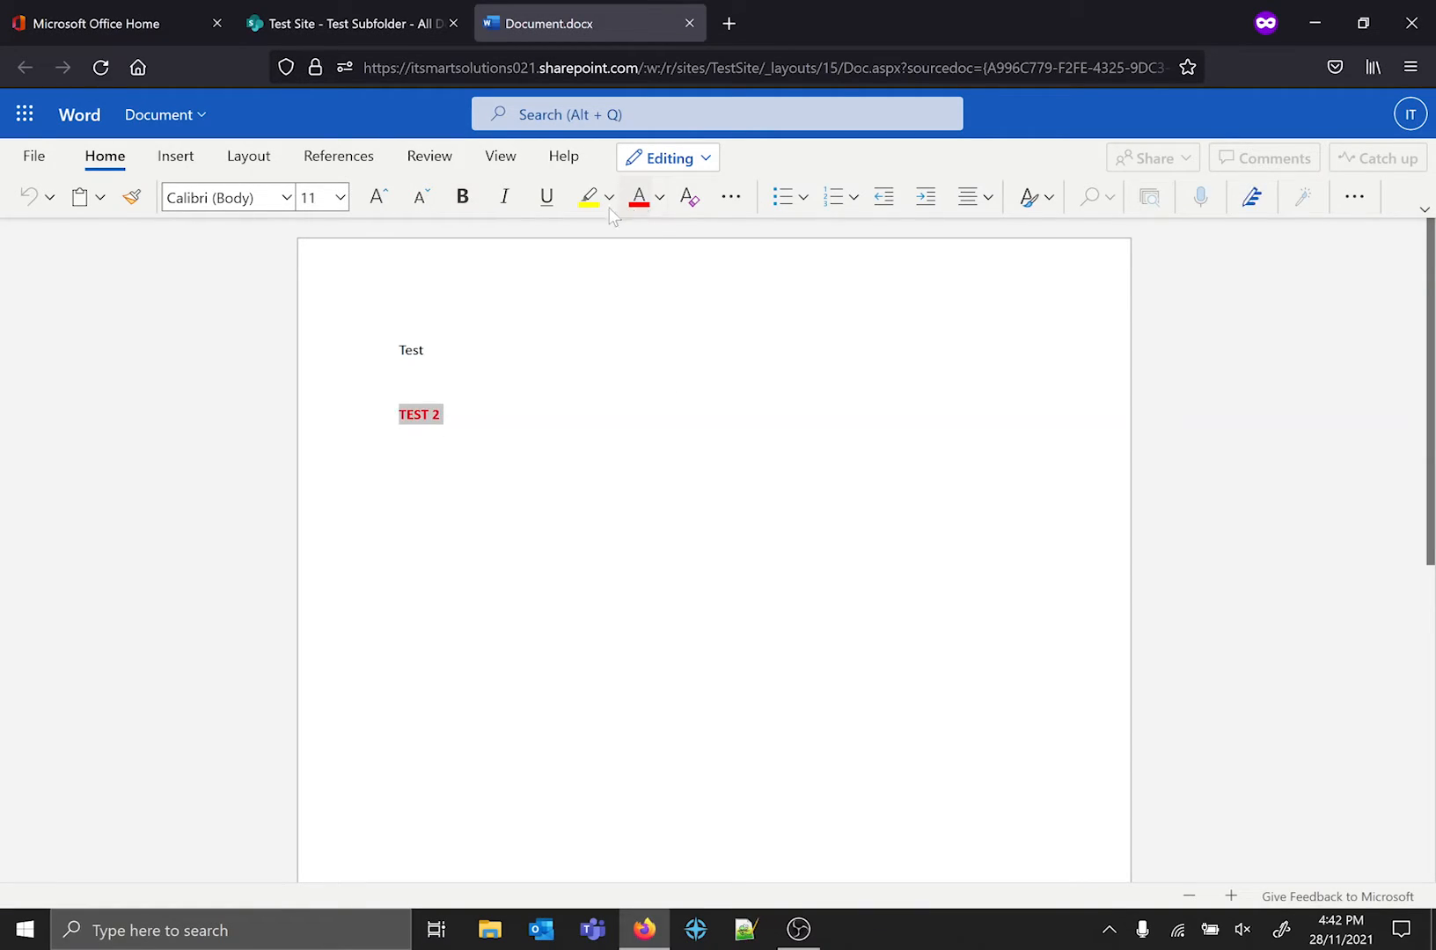
left_click(588, 197)
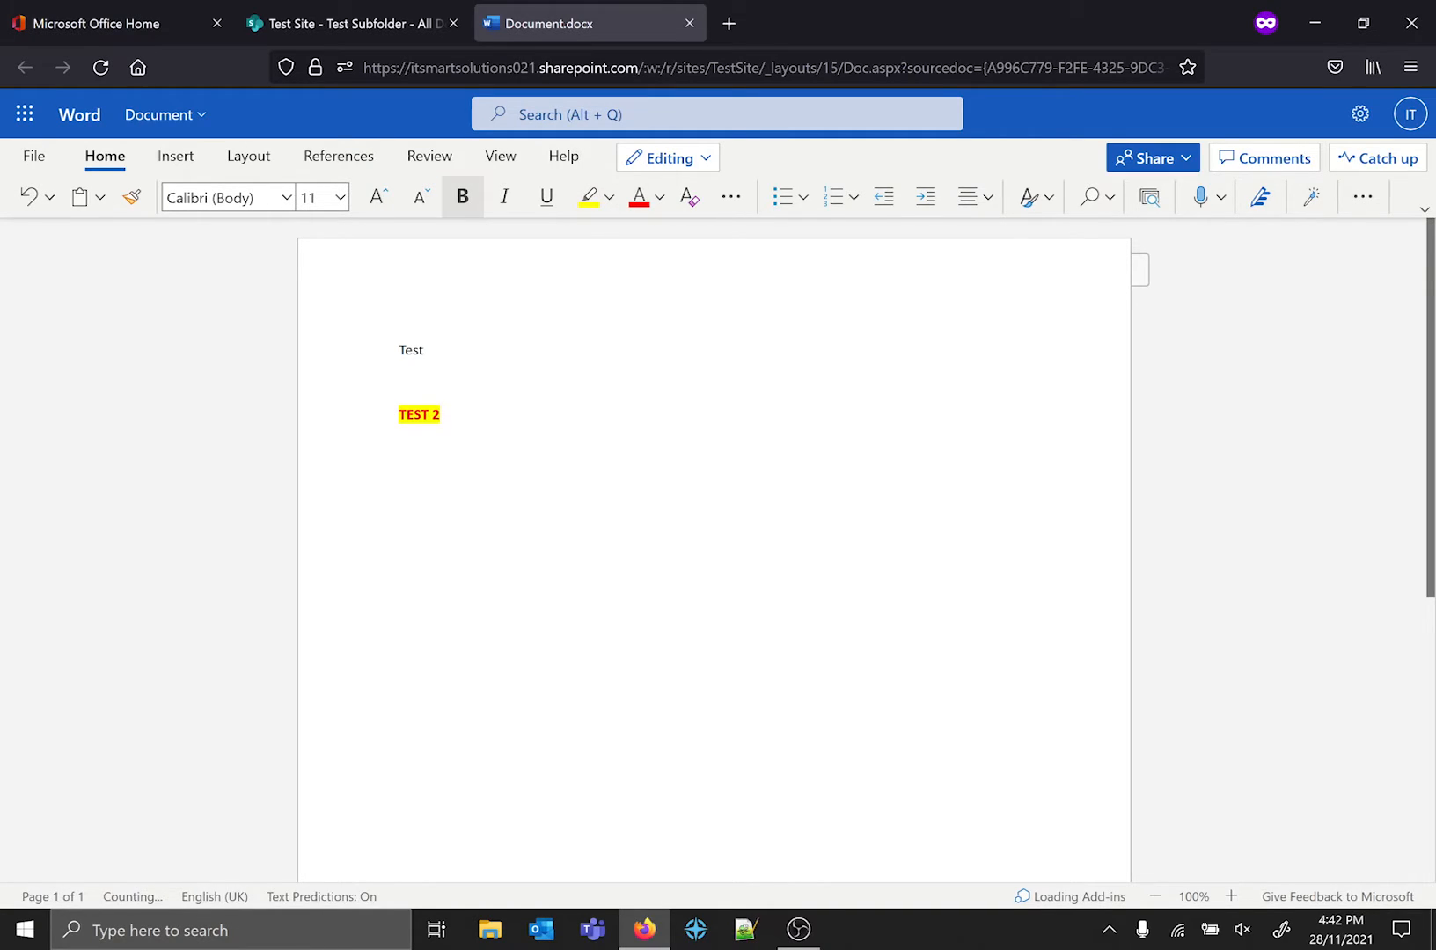
left_click(424, 350)
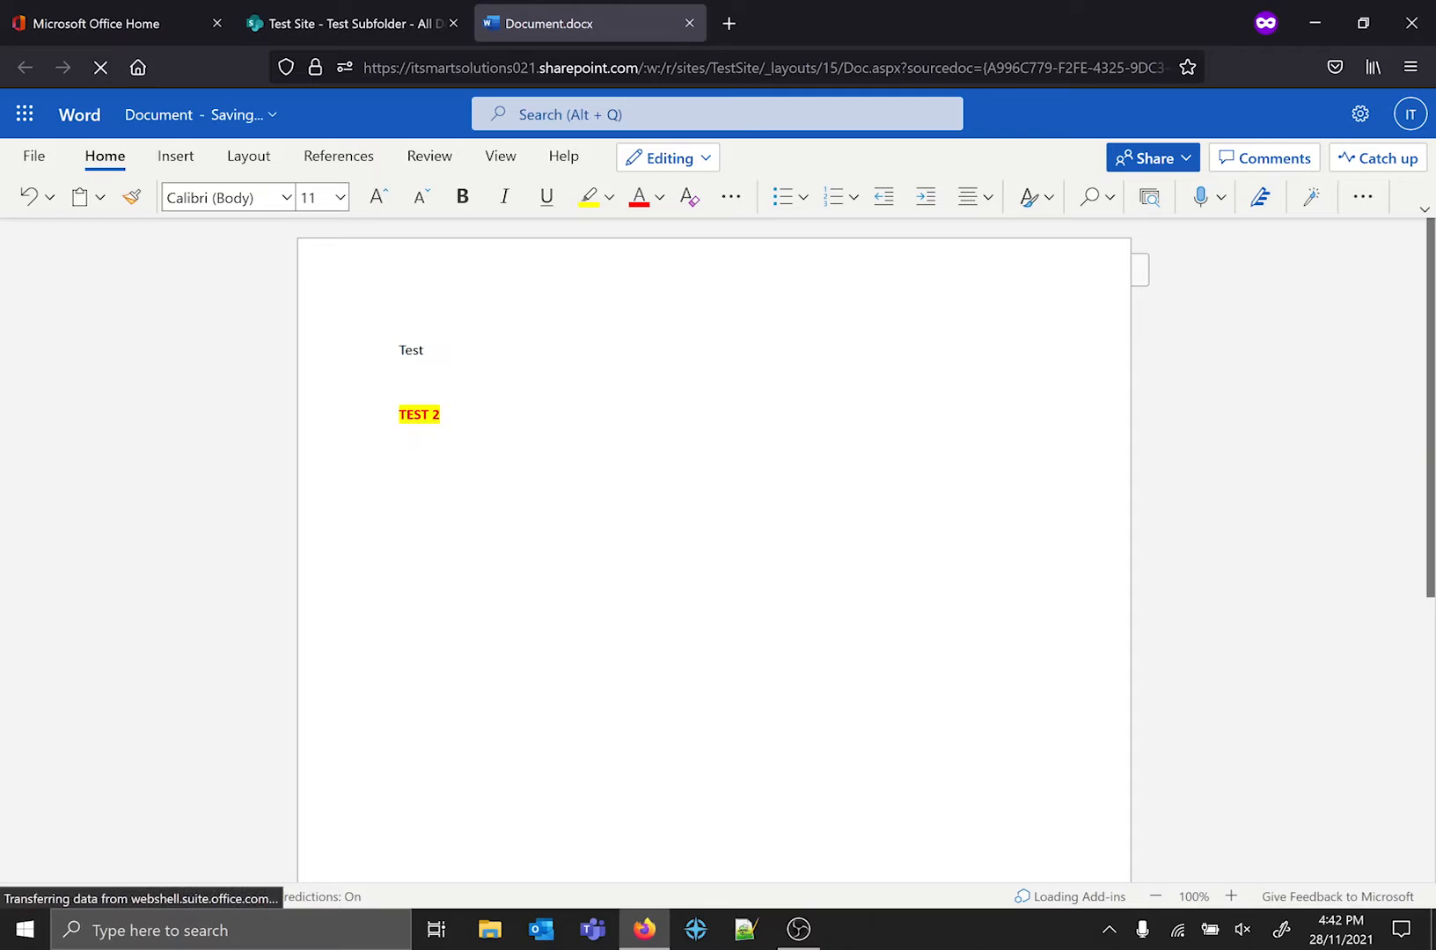
left_click(441, 415)
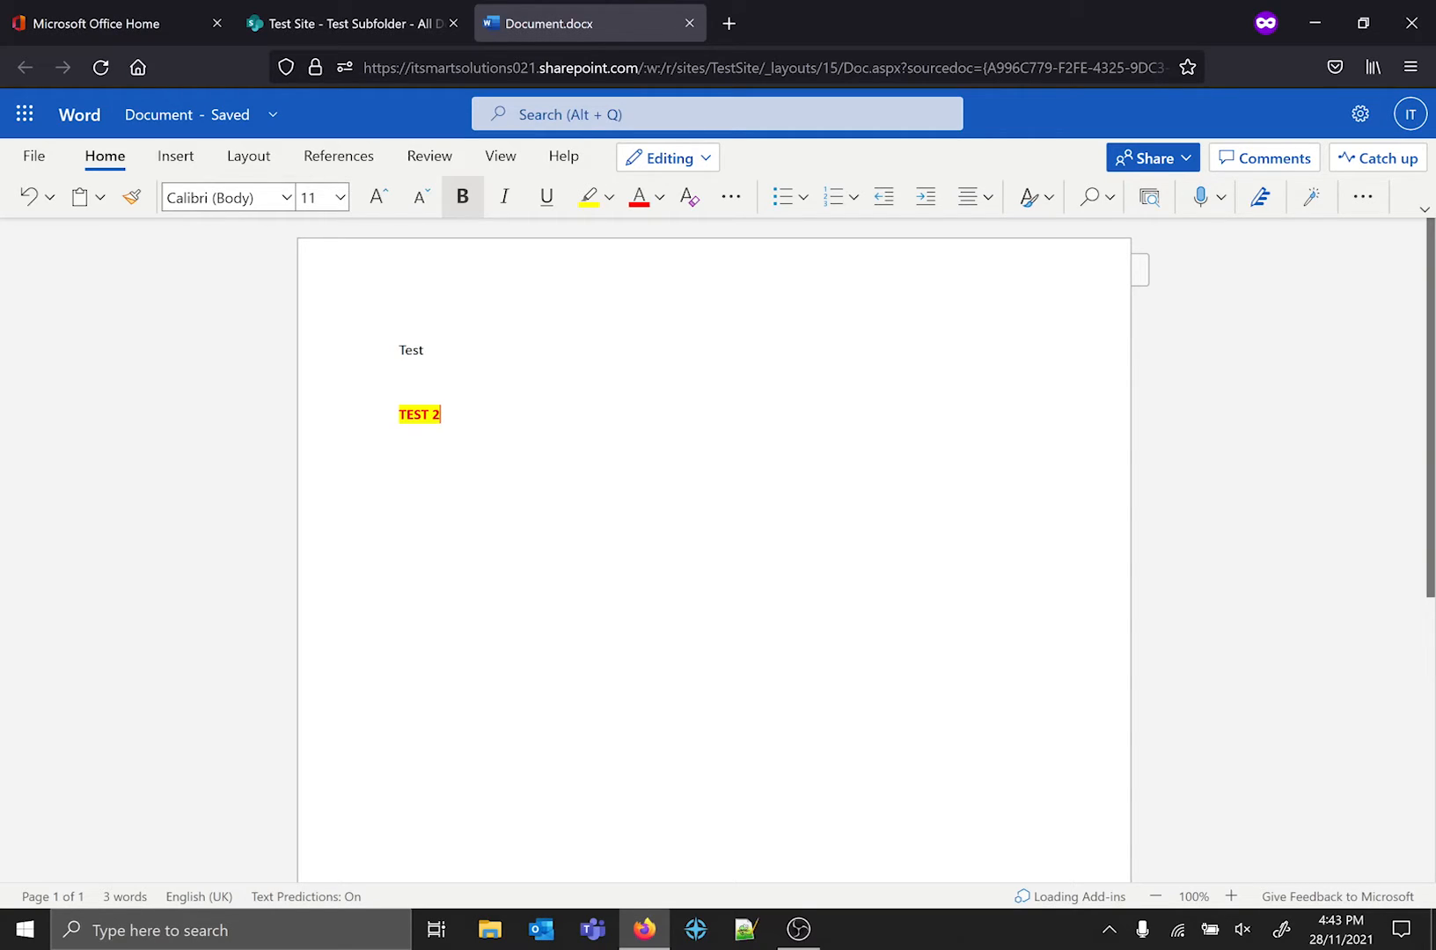
Close the document, examine the version history of Document.docx in Test Subfolder, and choose version 2.0.
middle_click(640, 4)
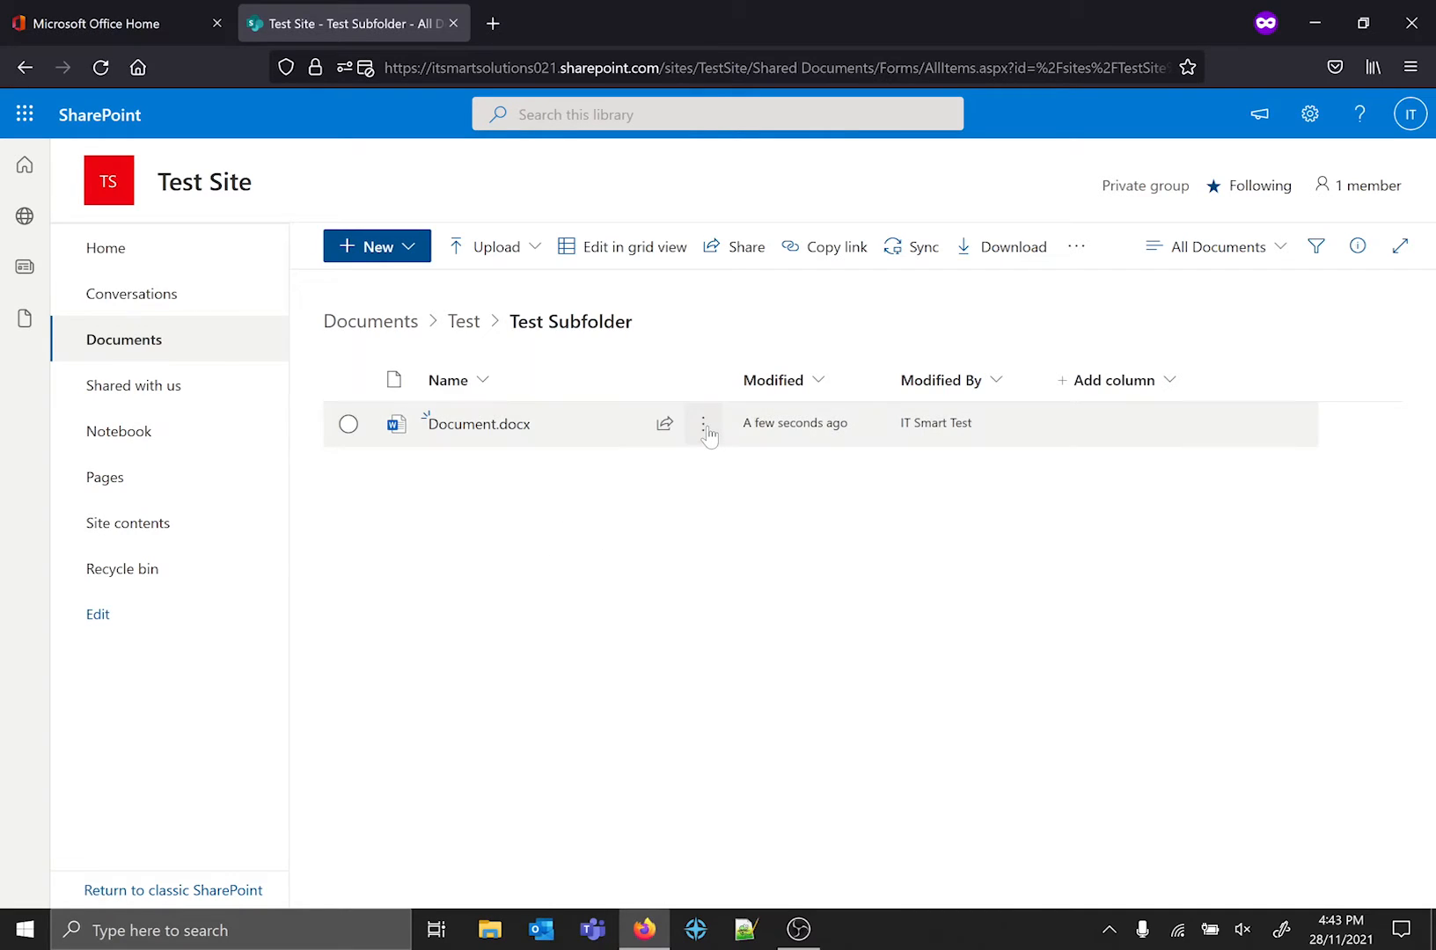
mouse_move(708, 432)
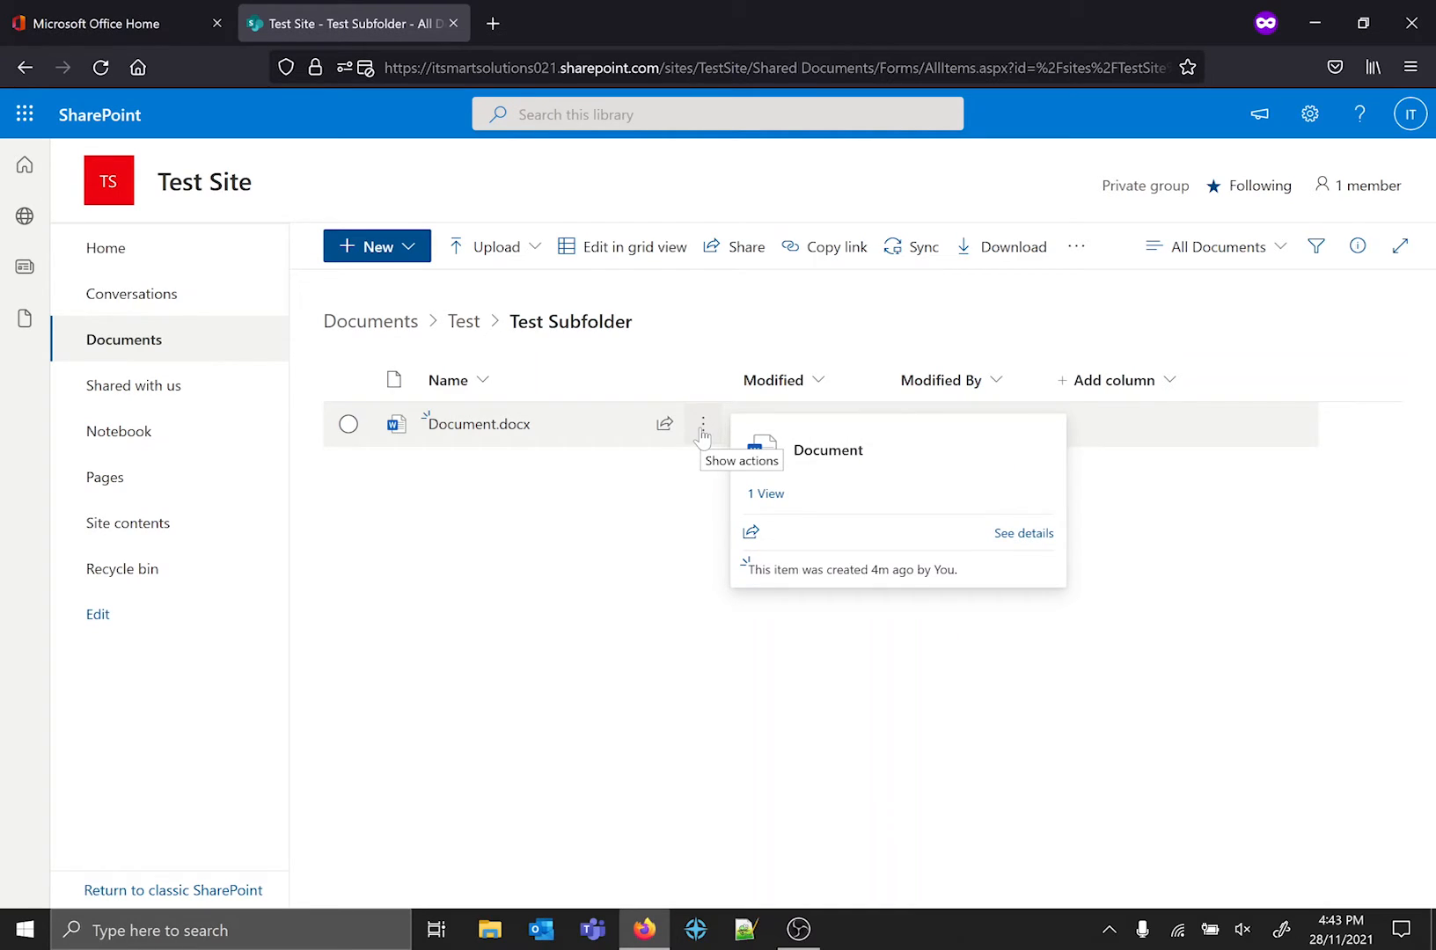
left_click(702, 430)
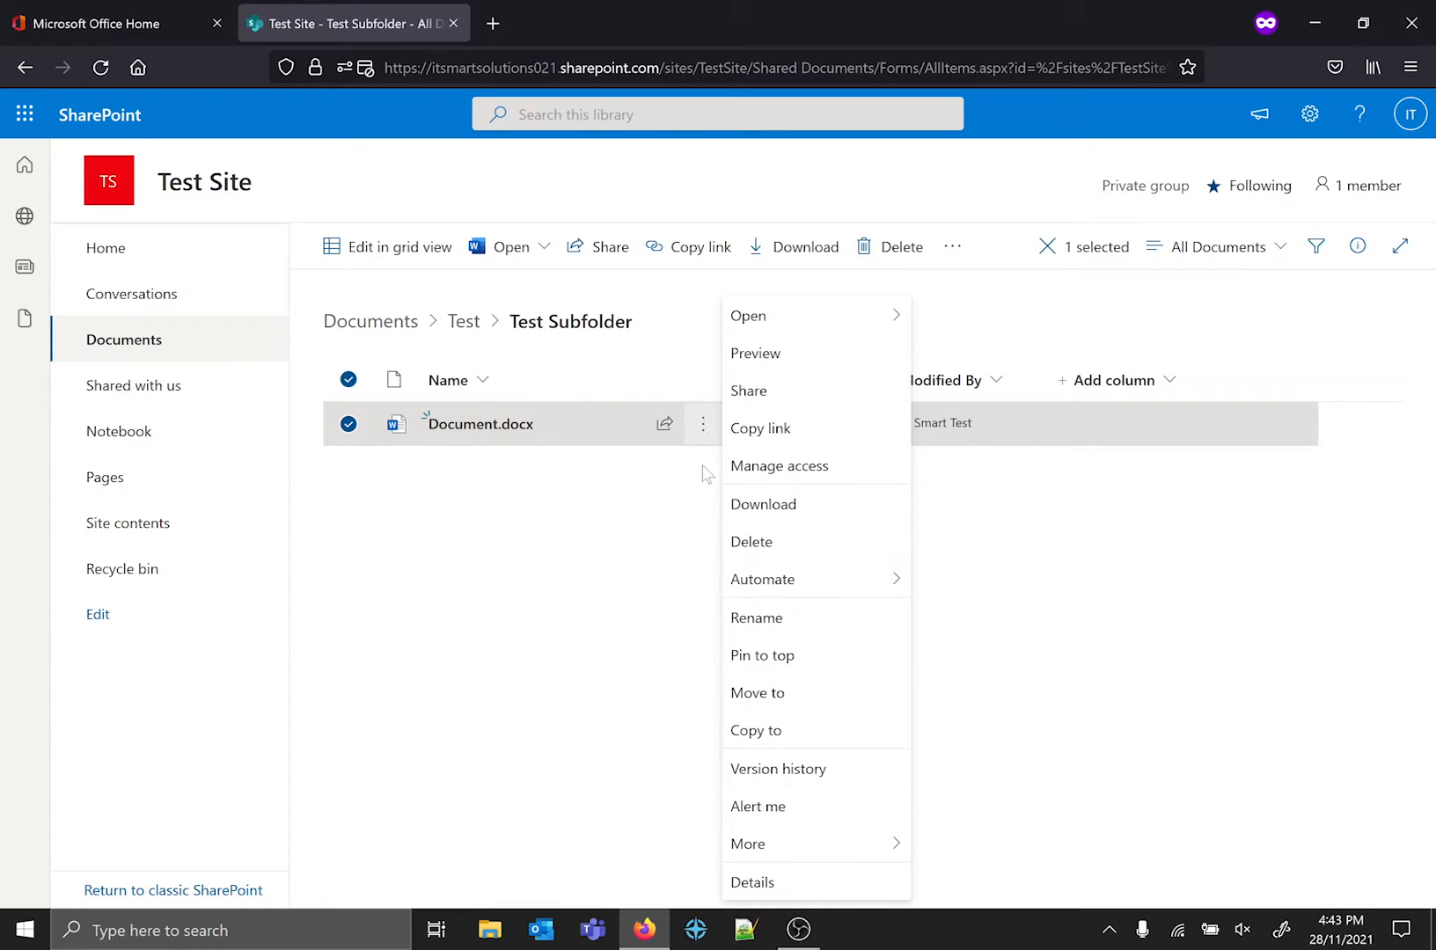
left_click(864, 770)
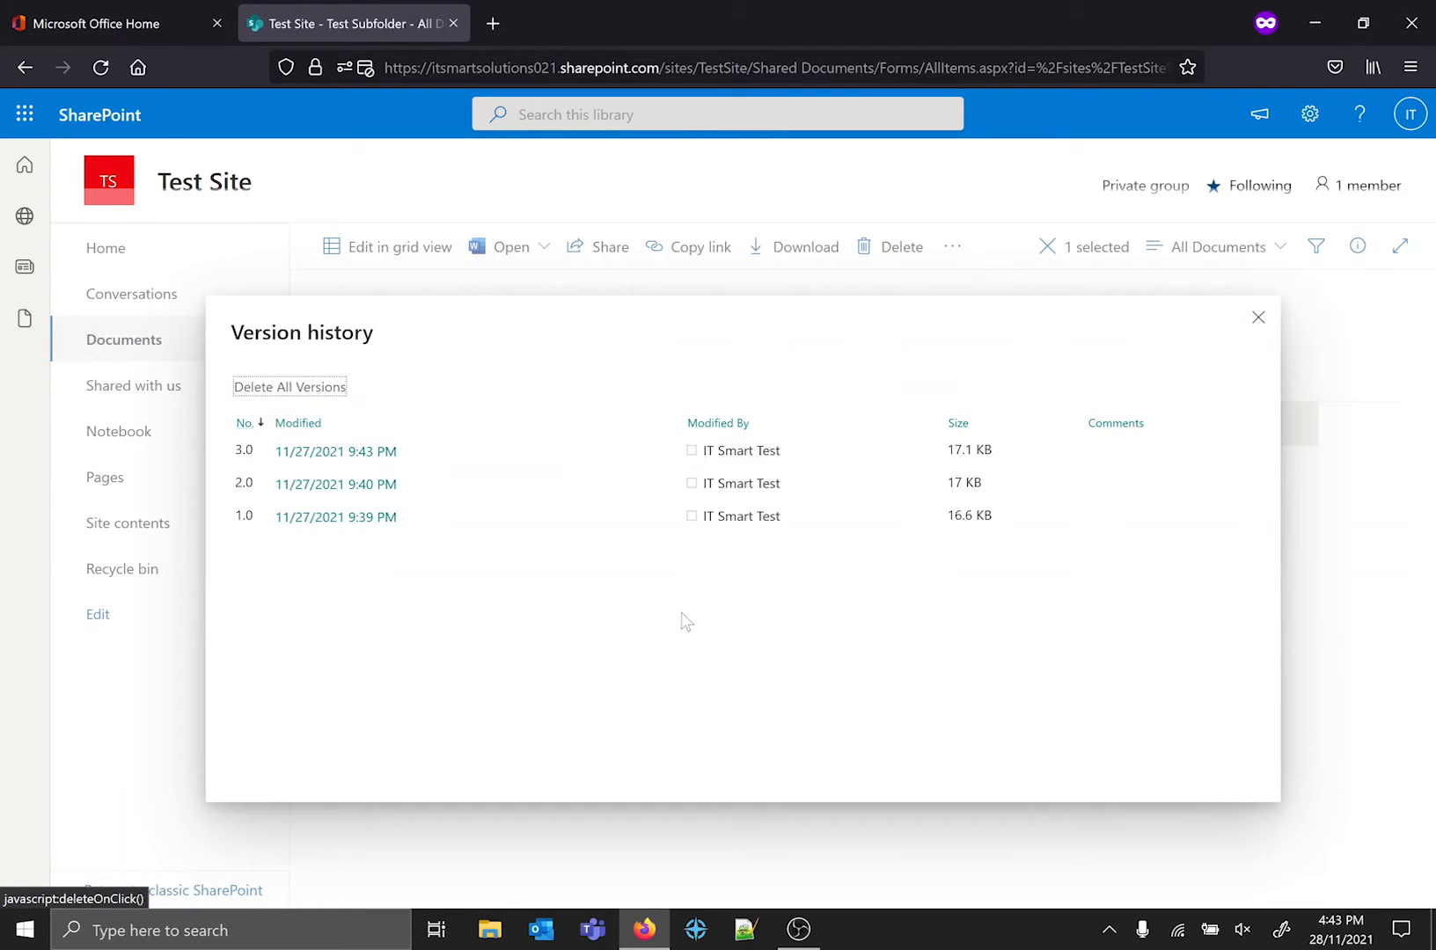
mouse_move(349, 521)
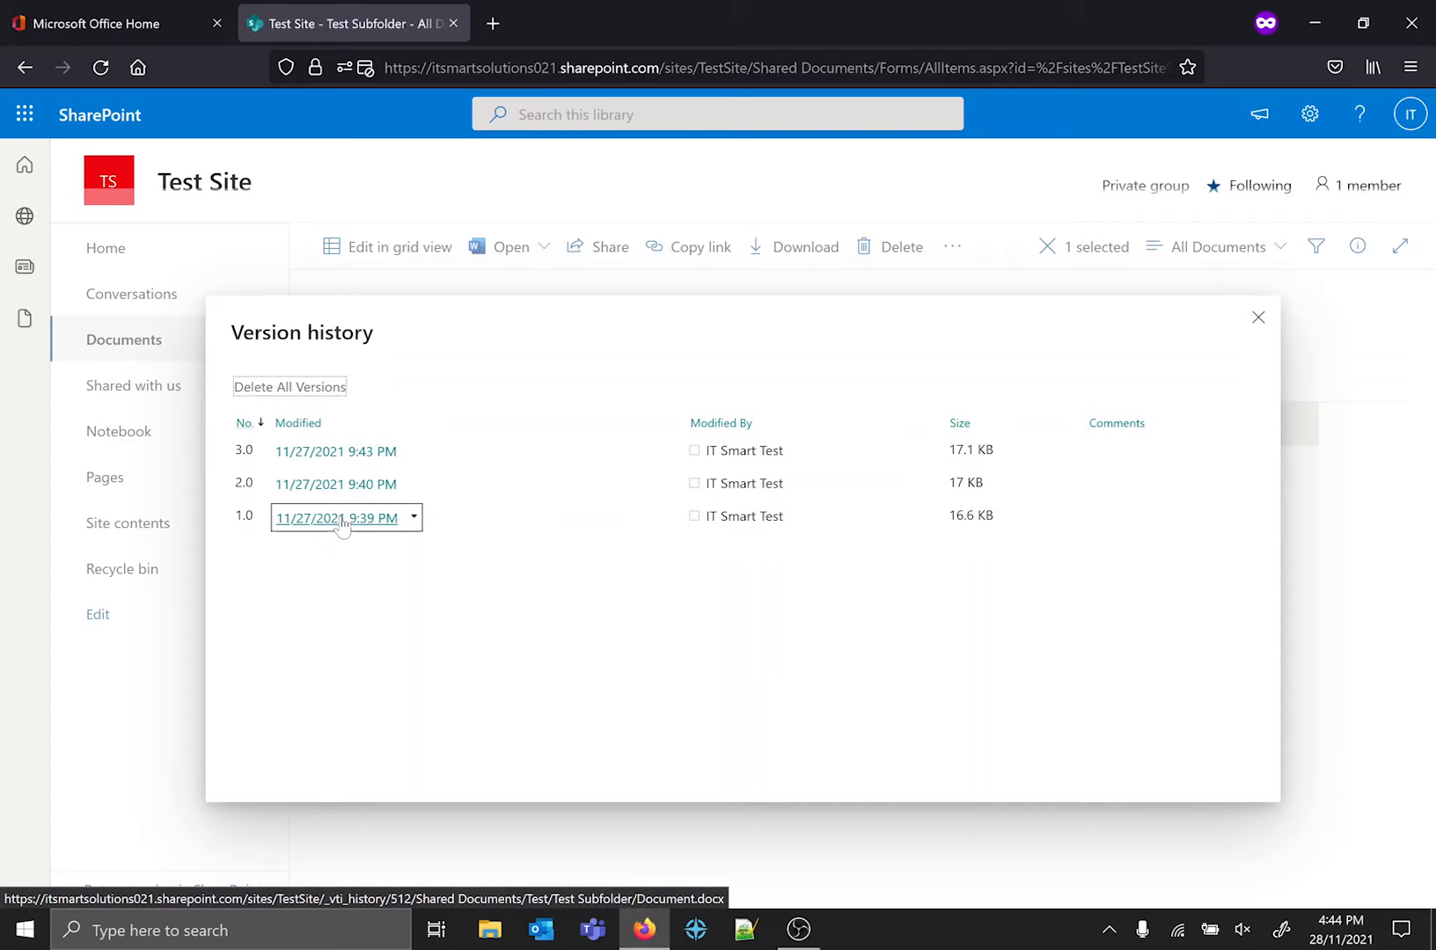
mouse_move(377, 489)
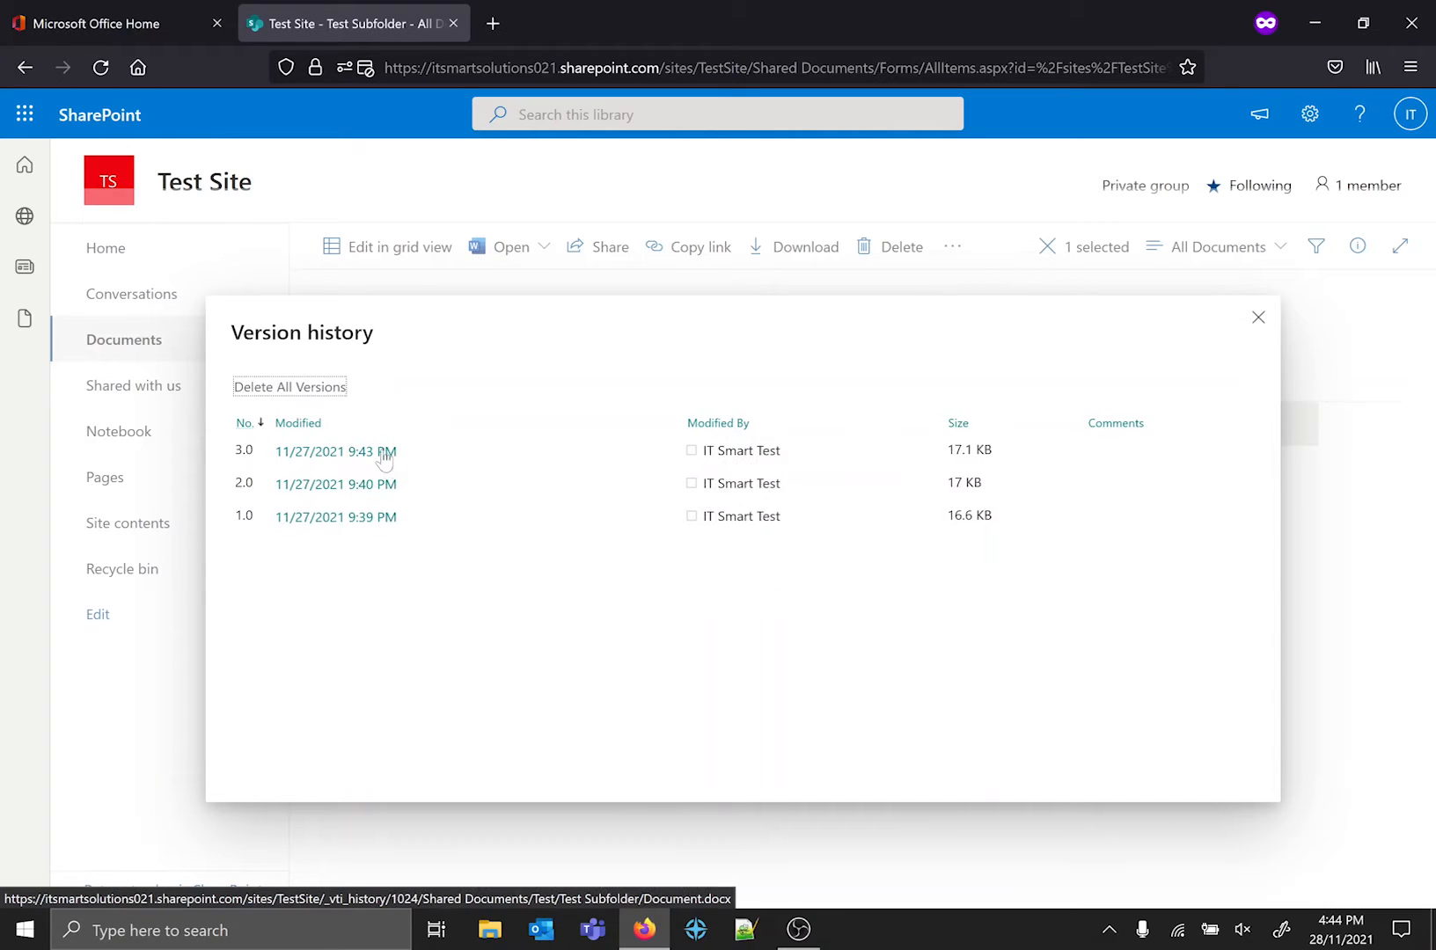
mouse_move(364, 459)
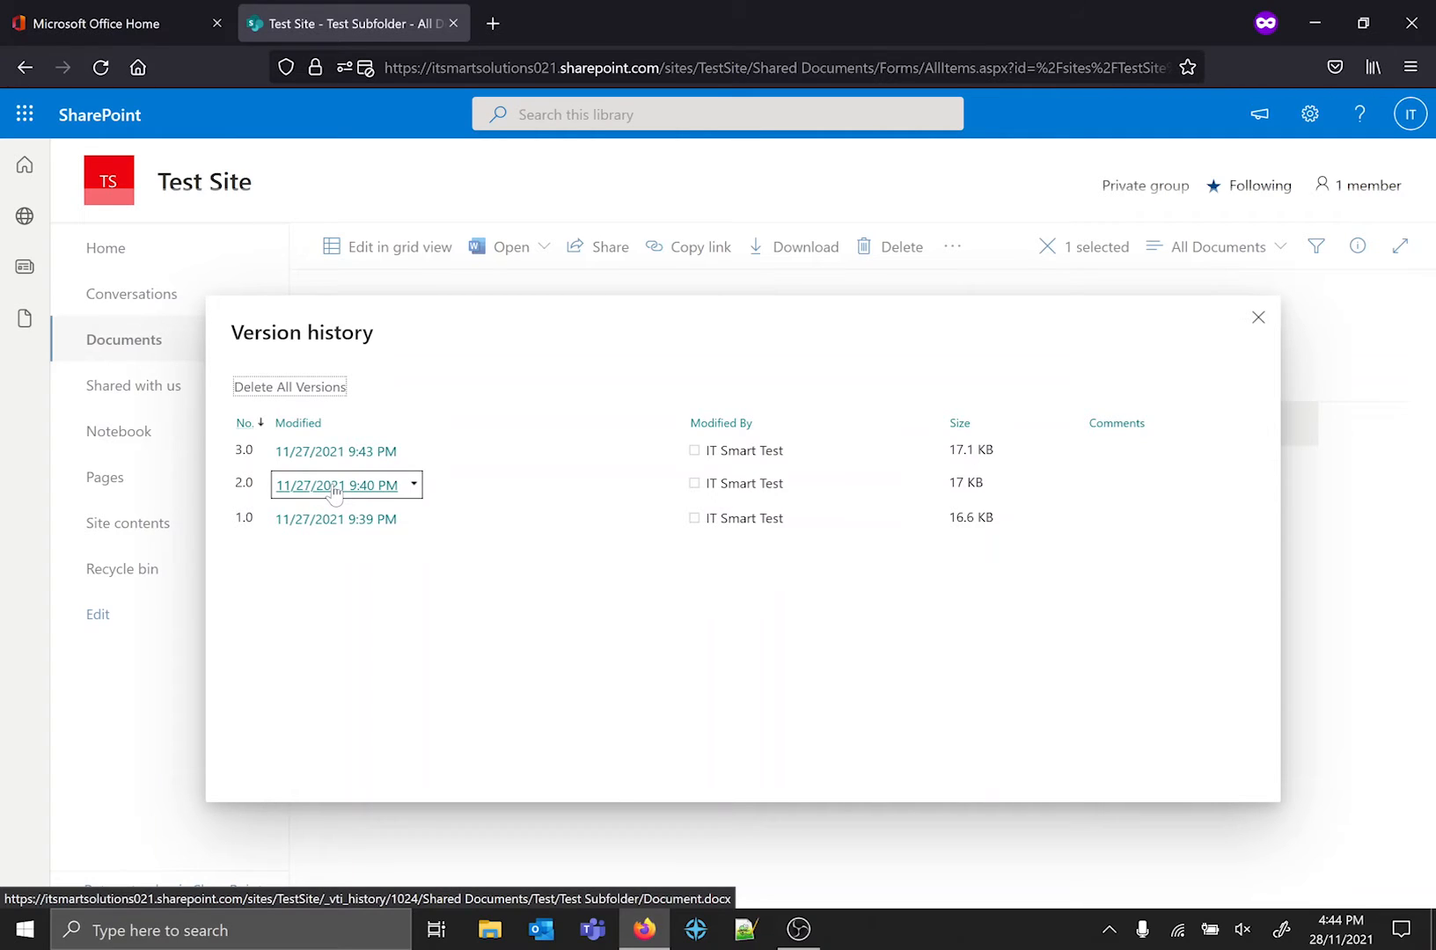
left_click(334, 489)
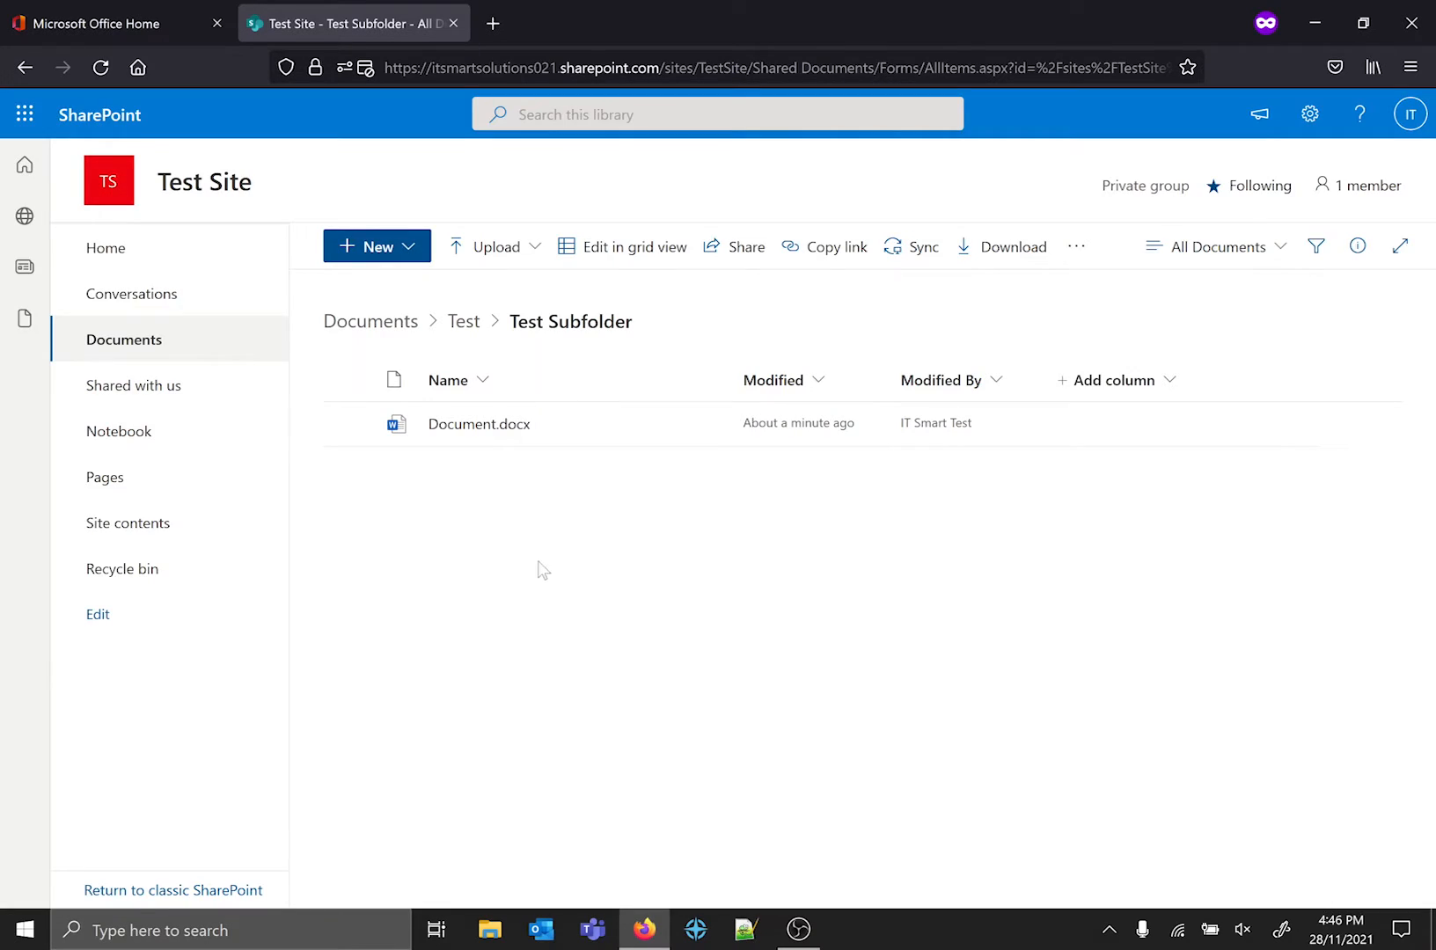
Reopen Document.docx, glance back at the library, and check the signed-in account in the document.
left_click(476, 426)
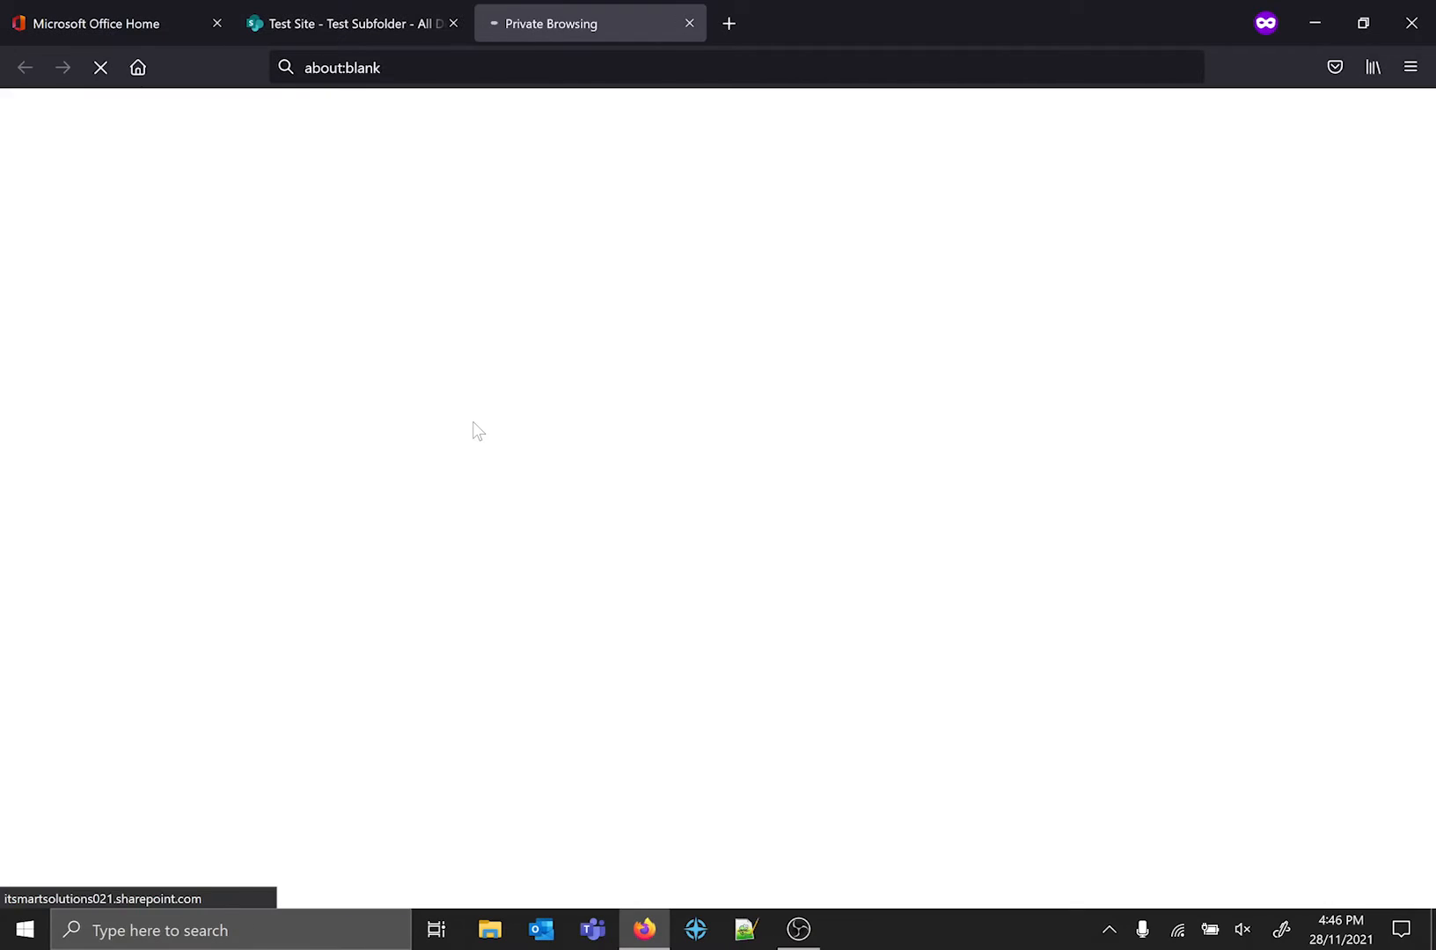
left_click(341, 10)
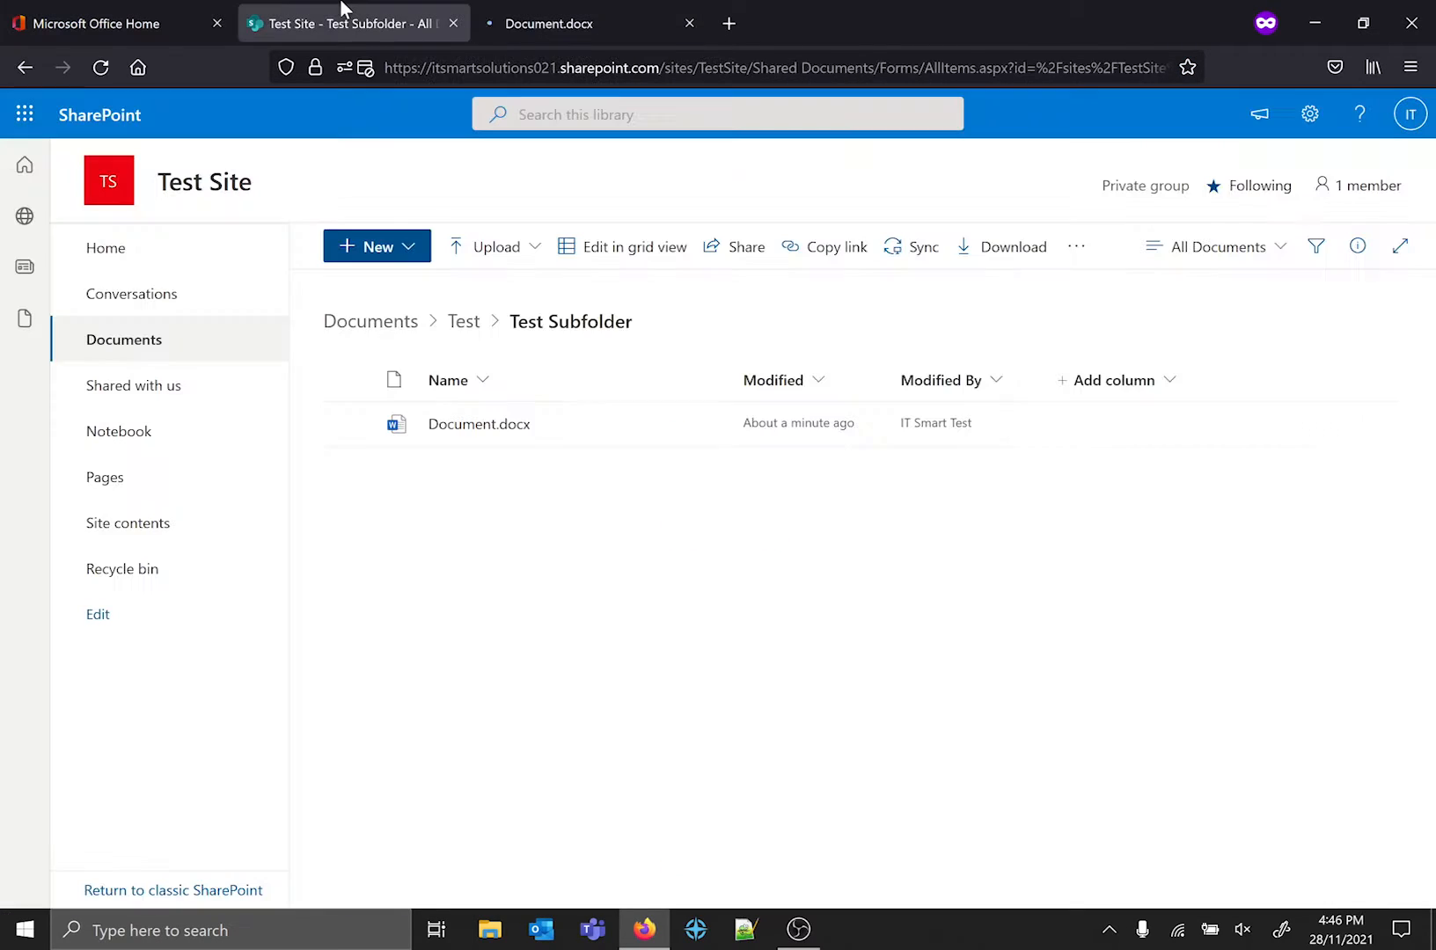
left_click(567, 12)
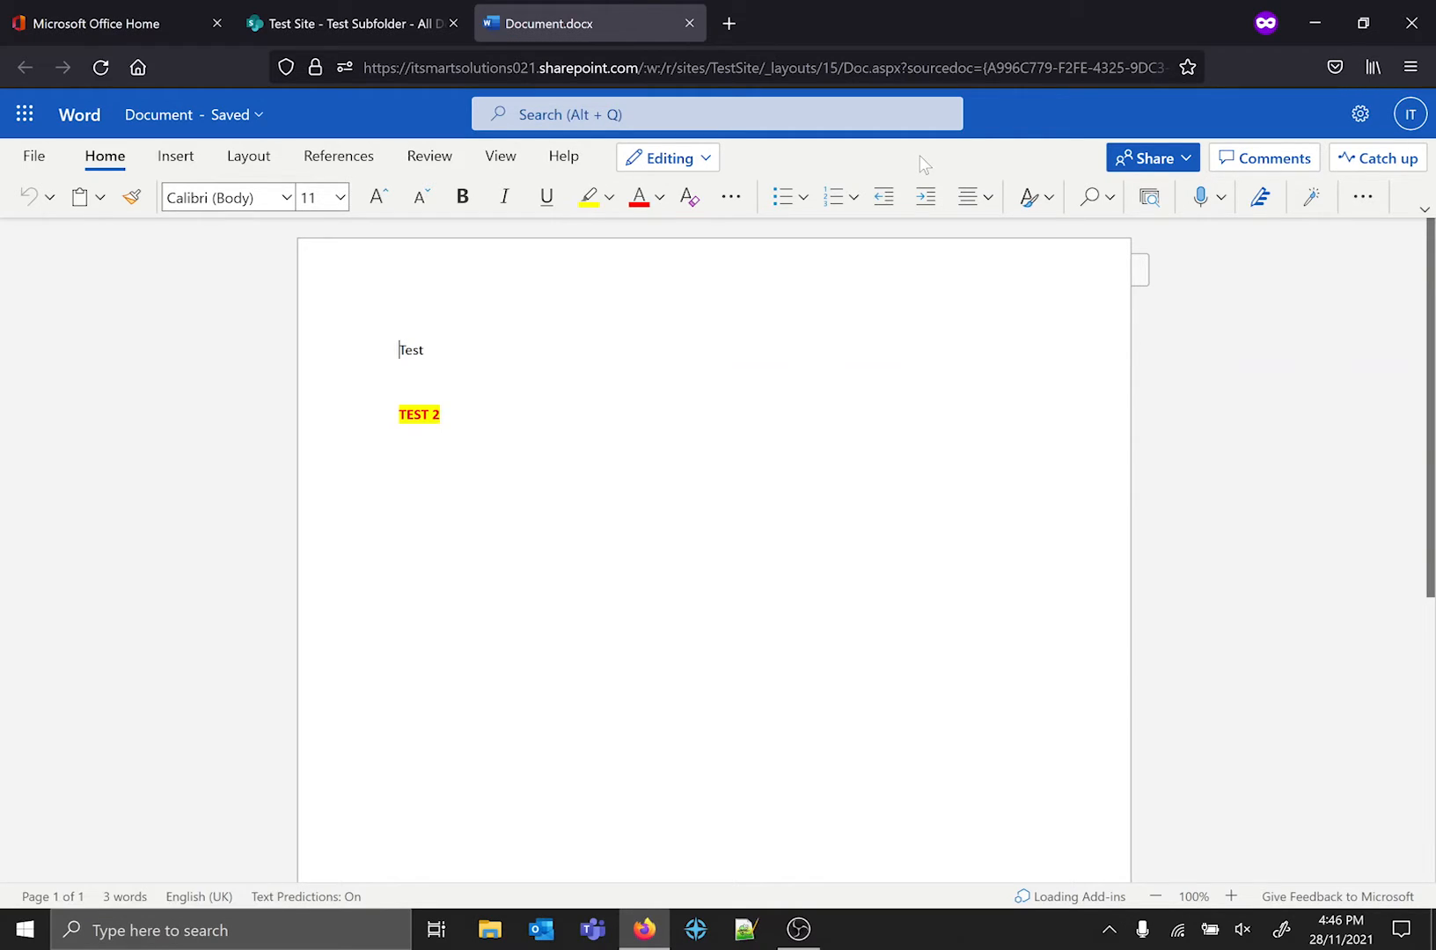
left_click(1409, 116)
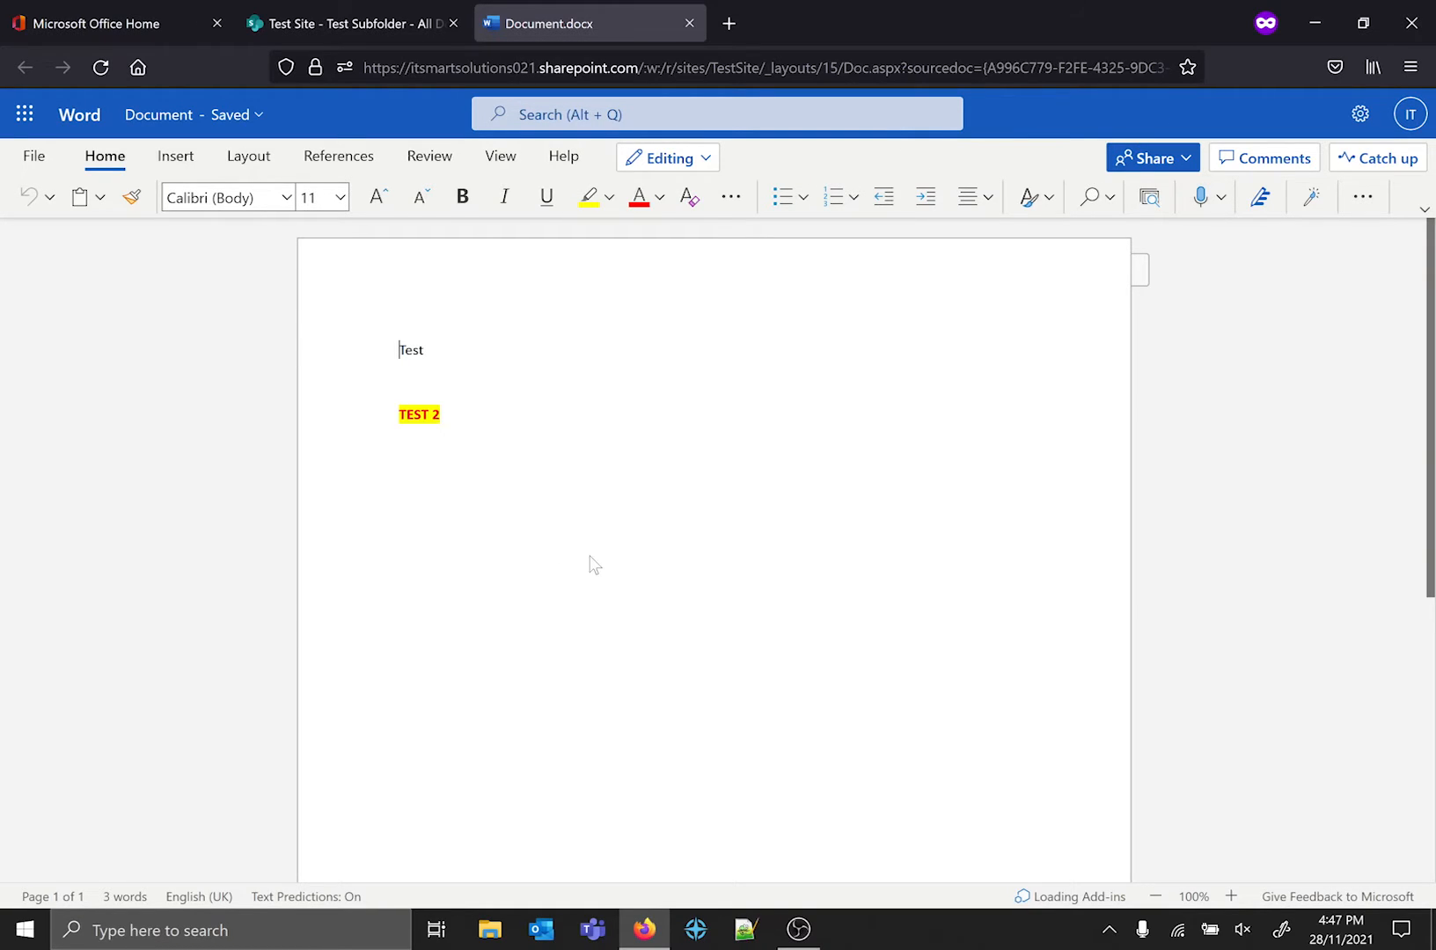
Add two empty paragraphs below the "TEST 2" line.
left_click(728, 452)
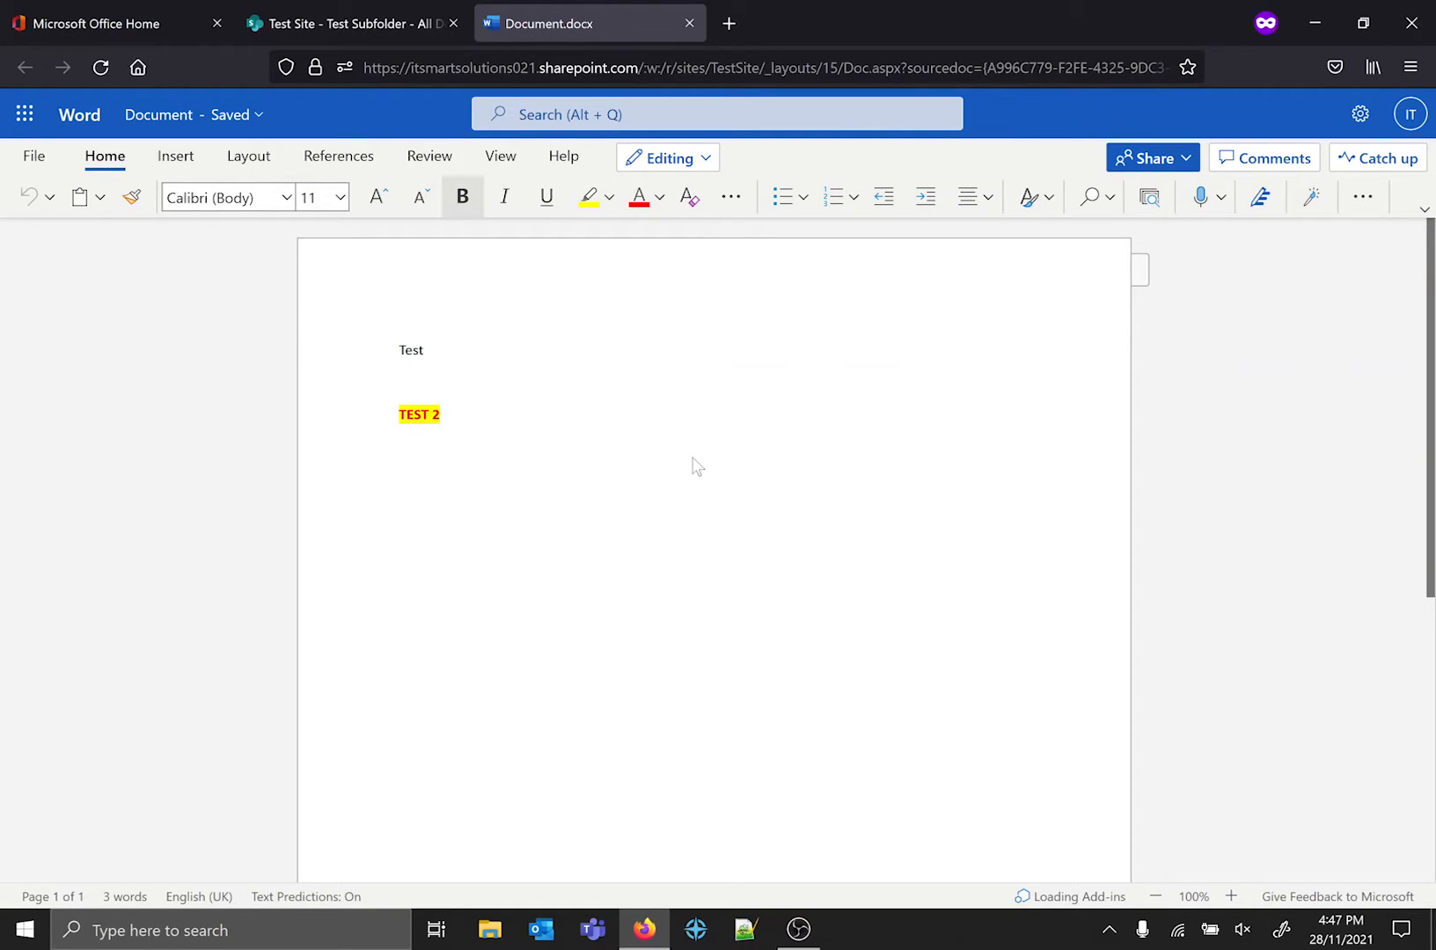
key("Return")
key("Return")
scroll(1051, 314, "down", 3)
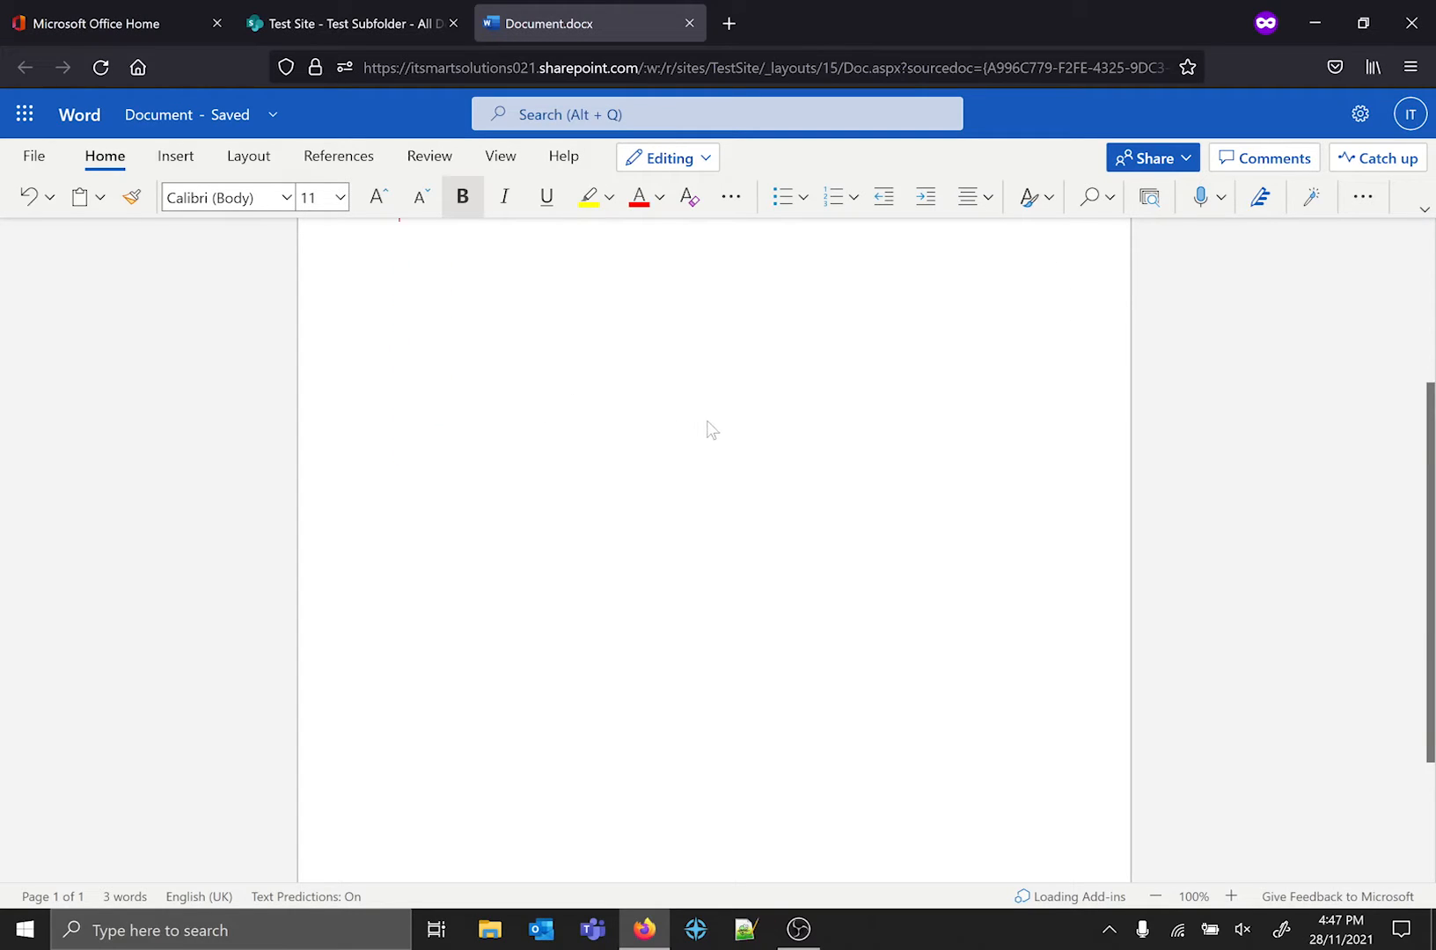
scroll(710, 429, "up", 3)
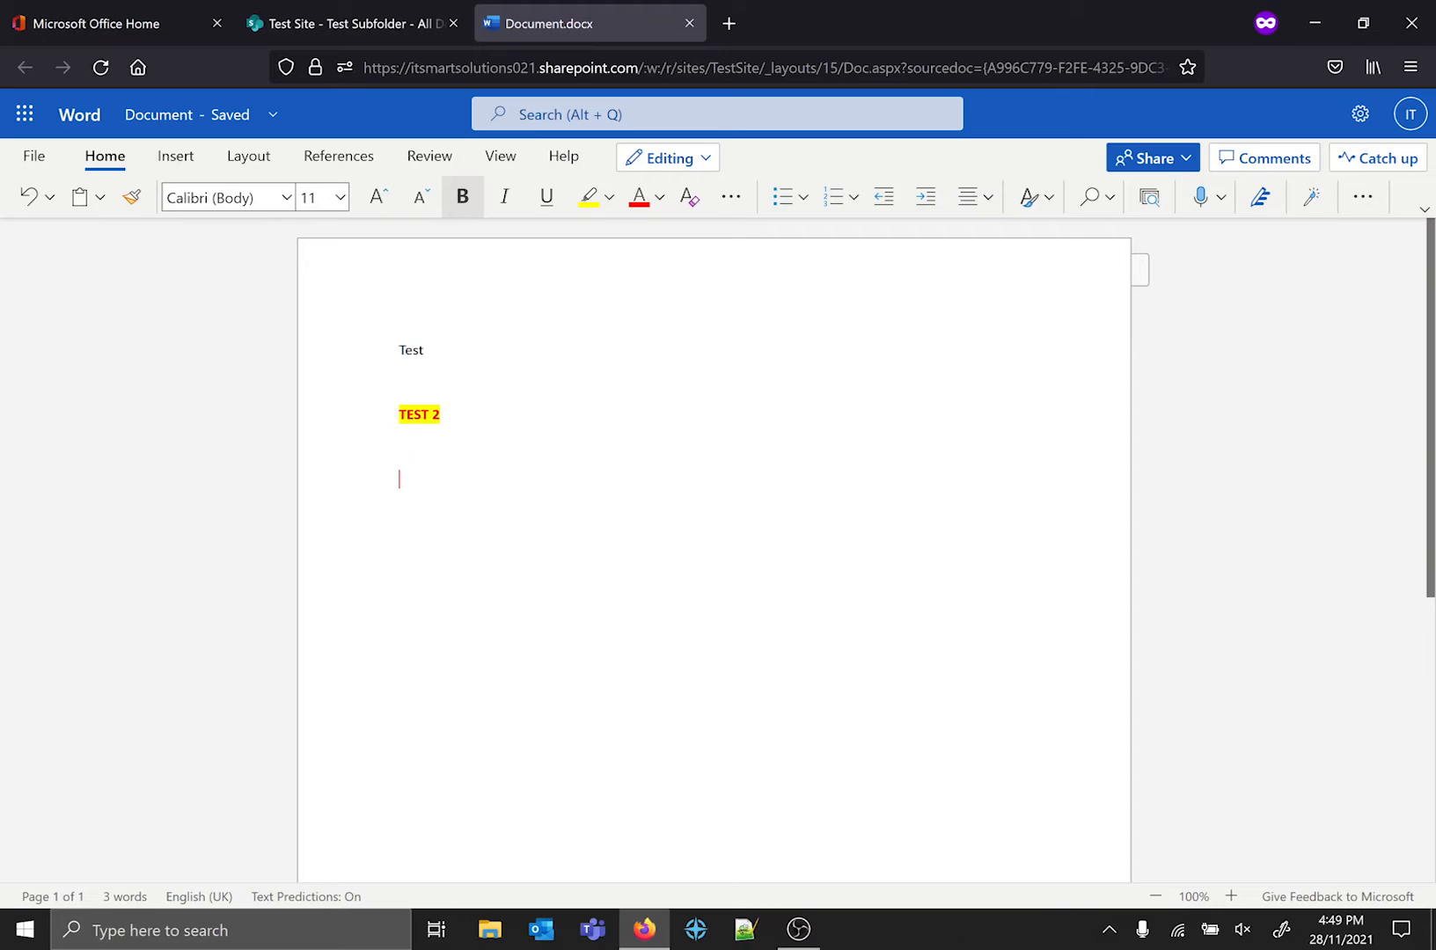
Close the document and check the upload options available in Test Subfolder.
middle_click(623, 16)
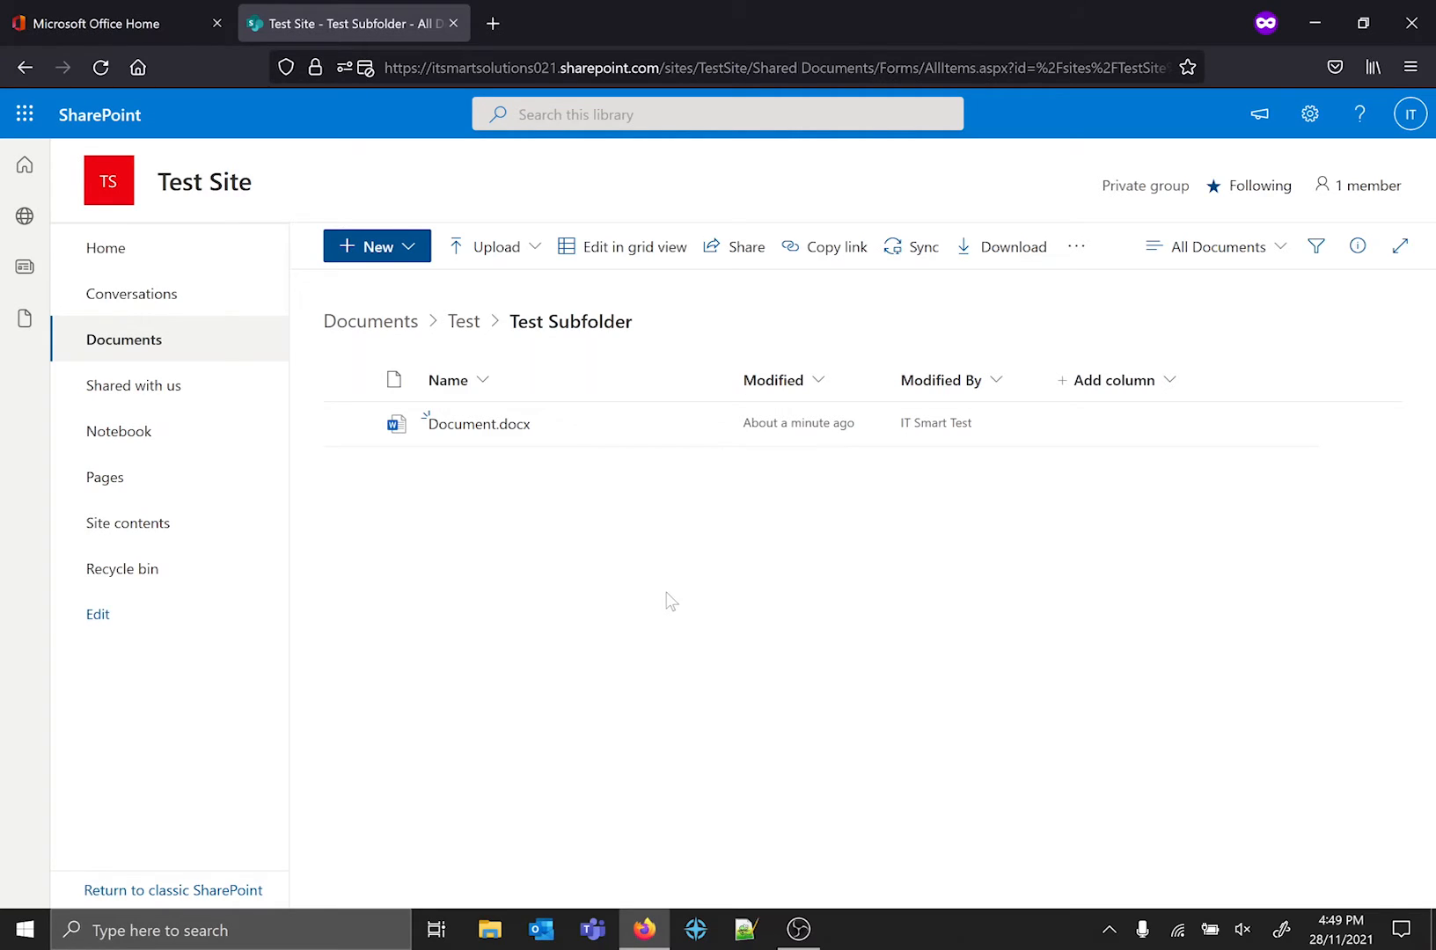
left_click(520, 254)
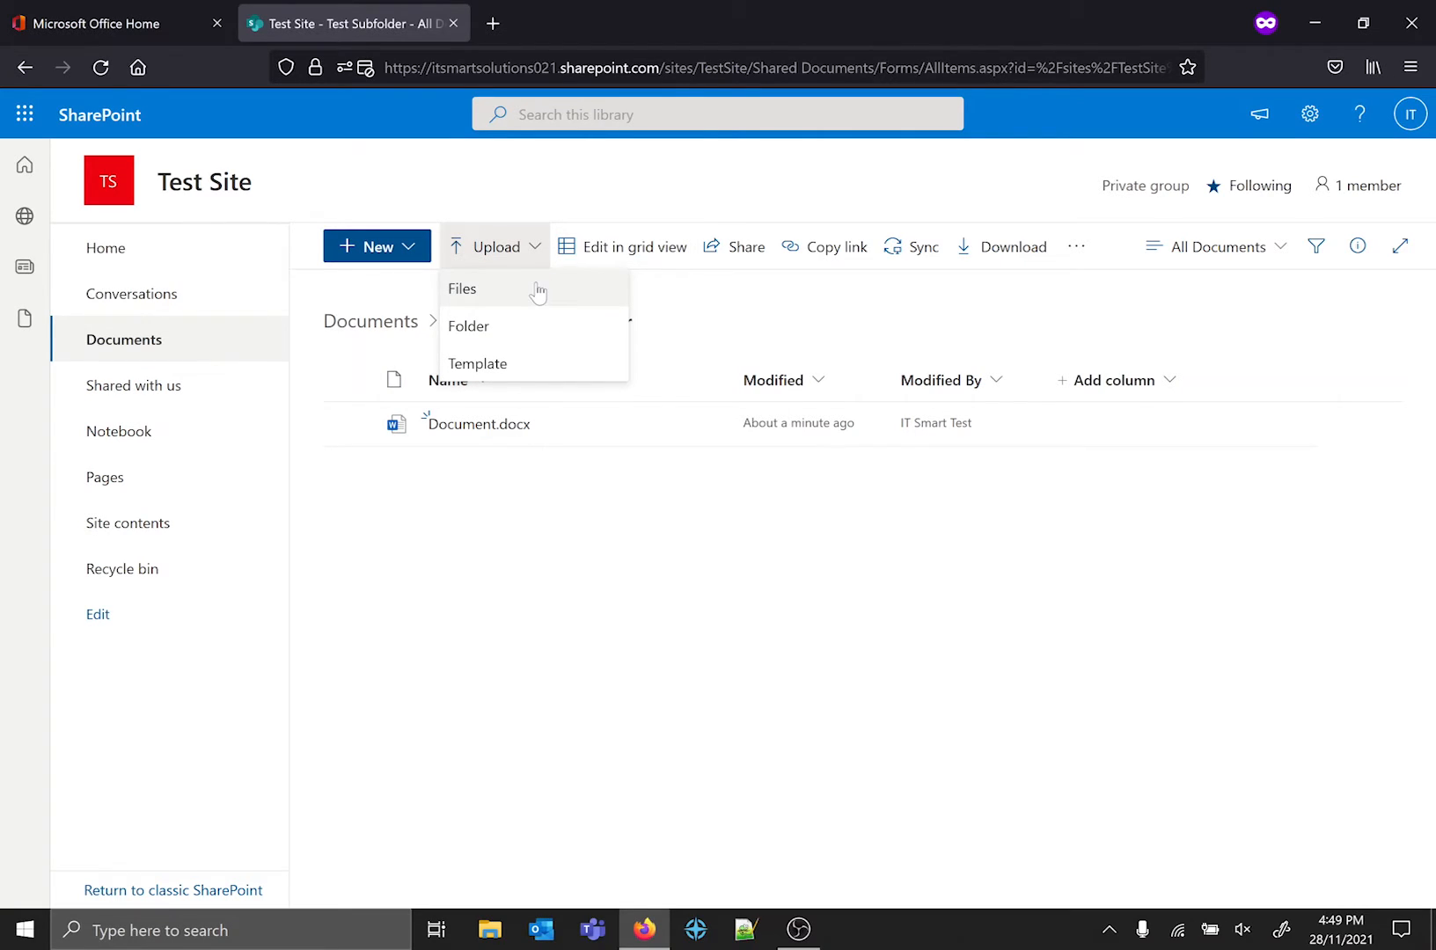
left_click(778, 772)
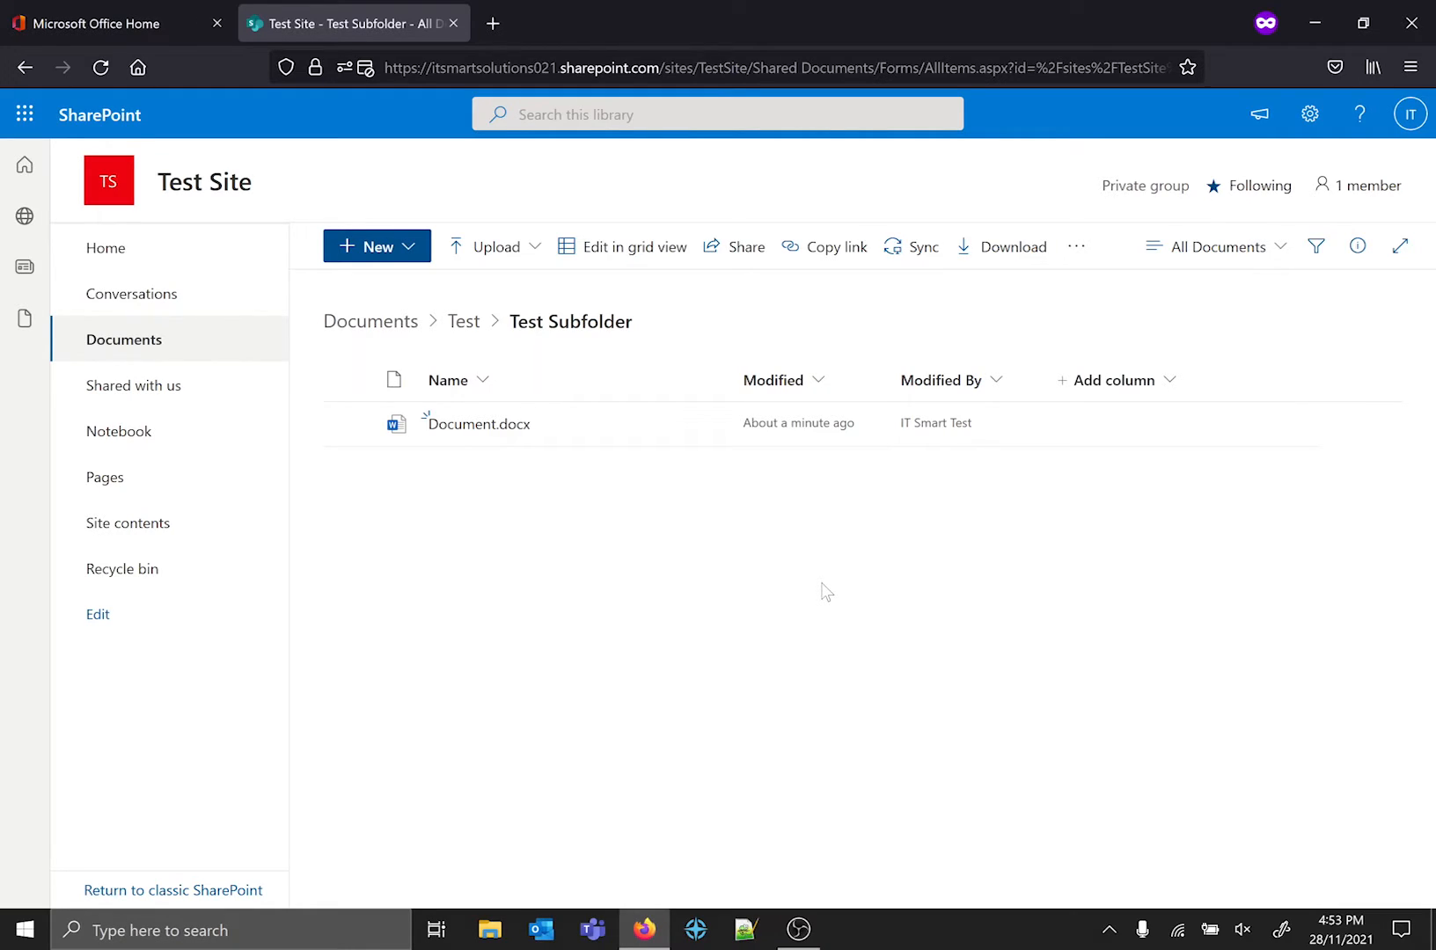
Browse the folder path from the Documents library through Test to Test Subfolder, and return to the Test folder.
left_click(392, 322)
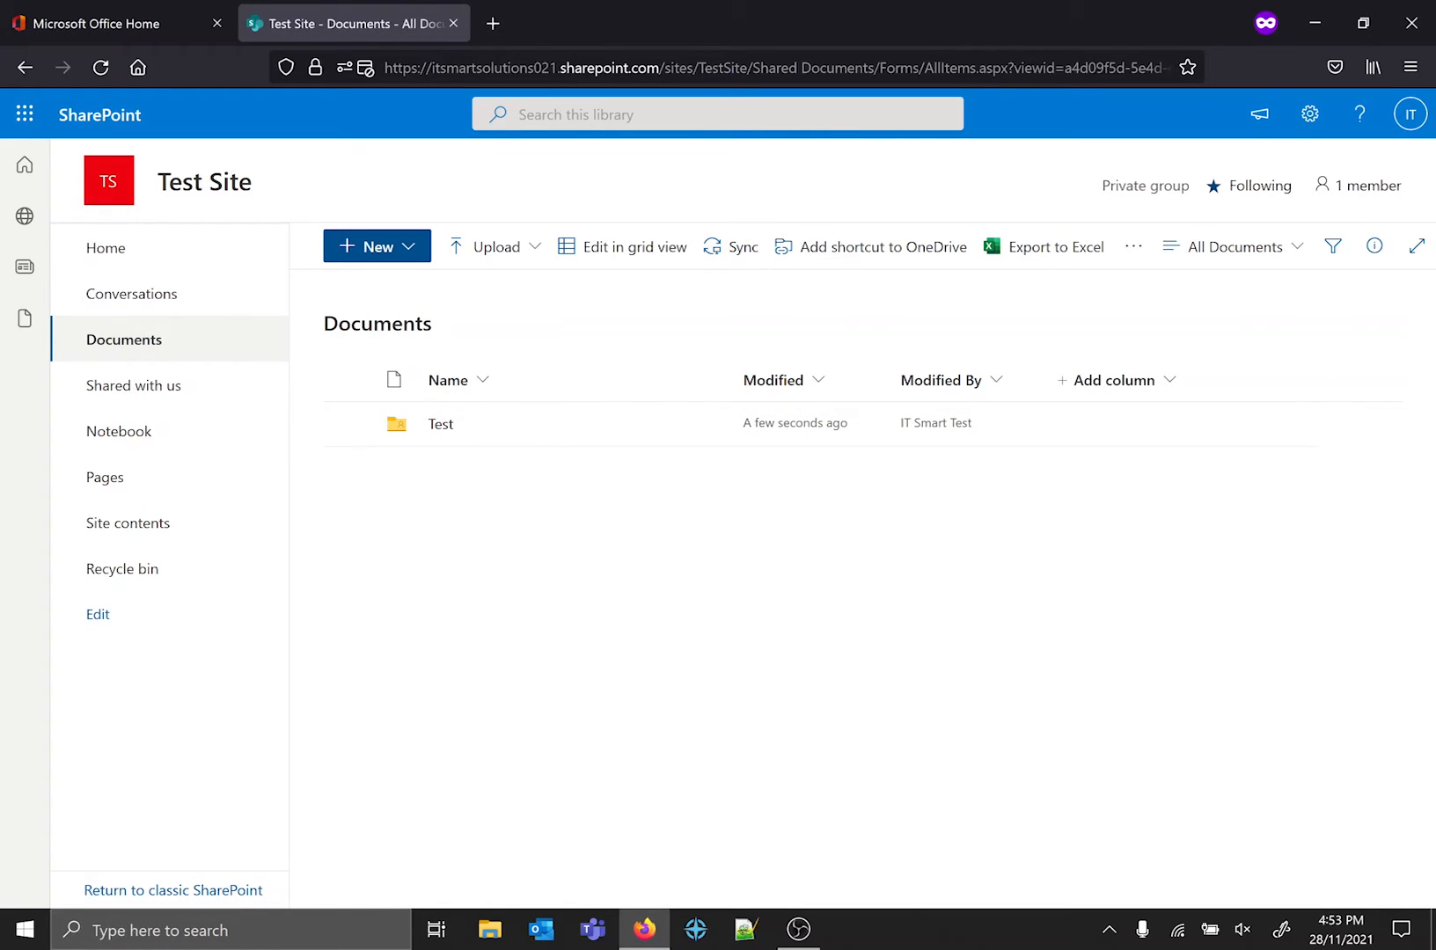
double_click(508, 328)
left_click(566, 322)
left_click(438, 426)
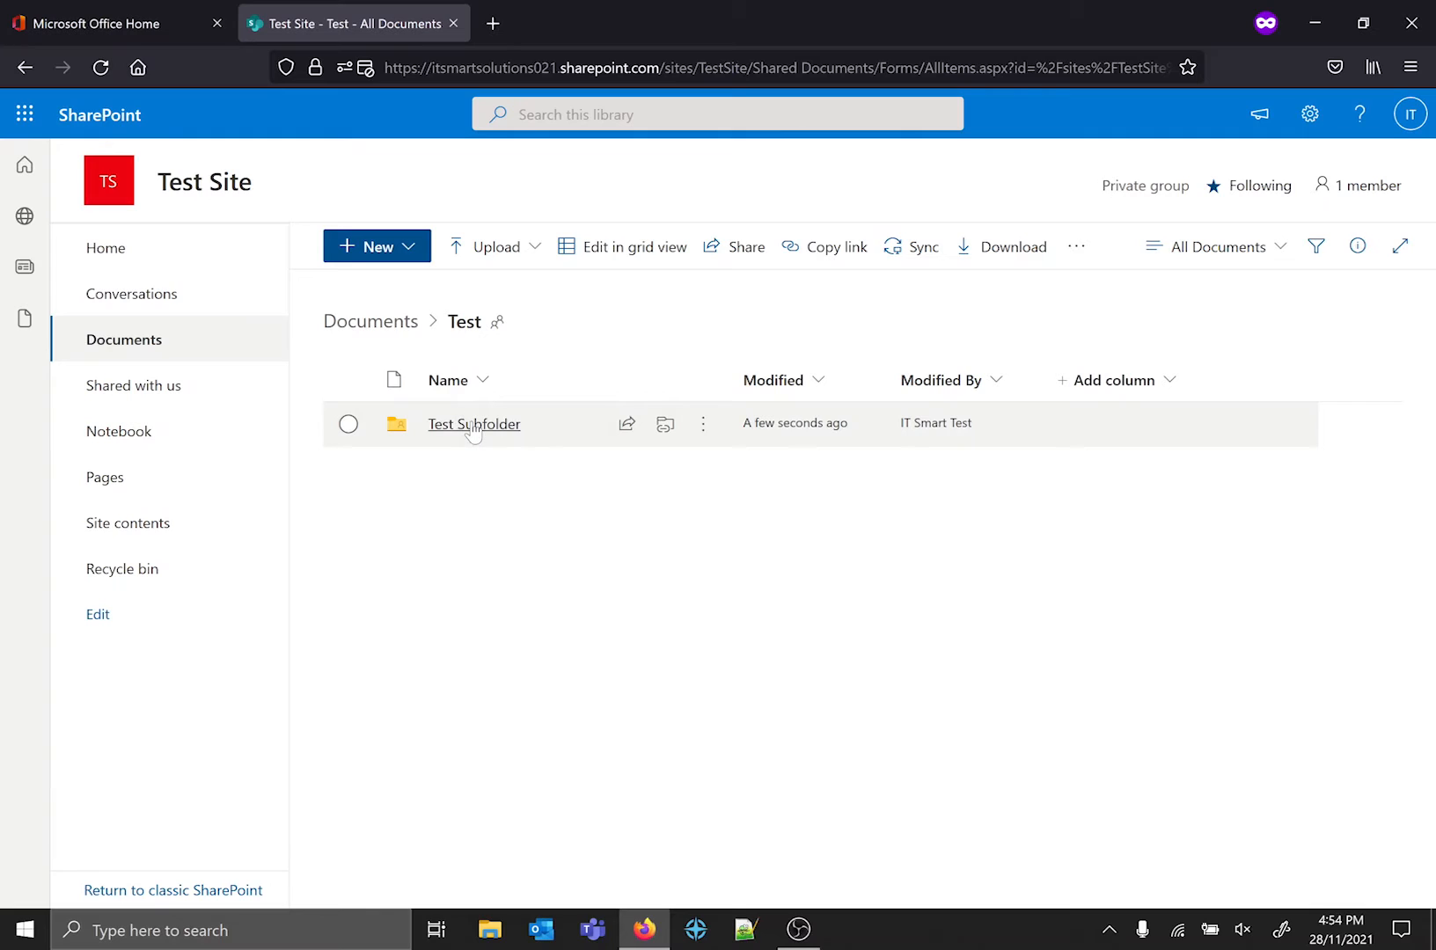
left_click(473, 426)
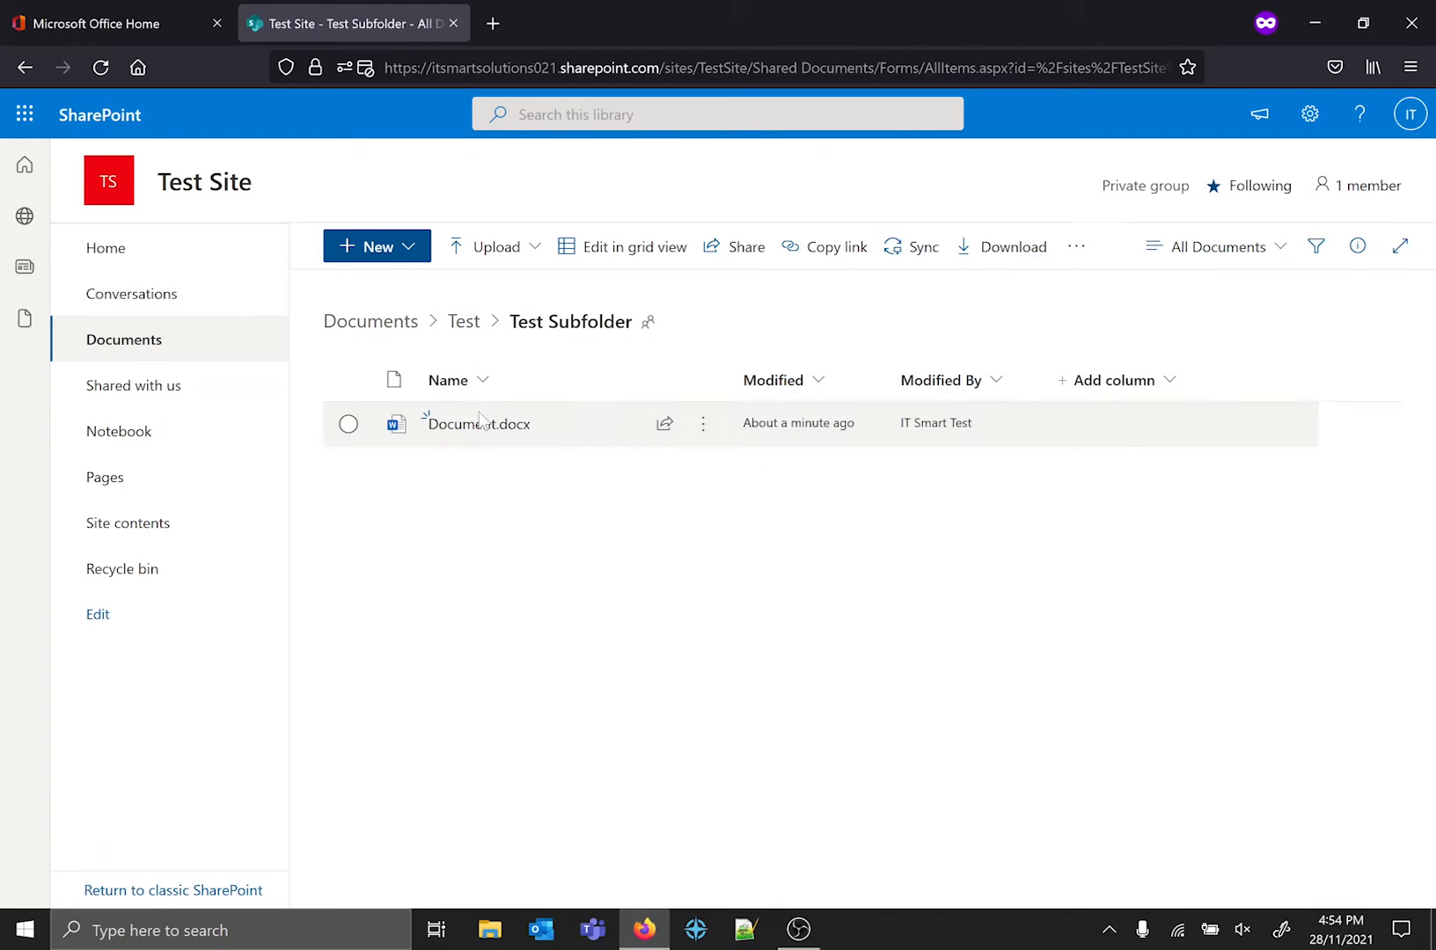
mouse_move(481, 436)
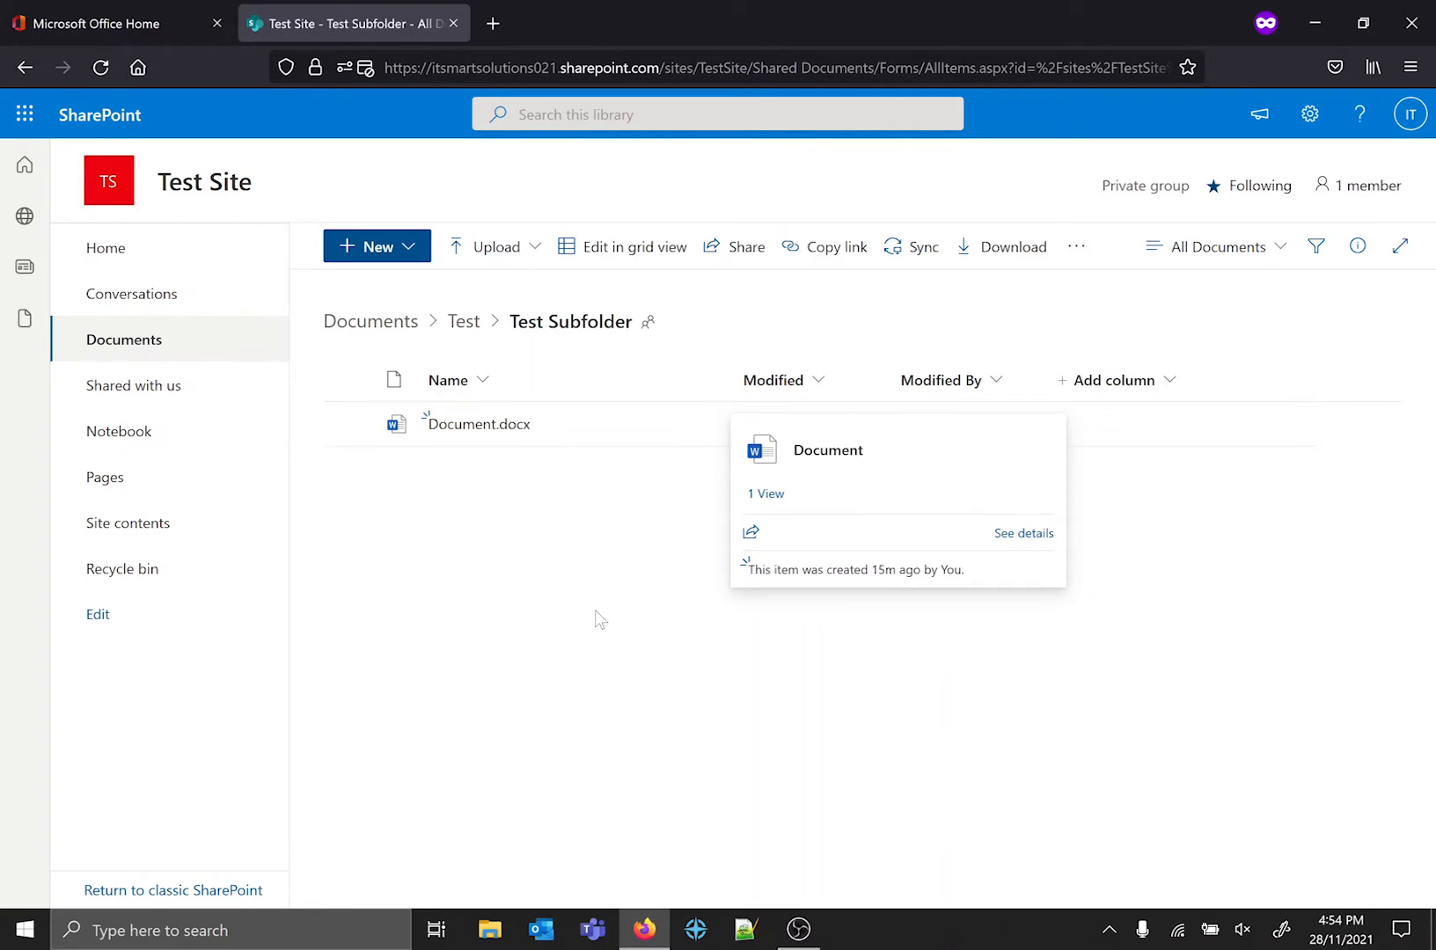
left_click(447, 336)
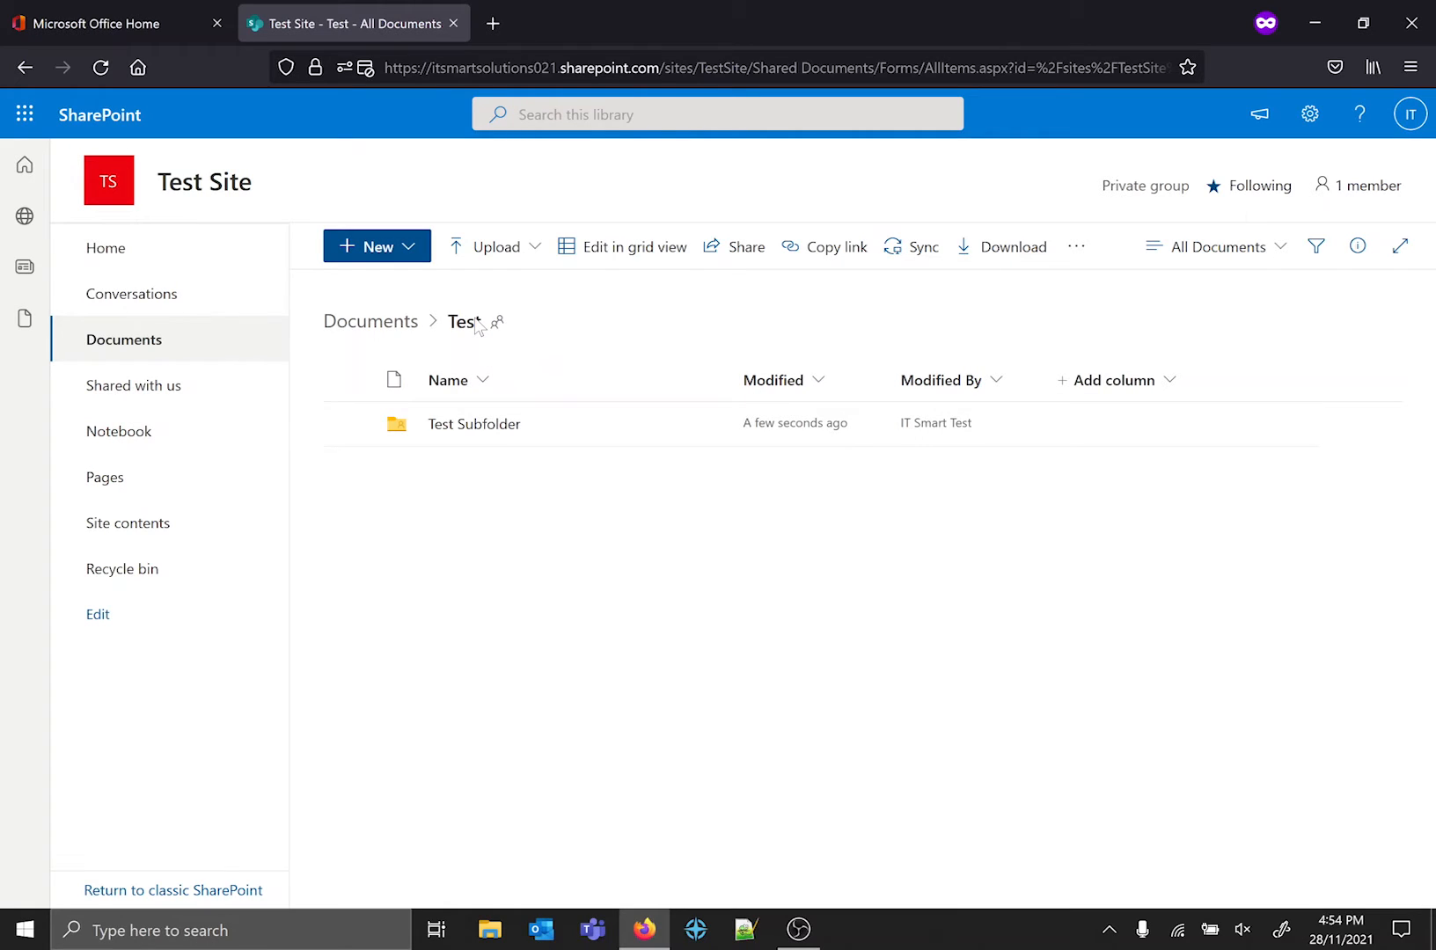
Open Test Subfolder and briefly select Presentation.pptx and Document.docx, leaving no file selected.
mouse_move(493, 333)
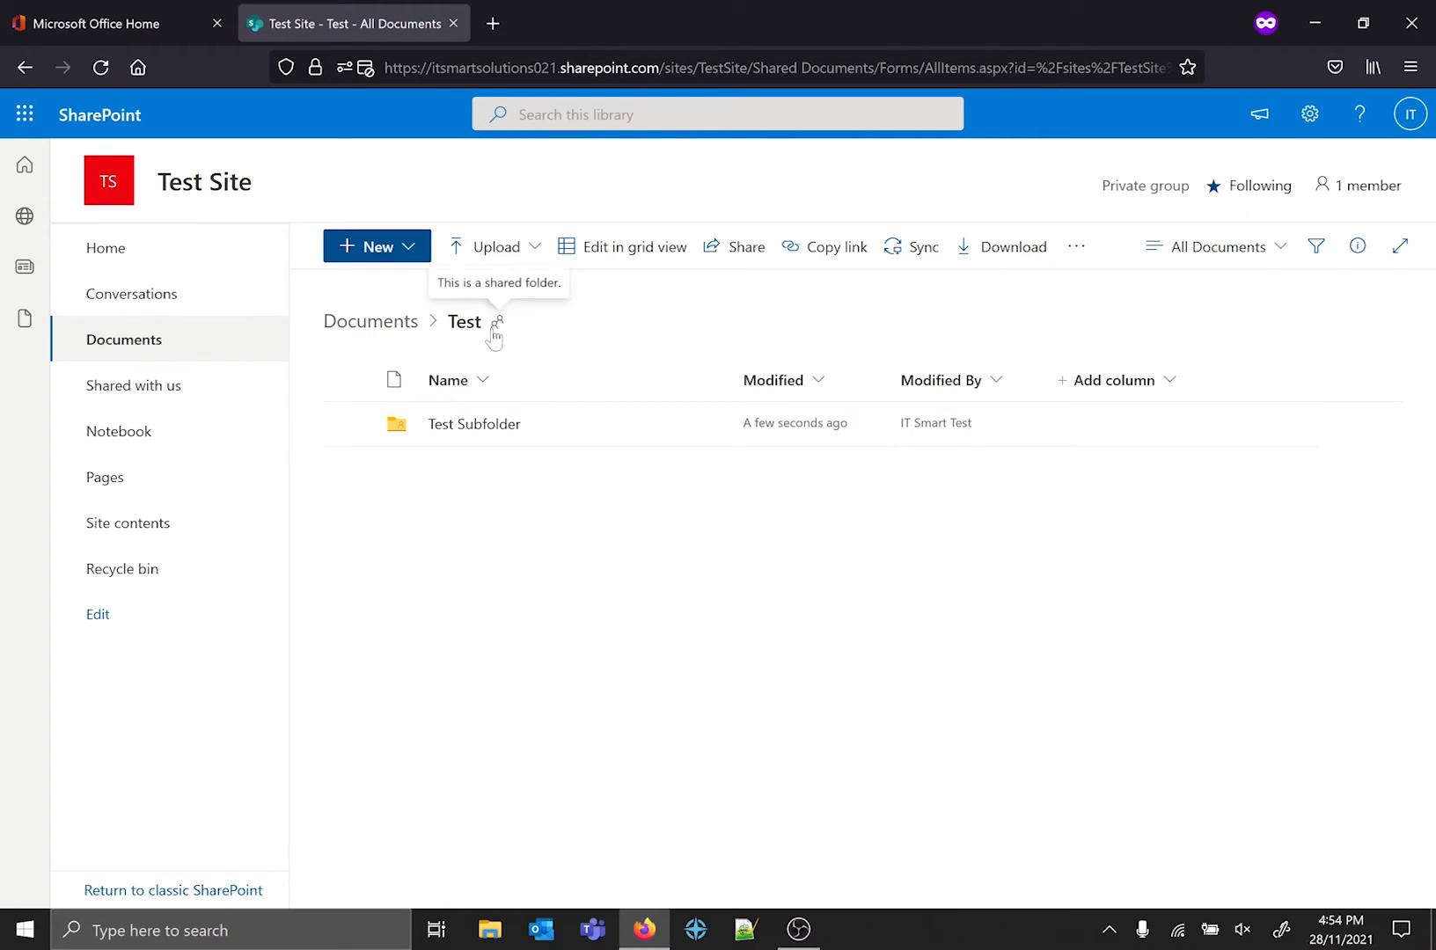
left_click(480, 431)
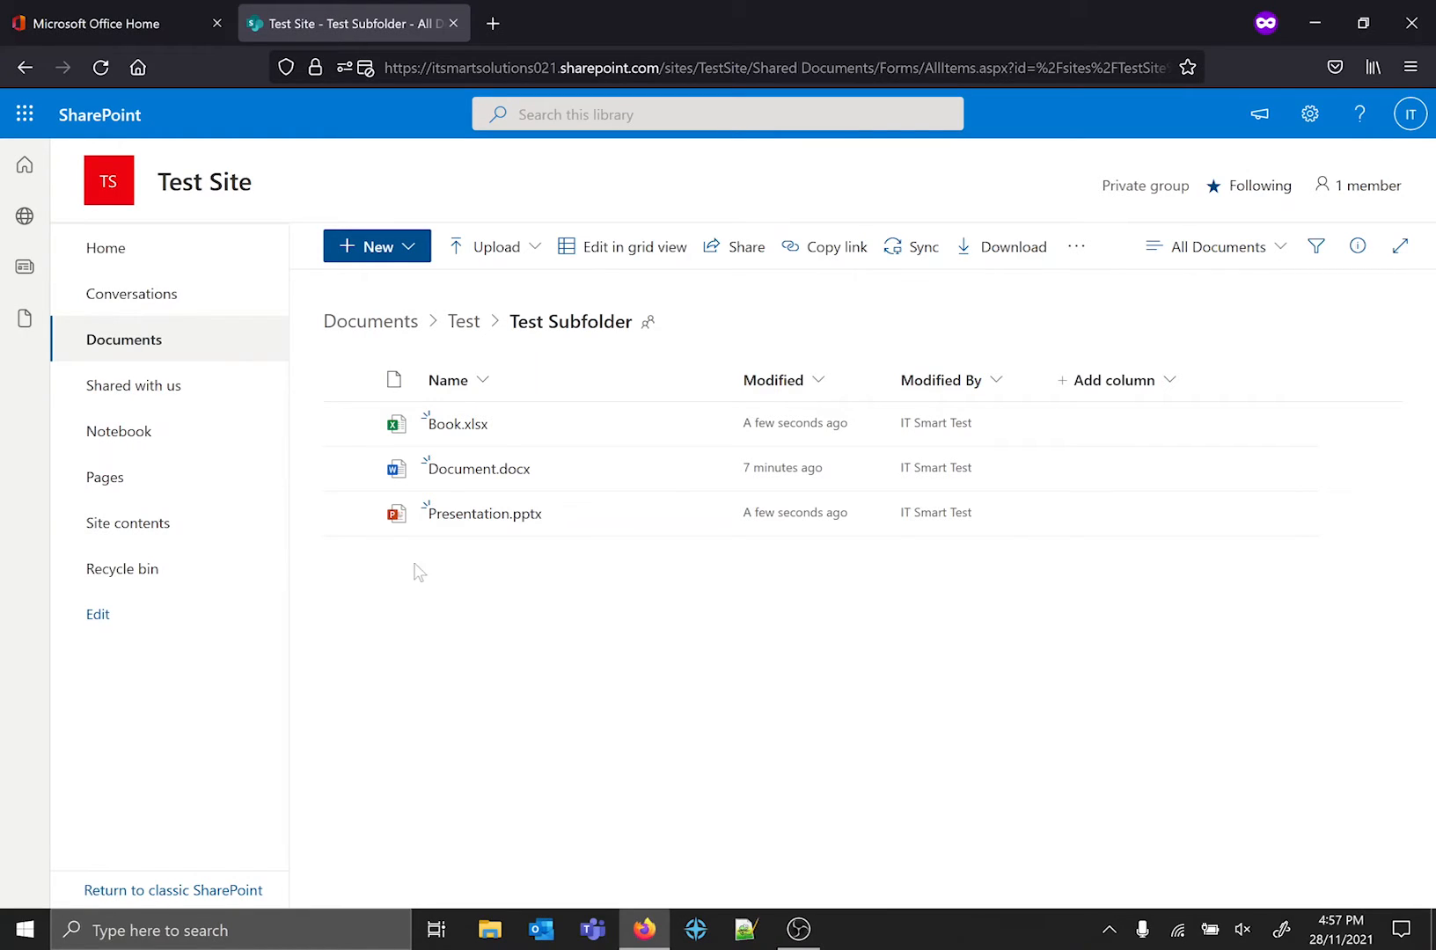
left_click(348, 513)
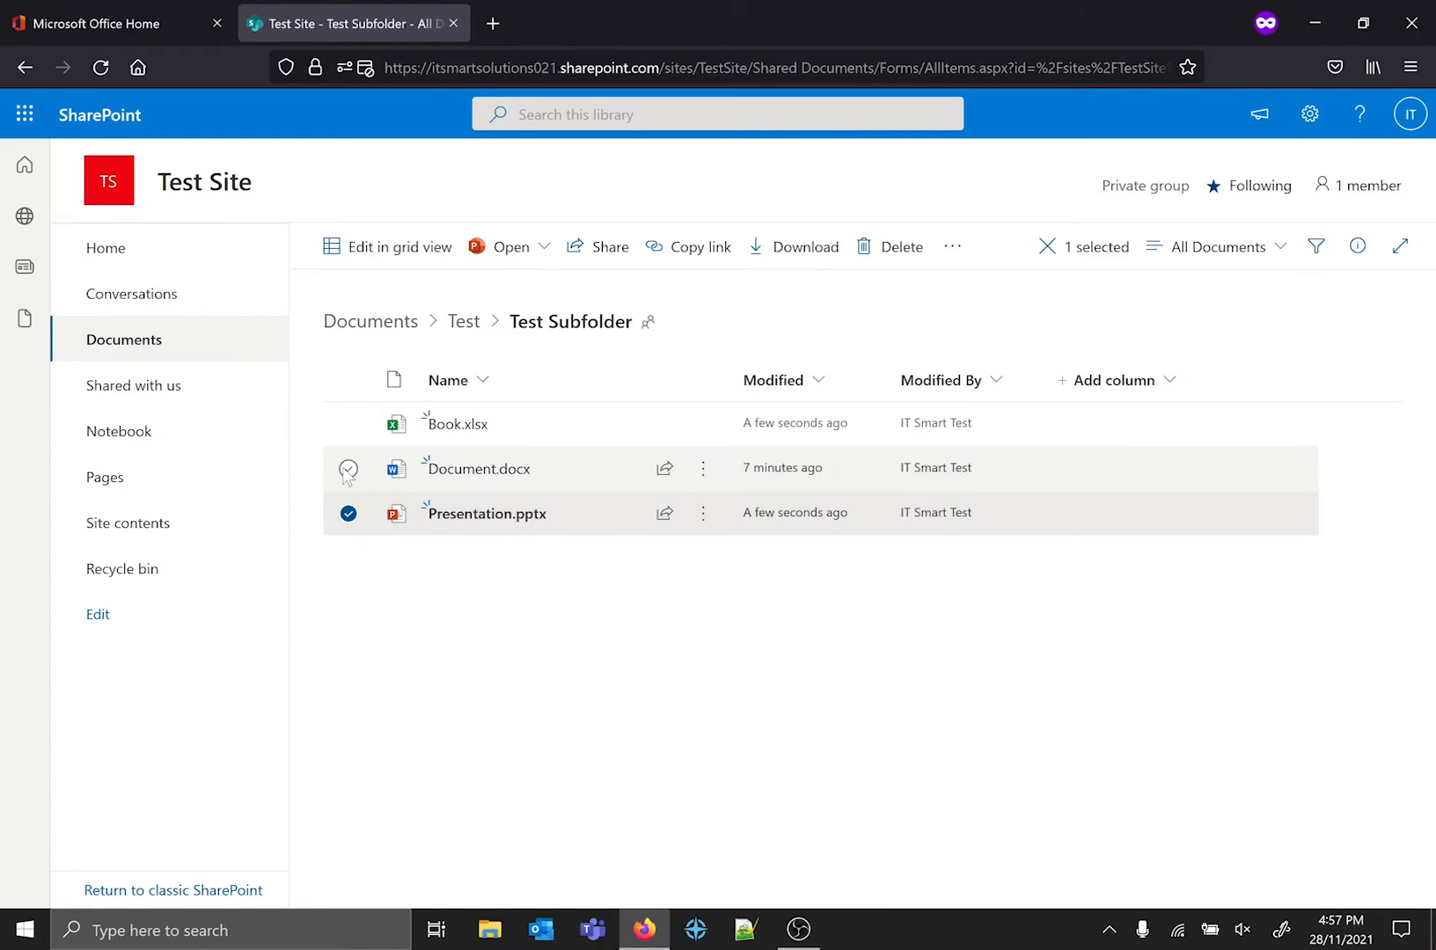
left_click(348, 468)
left_click(349, 513)
left_click(348, 468)
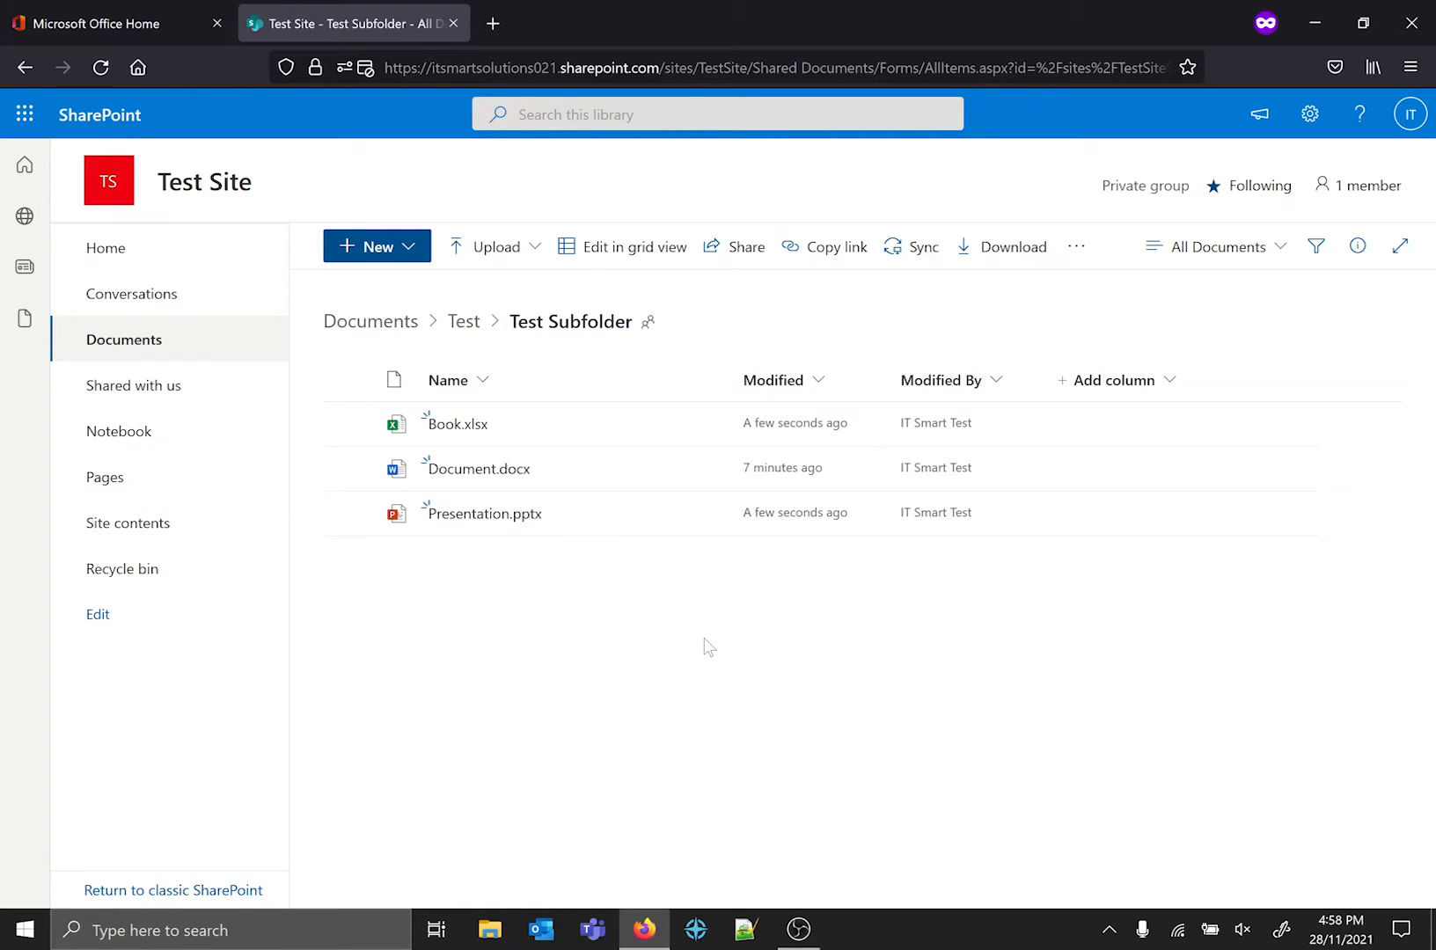
Return to the Documents library root and start syncing it to this PC, allowing the site to open Microsoft OneDrive.
left_click(391, 321)
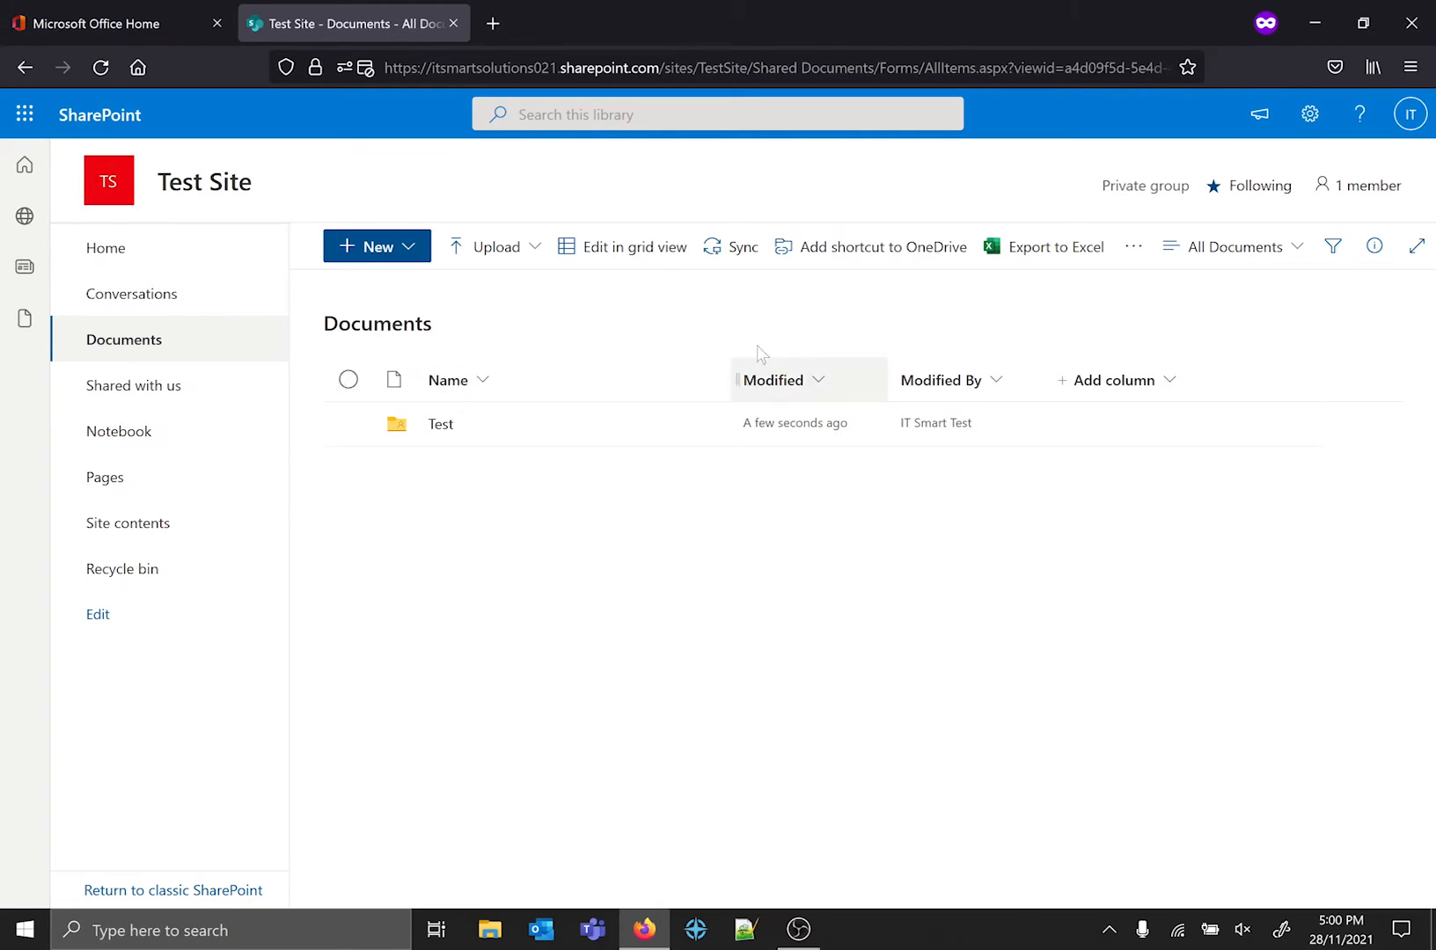
left_click(737, 248)
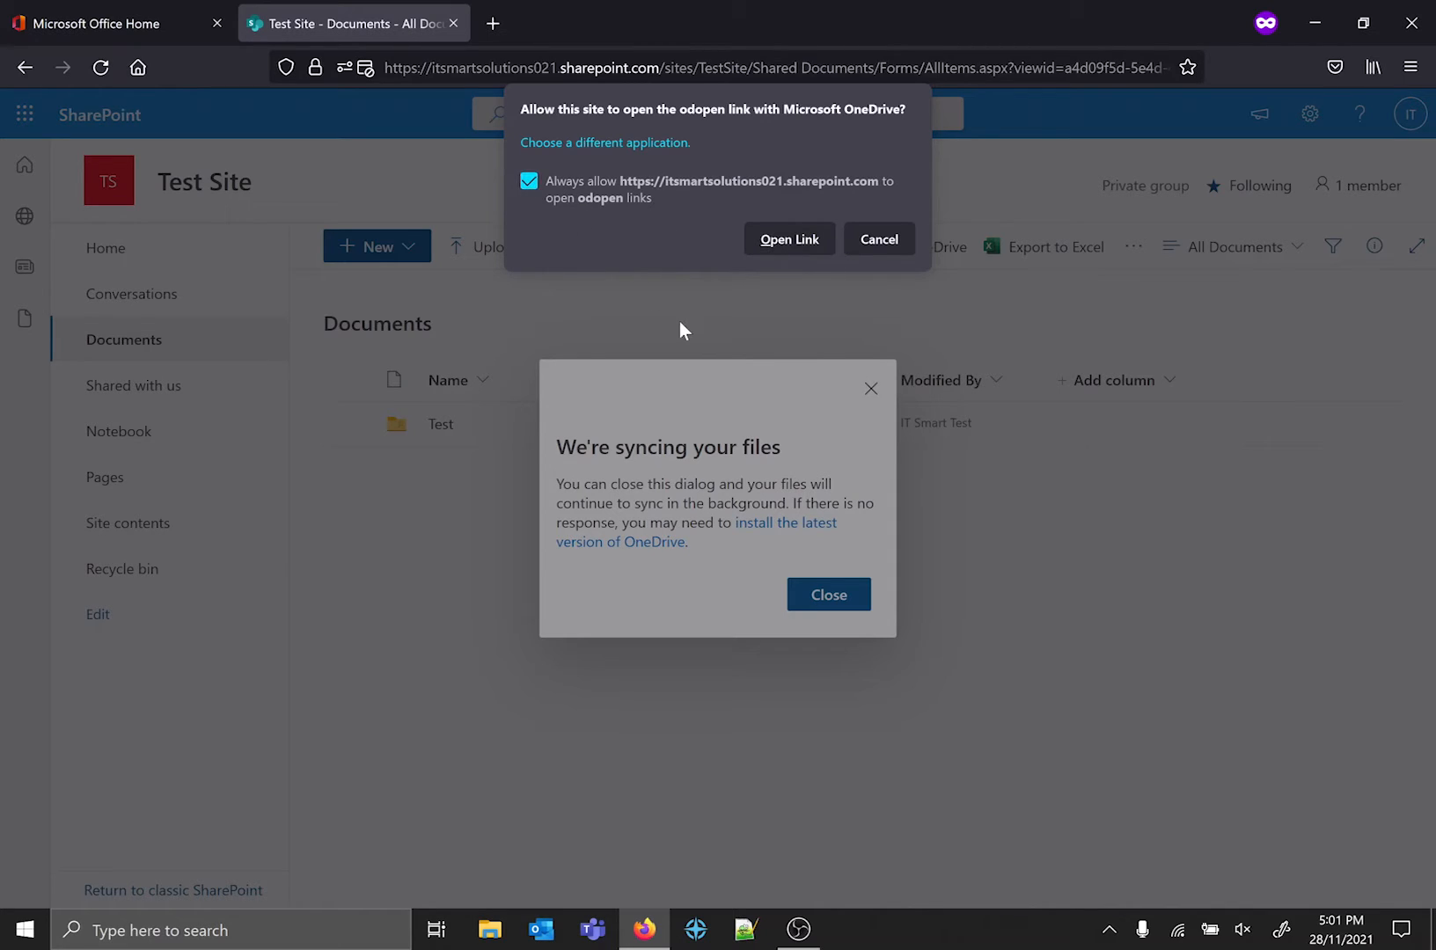
left_click(790, 238)
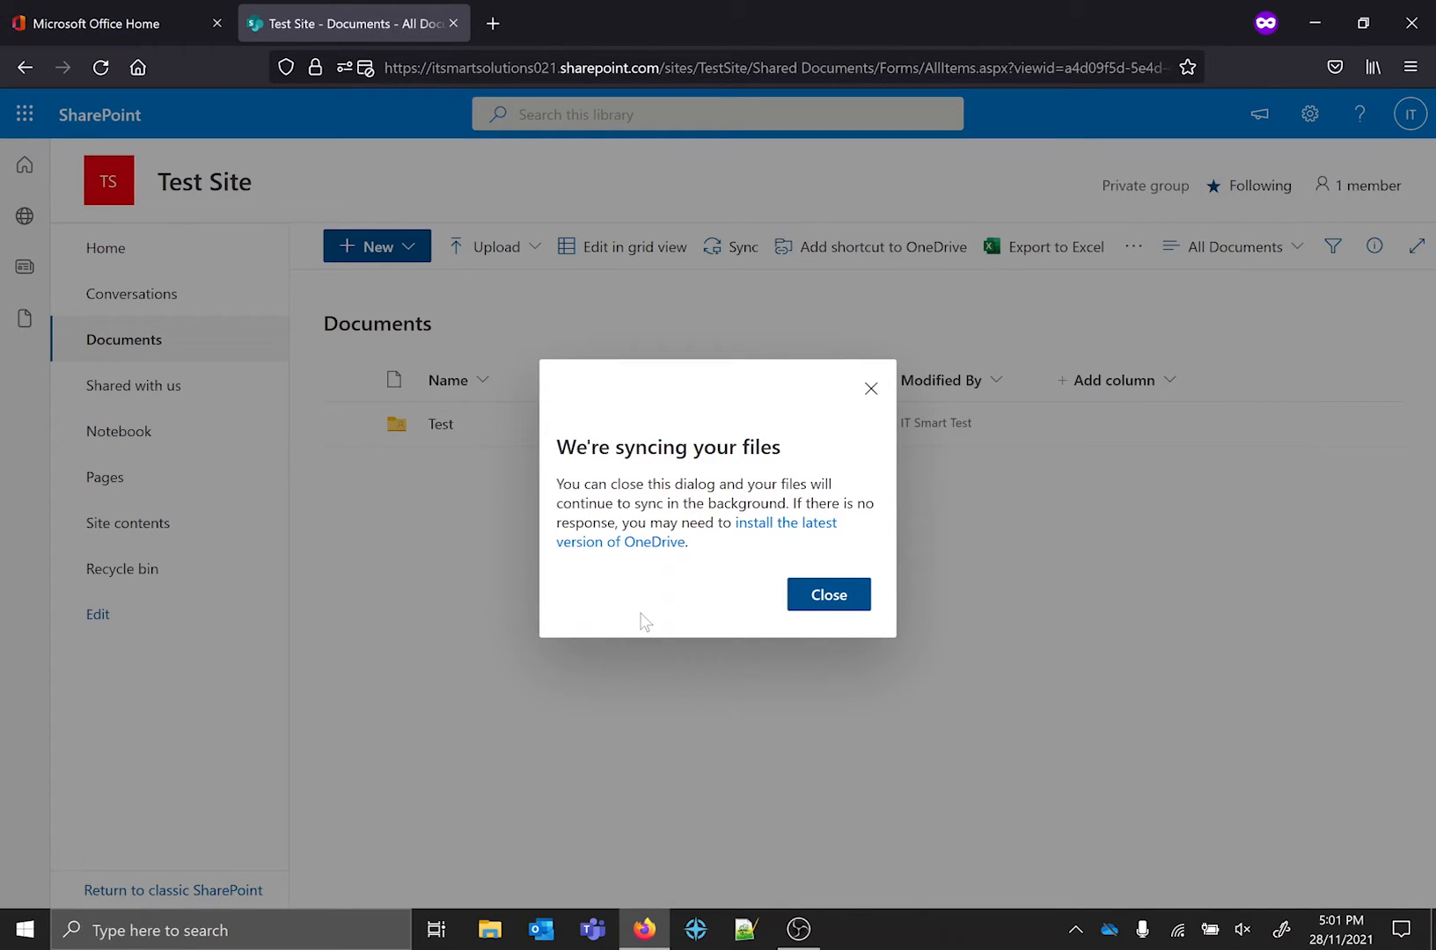
Sign in to OneDrive with the test account by entering its password, and skip the additional security information for now.
left_click(1106, 929)
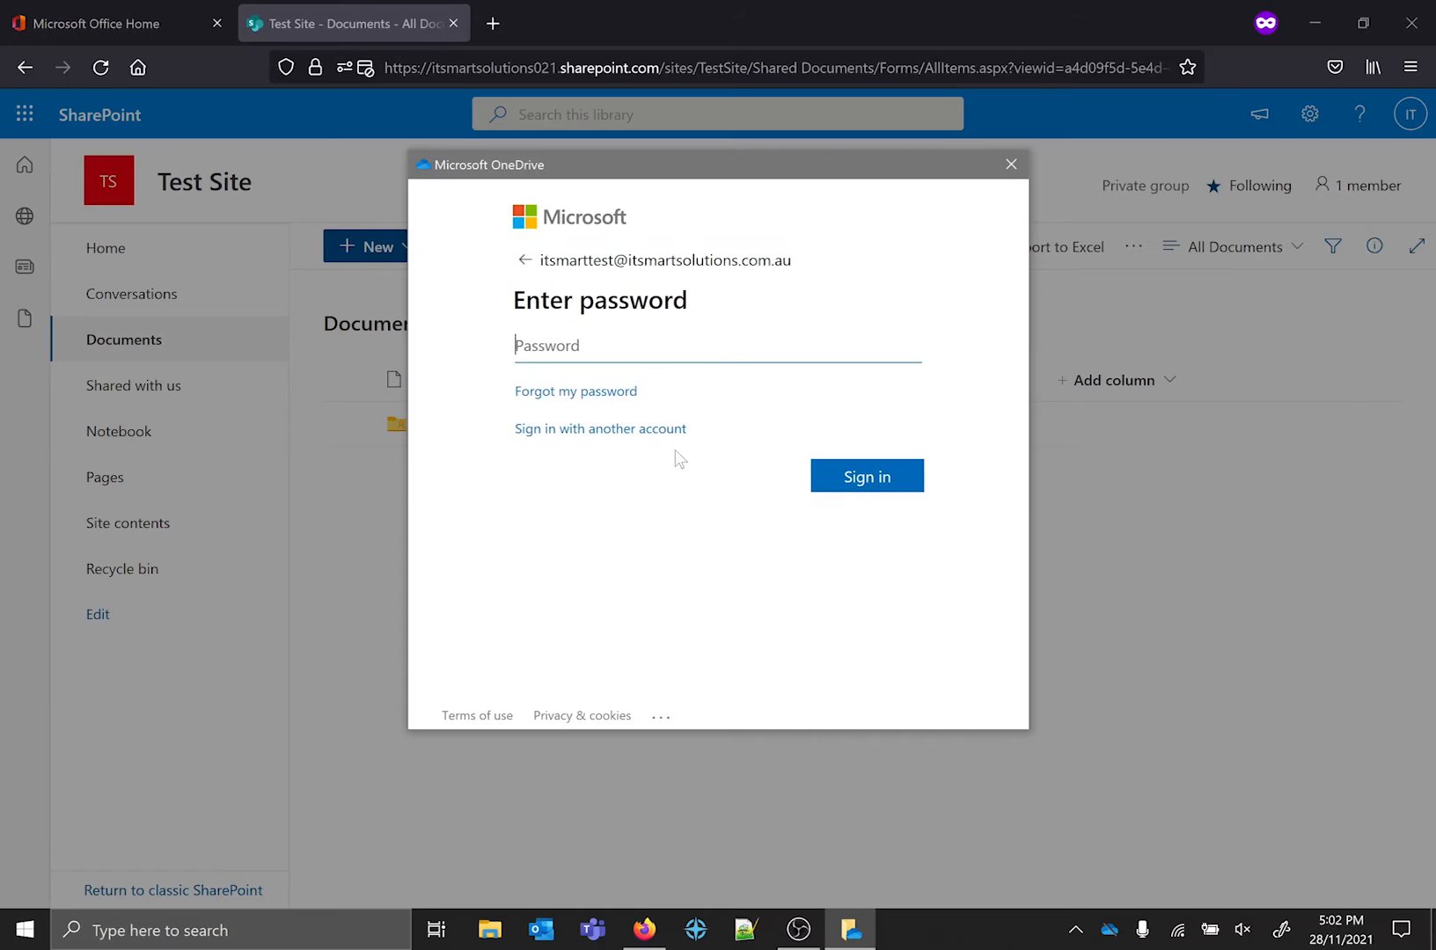
type("•••••••••••")
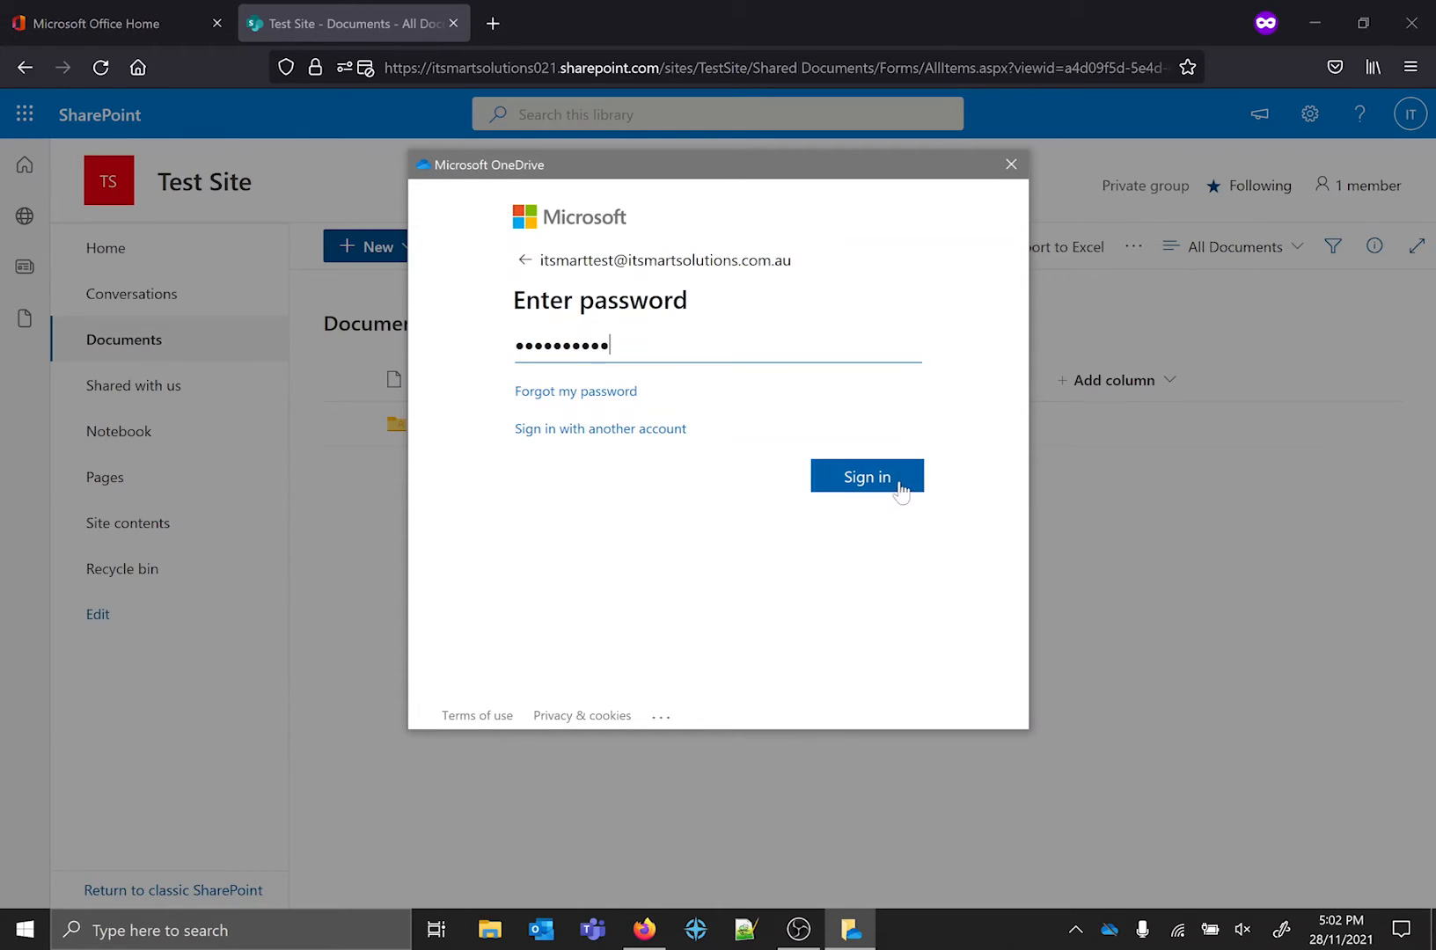
left_click(854, 484)
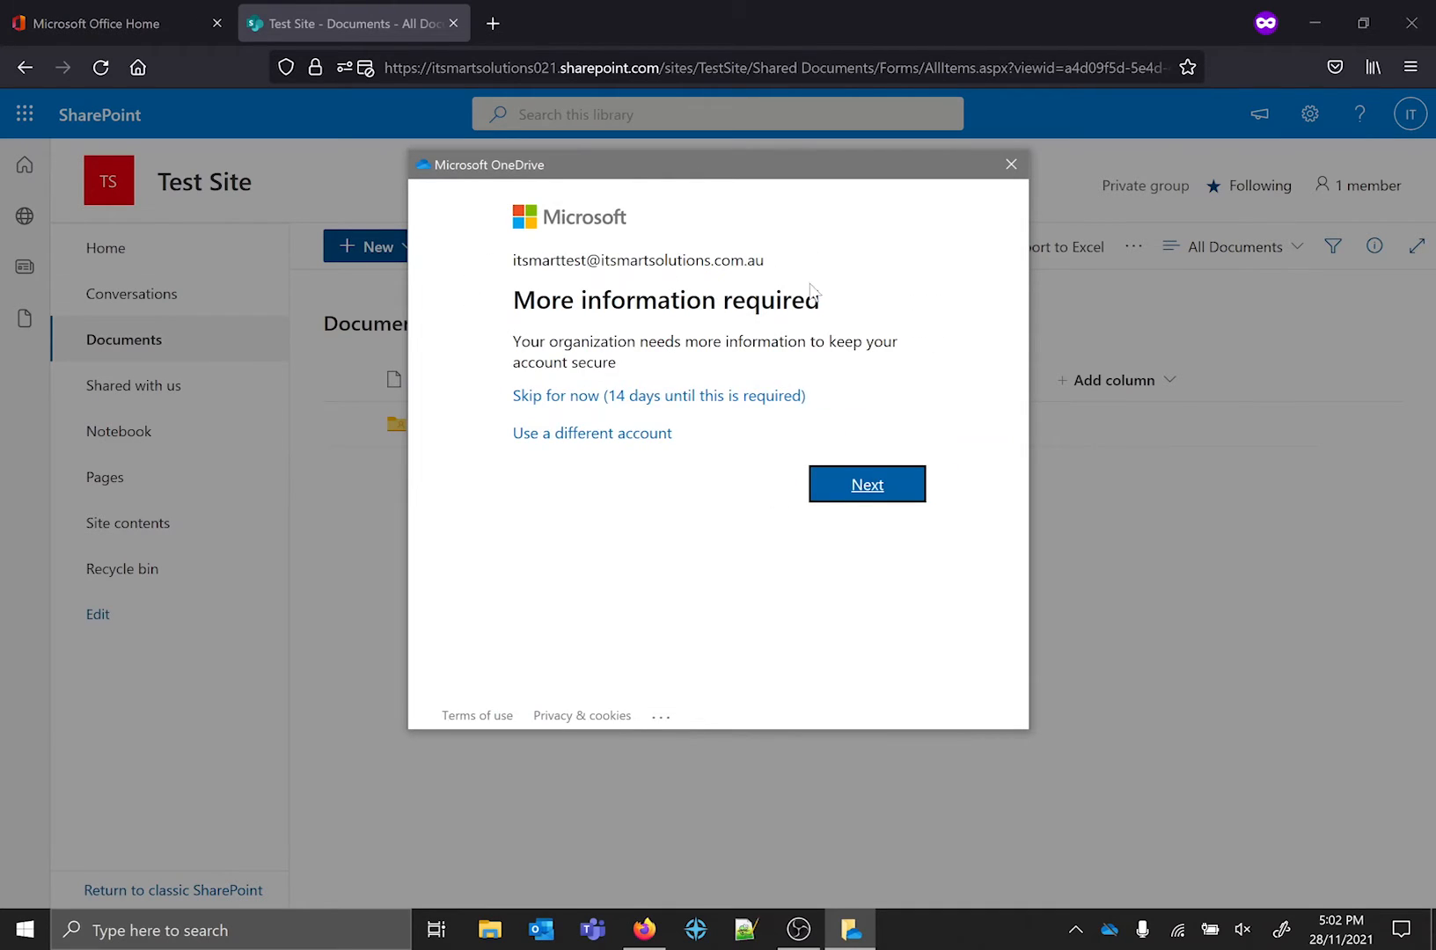
left_click(749, 407)
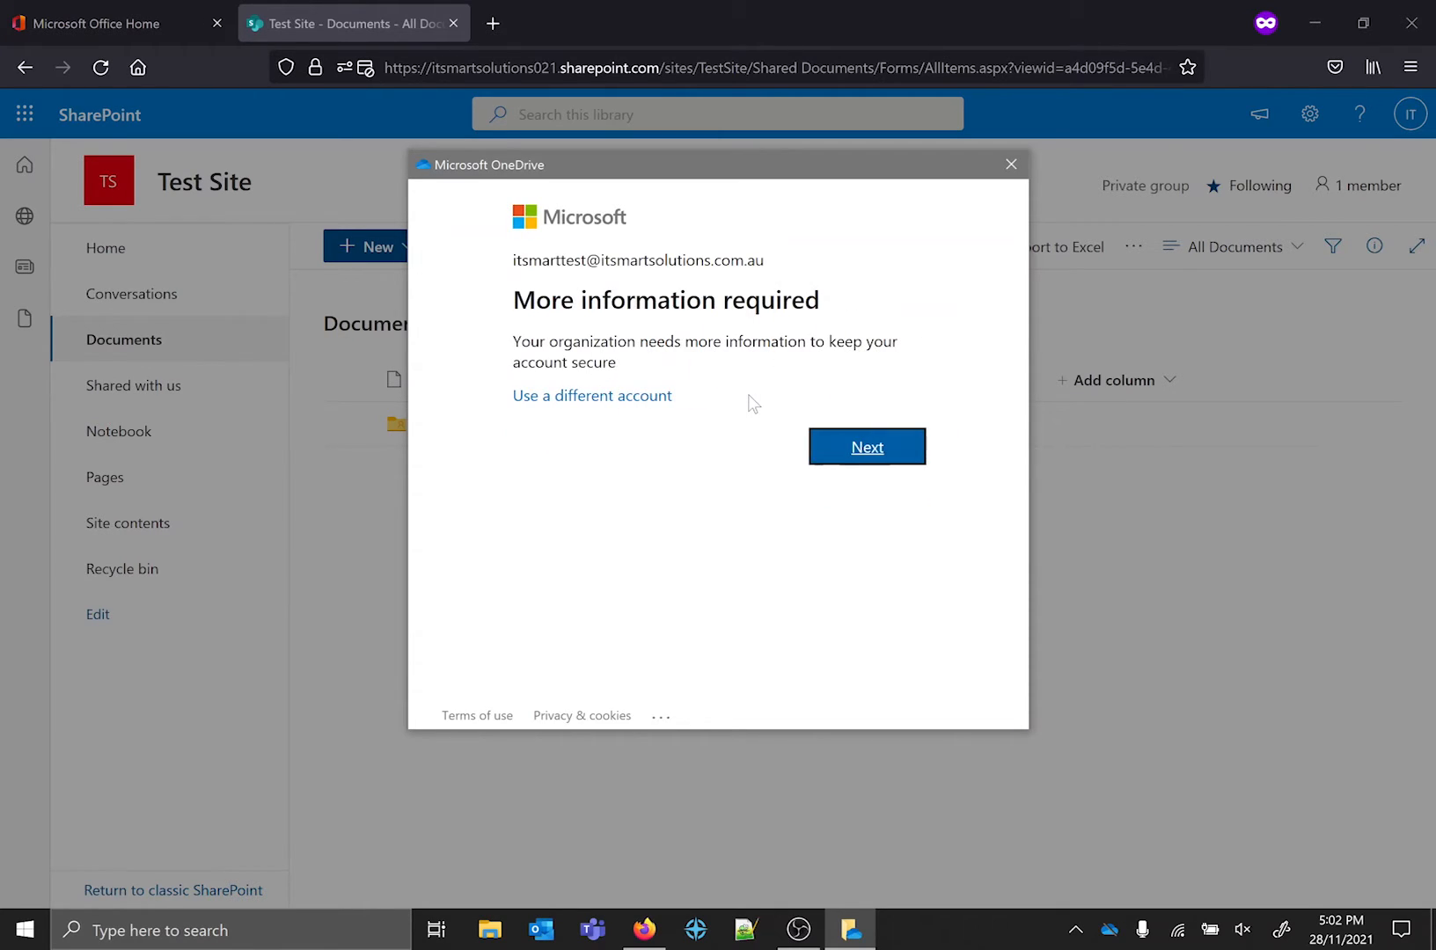
left_click(864, 445)
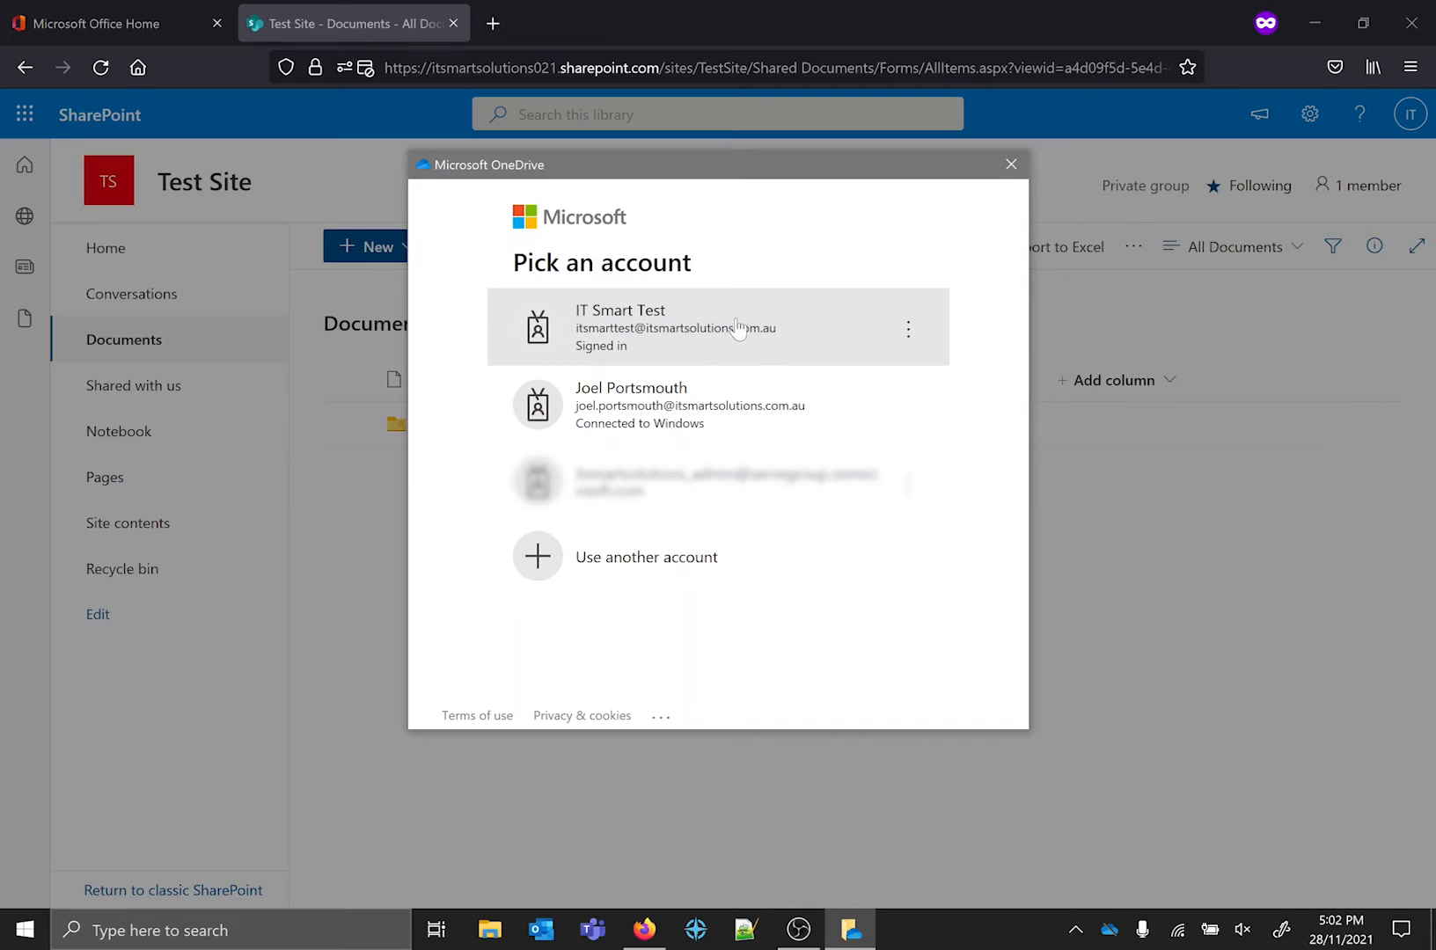
left_click(817, 335)
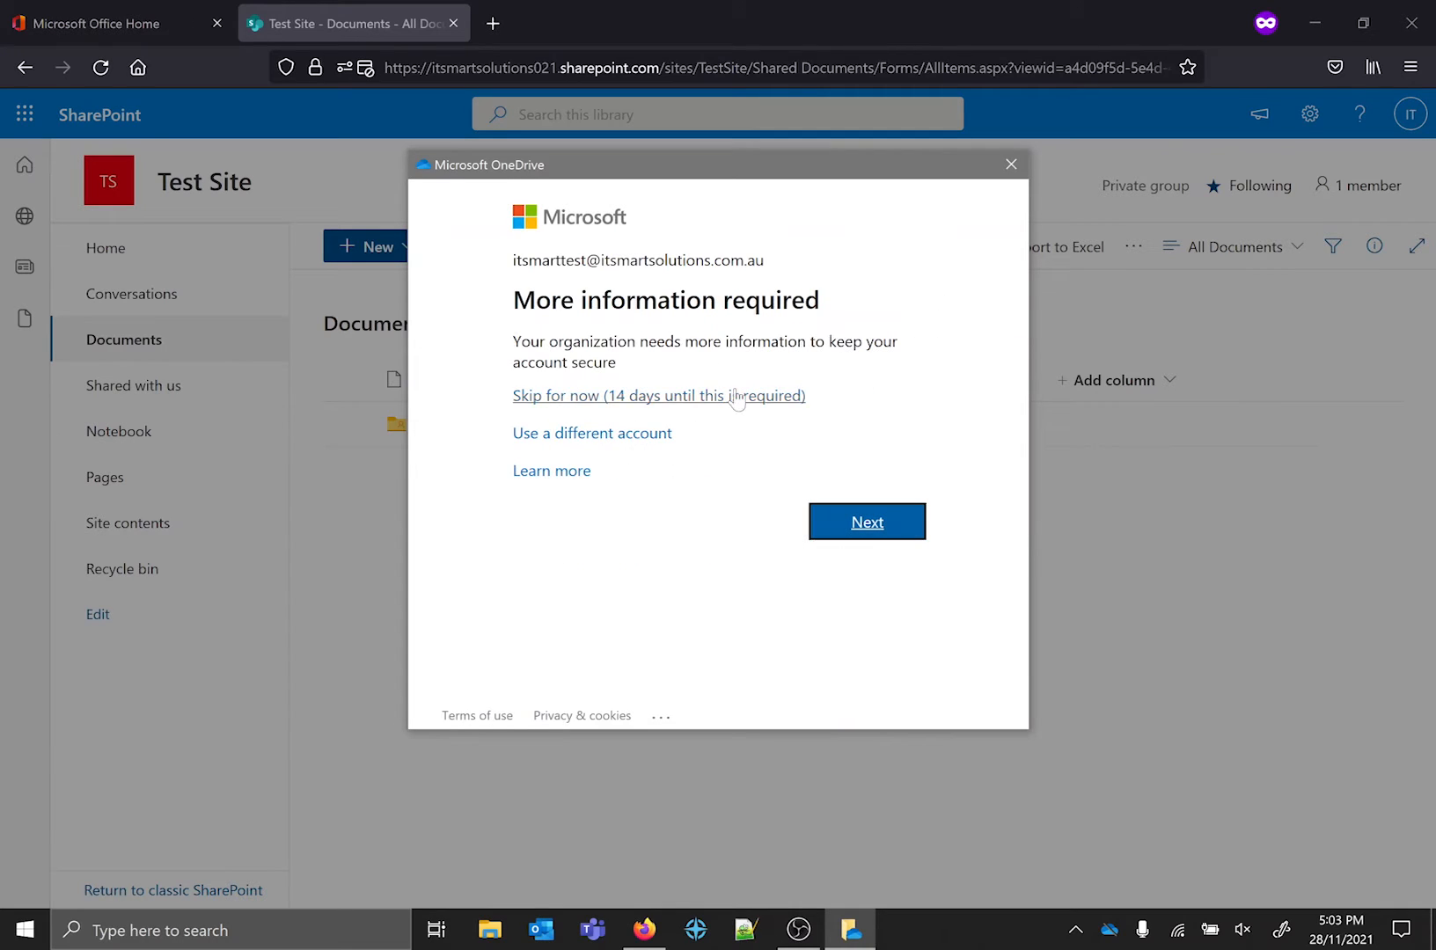
left_click(741, 394)
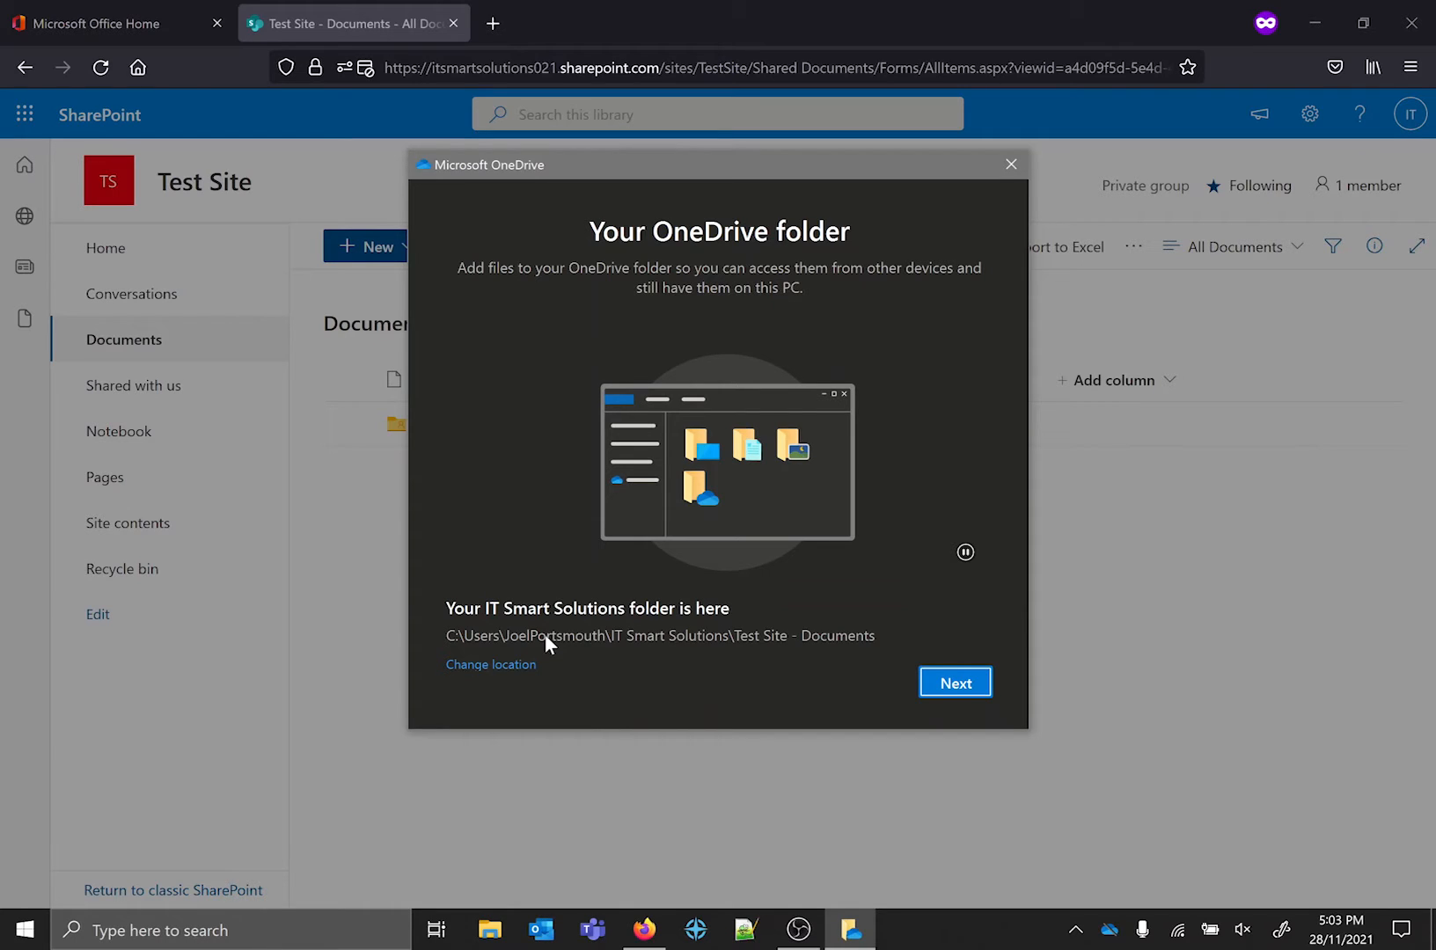
Complete the OneDrive setup using the existing "Test Site - Documents" folder, postpone the mobile app, and open the OneDrive folder.
left_click(953, 681)
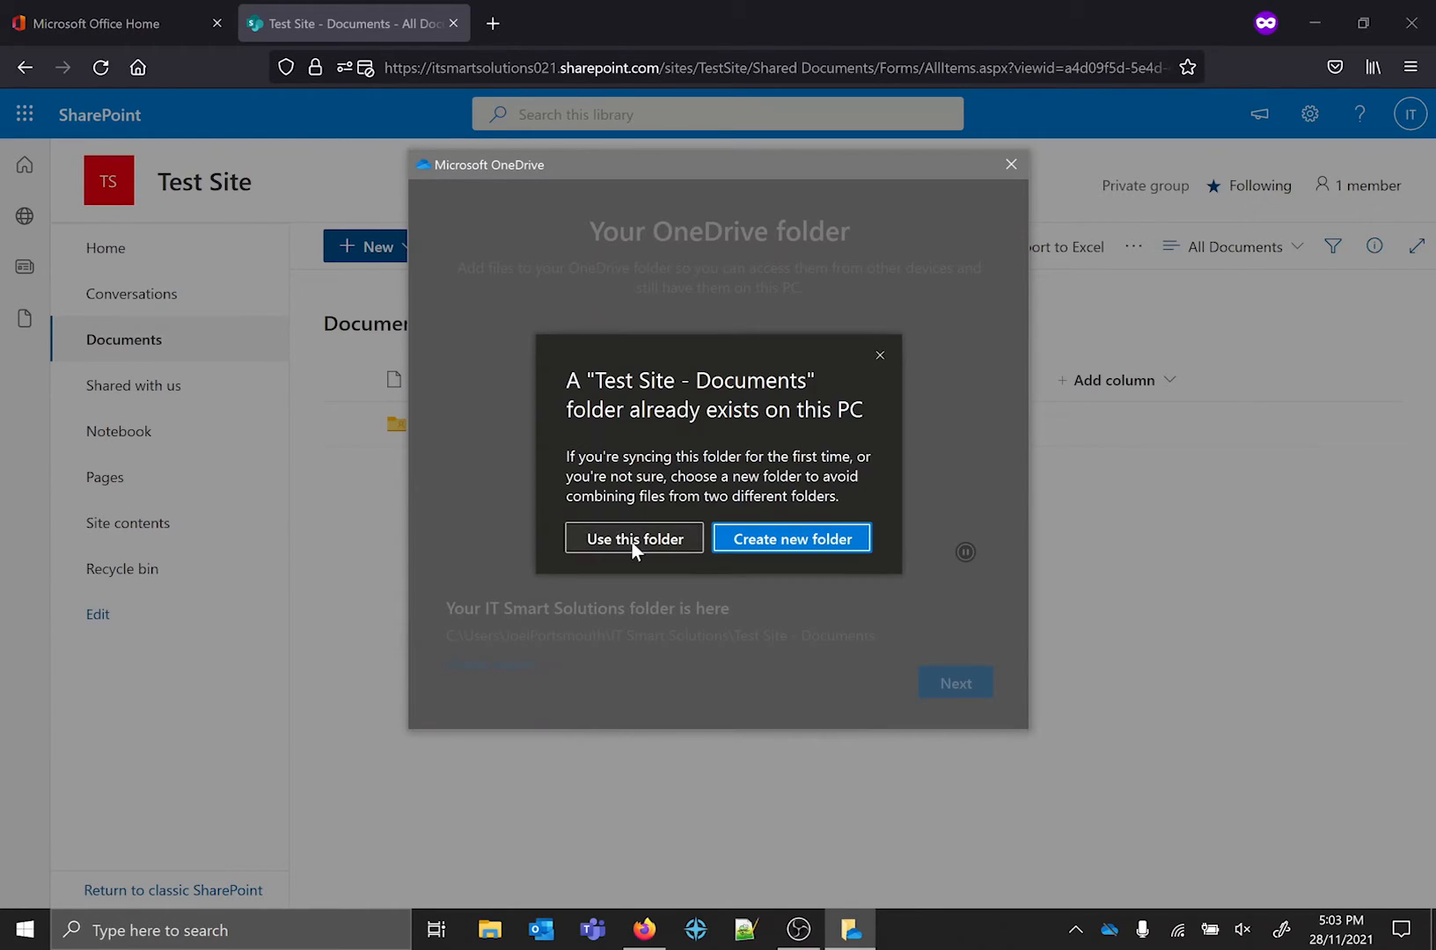
left_click(634, 541)
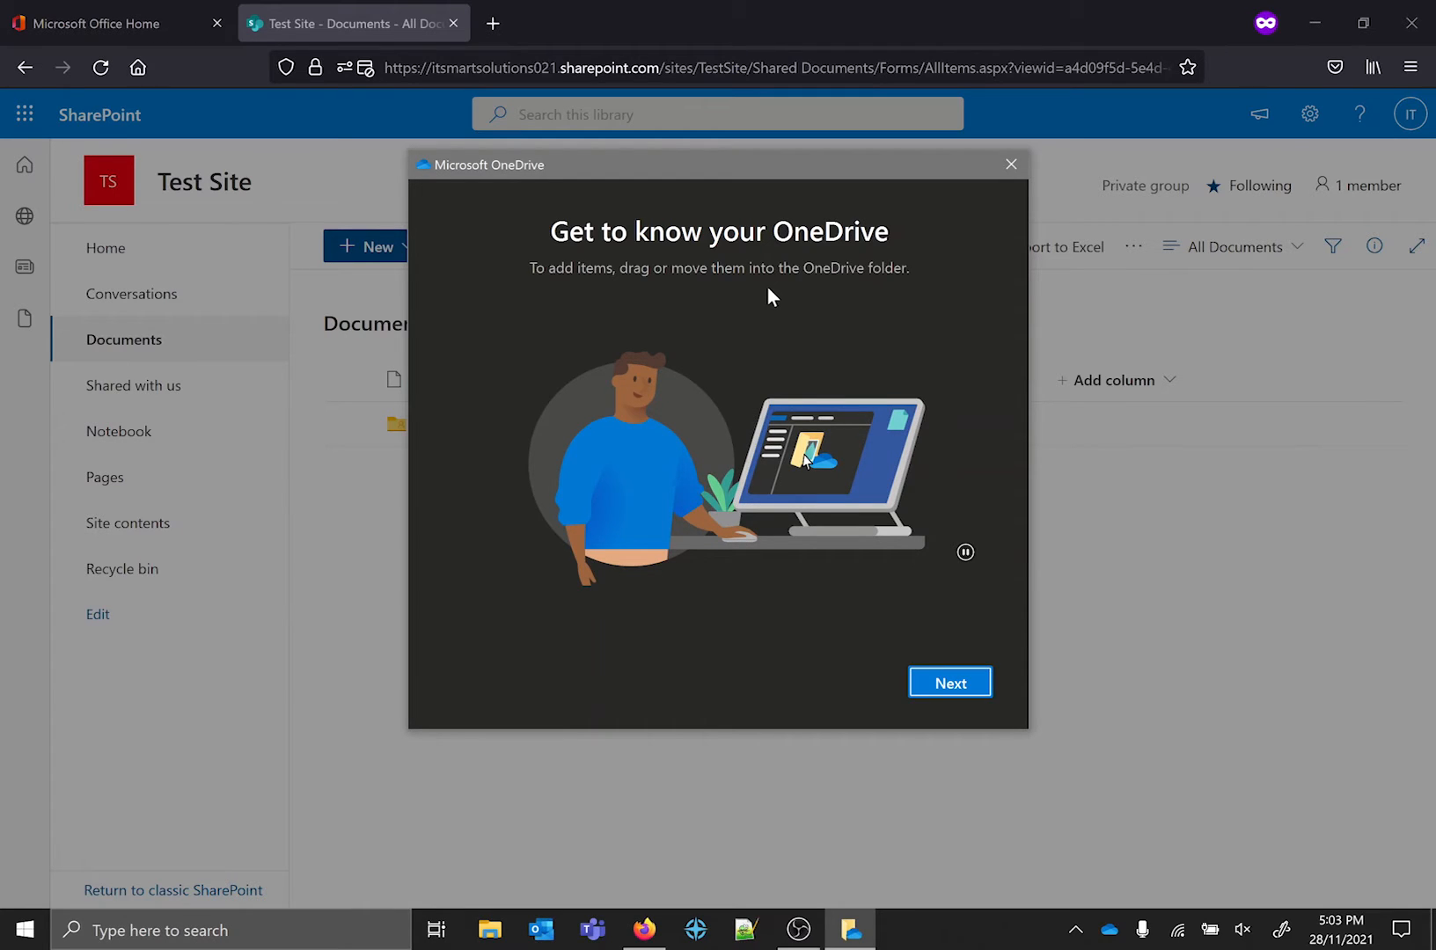
left_click(946, 682)
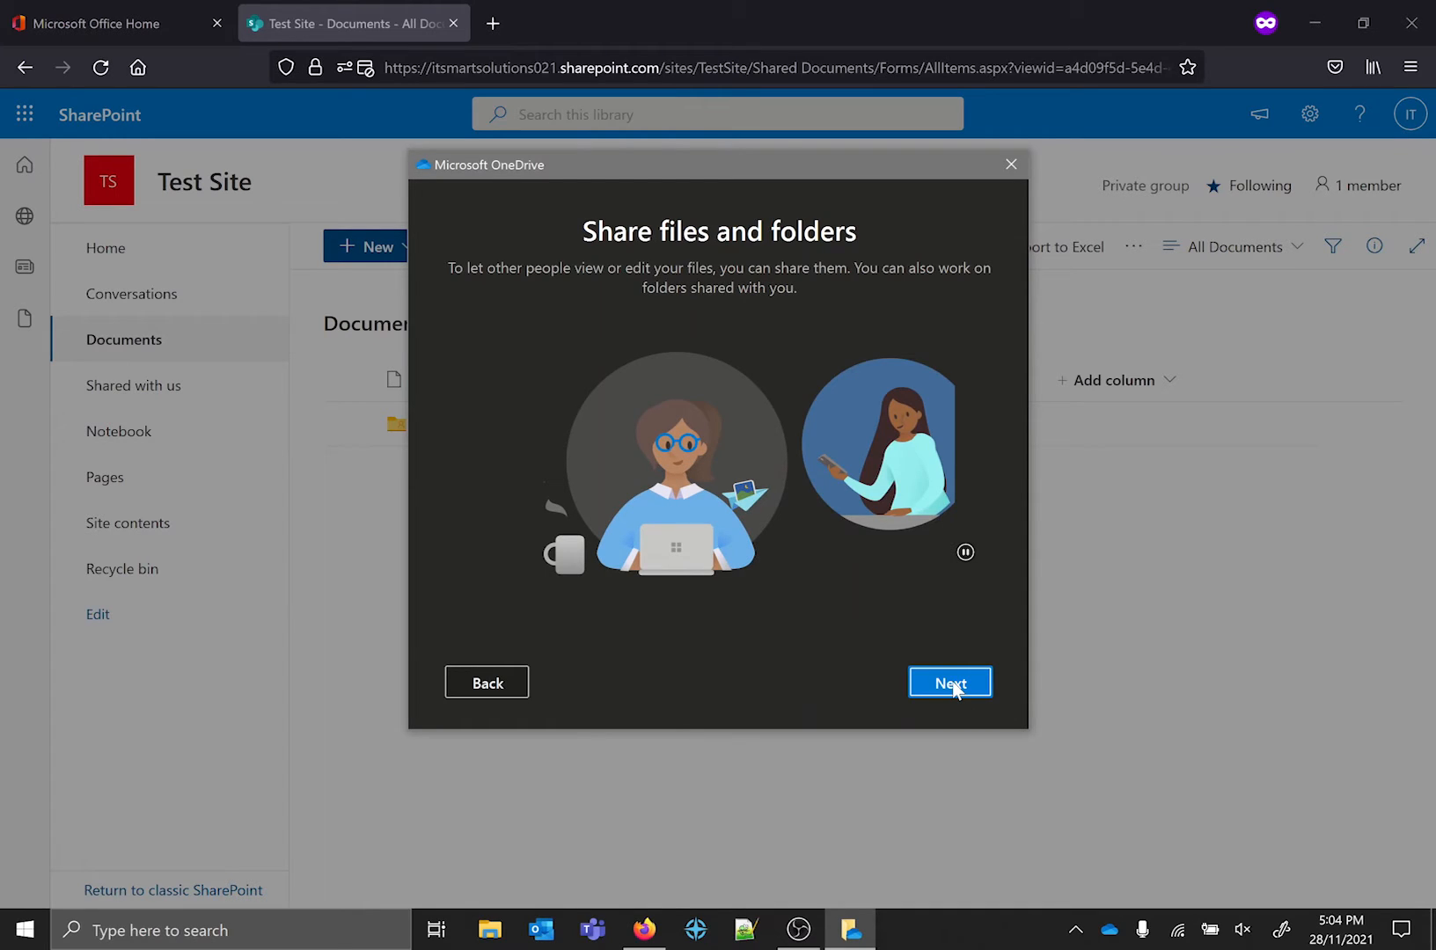
left_click(954, 686)
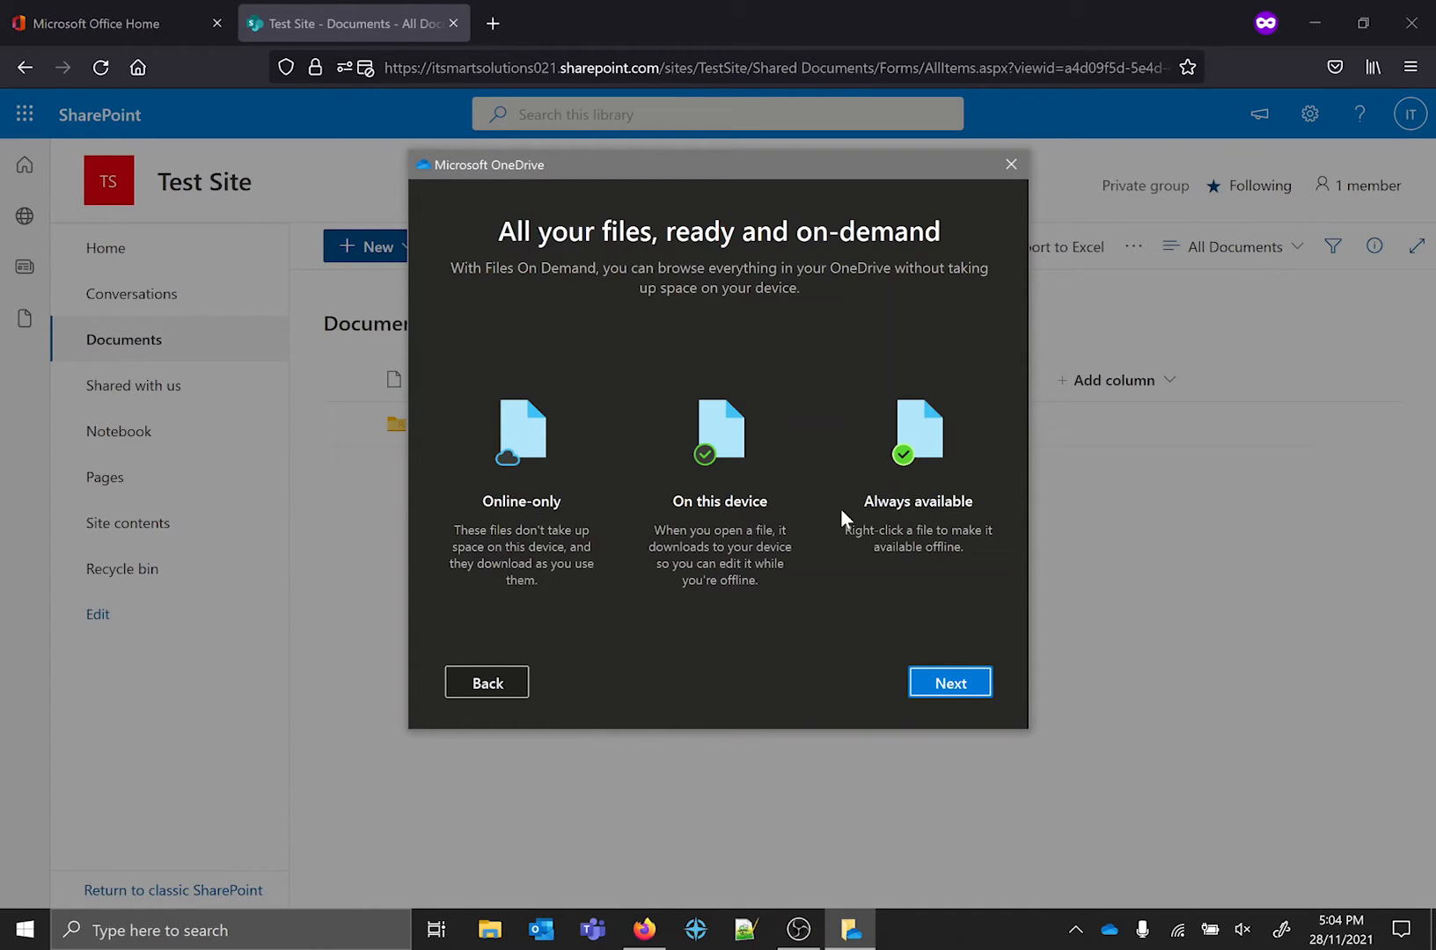
left_click(945, 679)
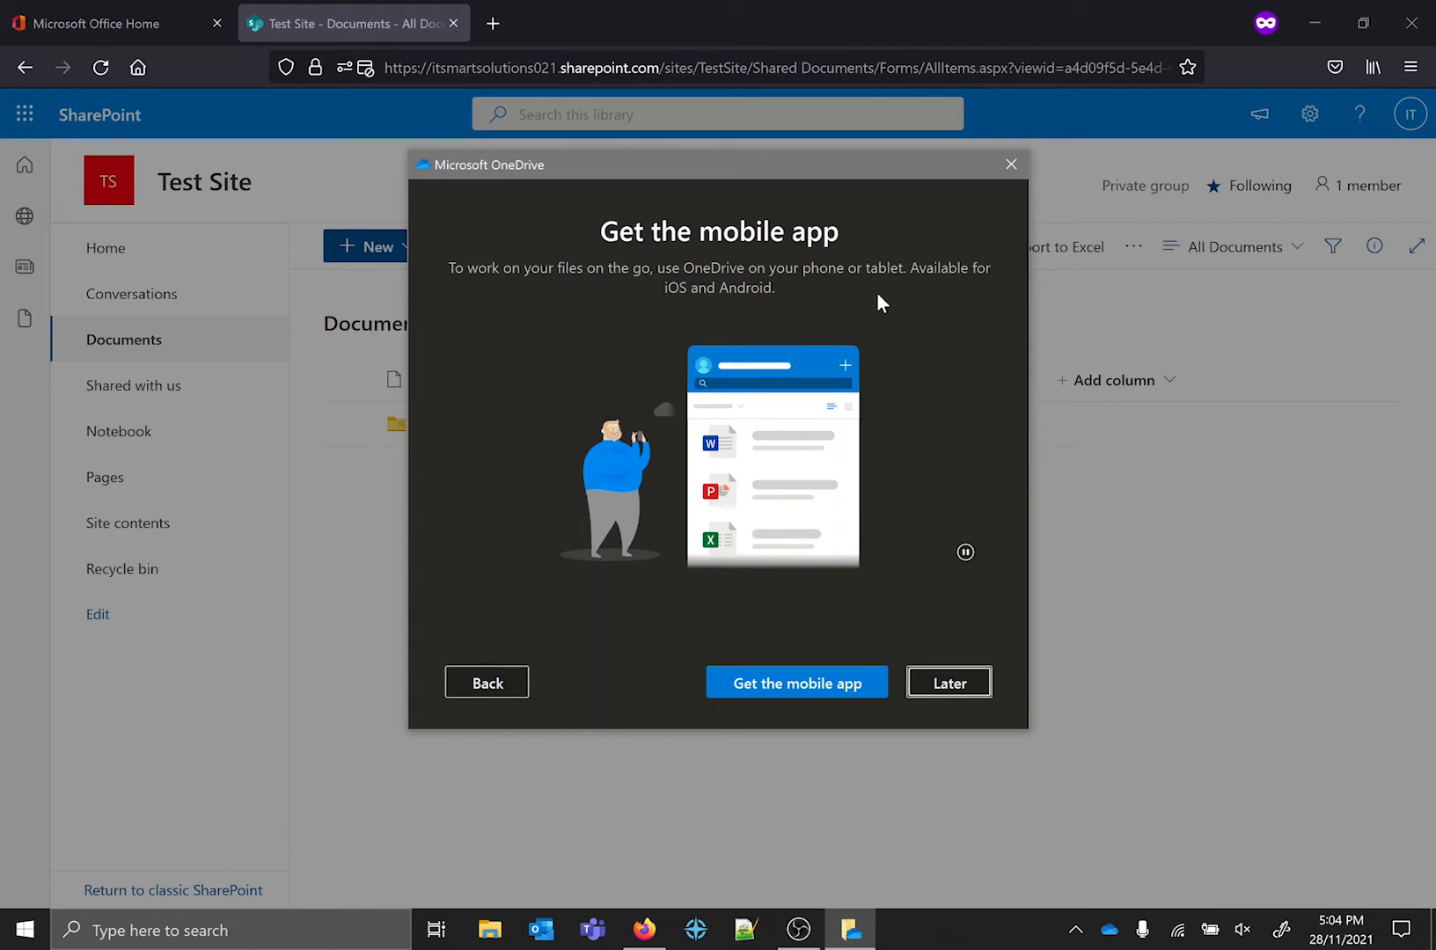
left_click(978, 686)
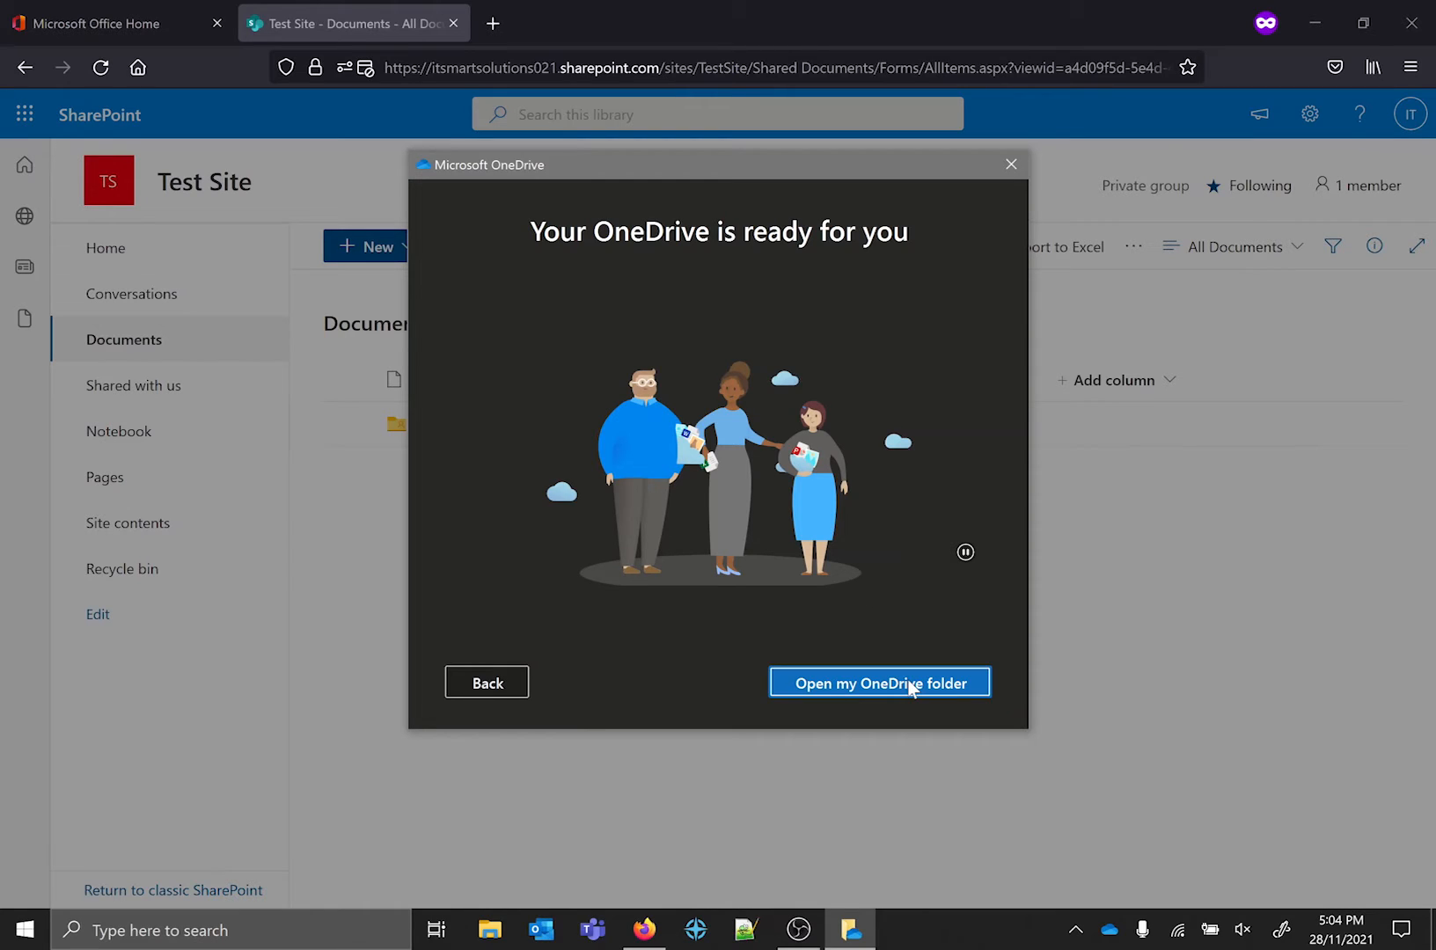
left_click(911, 685)
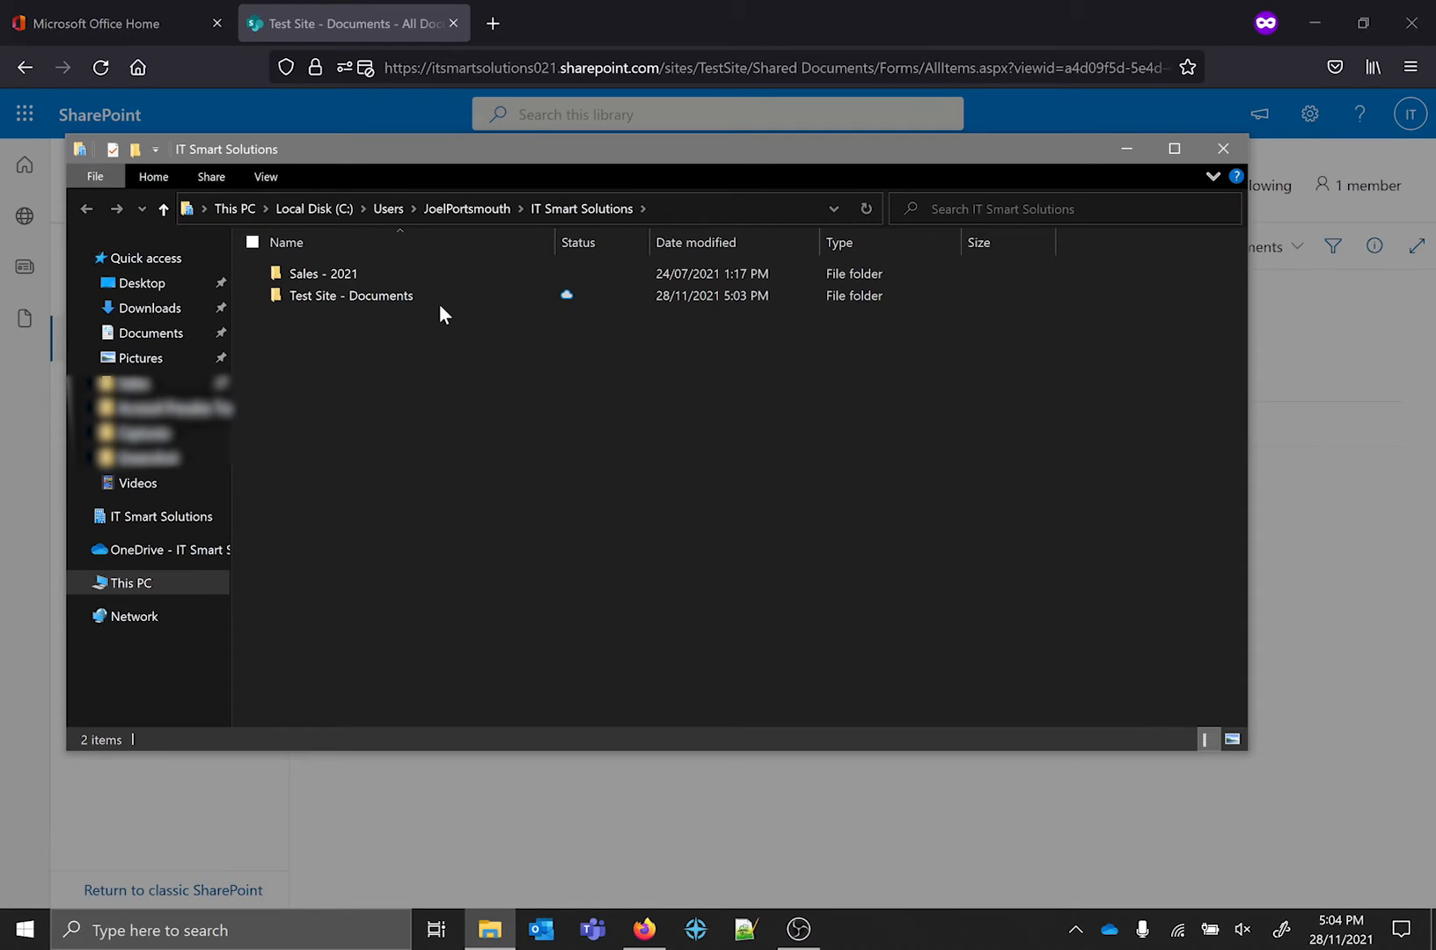
Browse the synced "Test Site - Documents" folder in File Explorer through Test to Test Subfolder.
double_click(439, 304)
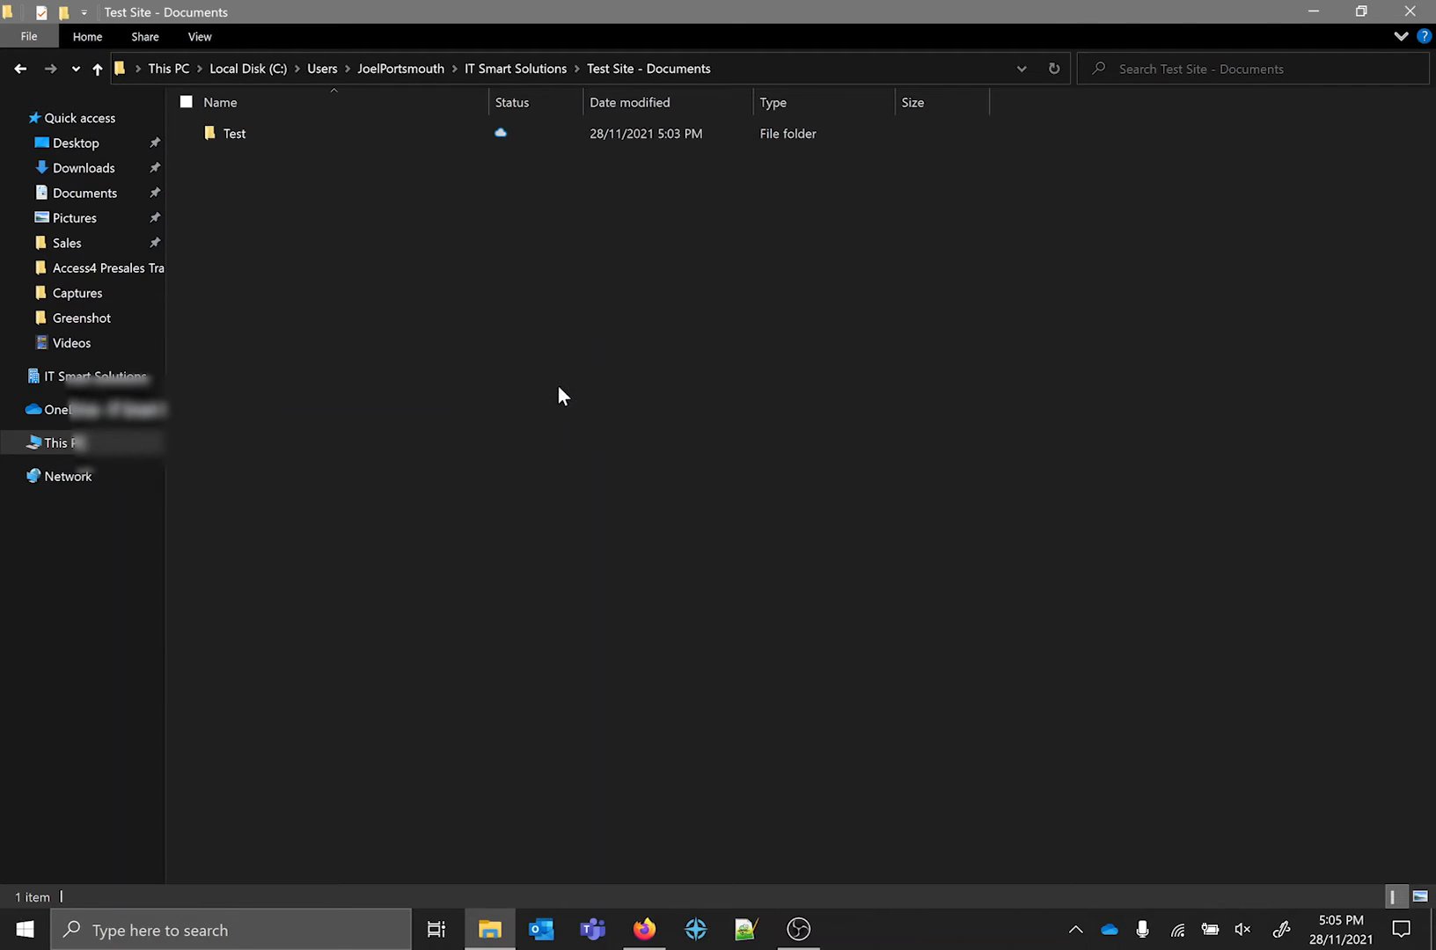
key("alt+Up")
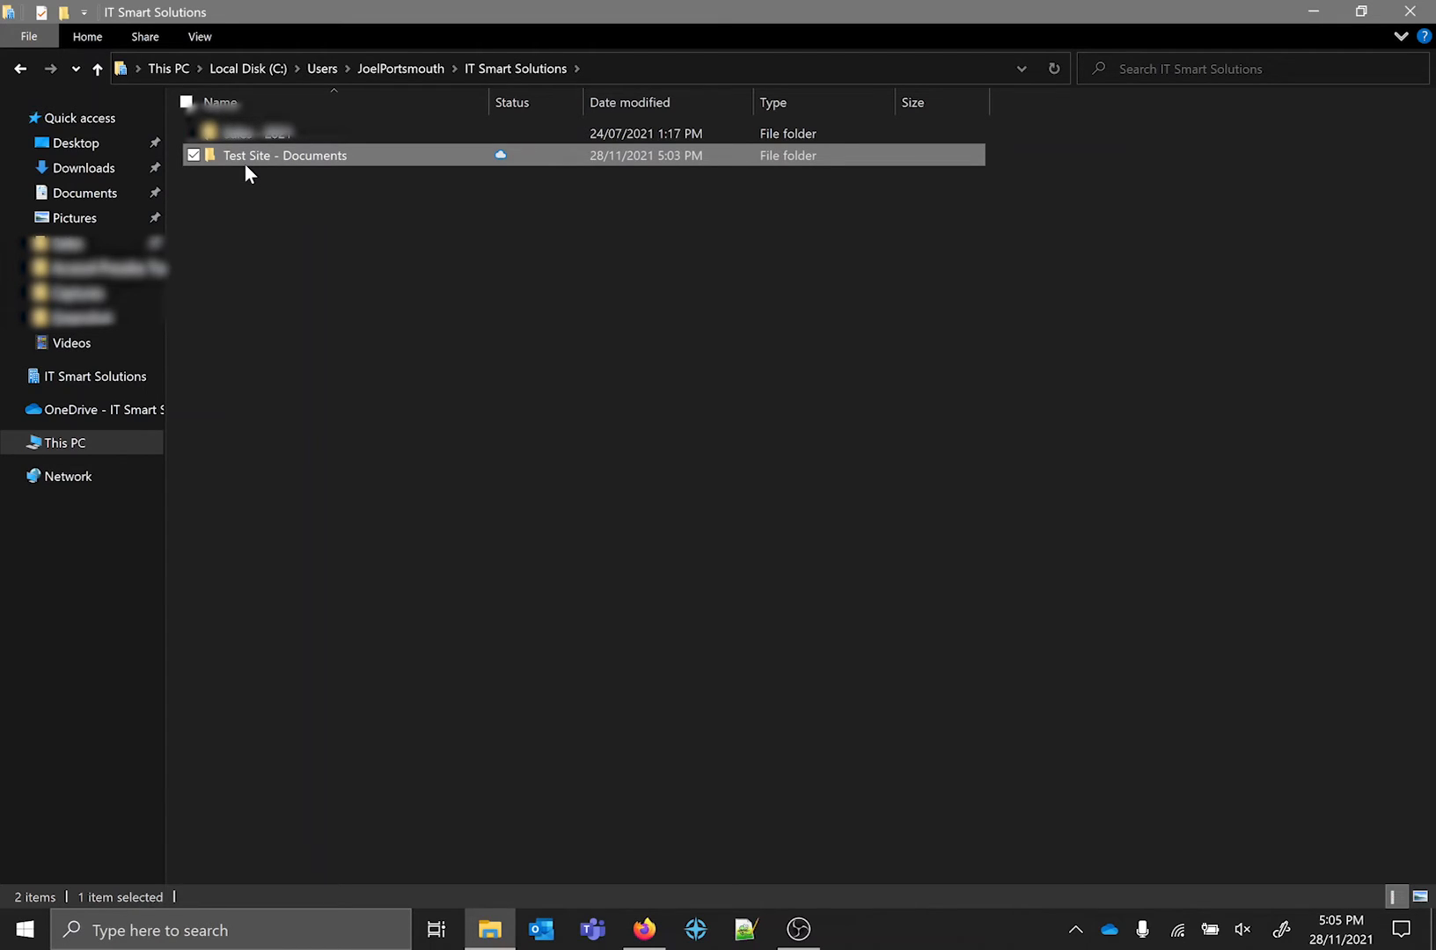
left_click(465, 448)
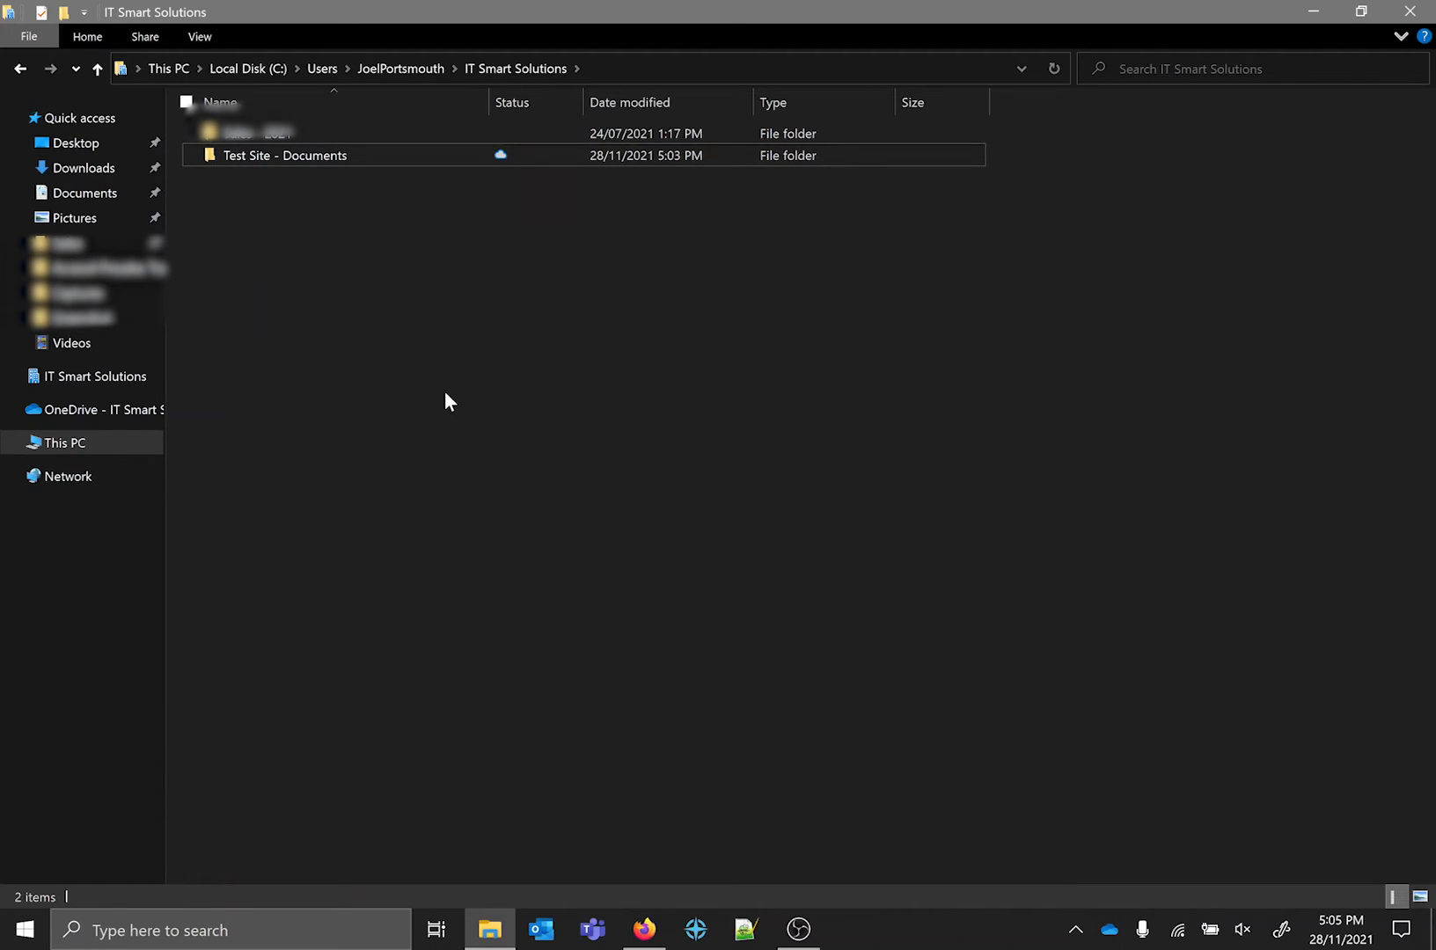
key("Return")
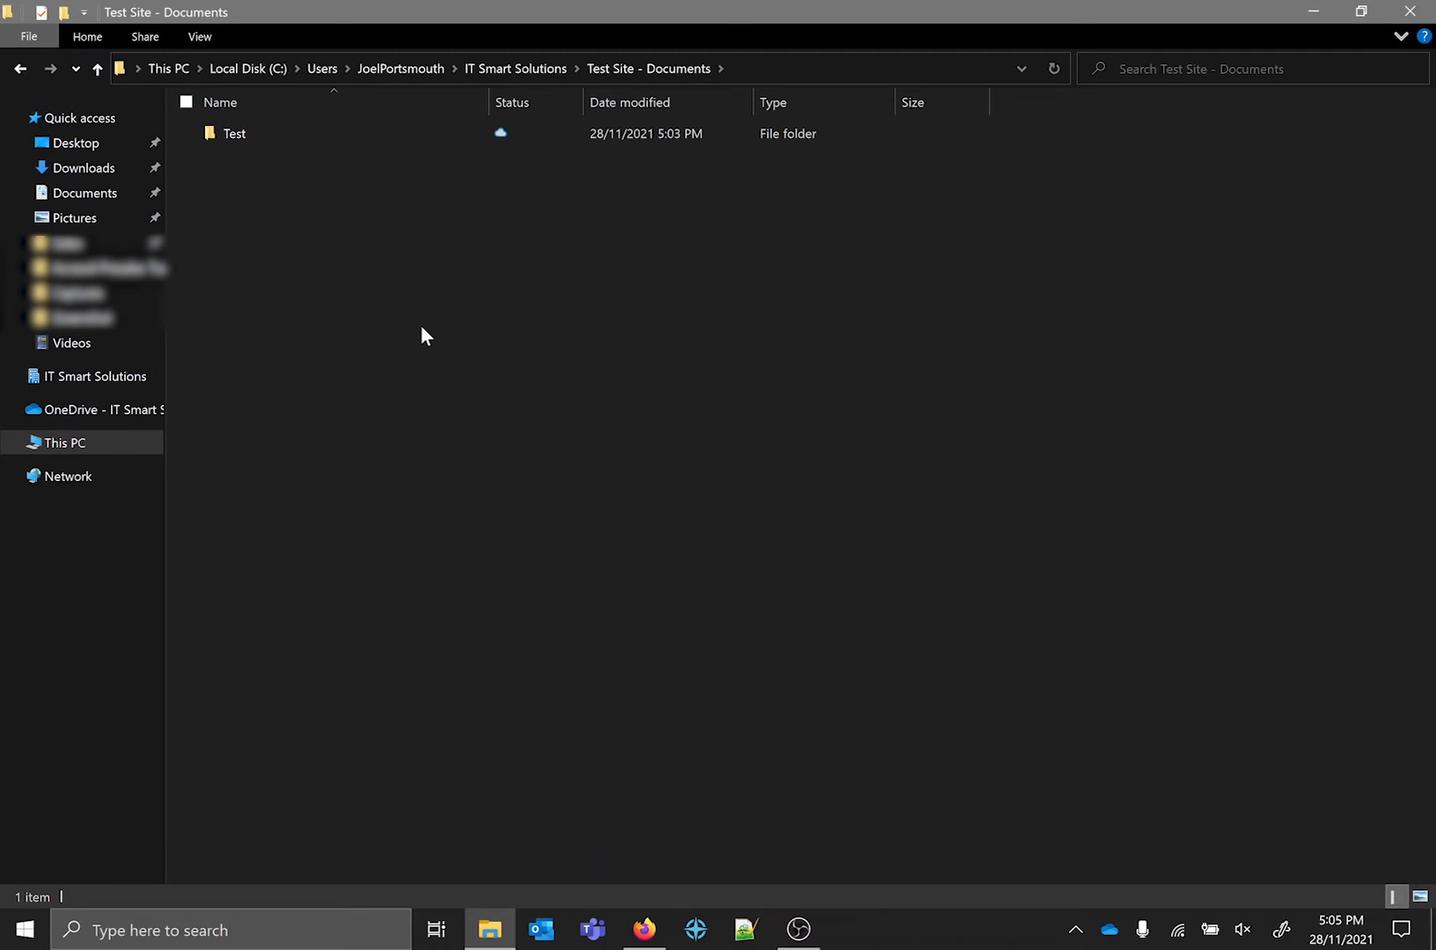
left_click(255, 133)
key("Return")
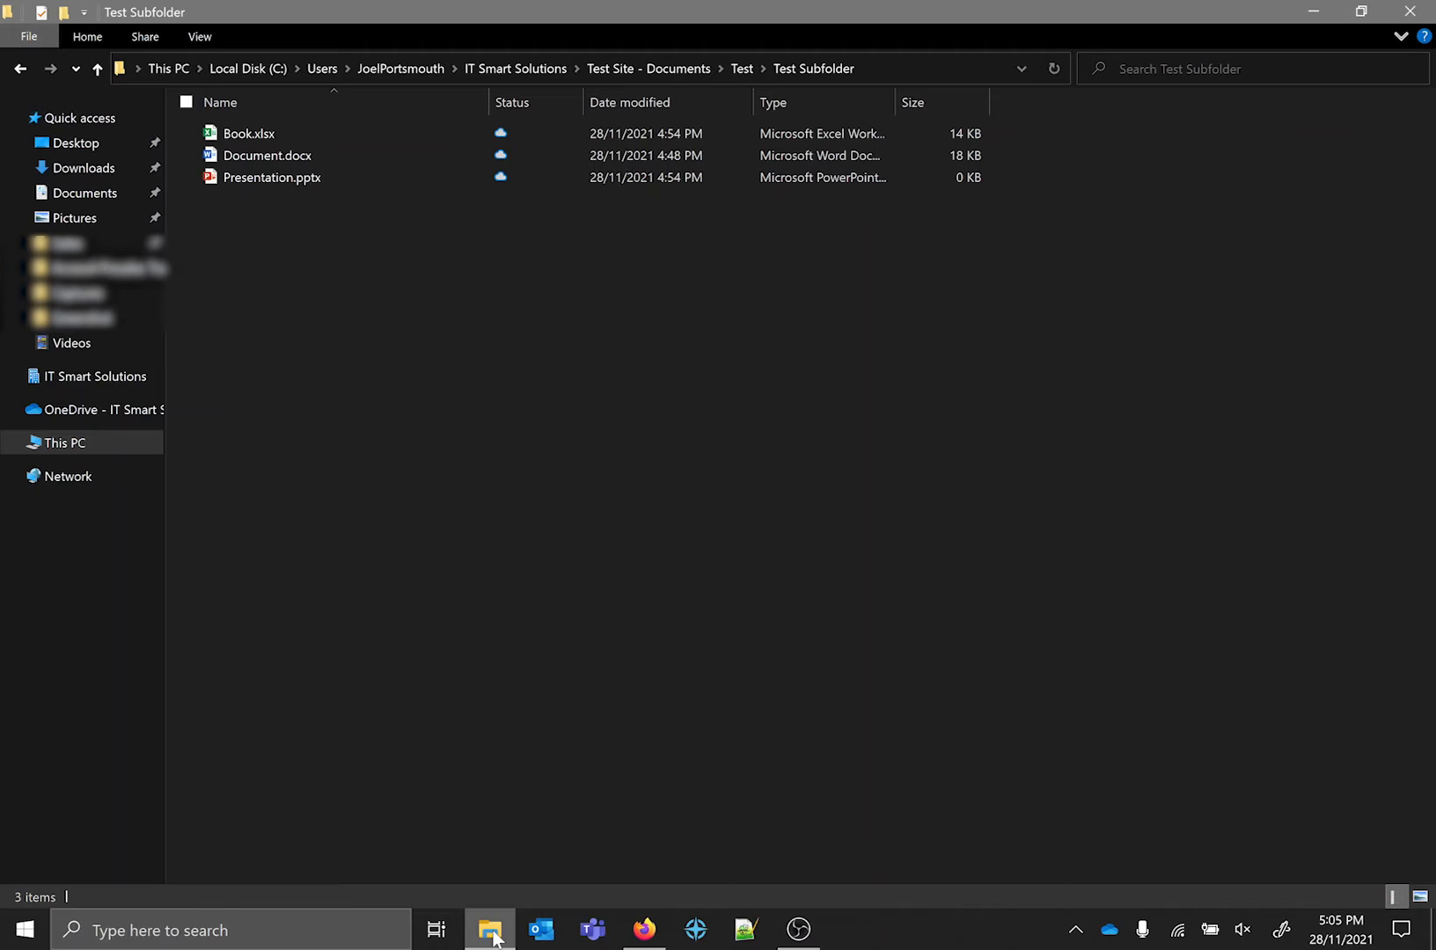
Check the availability status of Document.docx in the synced folder, and open it in Word and close it to download a local copy.
mouse_move(495, 940)
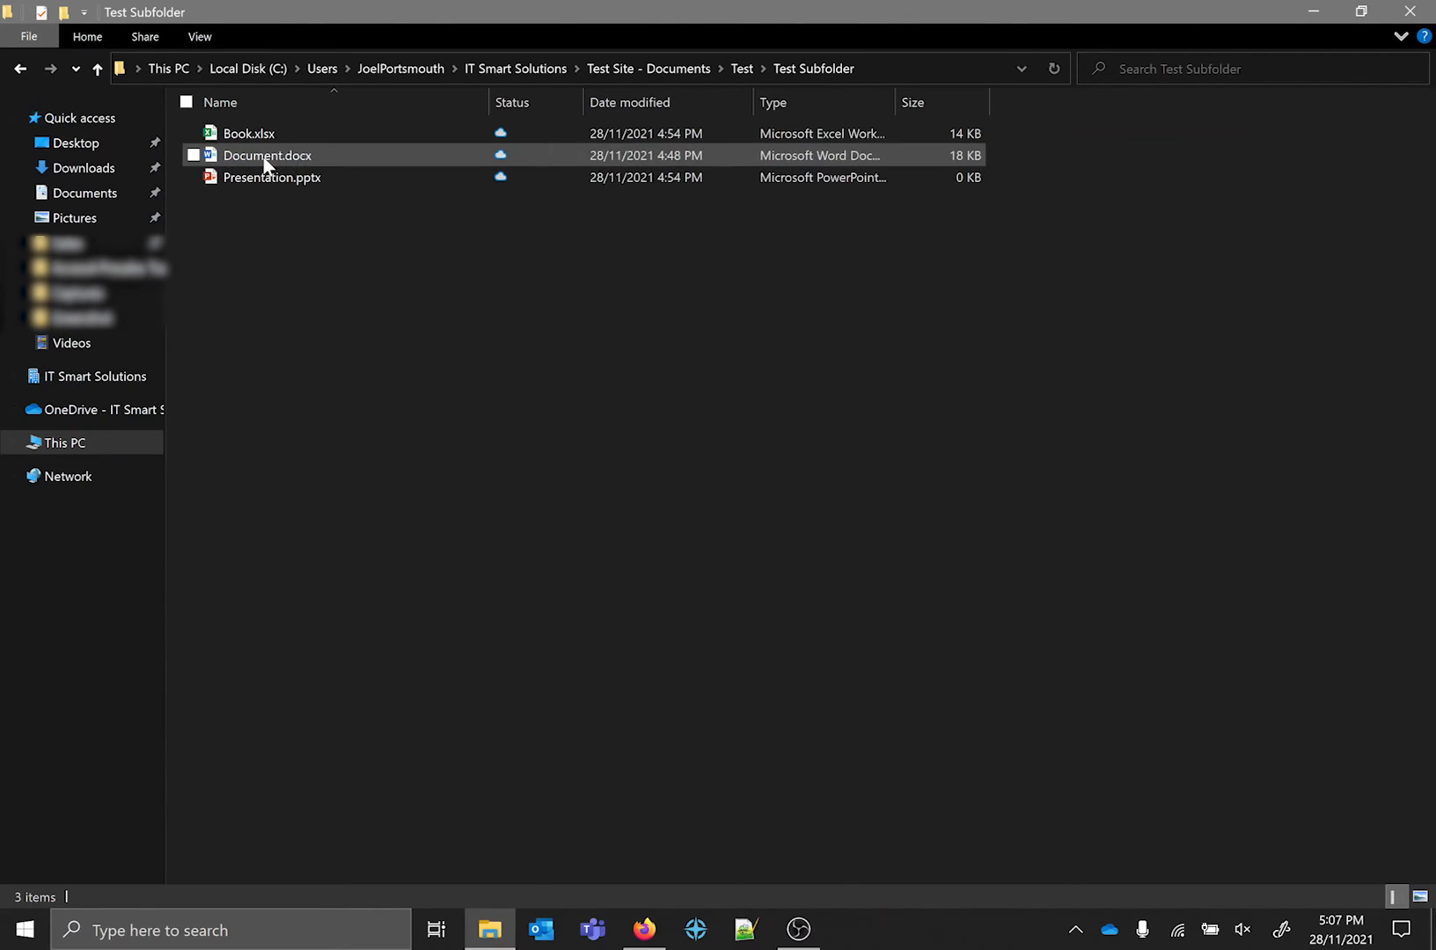
mouse_move(266, 164)
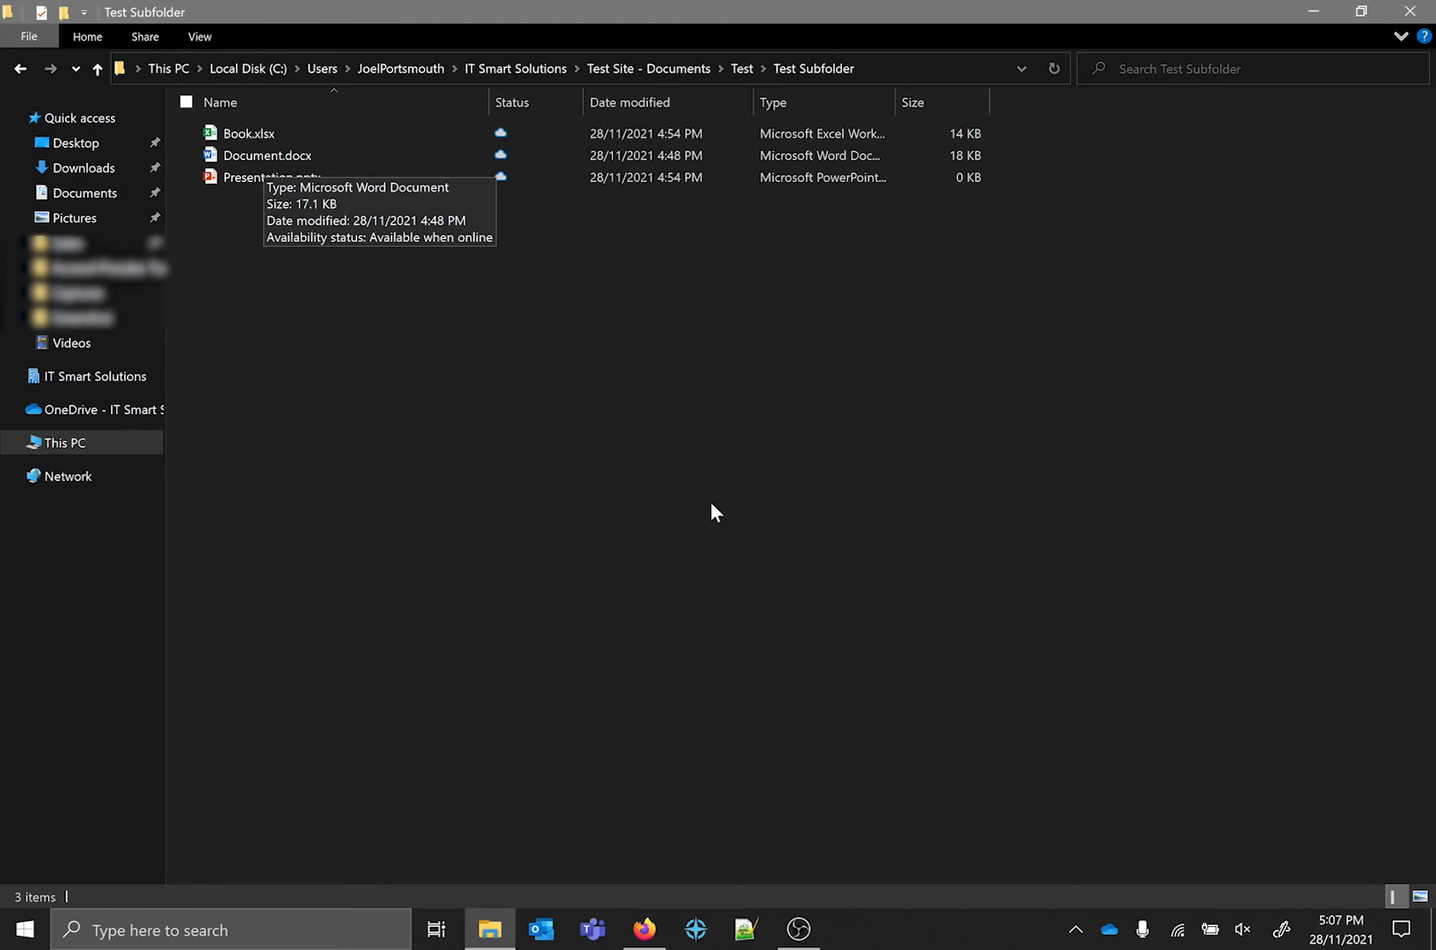
mouse_move(521, 150)
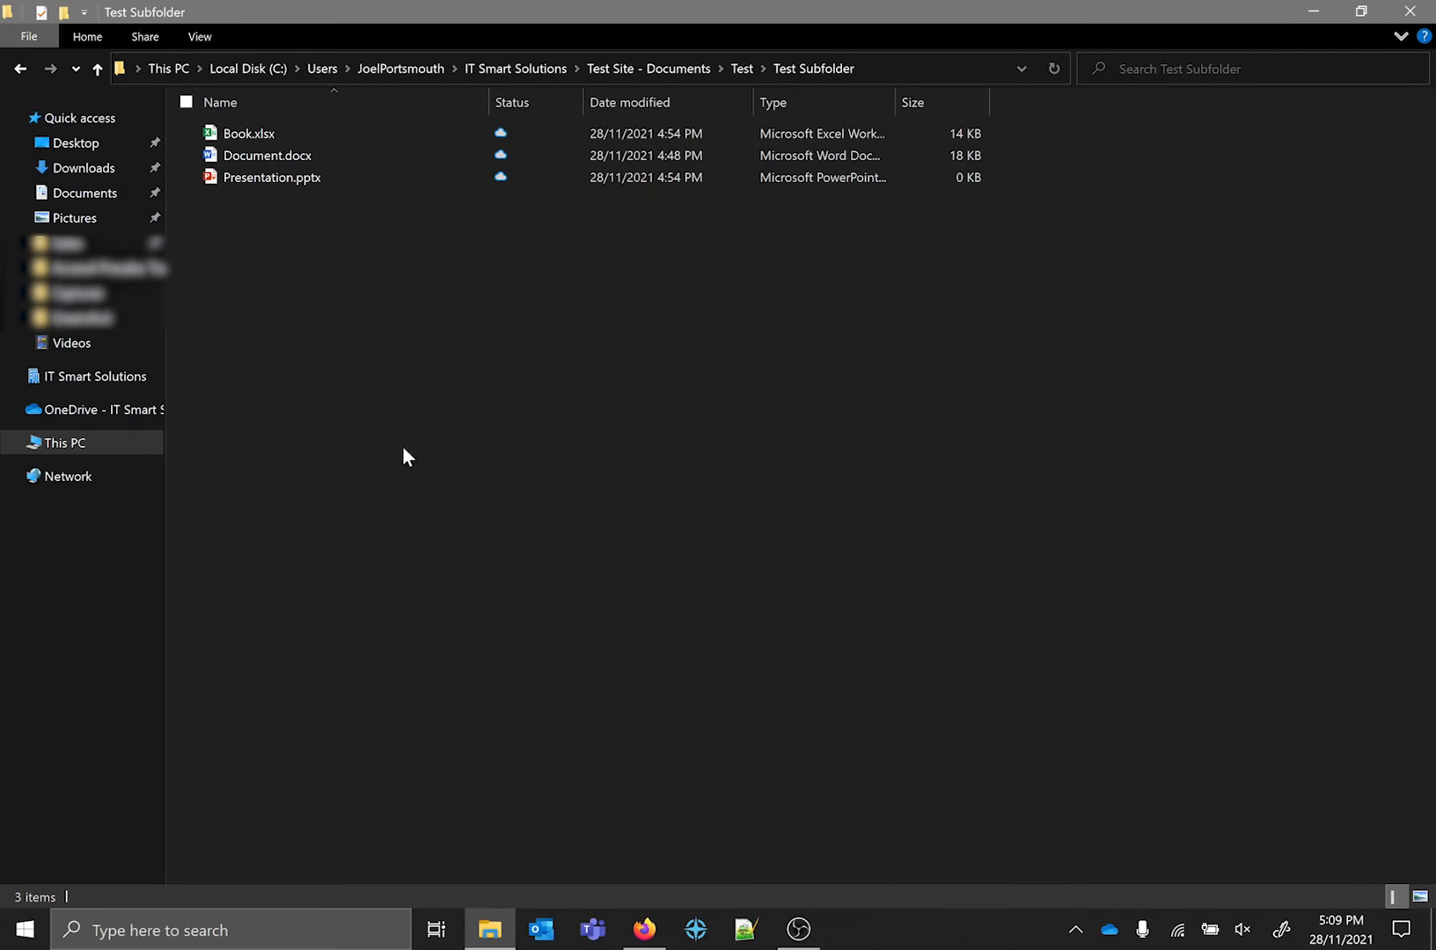
double_click(254, 156)
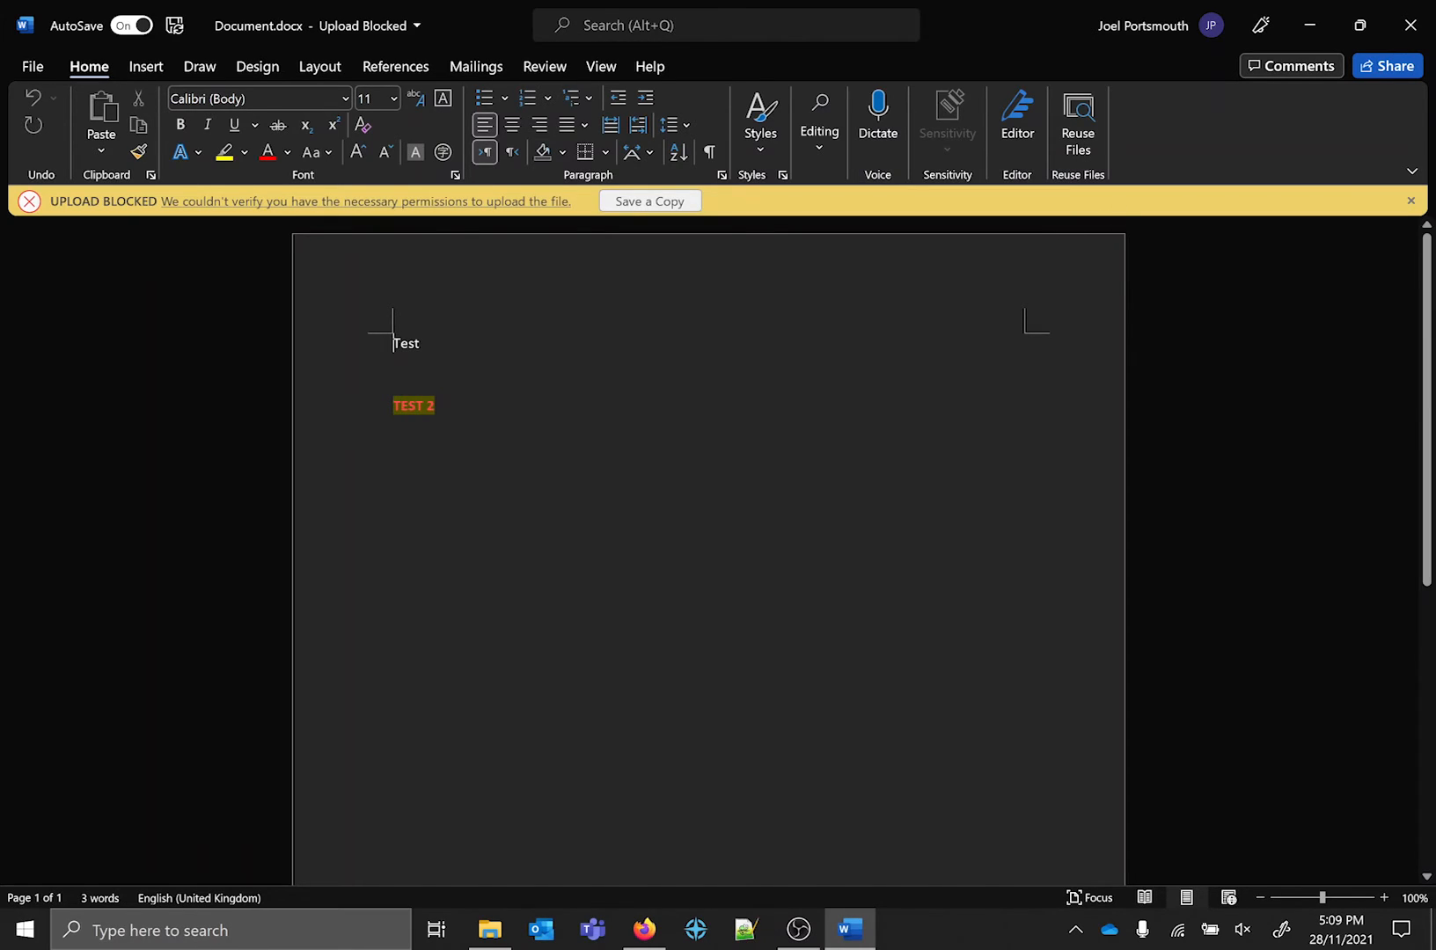
left_click(1429, 25)
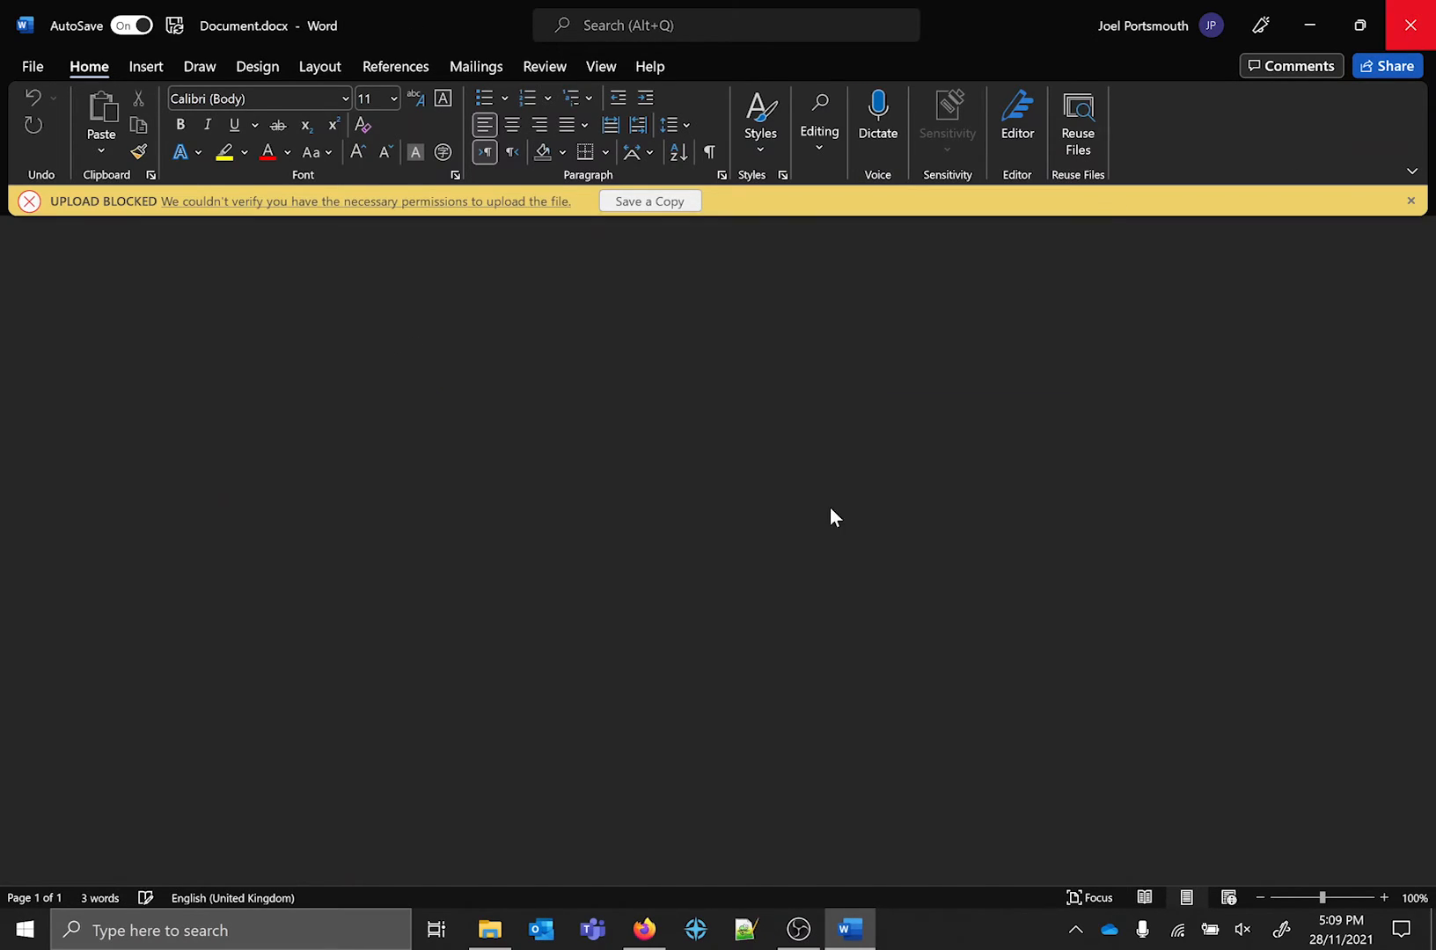
left_click(666, 362)
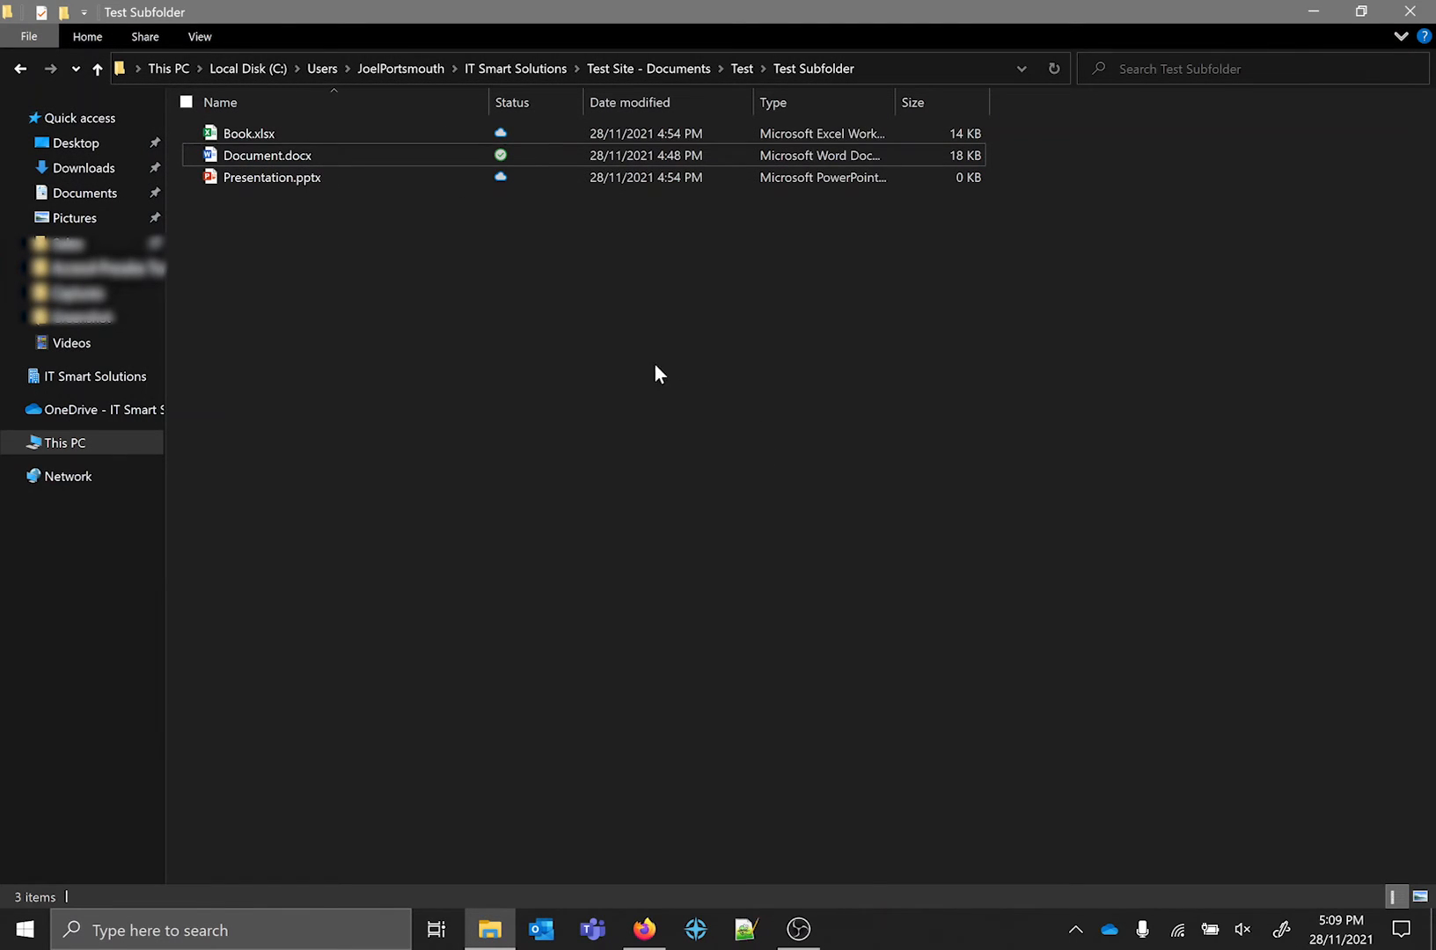
Disconnect the PC from its Wi-Fi network and return to the synced Test Subfolder.
left_click(1175, 929)
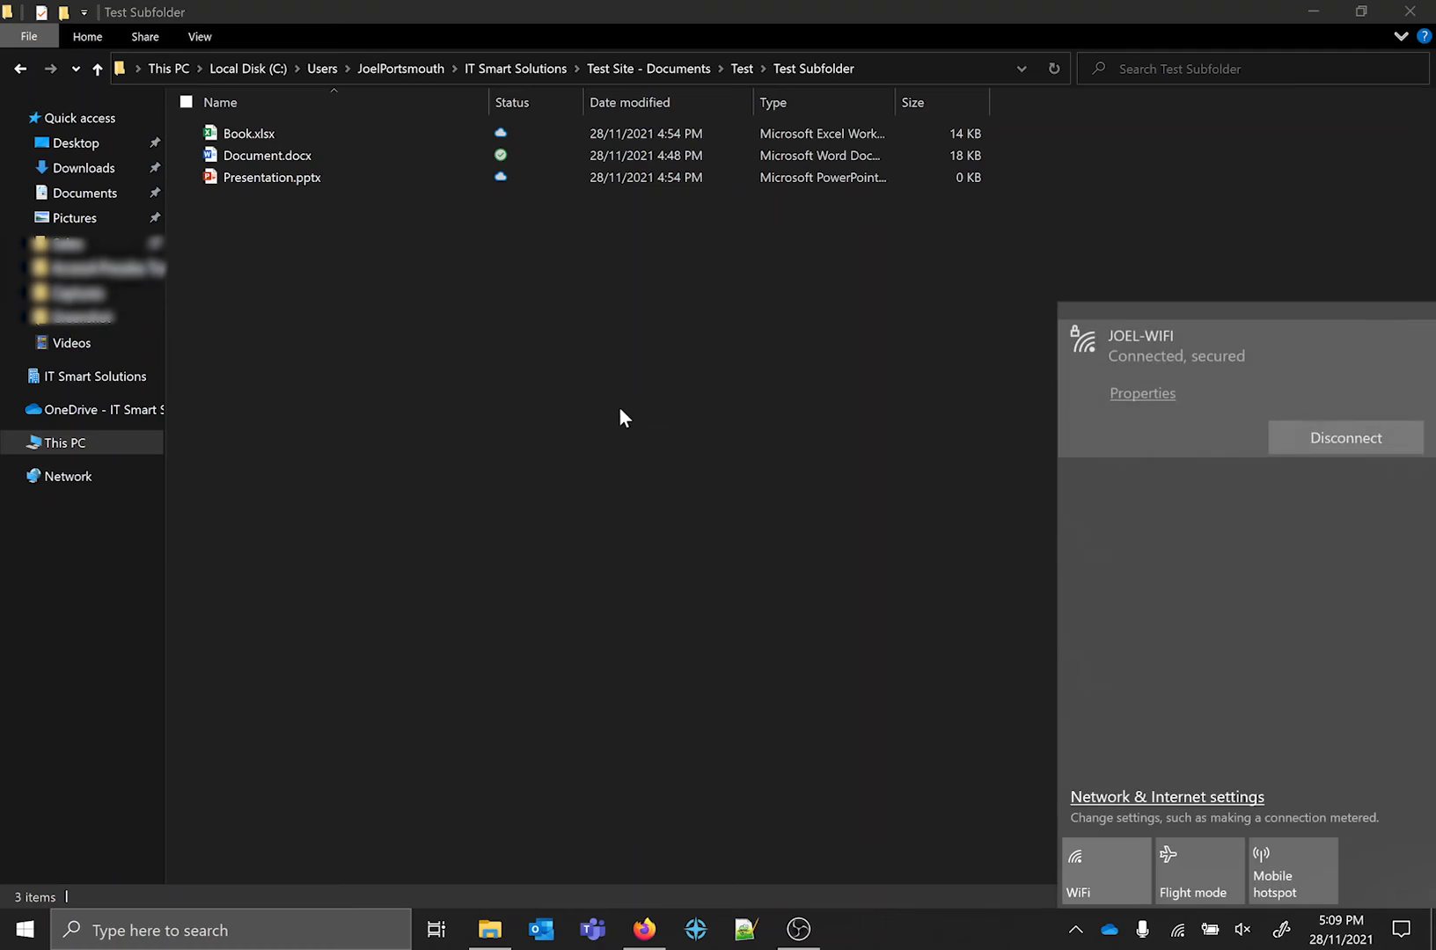
left_click(1392, 434)
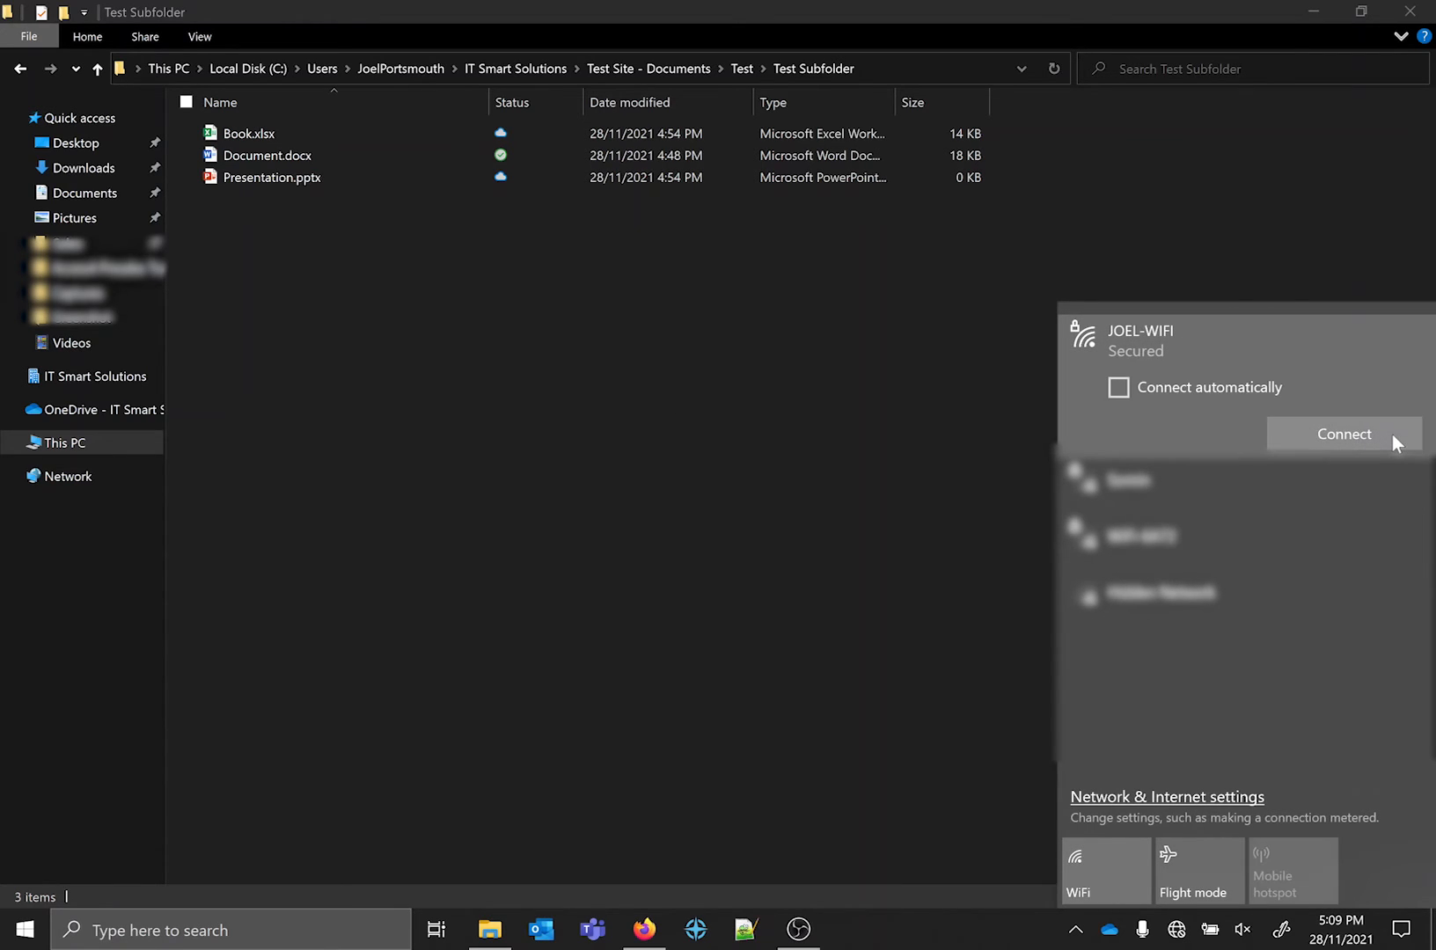
left_click(1267, 188)
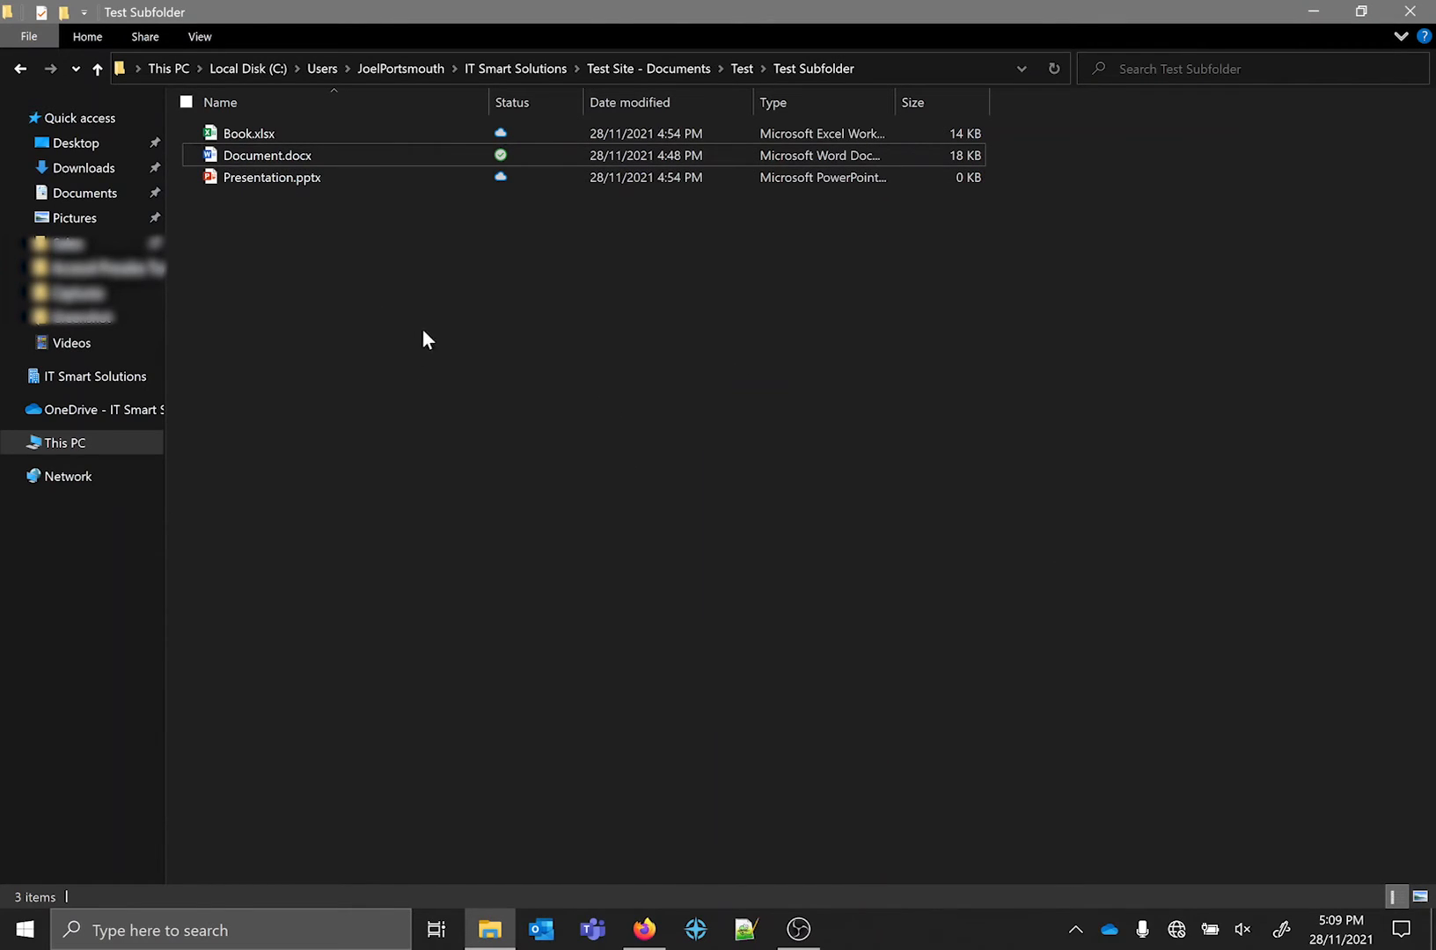
Test offline access by opening and closing Document.docx, and try to open the online-only Book.xlsx.
double_click(269, 147)
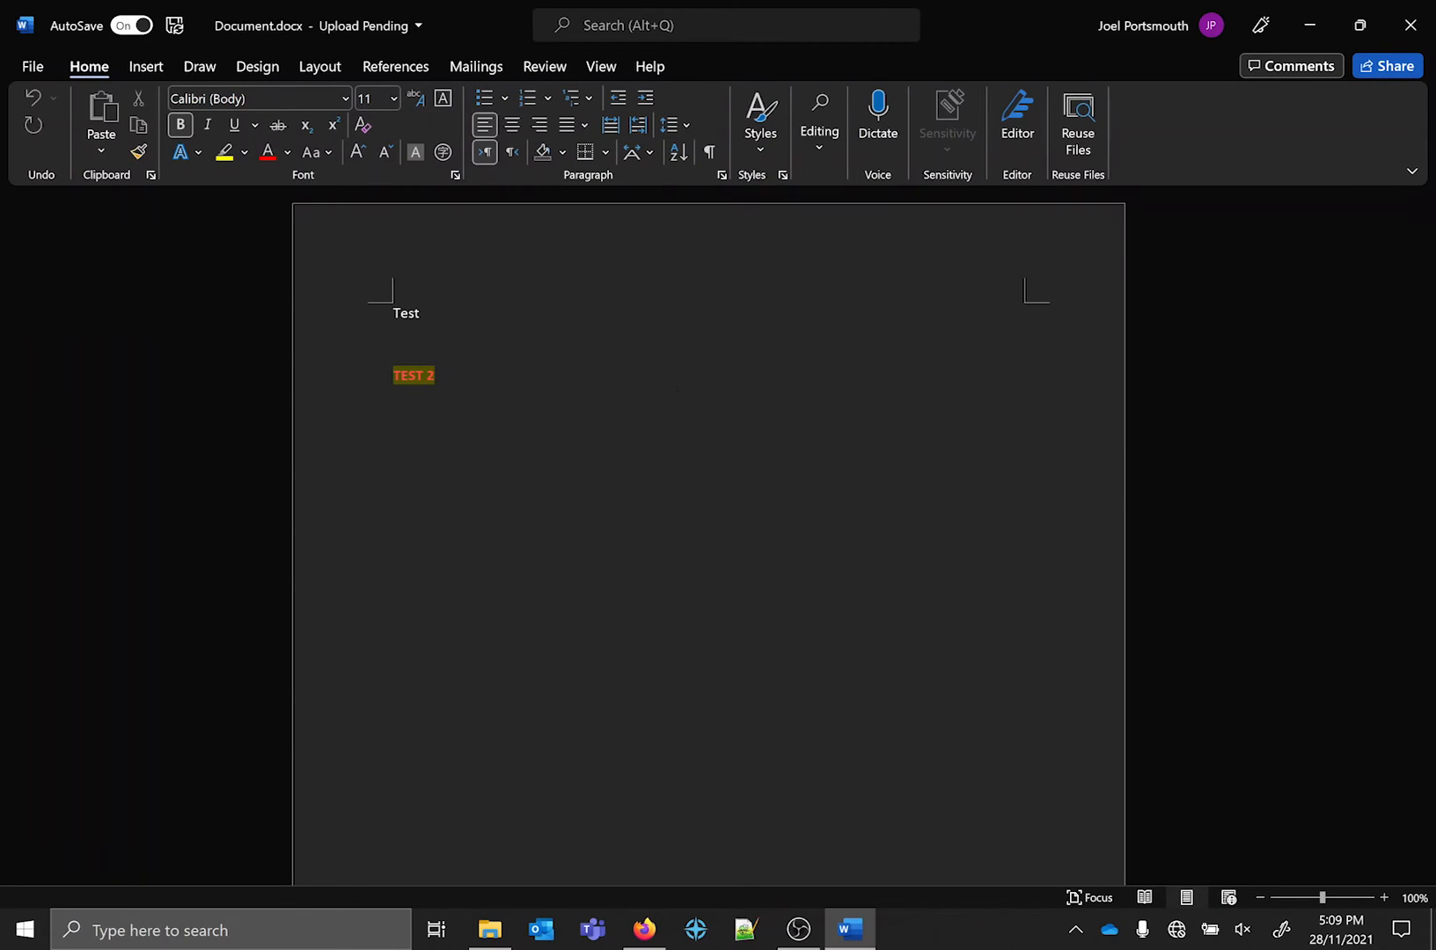
left_click(1427, 11)
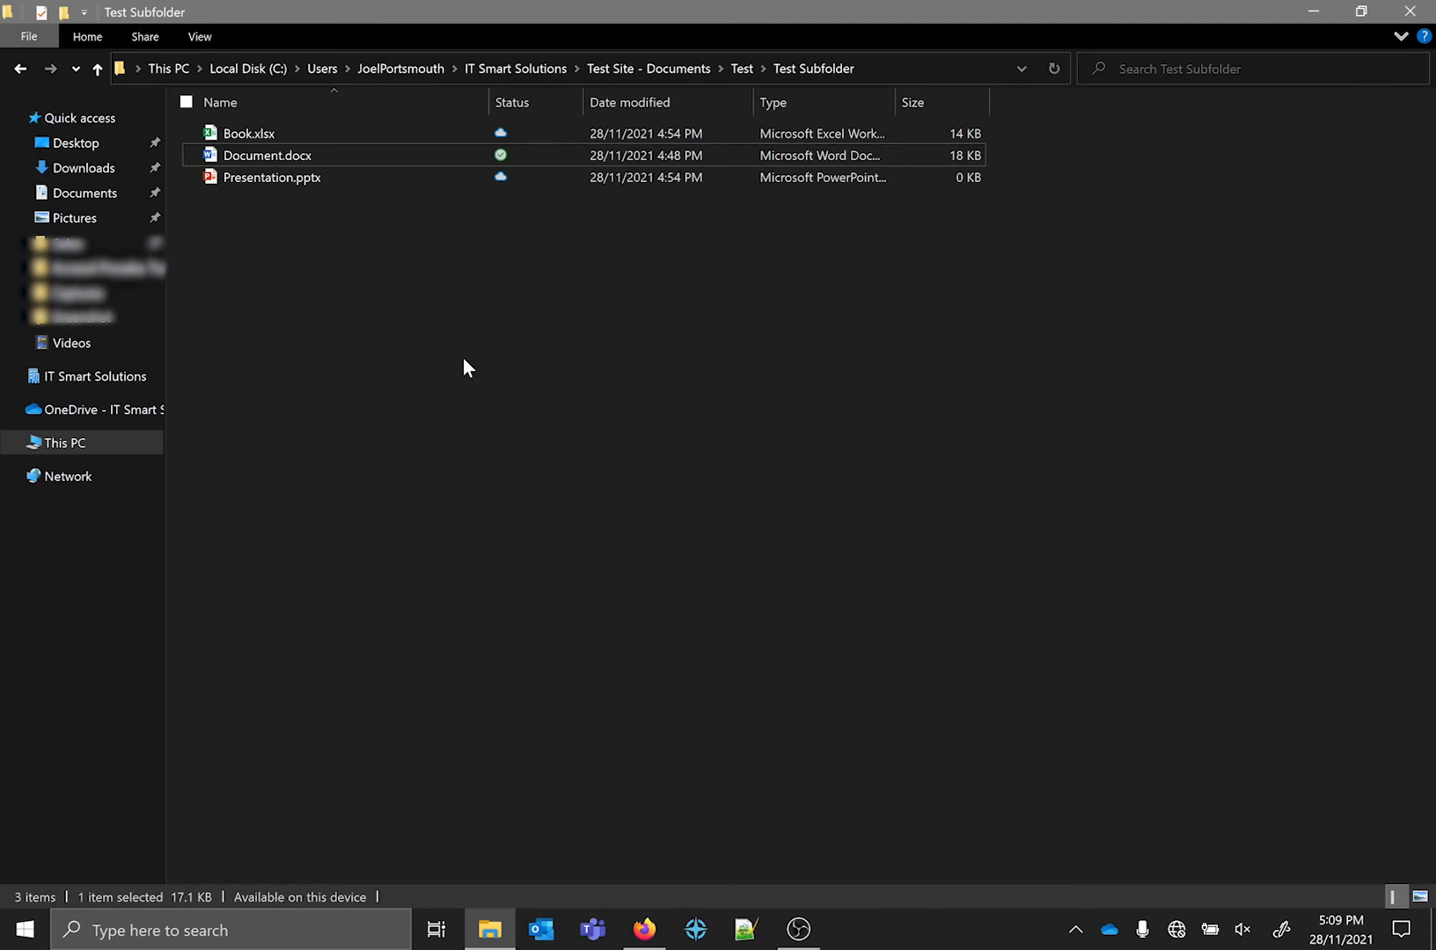
double_click(312, 131)
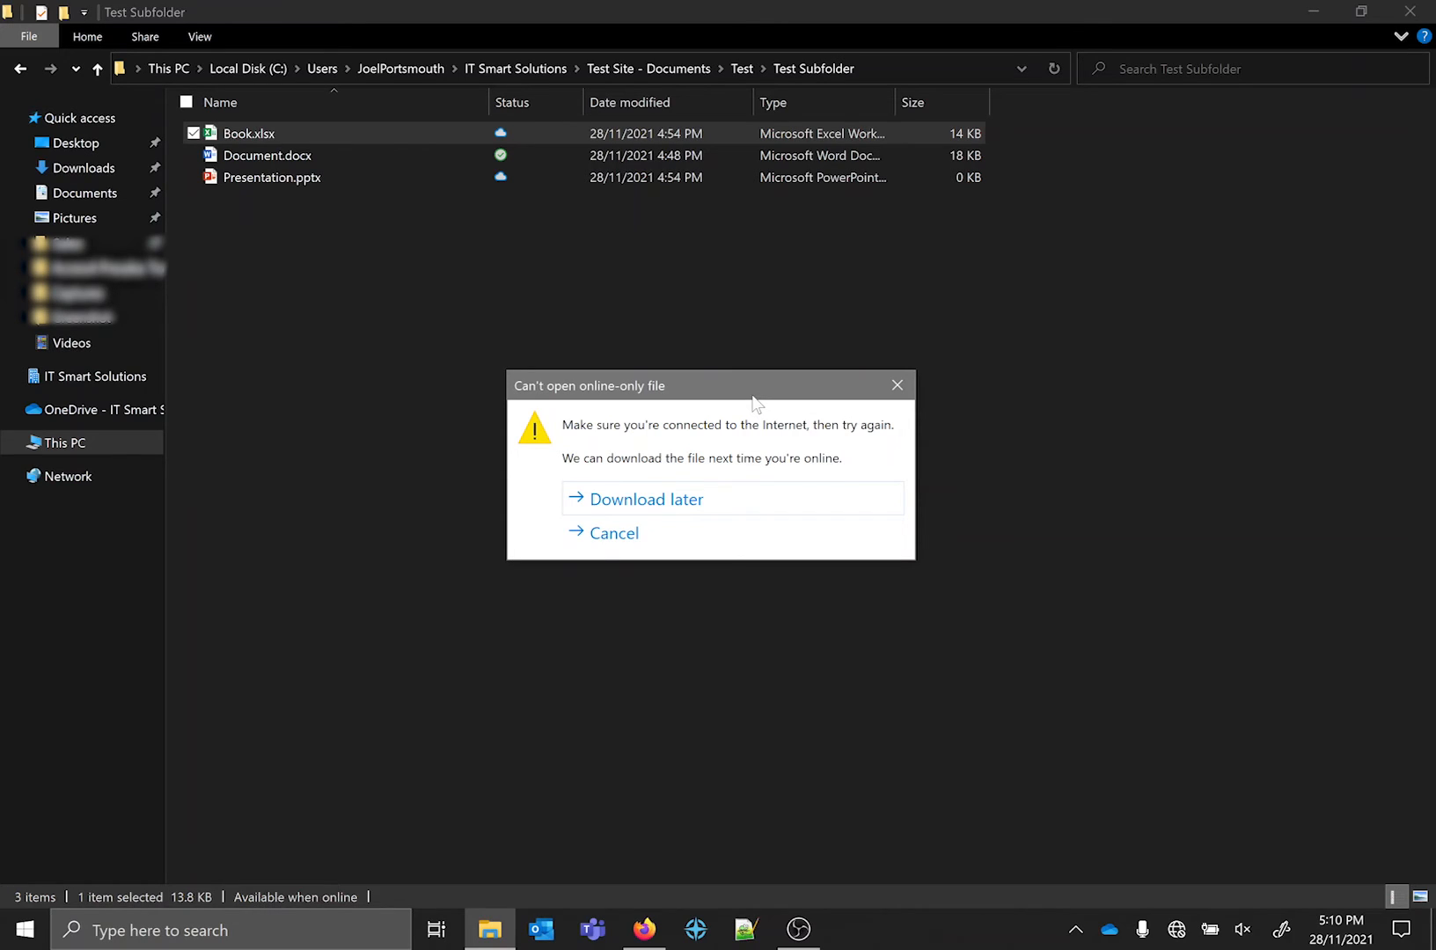
left_click(897, 386)
Reconnect the PC to its secured Wi-Fi network and return to the synced Test Subfolder.
left_click(1176, 930)
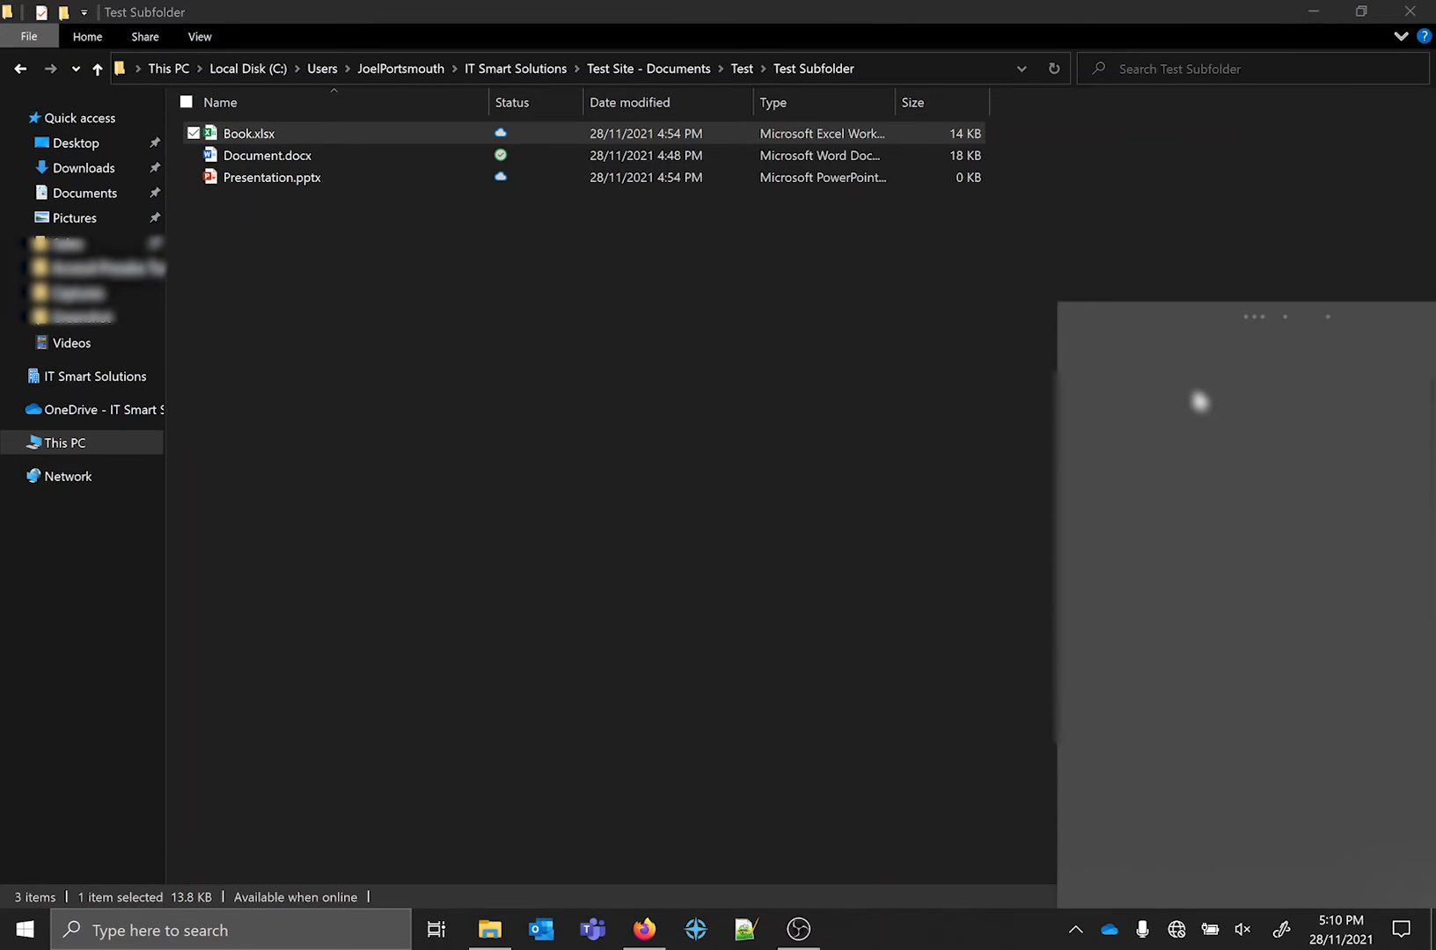
left_click(1234, 332)
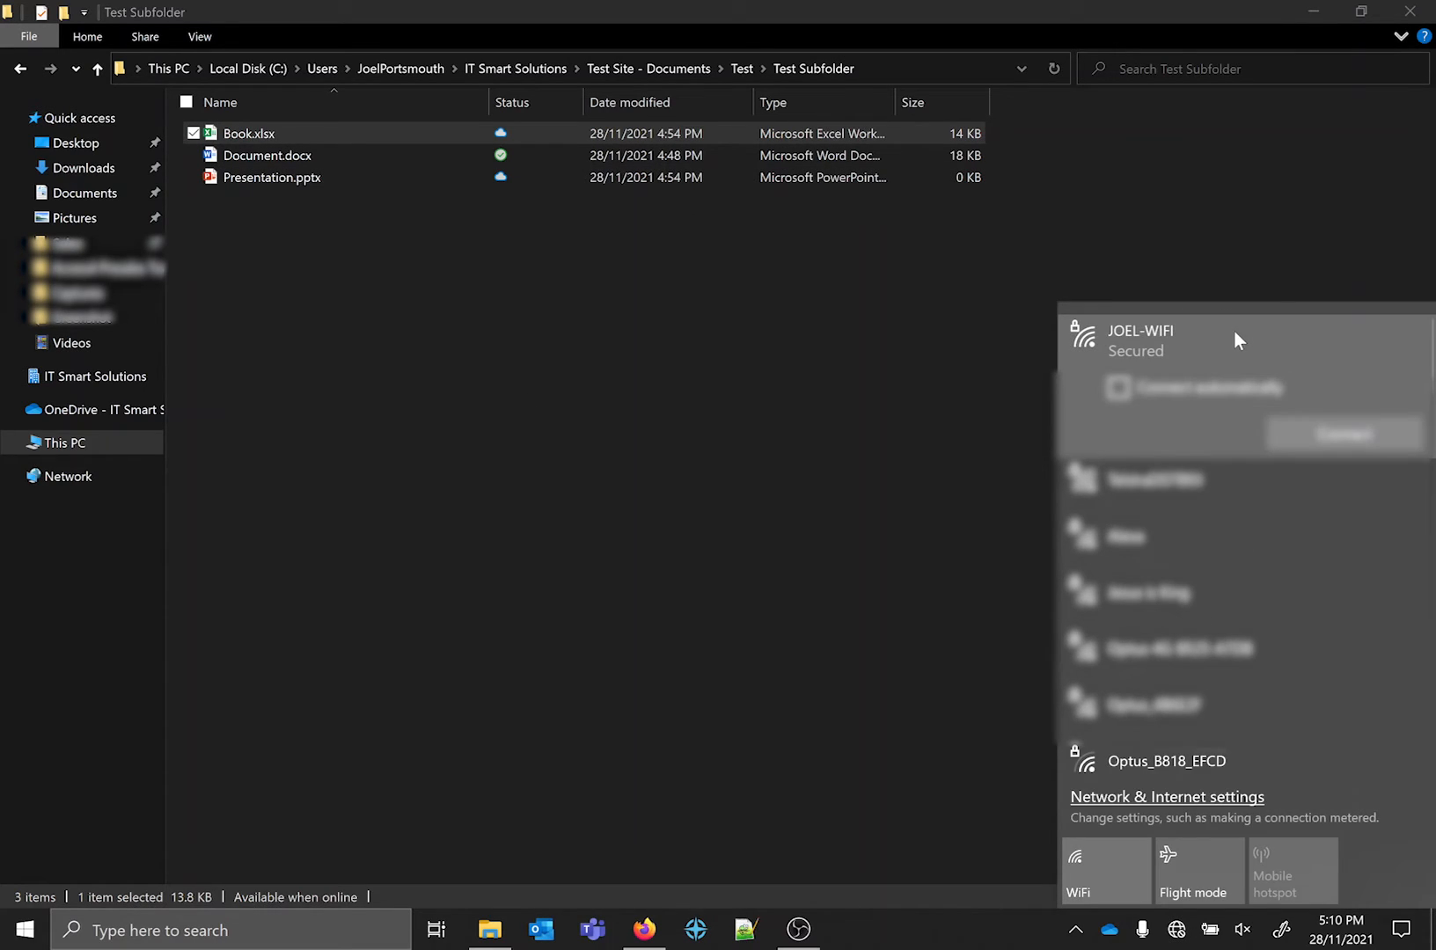
left_click(1322, 433)
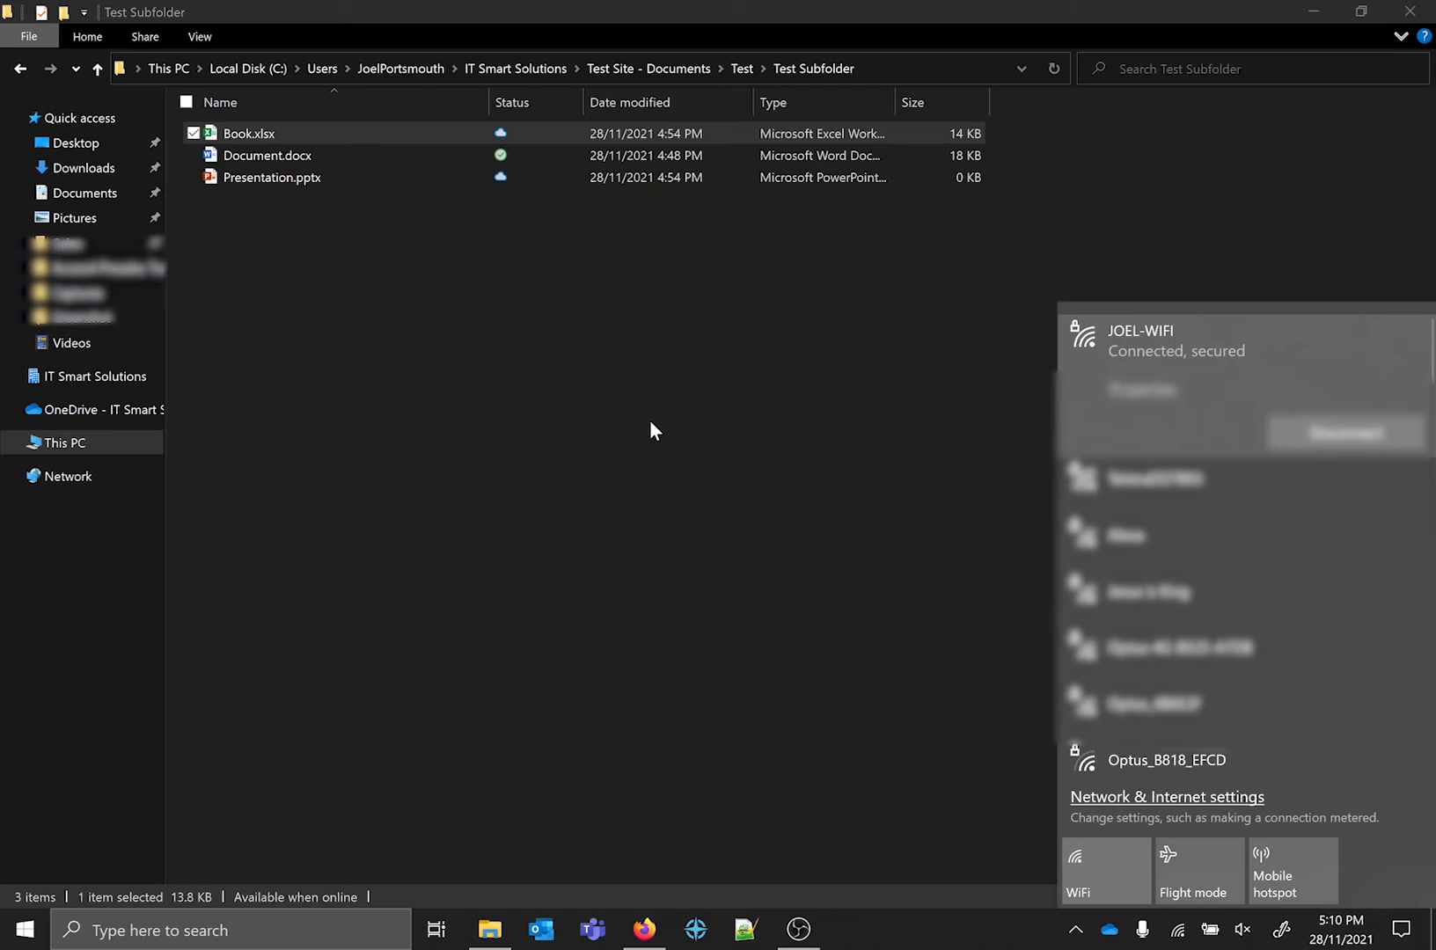
left_click(650, 421)
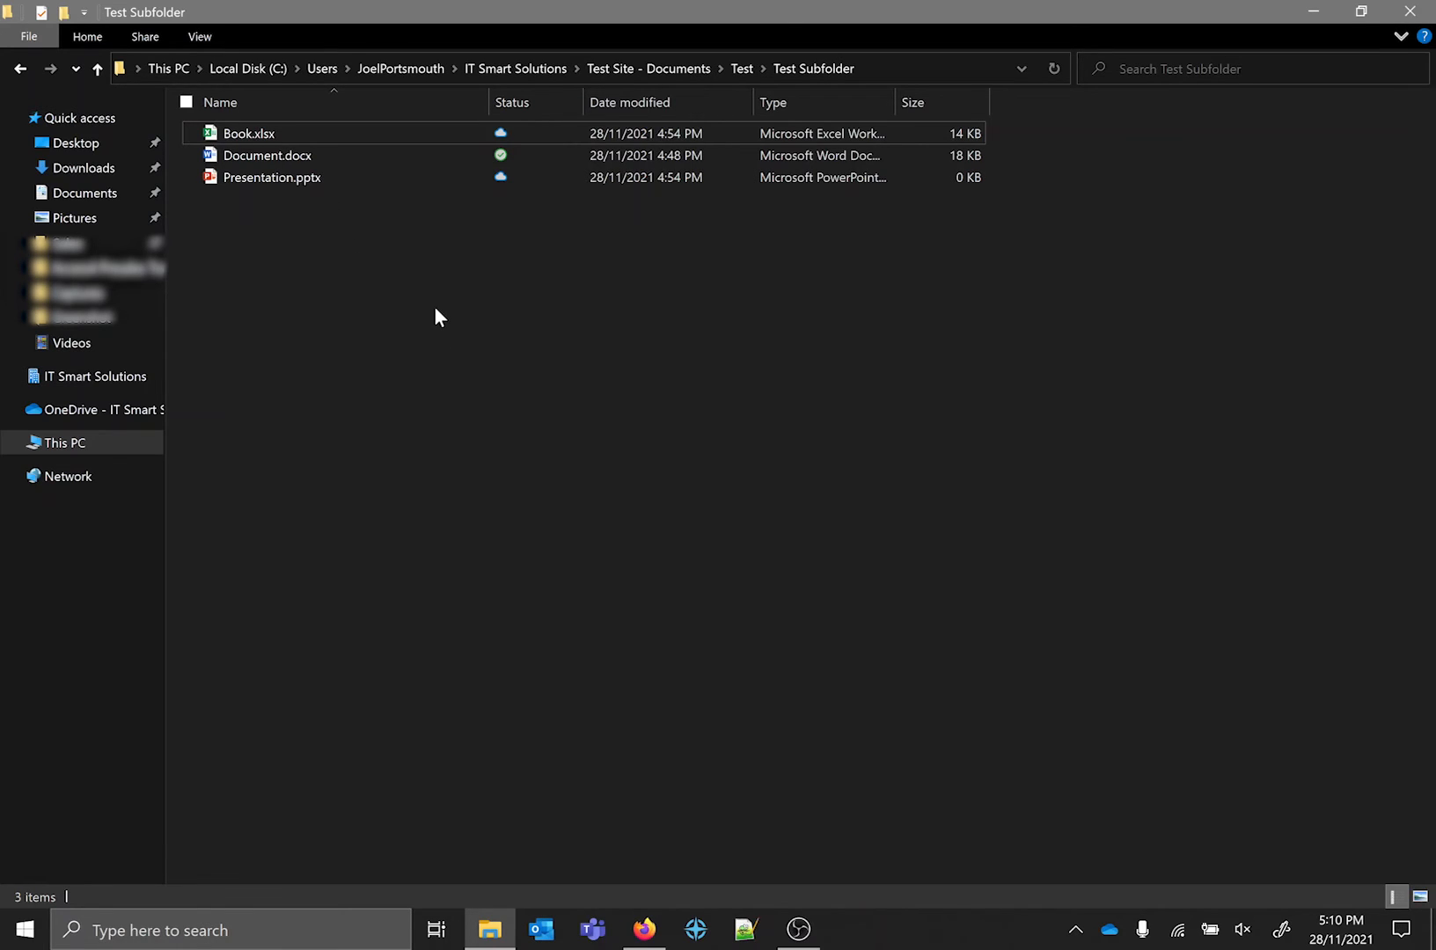
Examine the OneDrive availability options for the files in Test Subfolder, including those for Presentation.pptx.
right_click(333, 150)
left_click(497, 307)
right_click(331, 148)
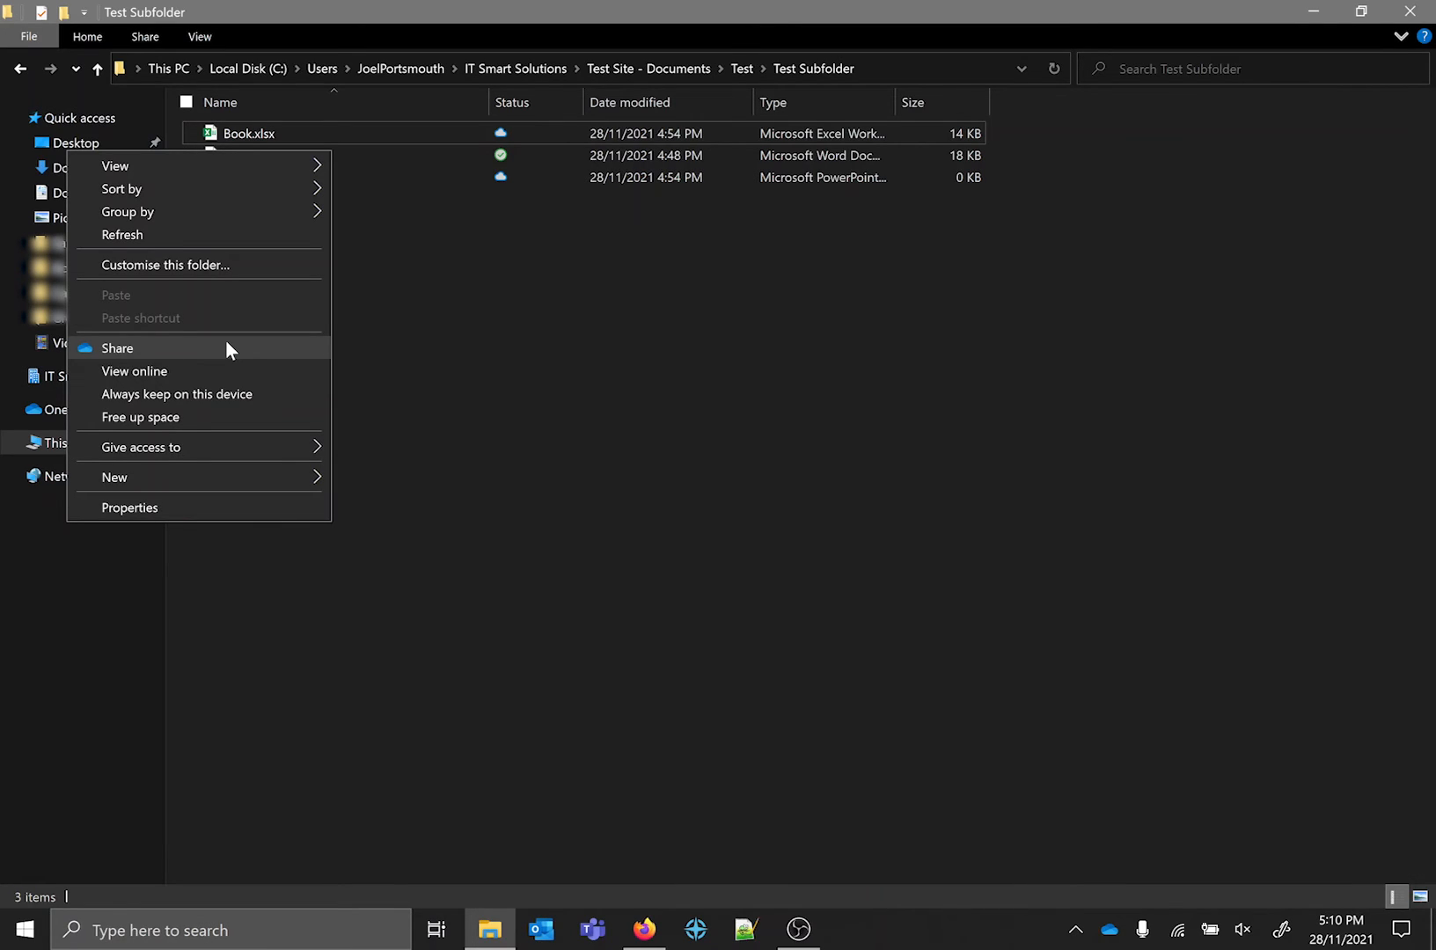
left_click(257, 387)
right_click(322, 180)
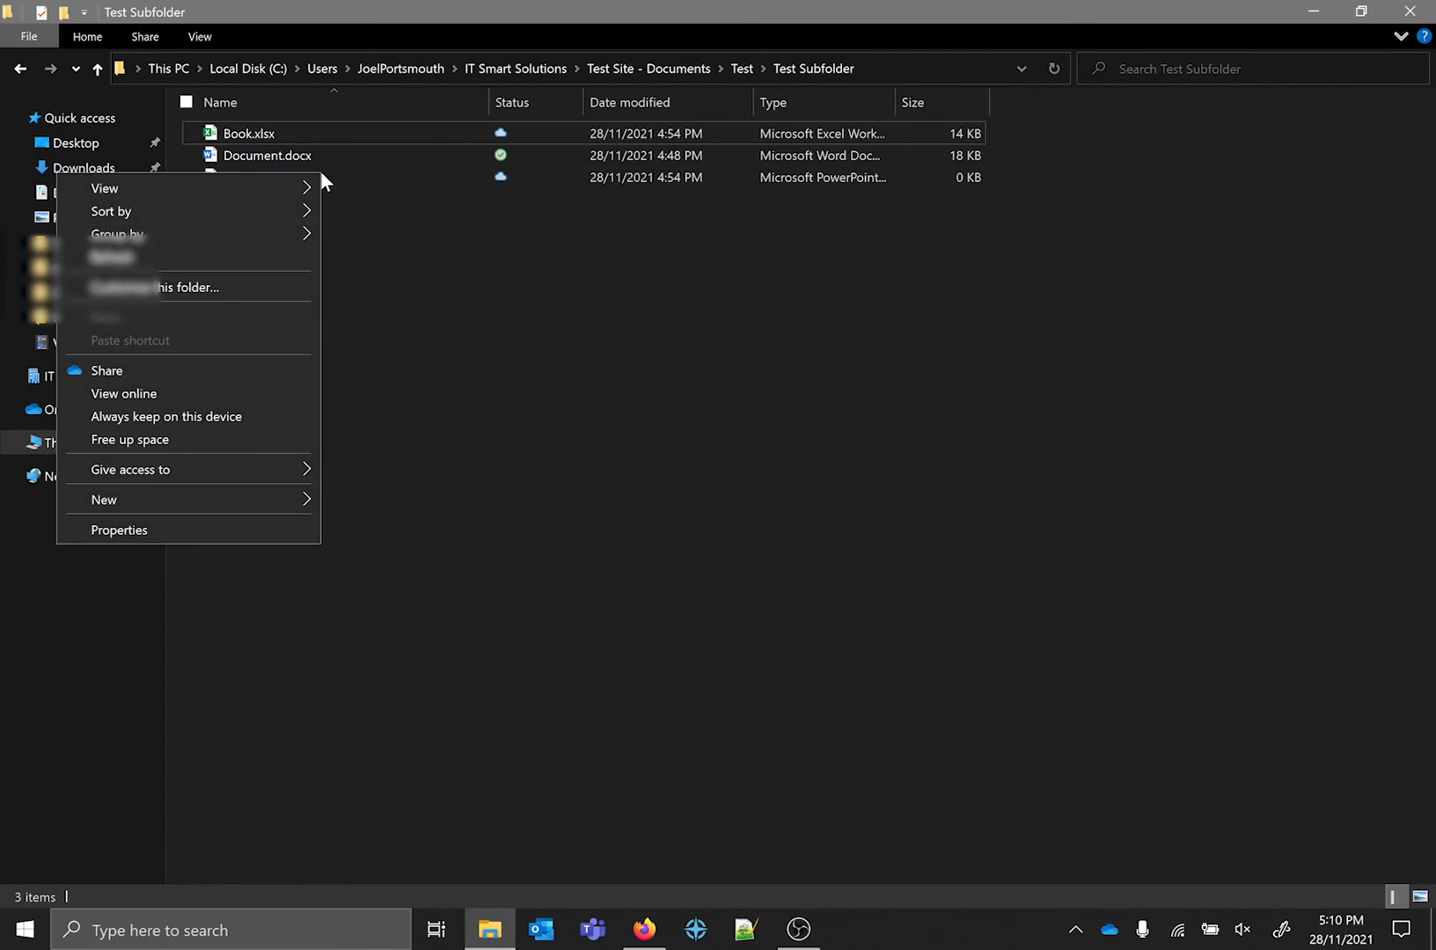
left_click(327, 202)
left_click(245, 178)
right_click(249, 173)
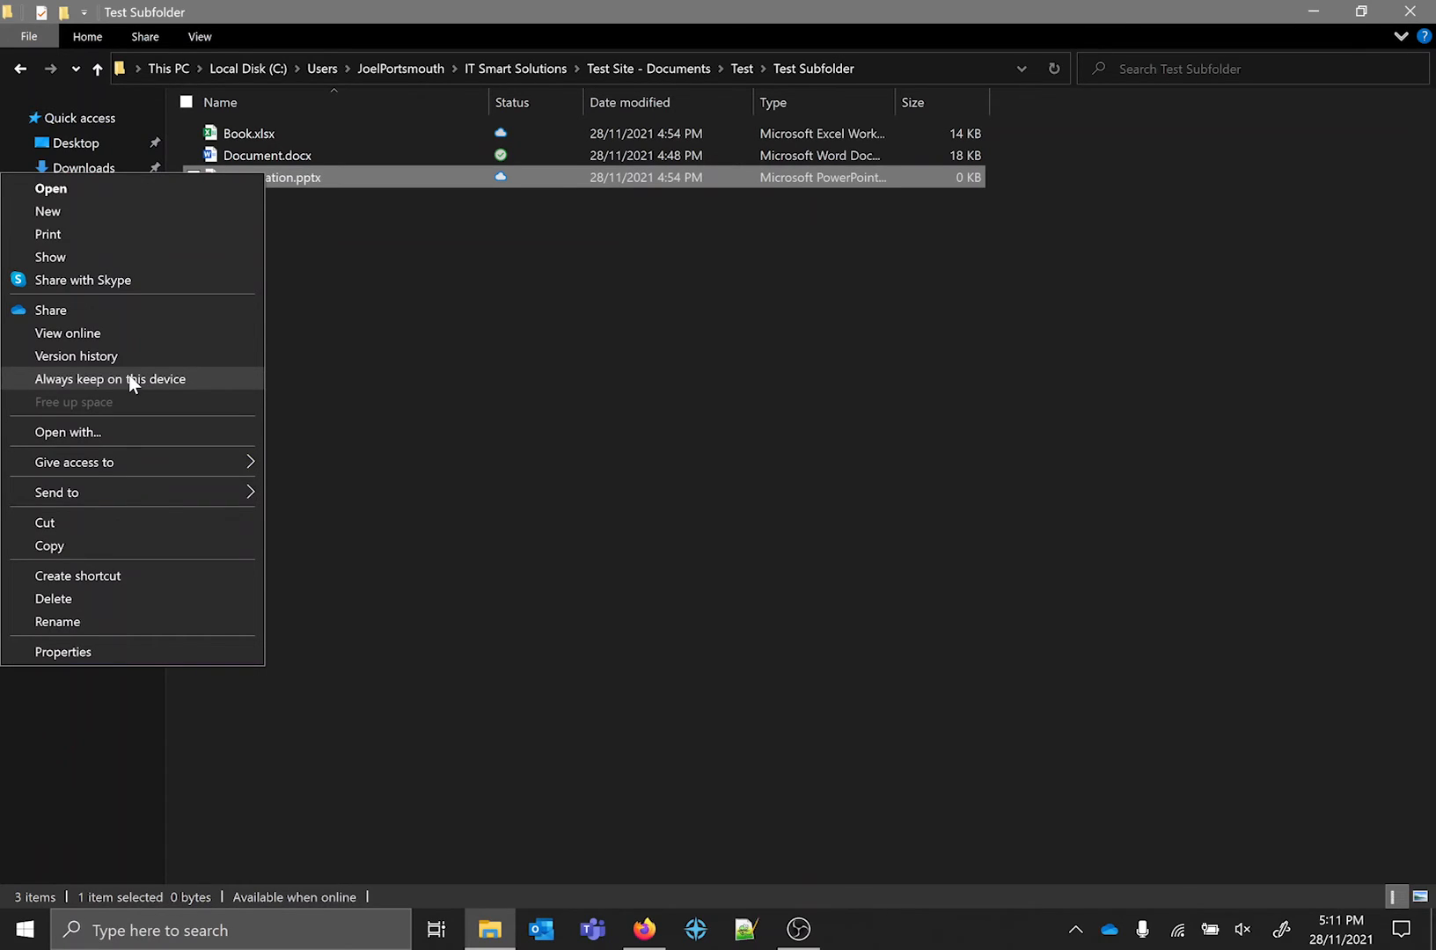
left_click(710, 318)
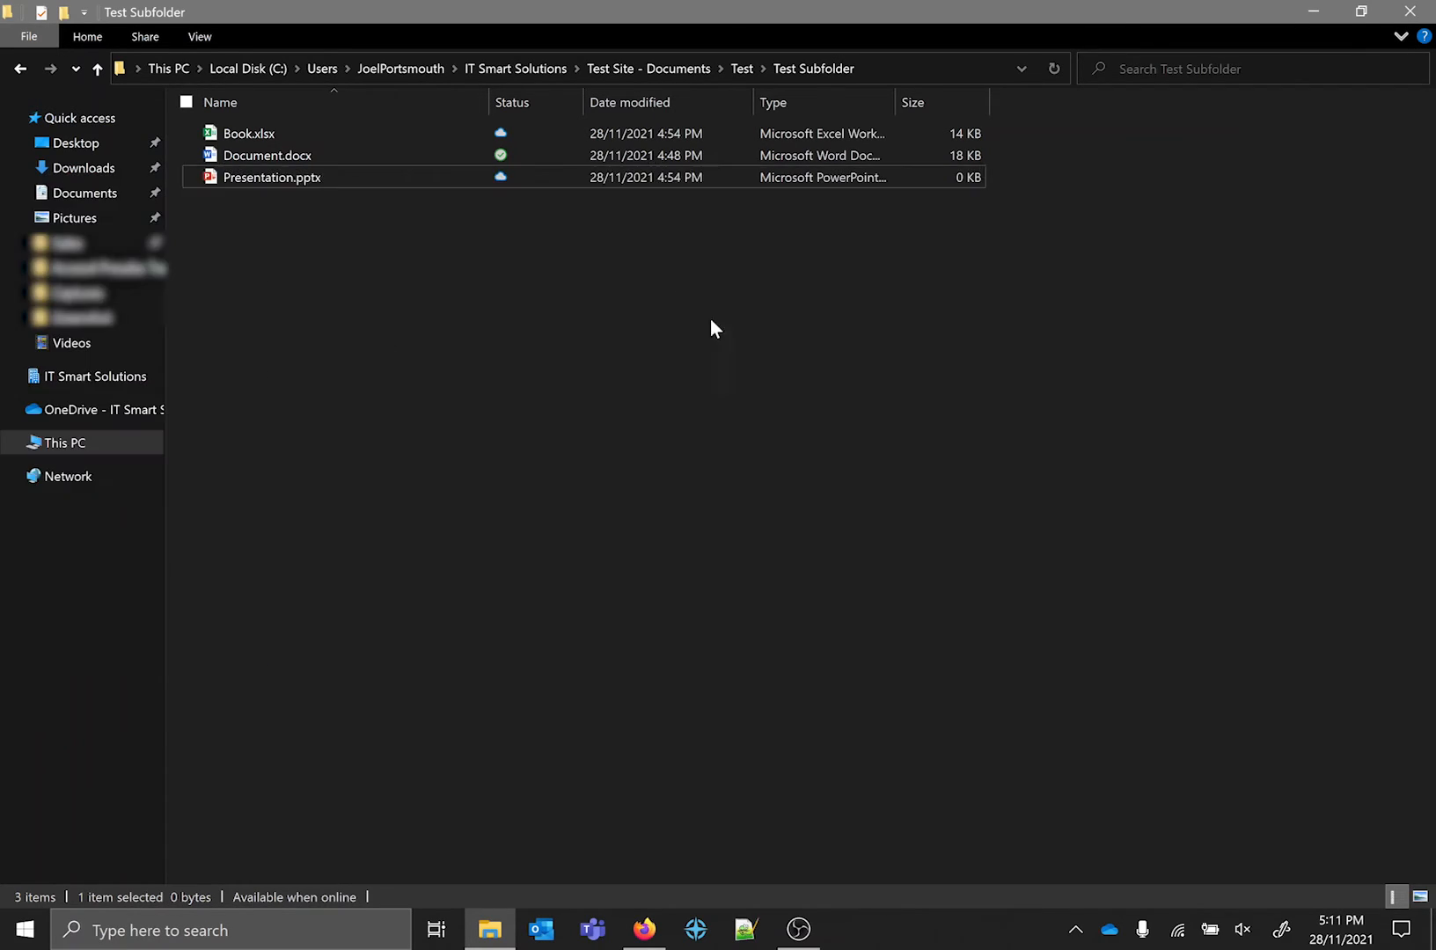
left_click(339, 174)
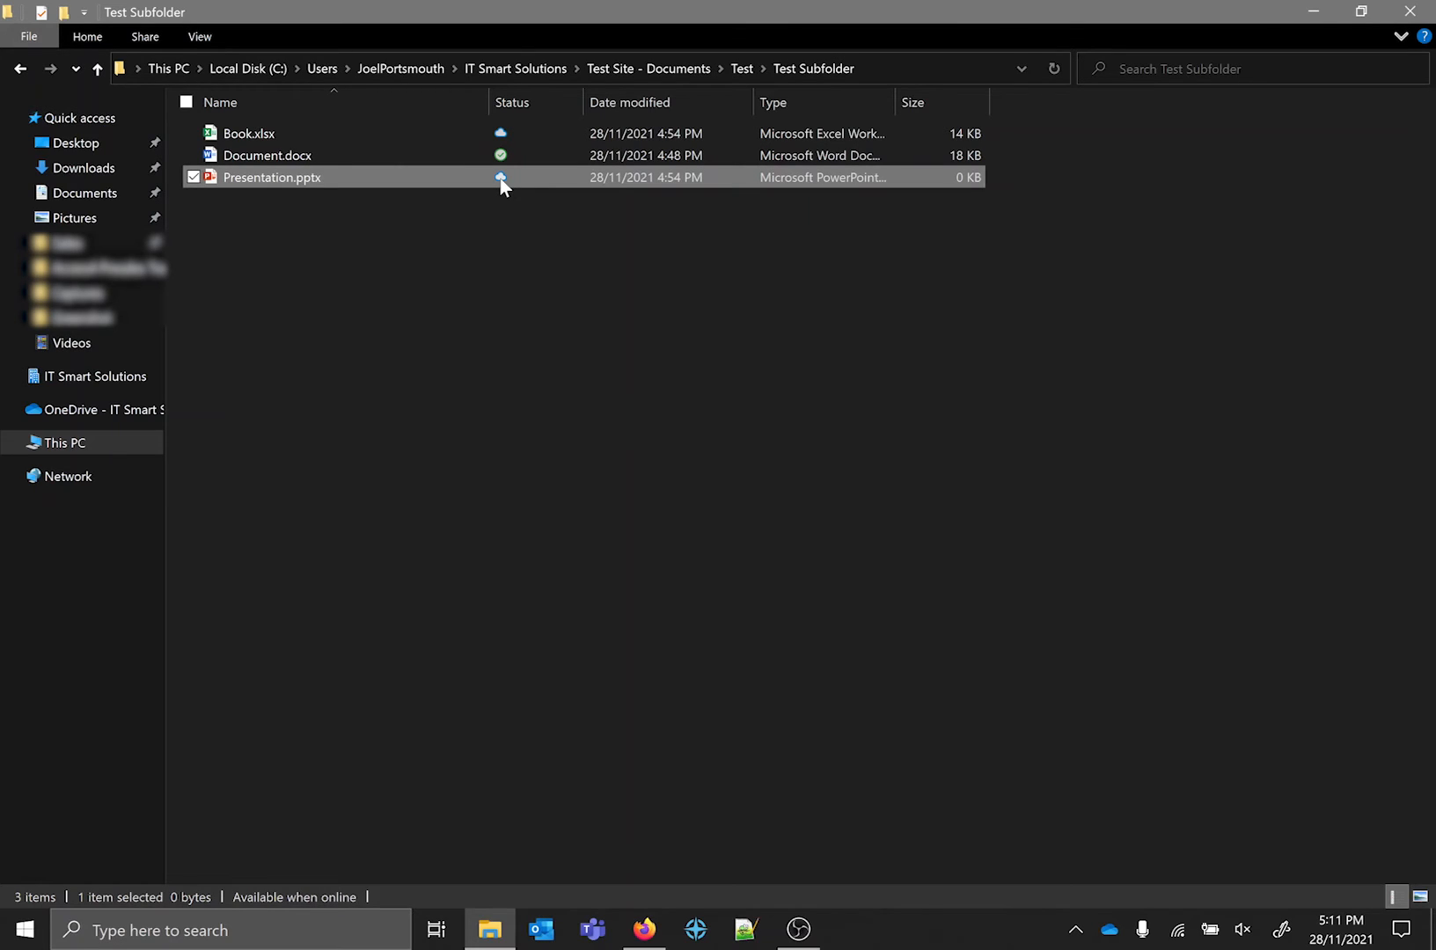
Go up to the Test folder and review the OneDrive availability options for the whole Test Subfolder.
left_click(759, 480)
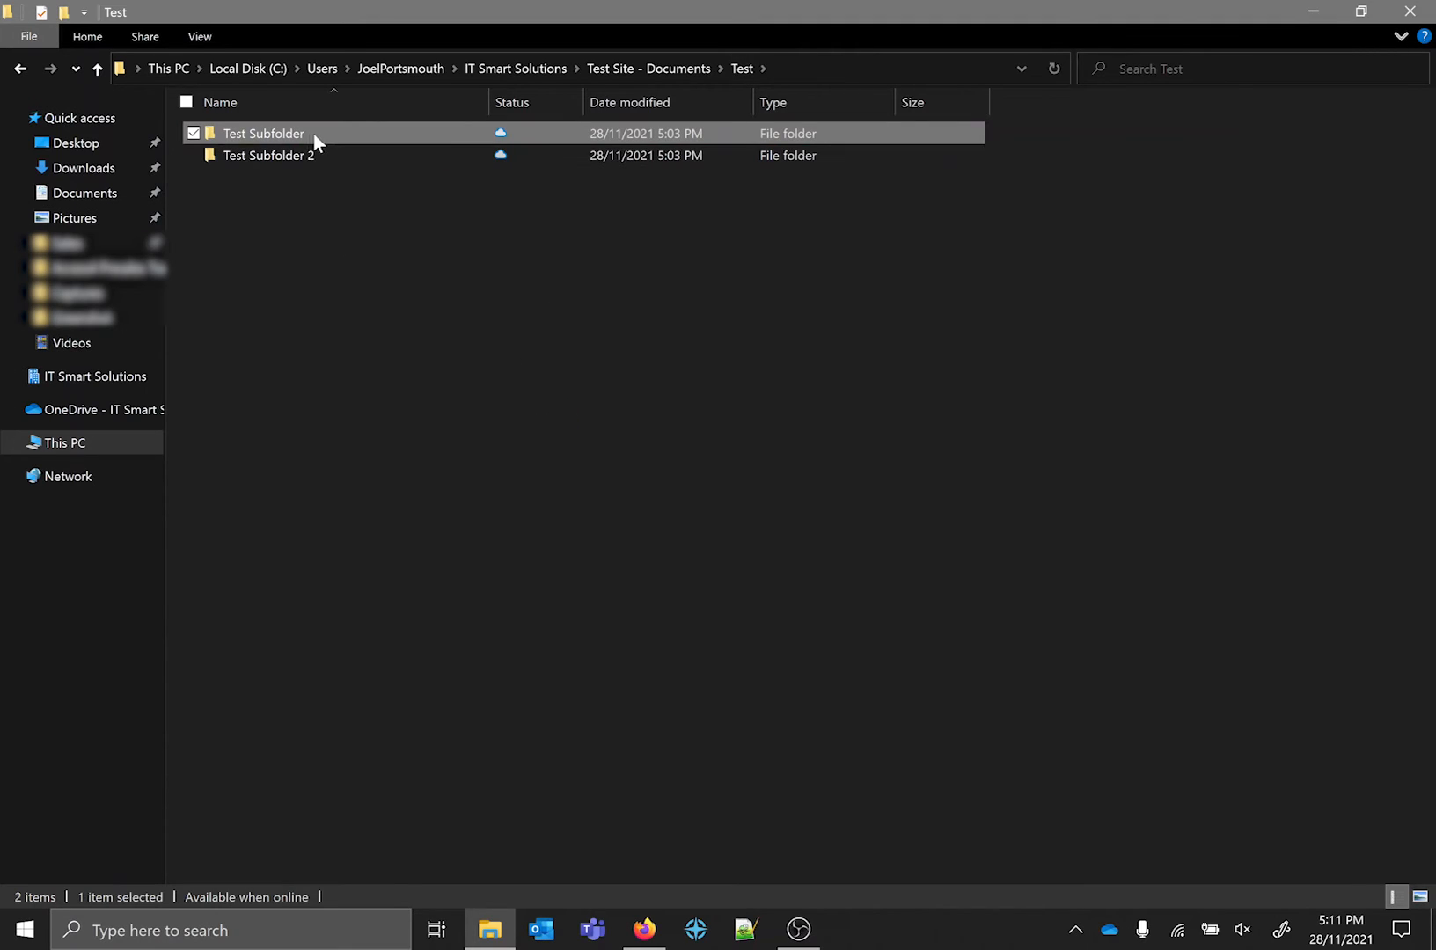
right_click(307, 133)
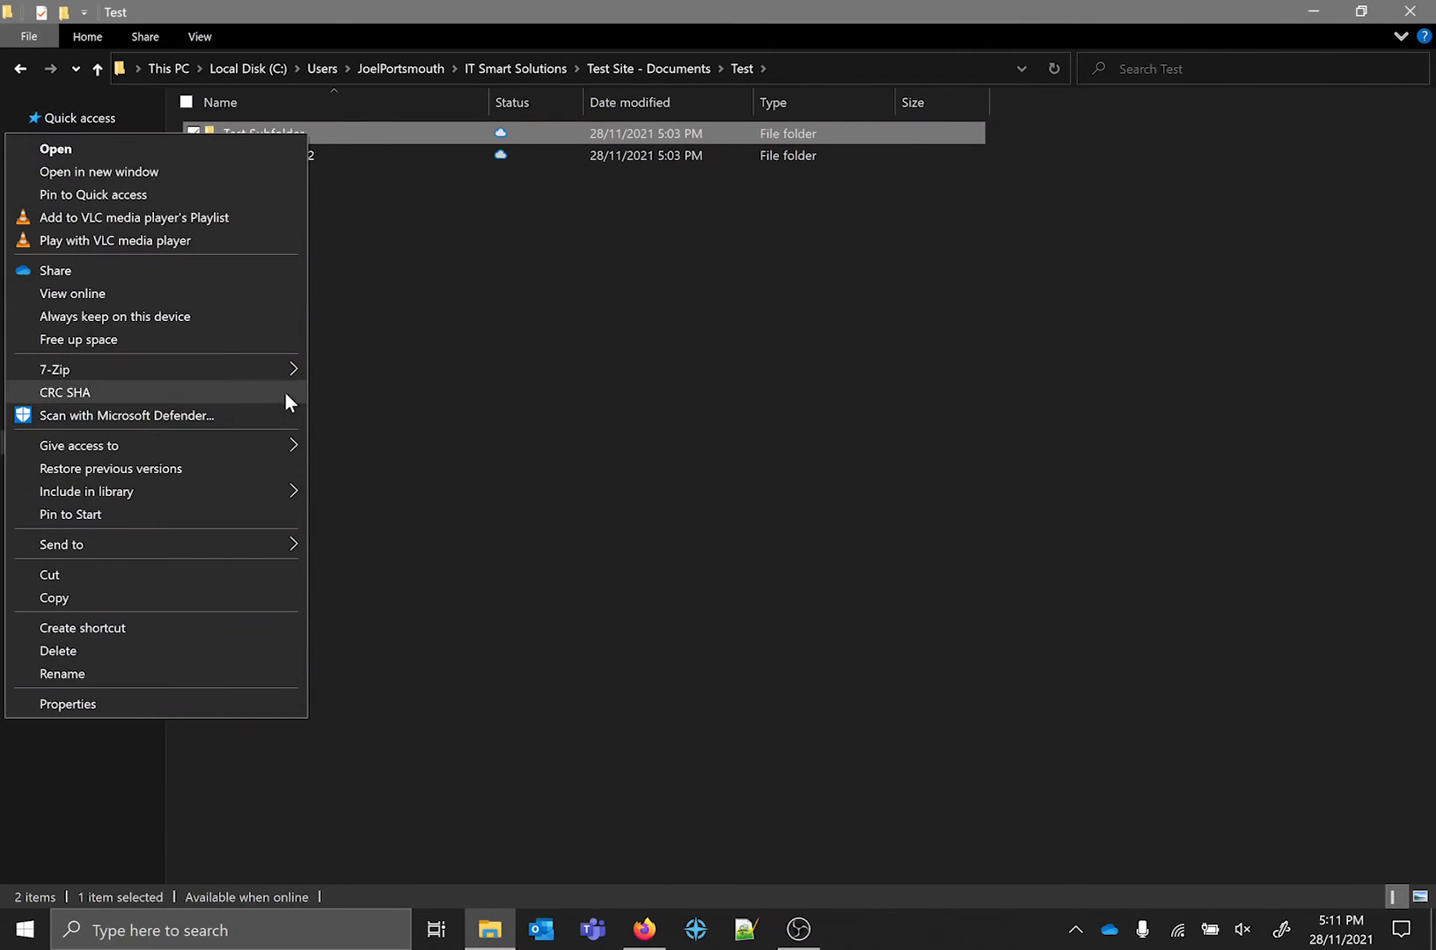
left_click(117, 335)
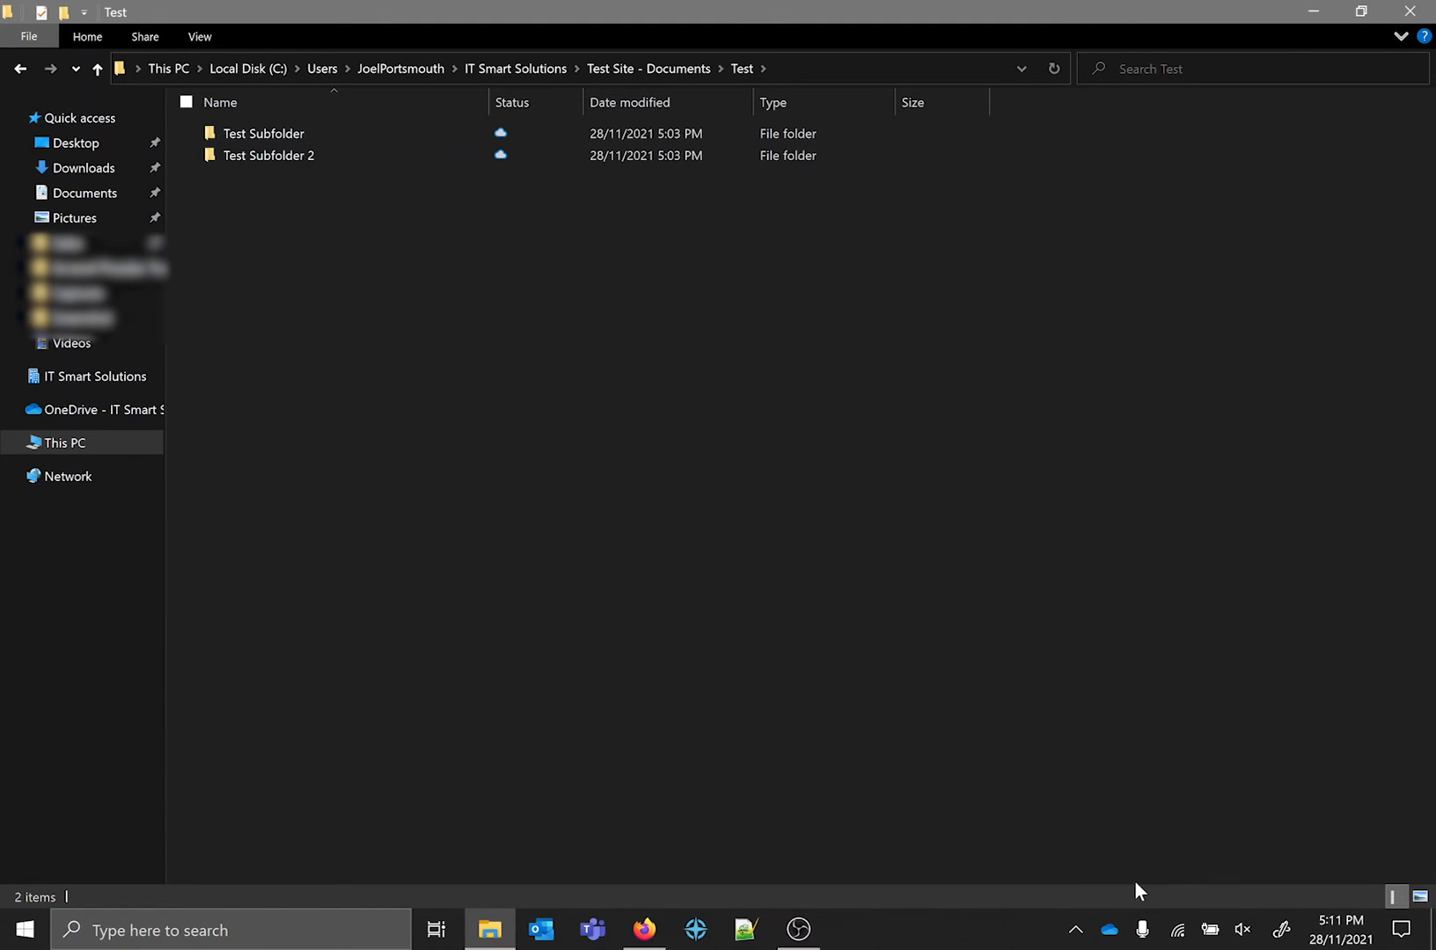
Open the OneDrive settings and review the general and Files On-Demand options and the account's synced locations.
right_click(1111, 932)
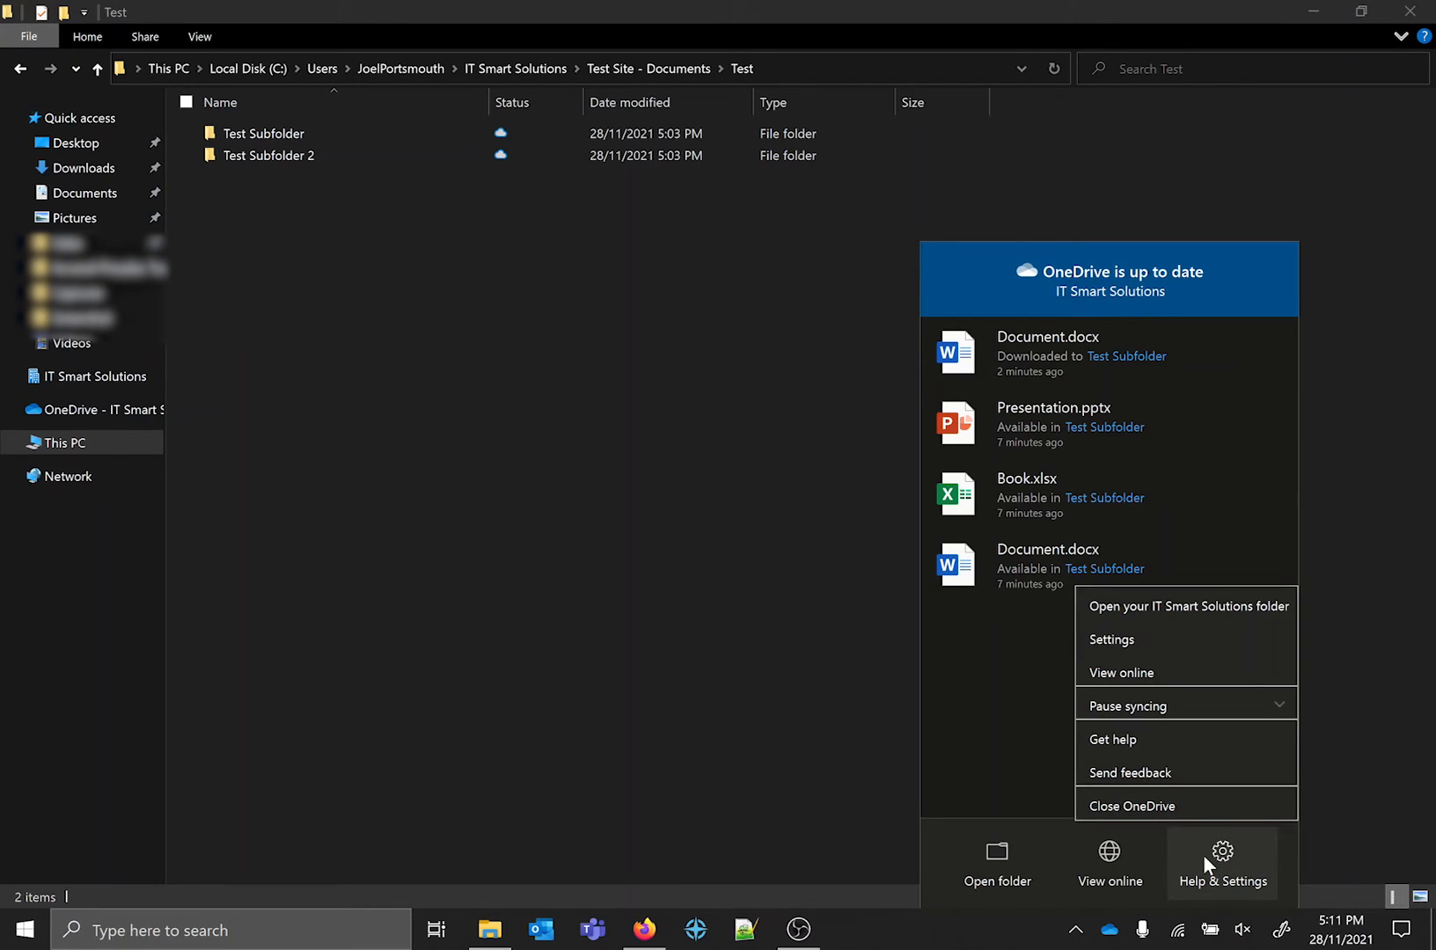
left_click(1117, 640)
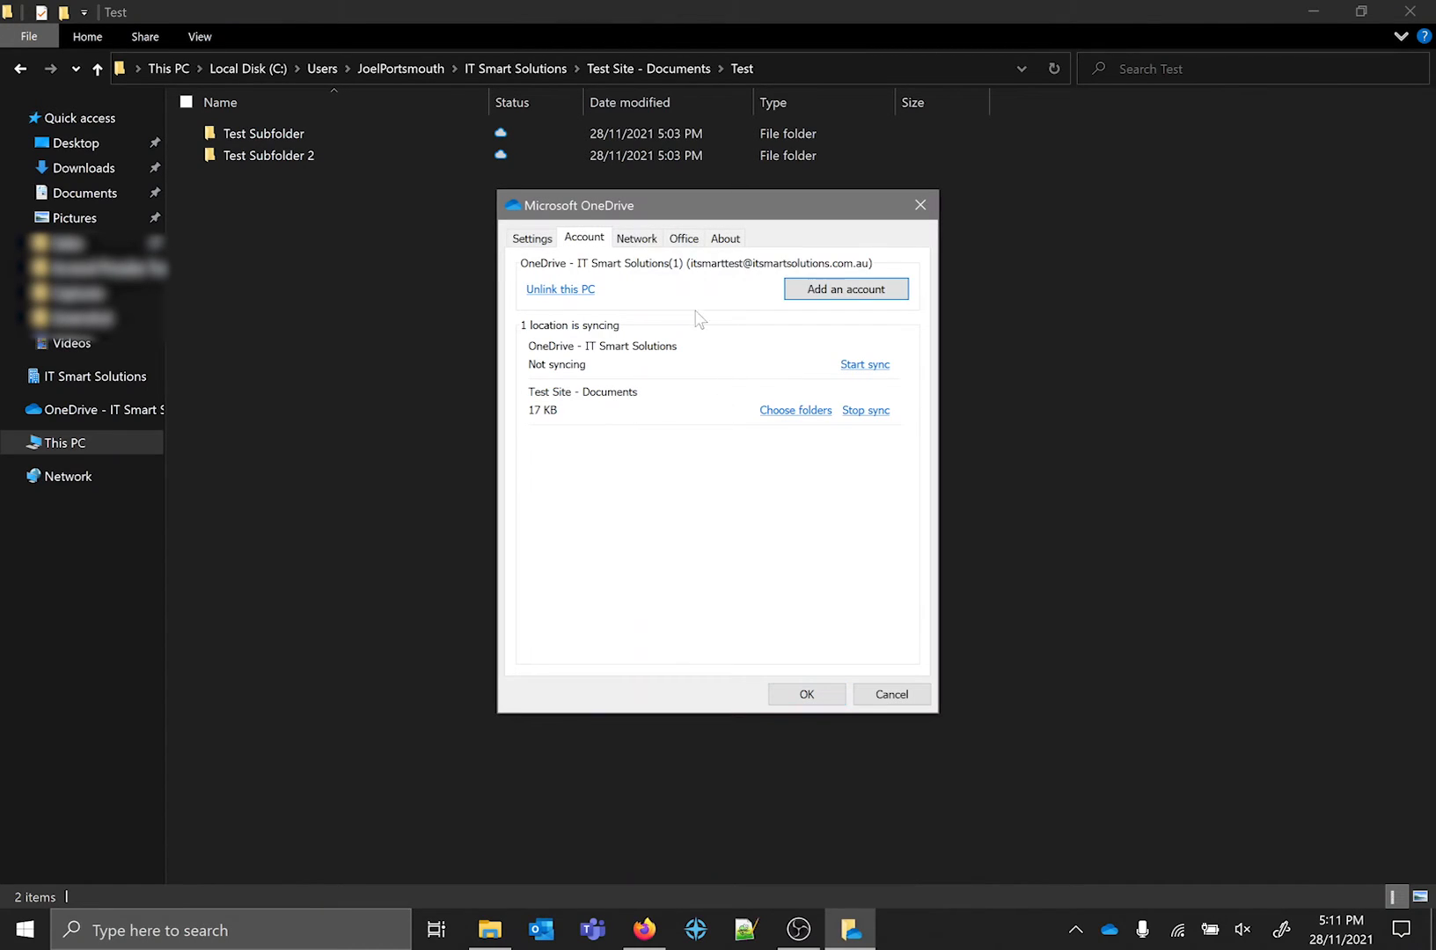
left_click(527, 237)
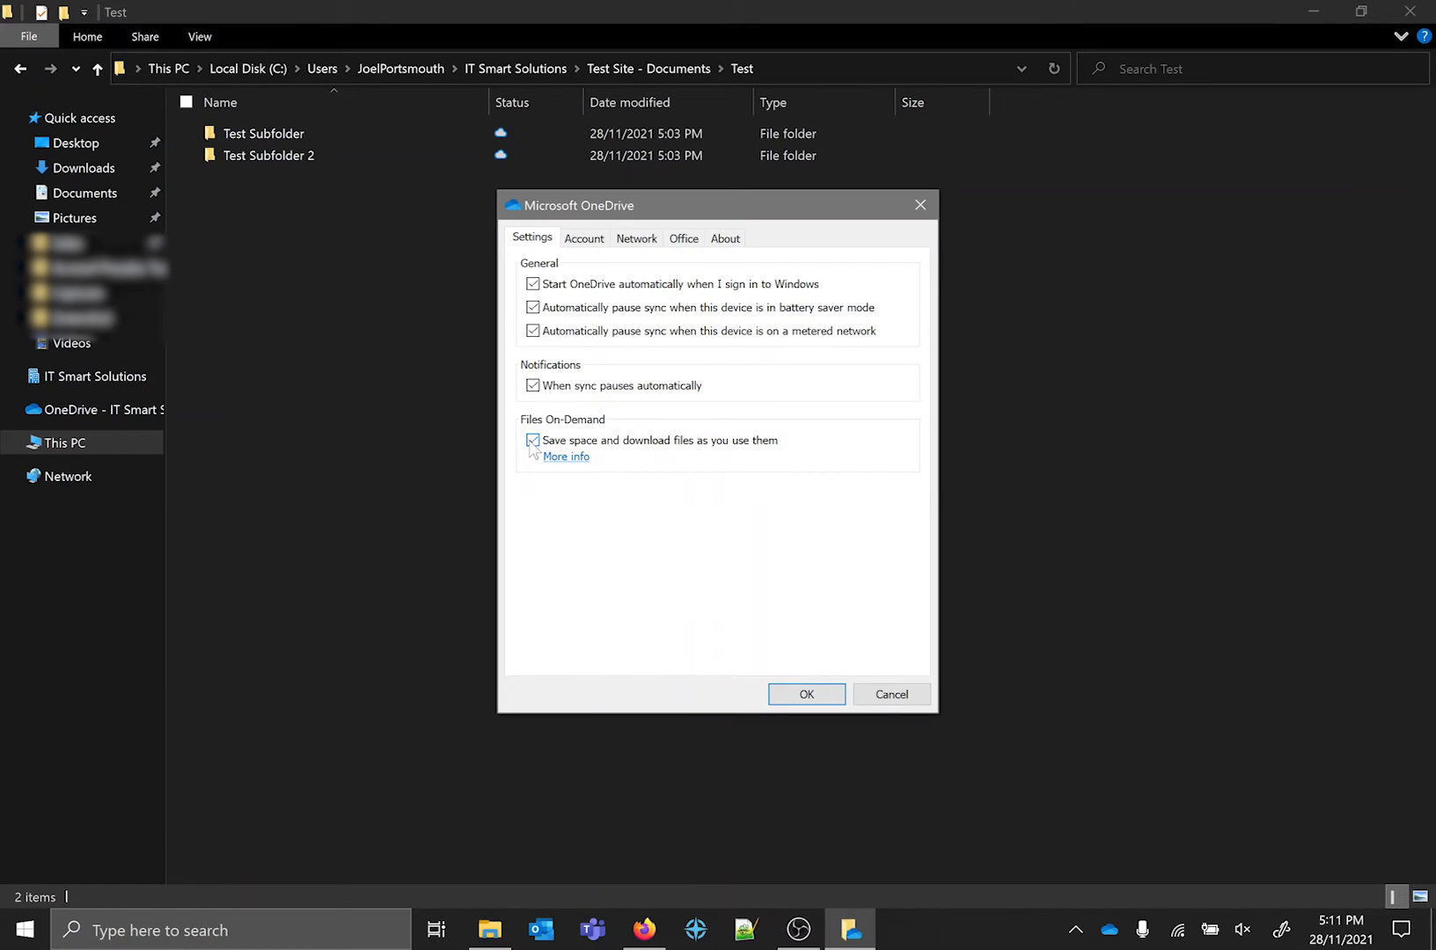
left_click(588, 239)
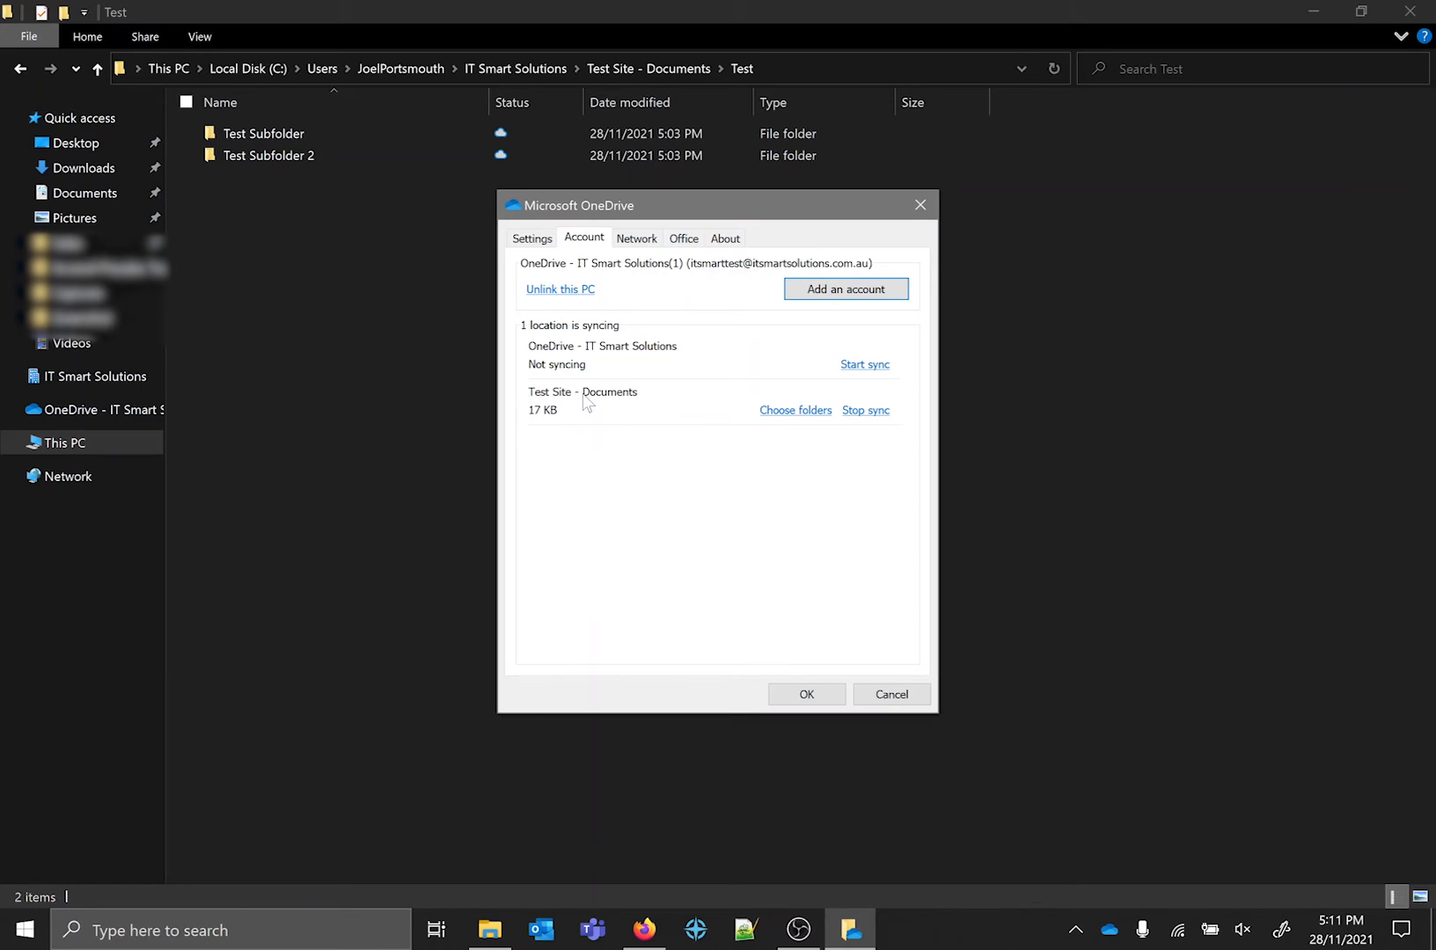
Try excluding Test Subfolder from the visible folders of "Test Site - Documents", inspect both subfolders' contents, and cancel the selection.
left_click(783, 410)
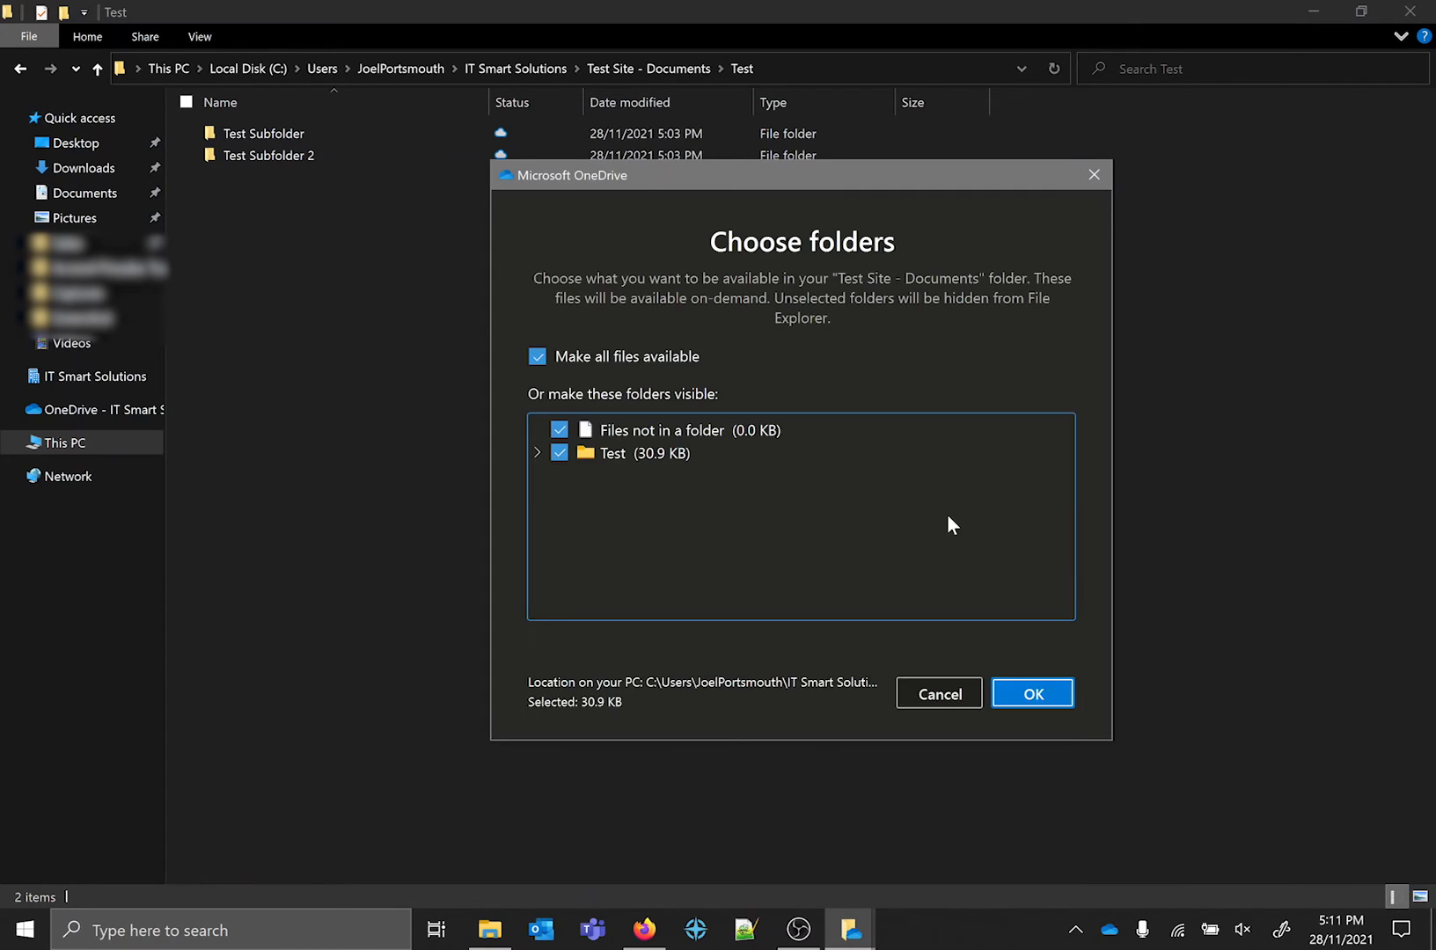
left_click(536, 452)
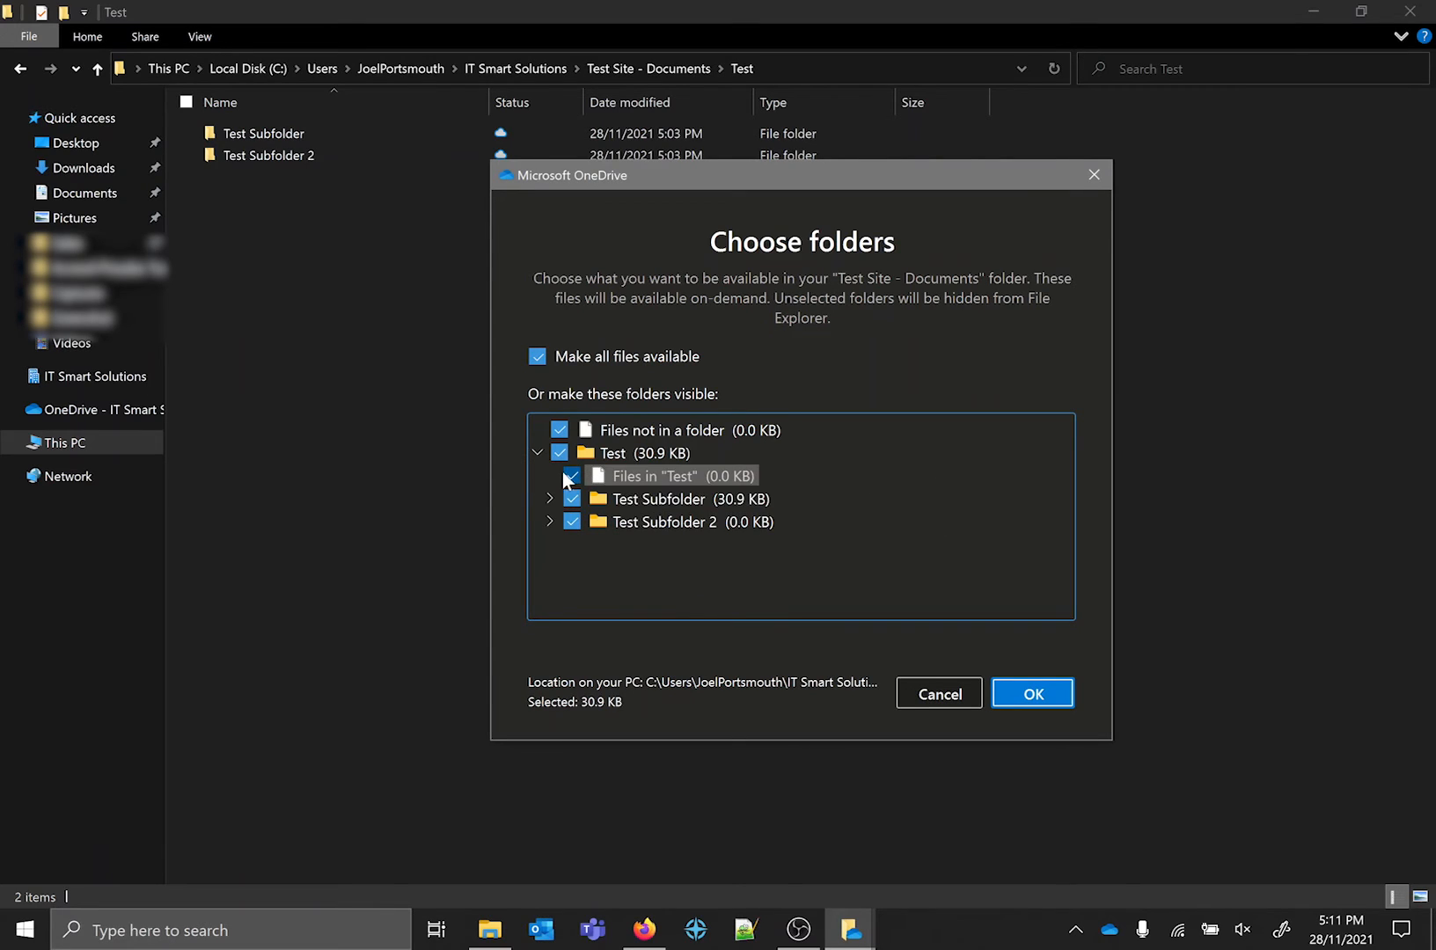
left_click(572, 498)
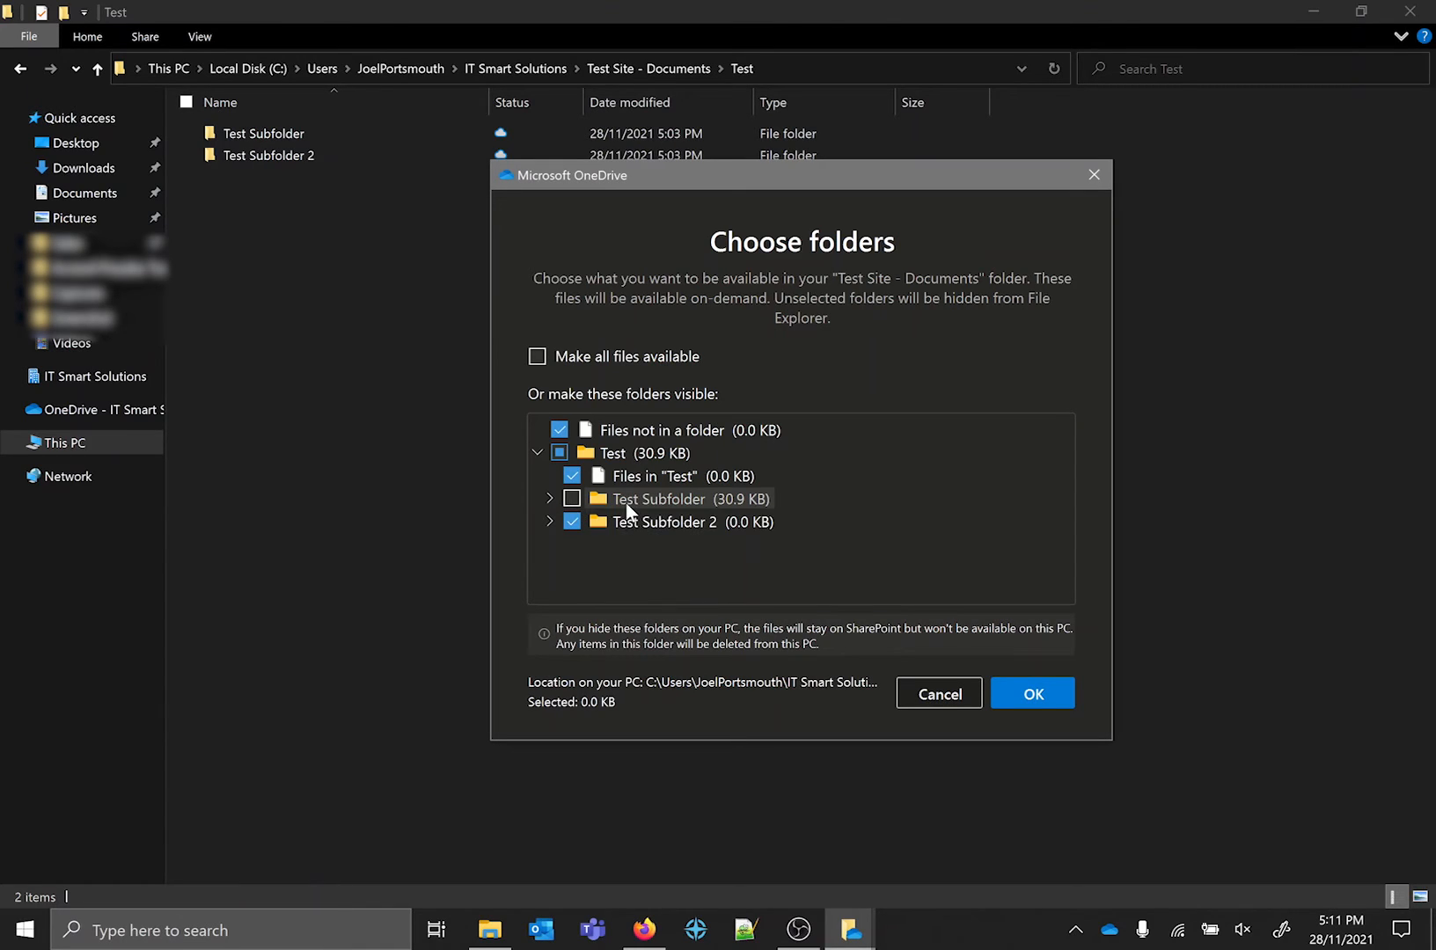
left_click(549, 498)
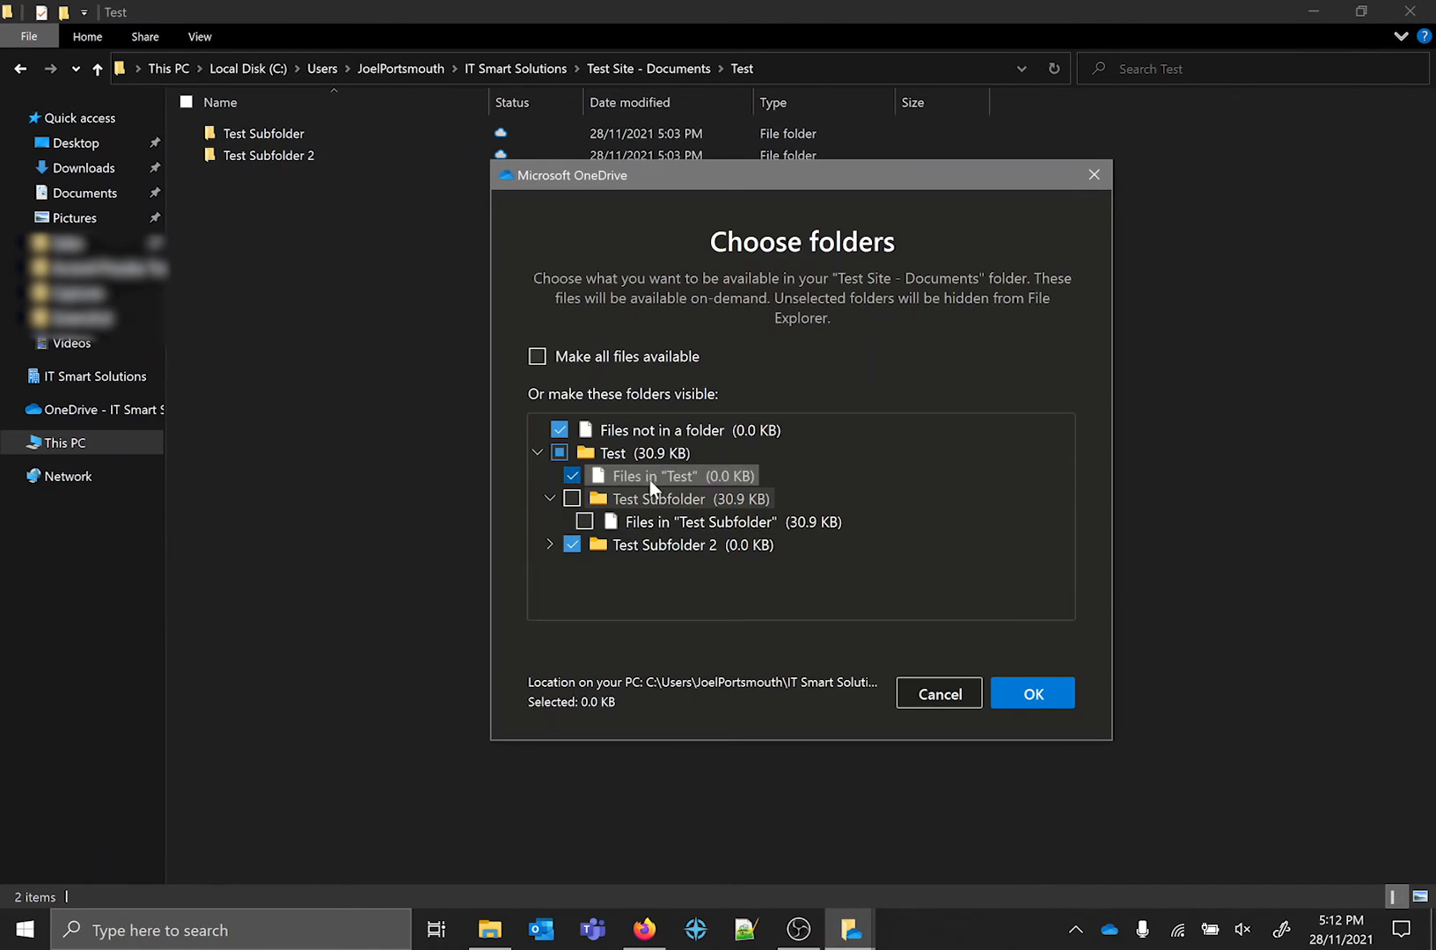
left_click(549, 544)
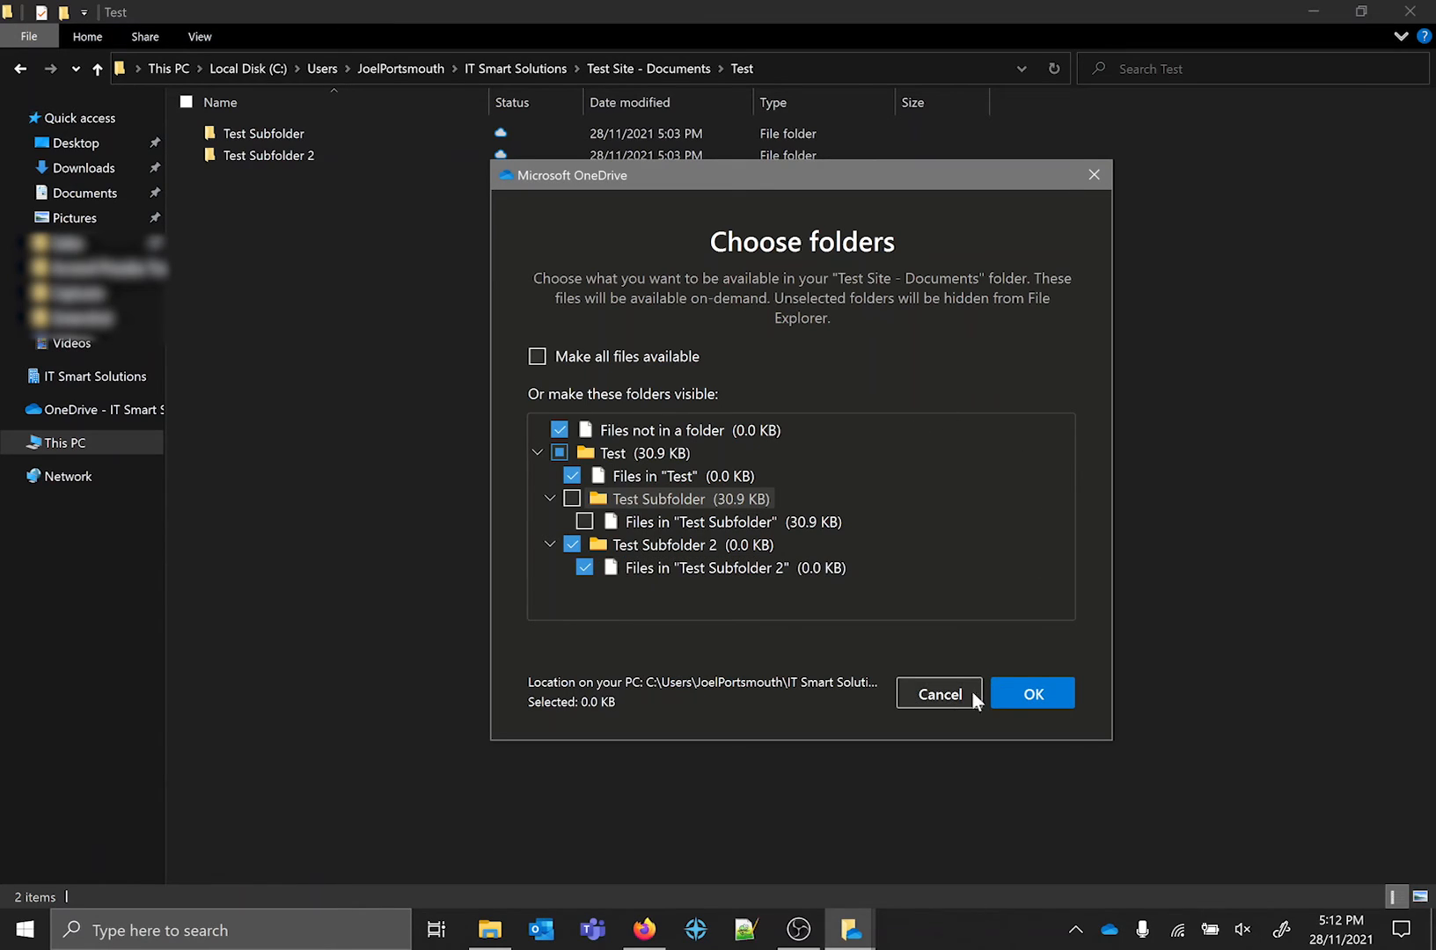
left_click(939, 695)
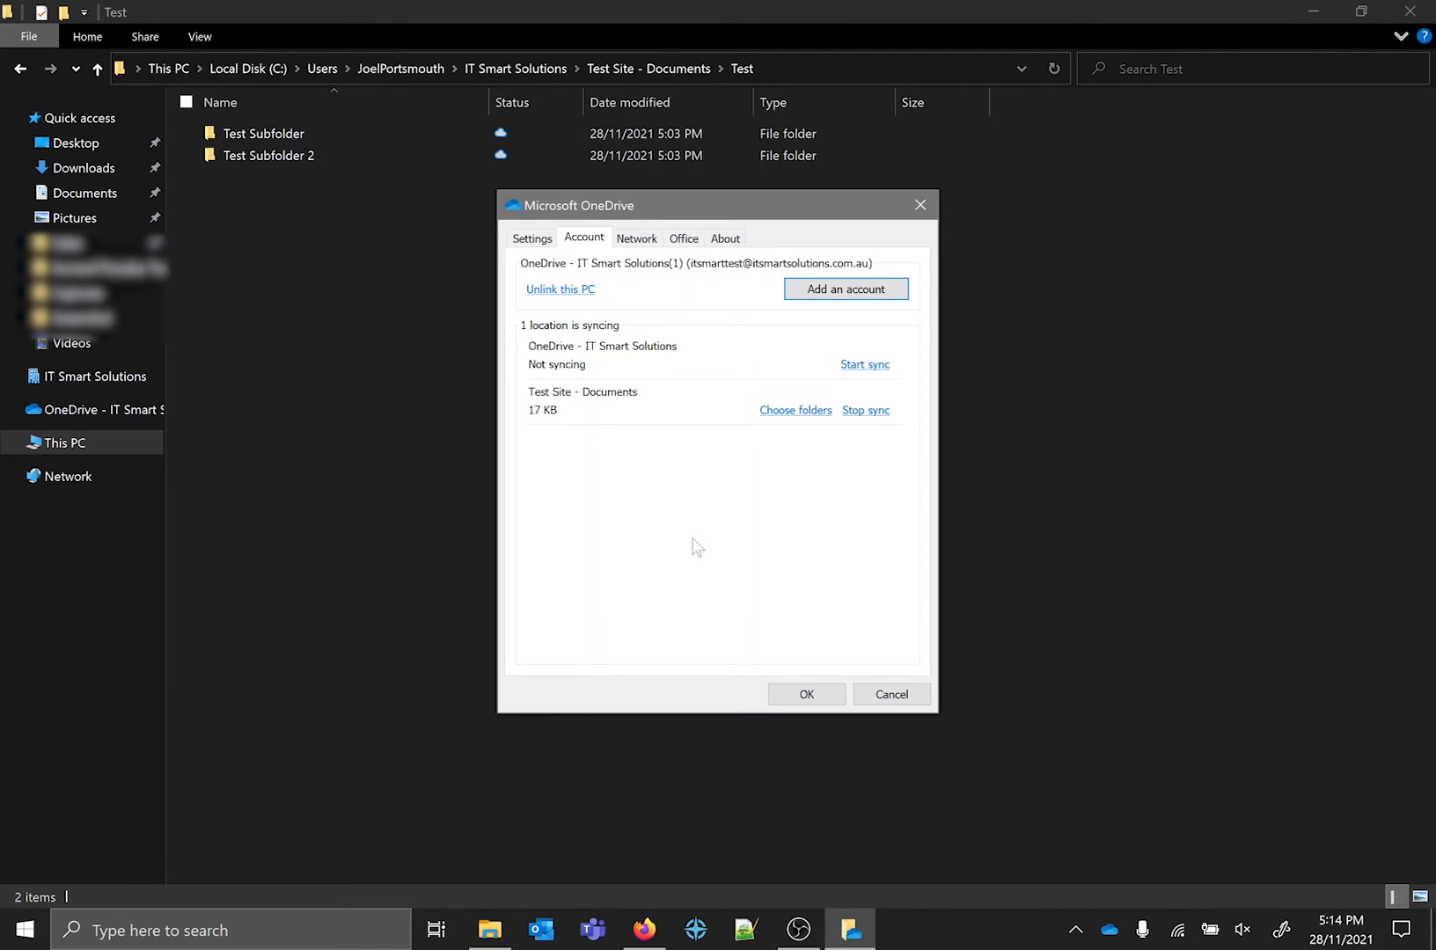
Review the OneDrive network rate limits, Office collaboration and general sync options, and close the settings without applying changes.
left_click(639, 241)
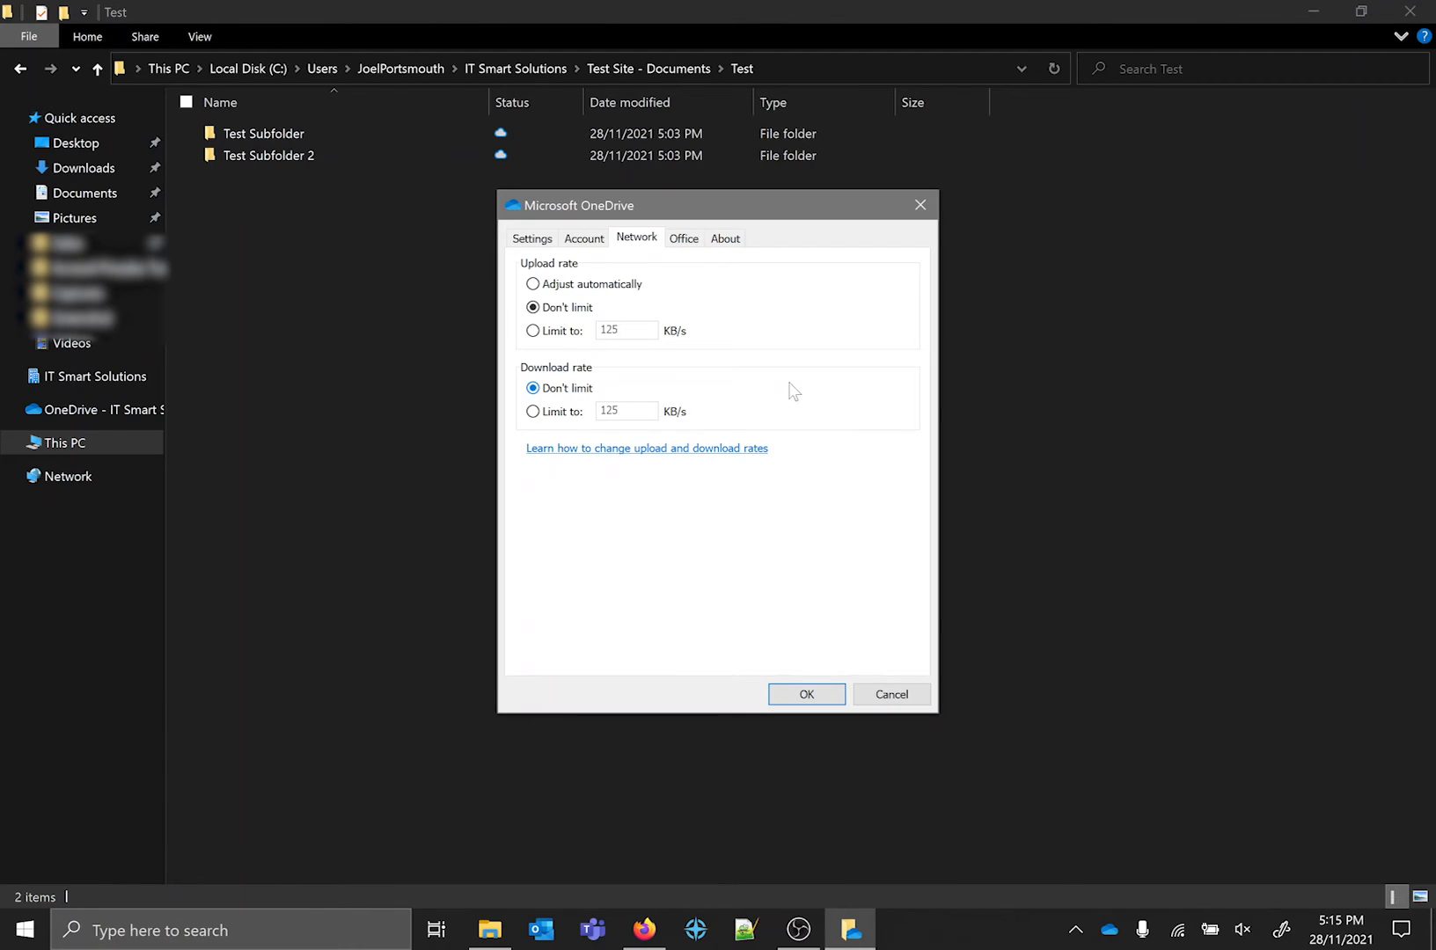
left_click(684, 239)
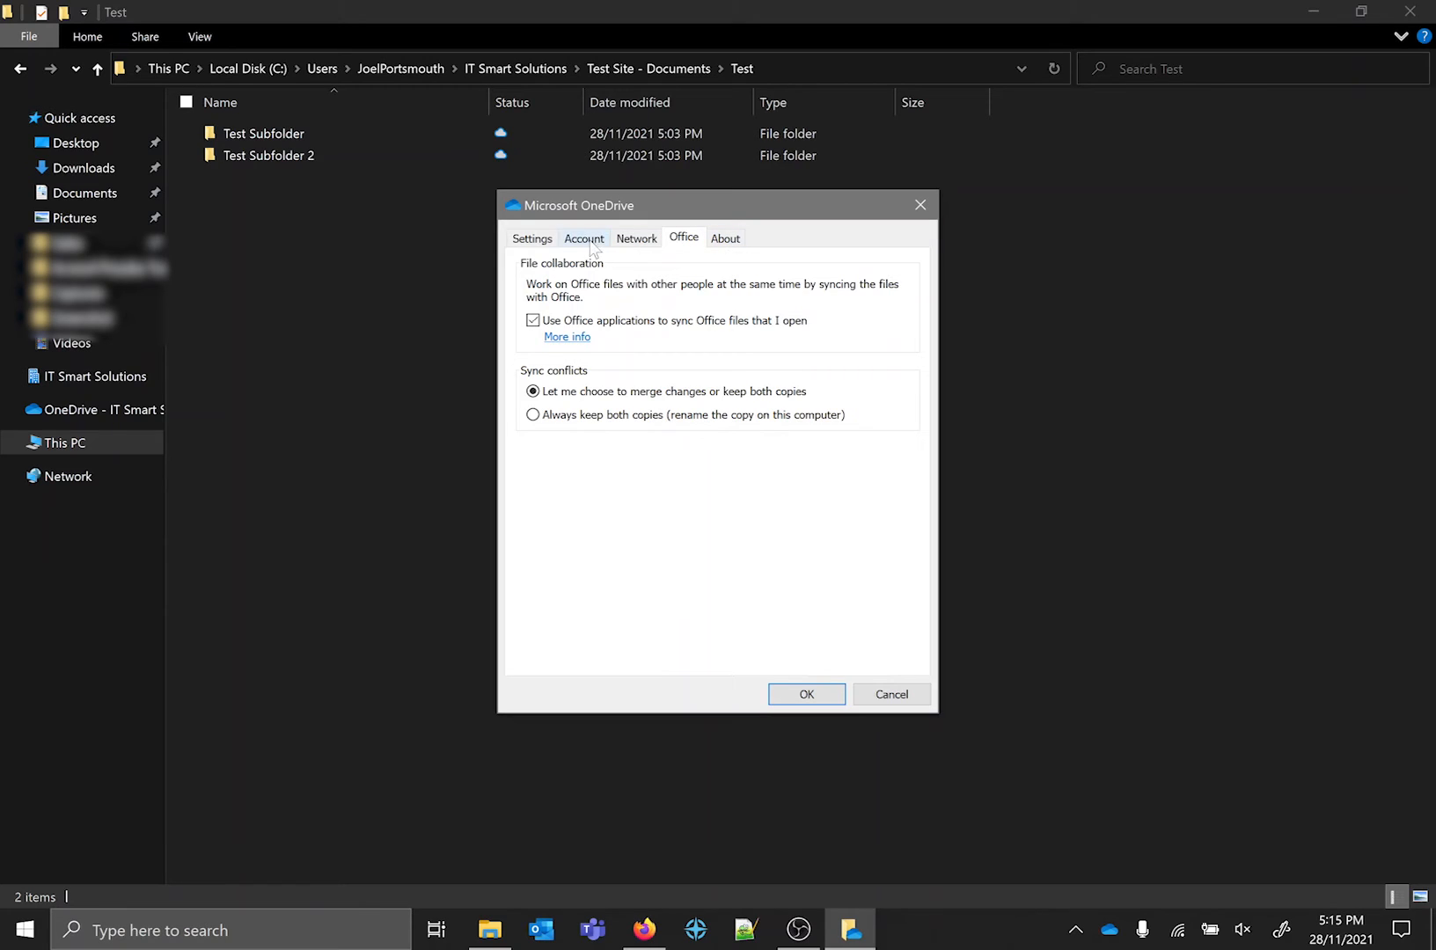
left_click(516, 240)
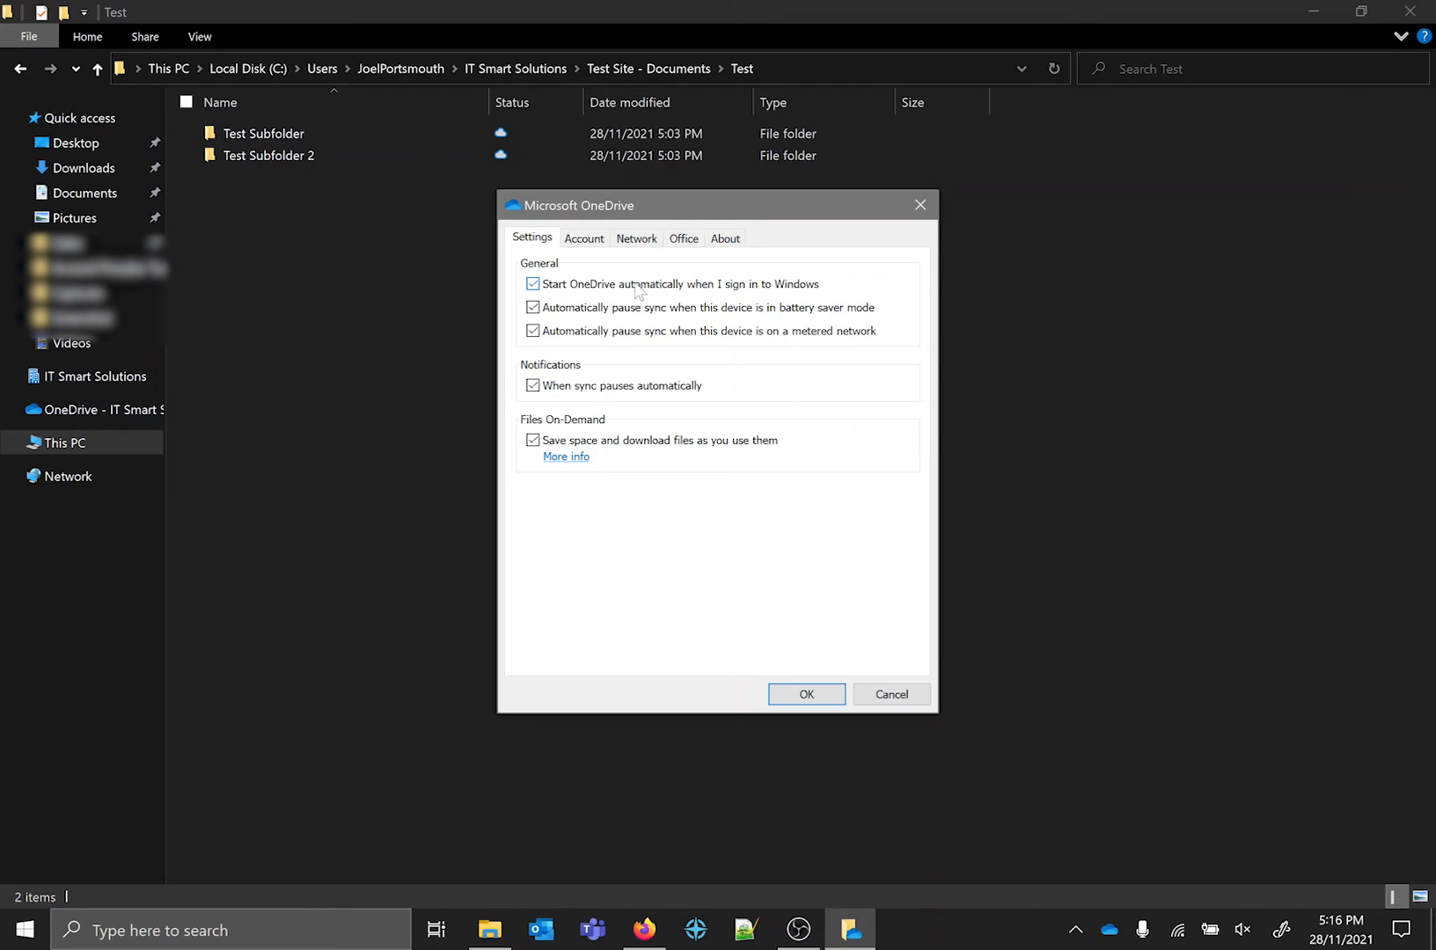
left_click(899, 695)
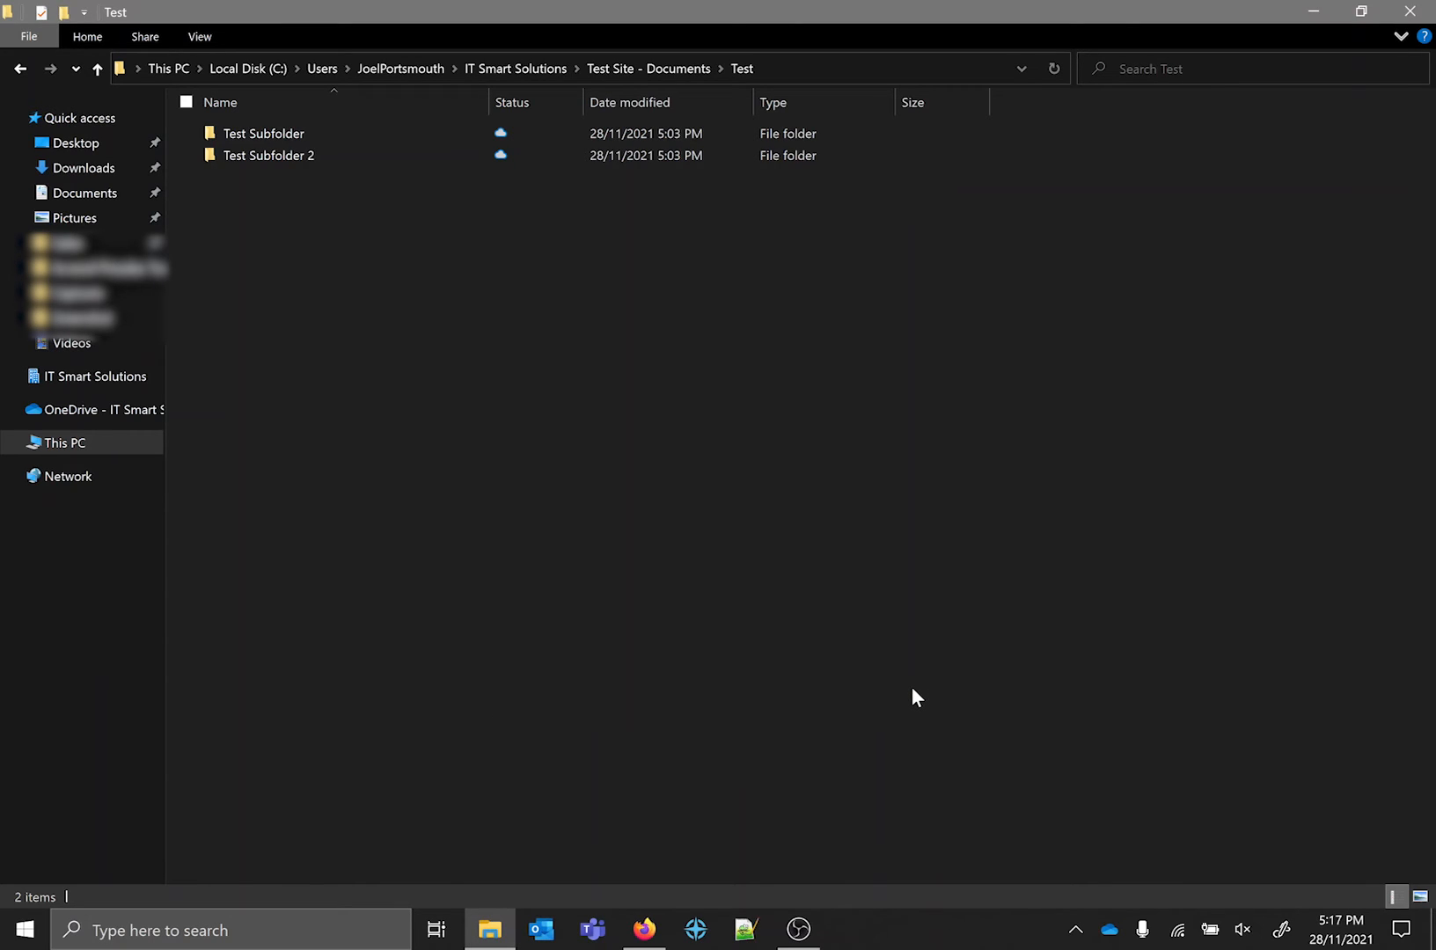
Switch to the Test Site documents library in Firefox, view it in the classic SharePoint experience, and return to the modern one.
left_click(644, 929)
left_click(827, 601)
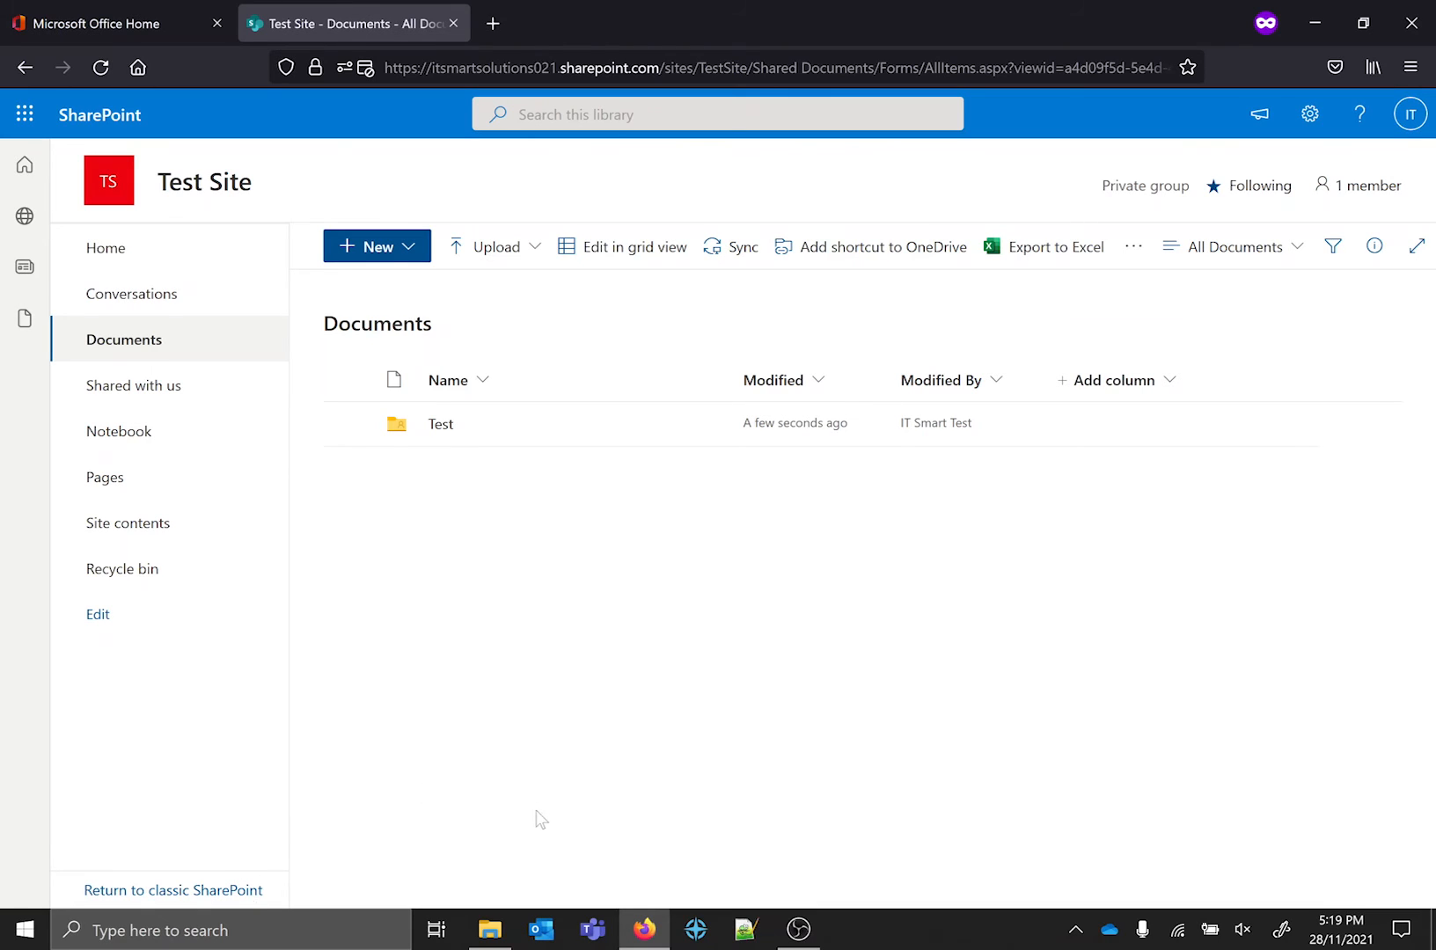
left_click(246, 892)
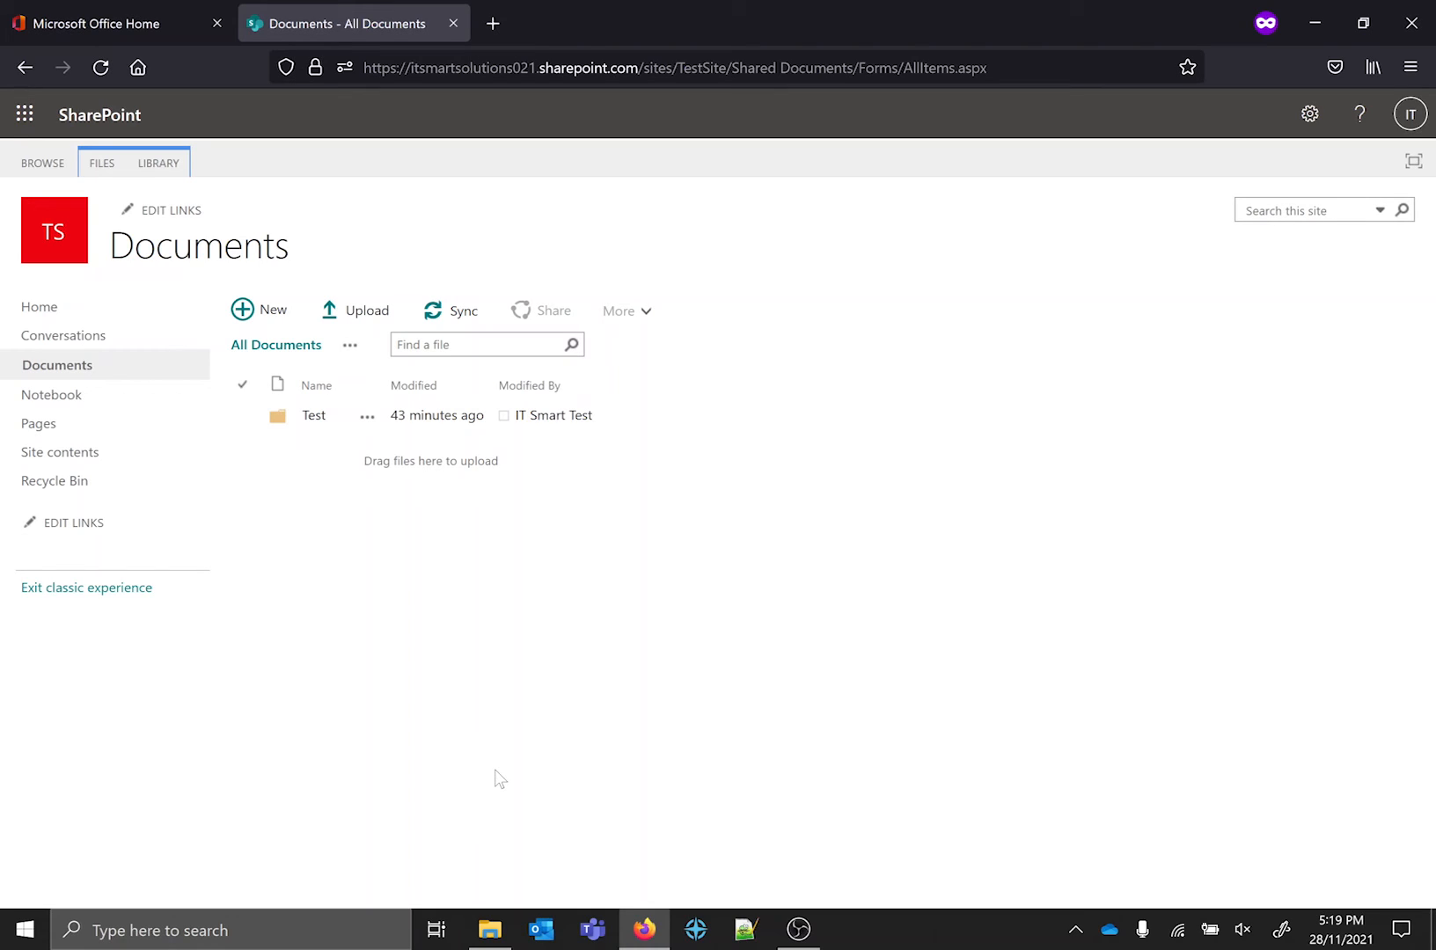
left_click(117, 589)
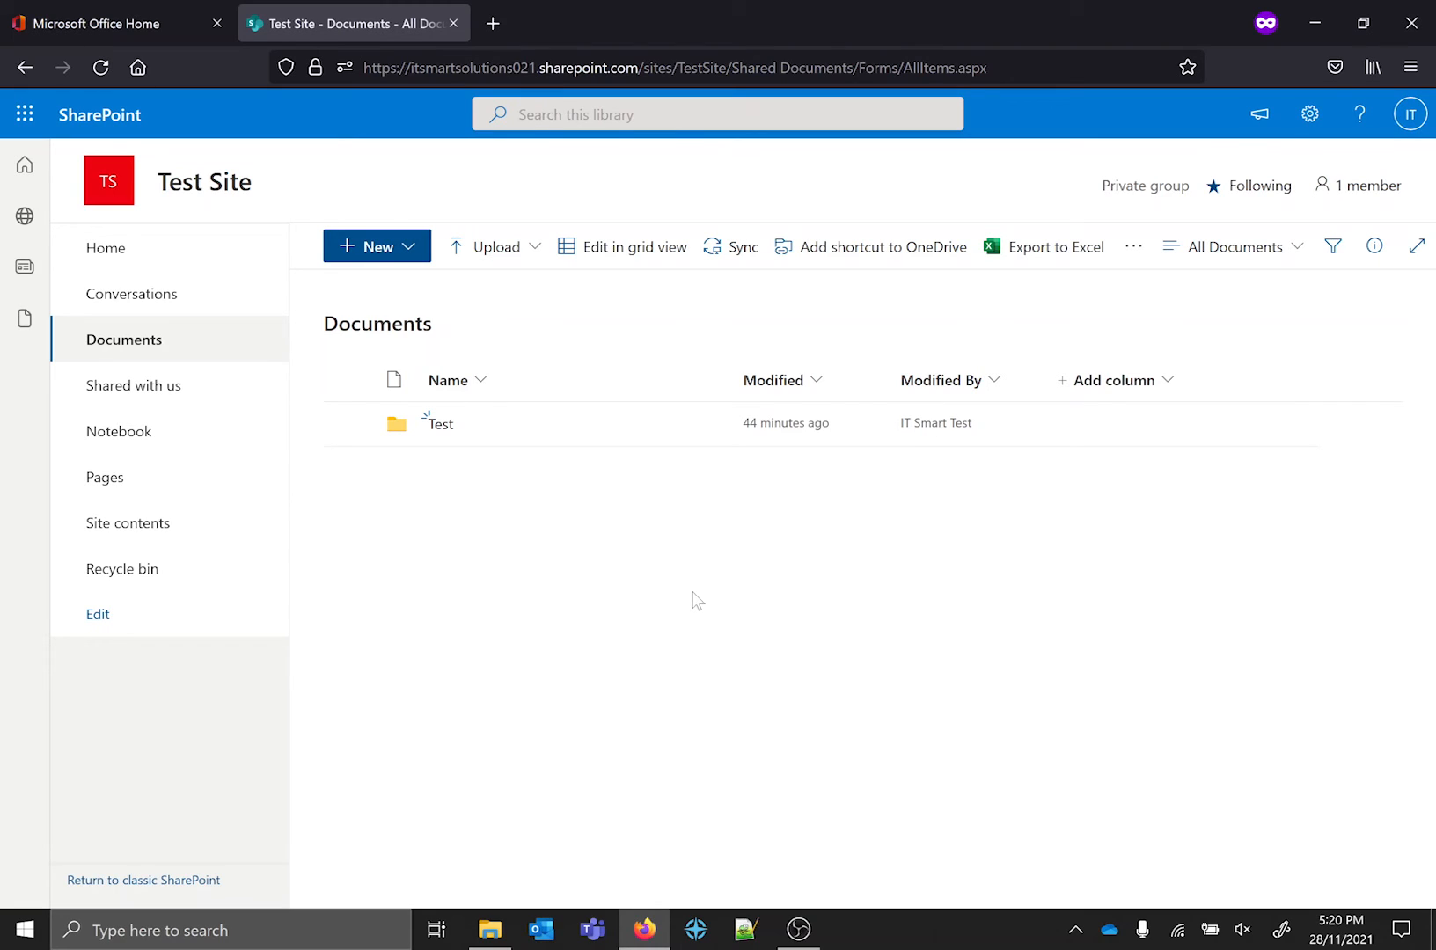
Open sharing for the Test folder, inspect its edit and view permissions and link settings, and cancel the link settings.
left_click(348, 425)
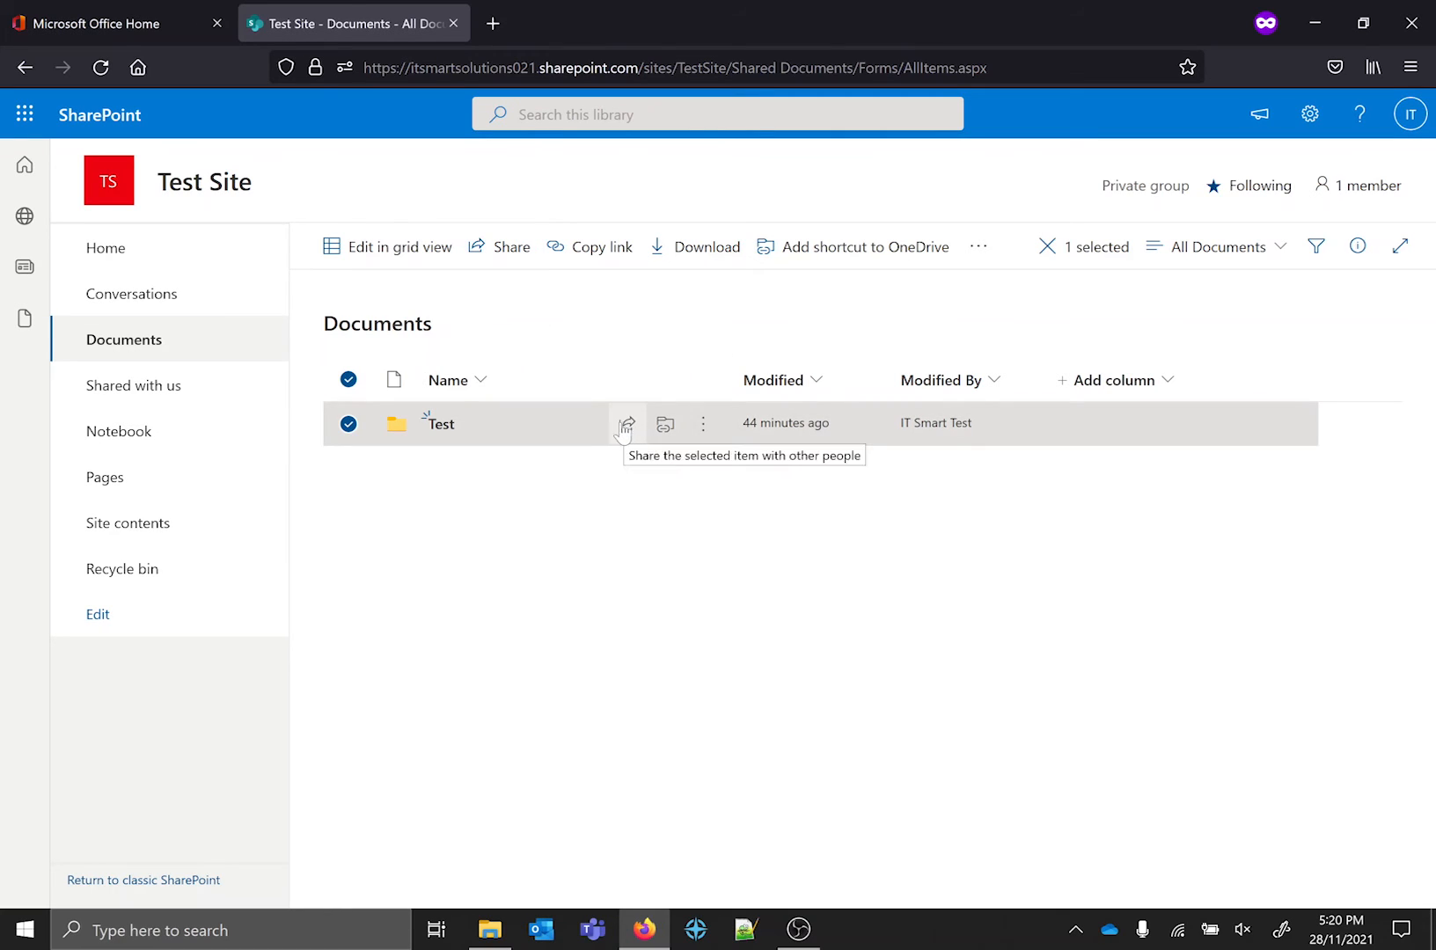
left_click(498, 254)
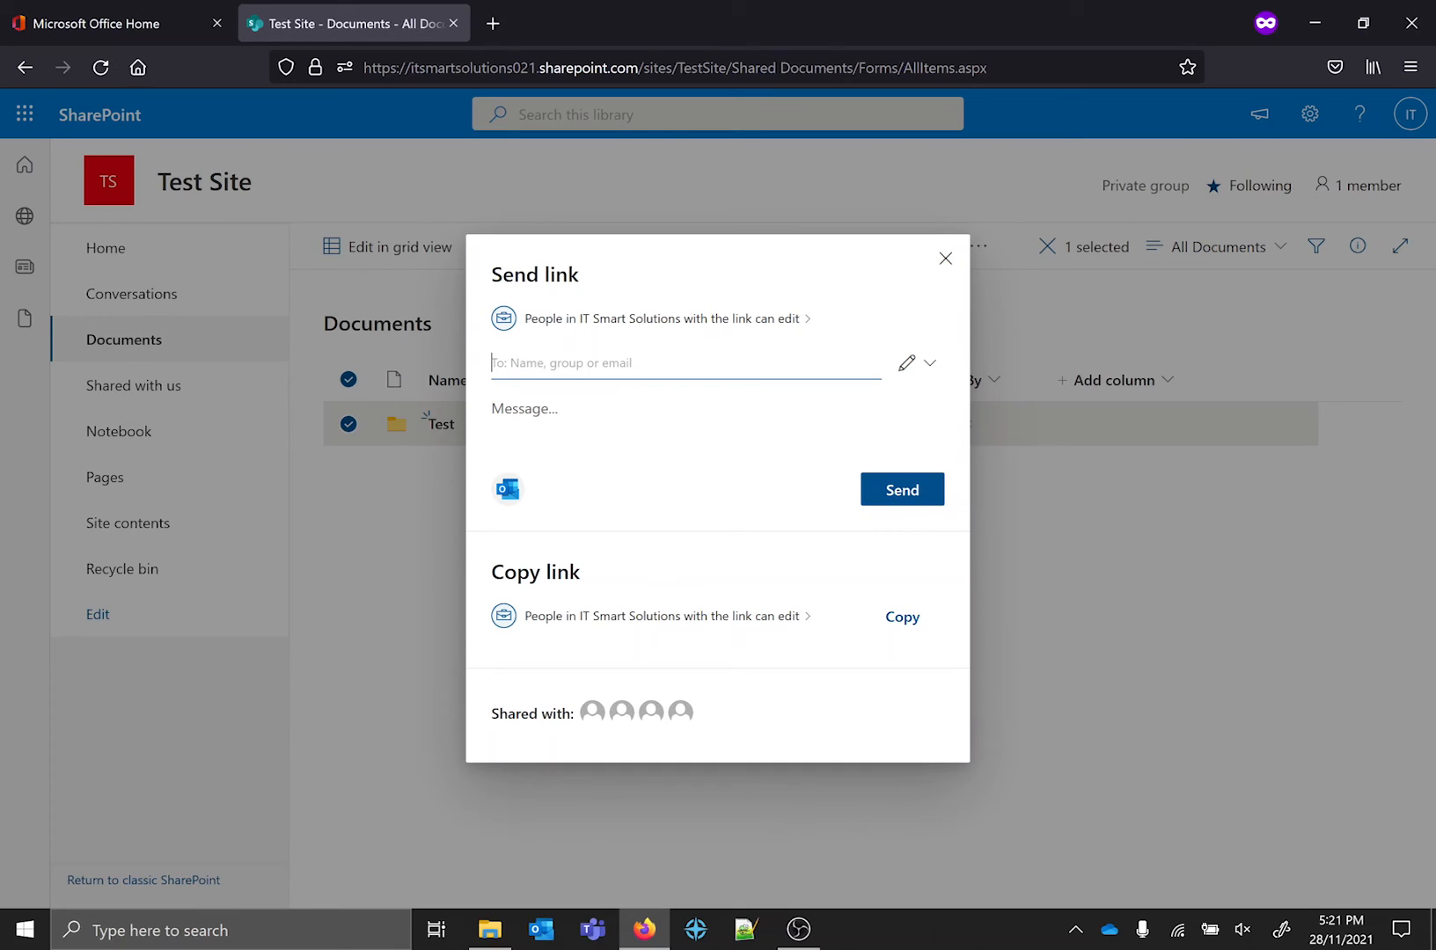
left_click(524, 409)
left_click(929, 363)
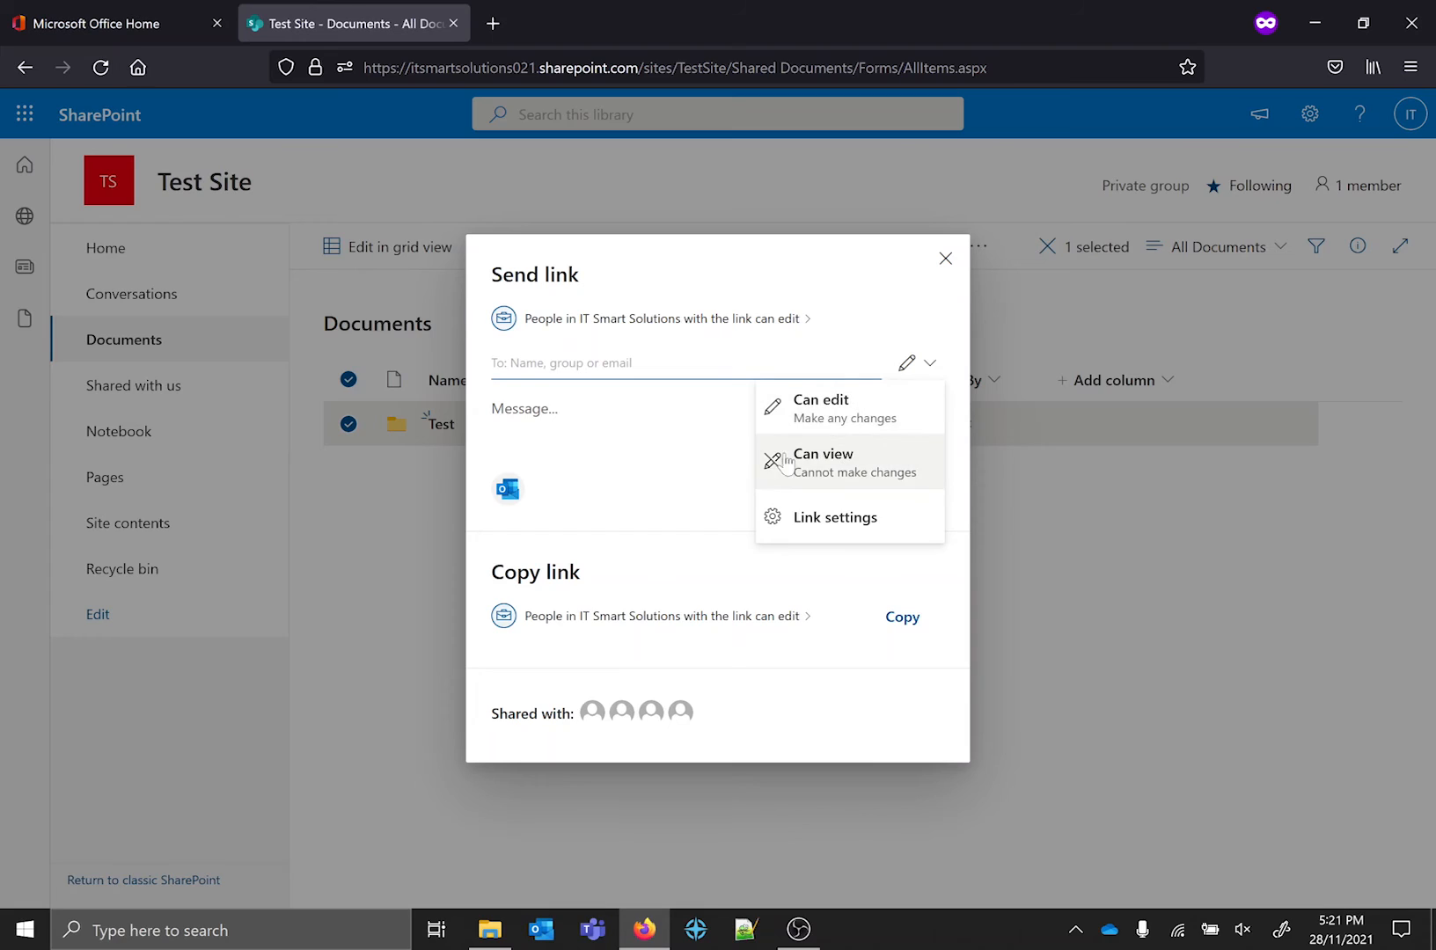
left_click(836, 515)
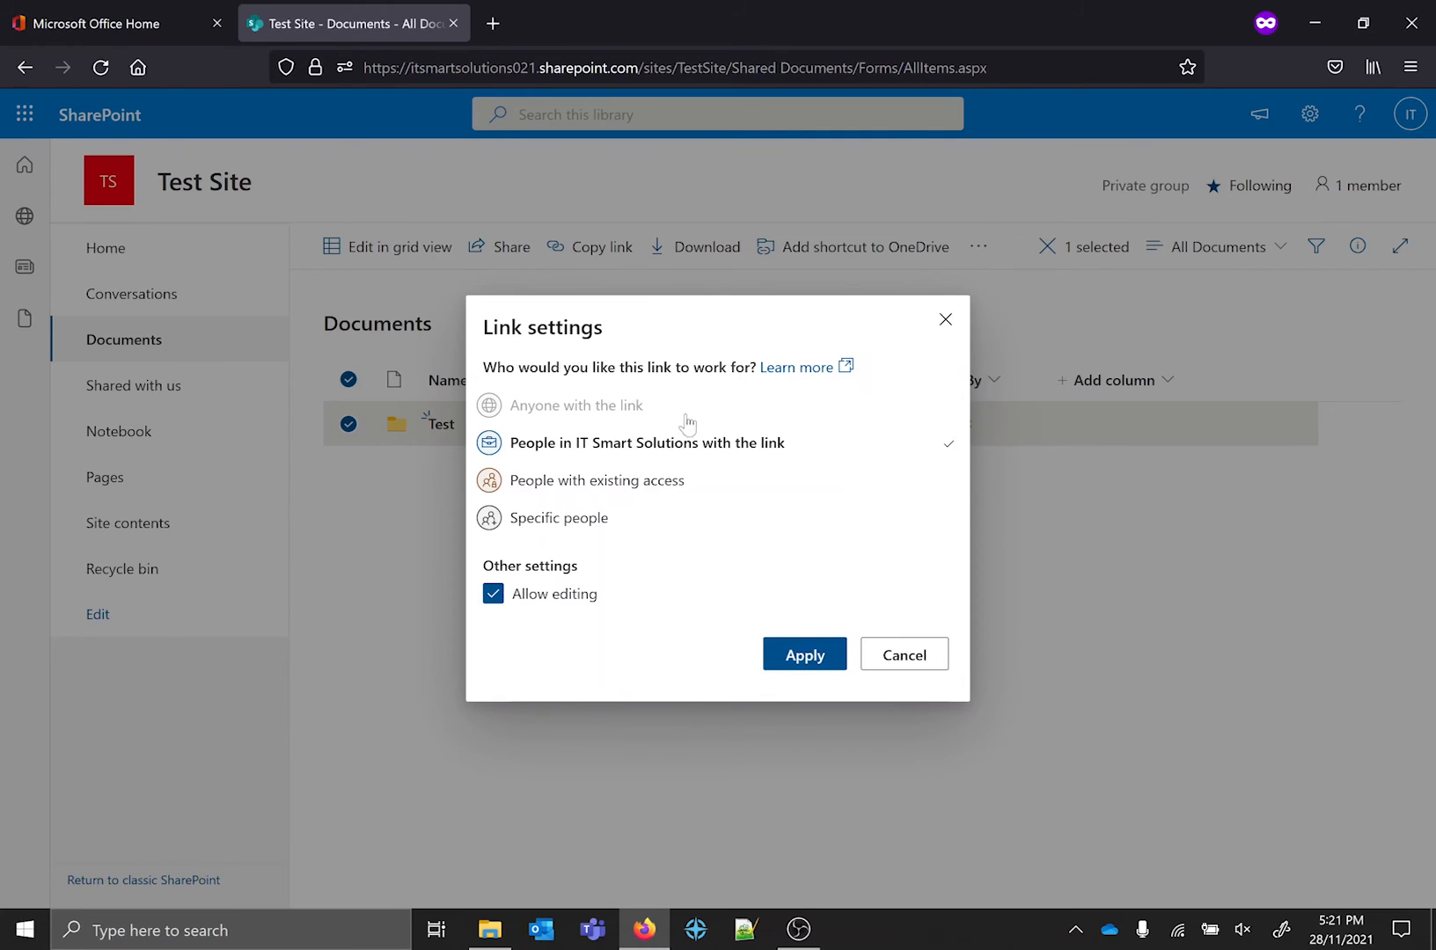
left_click(915, 655)
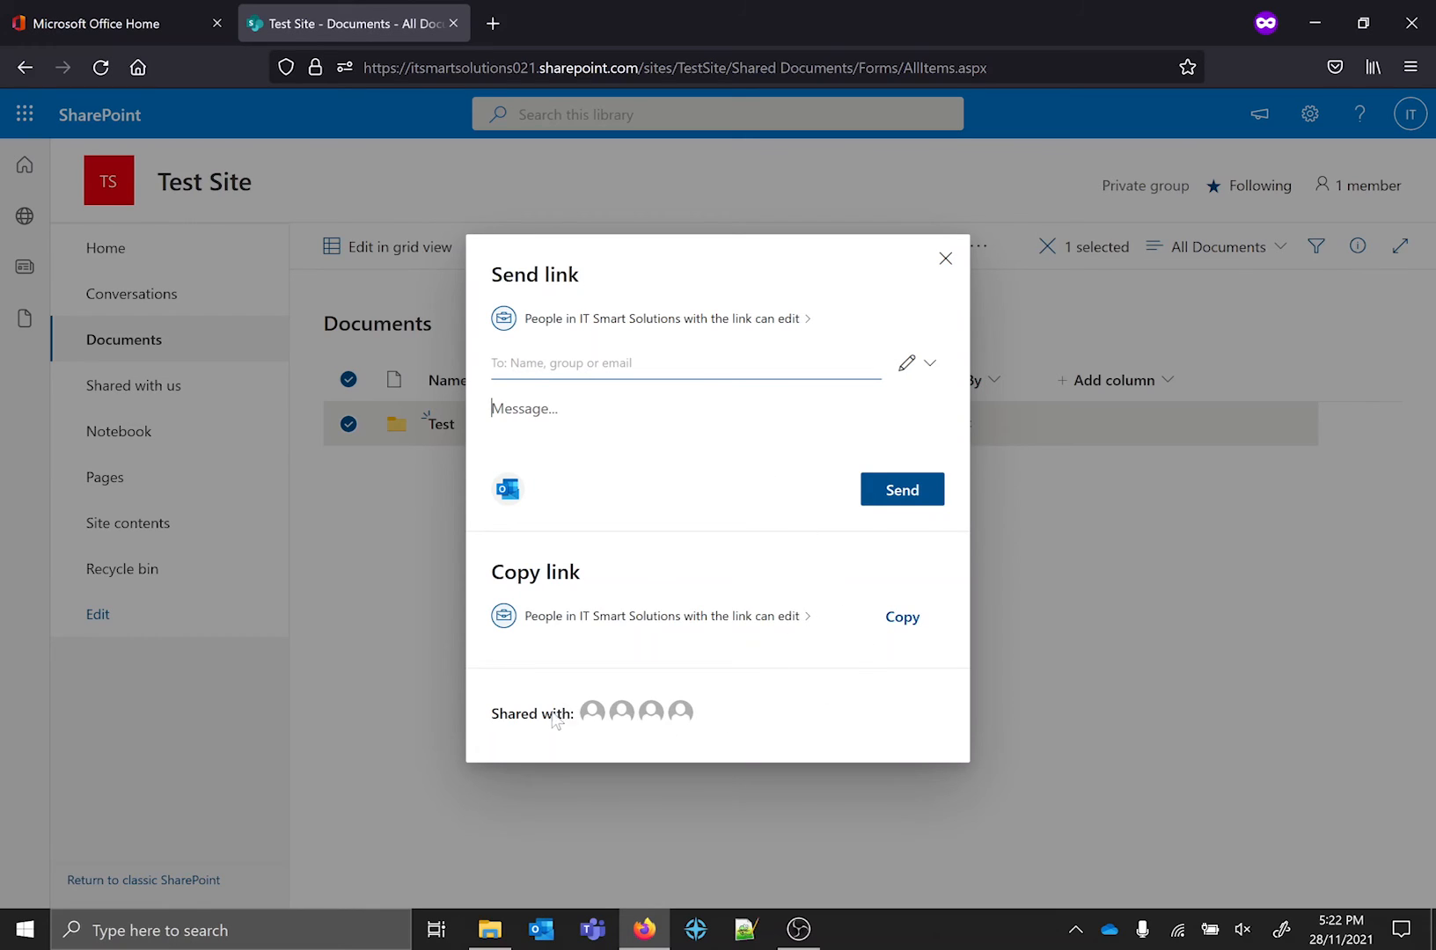
Check who the Test folder is shared with, review its sharing link audience again, and close sharing without sending a link.
mouse_move(589, 717)
left_click(742, 318)
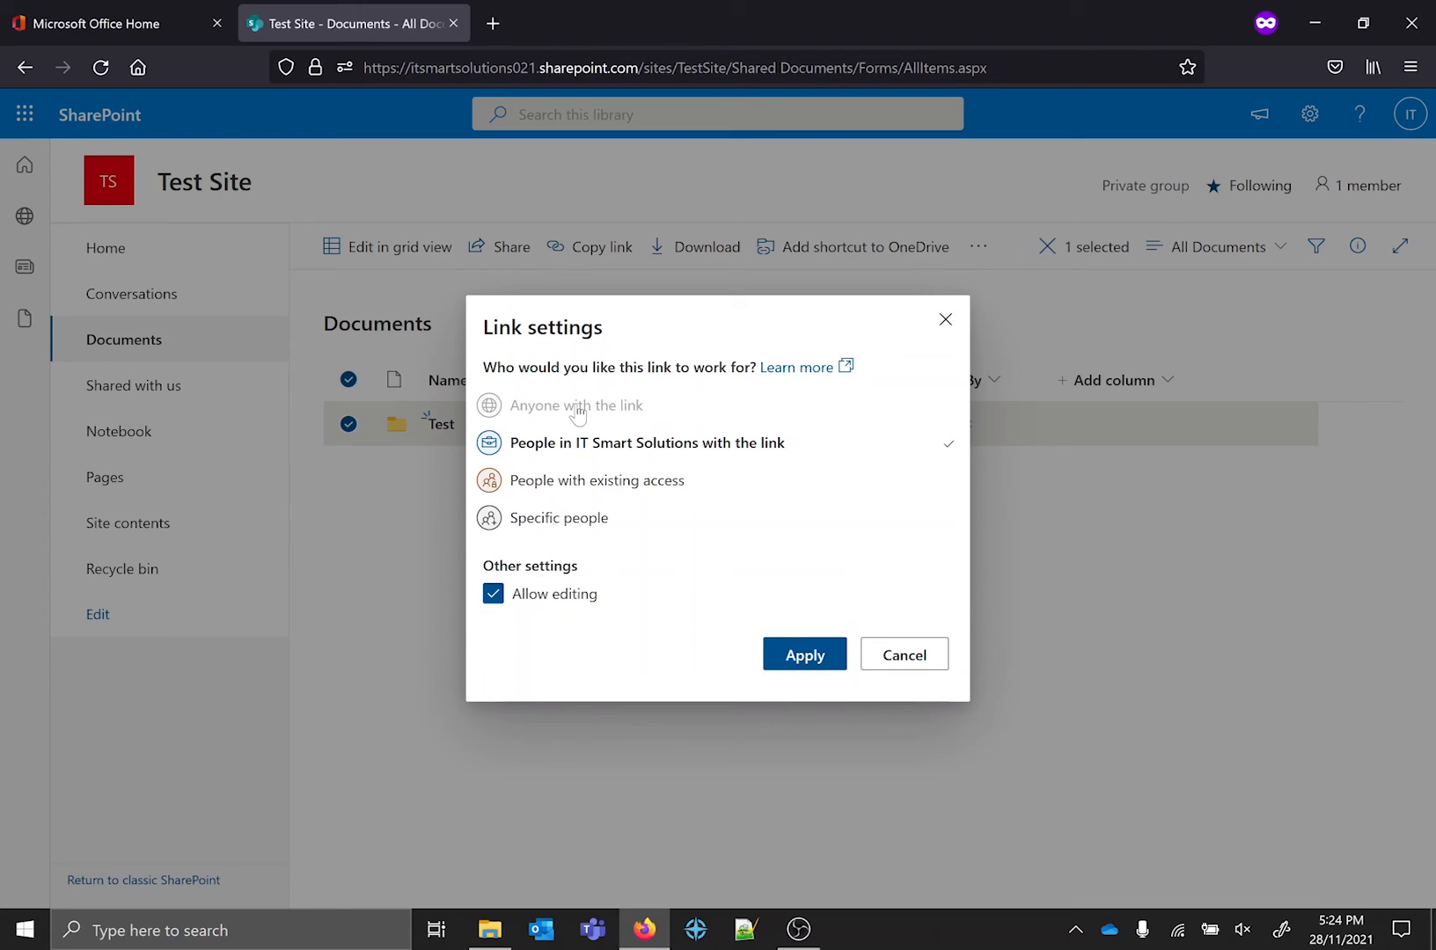
left_click(912, 663)
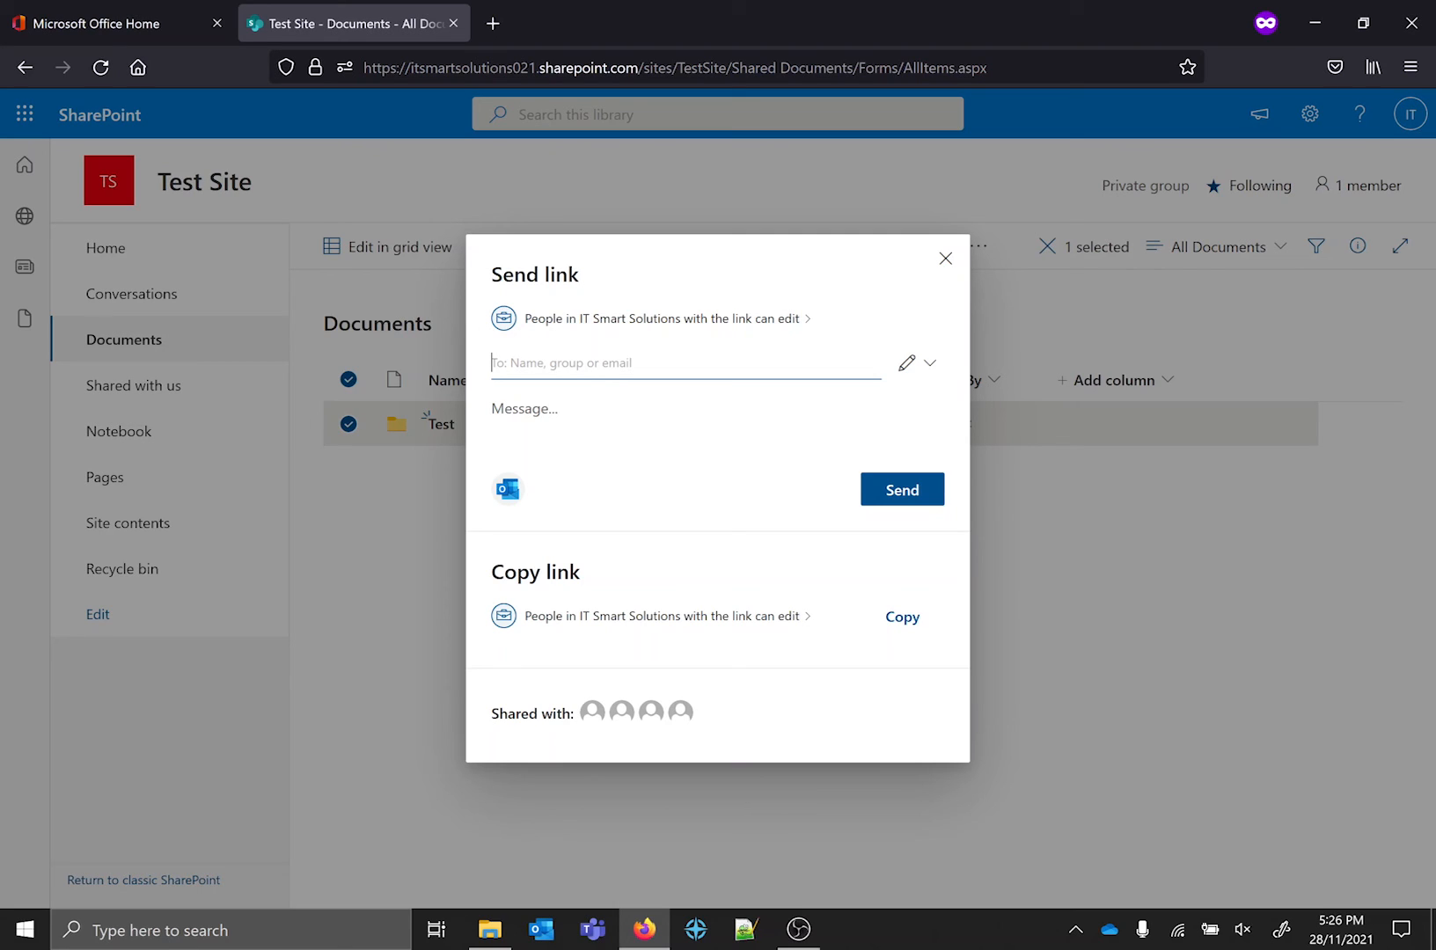
left_click(944, 259)
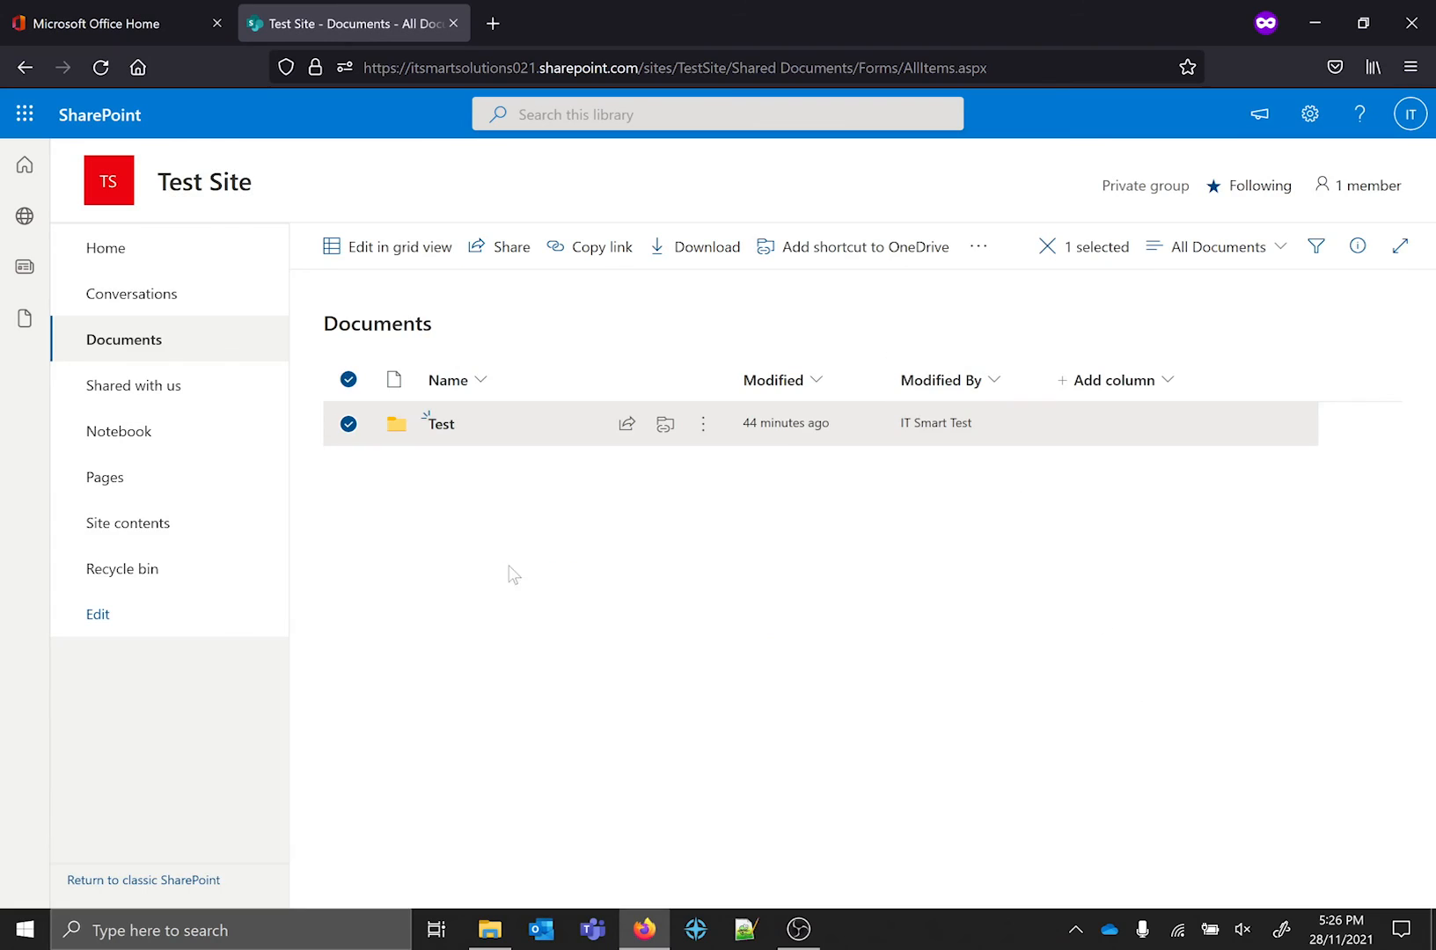
left_click(506, 507)
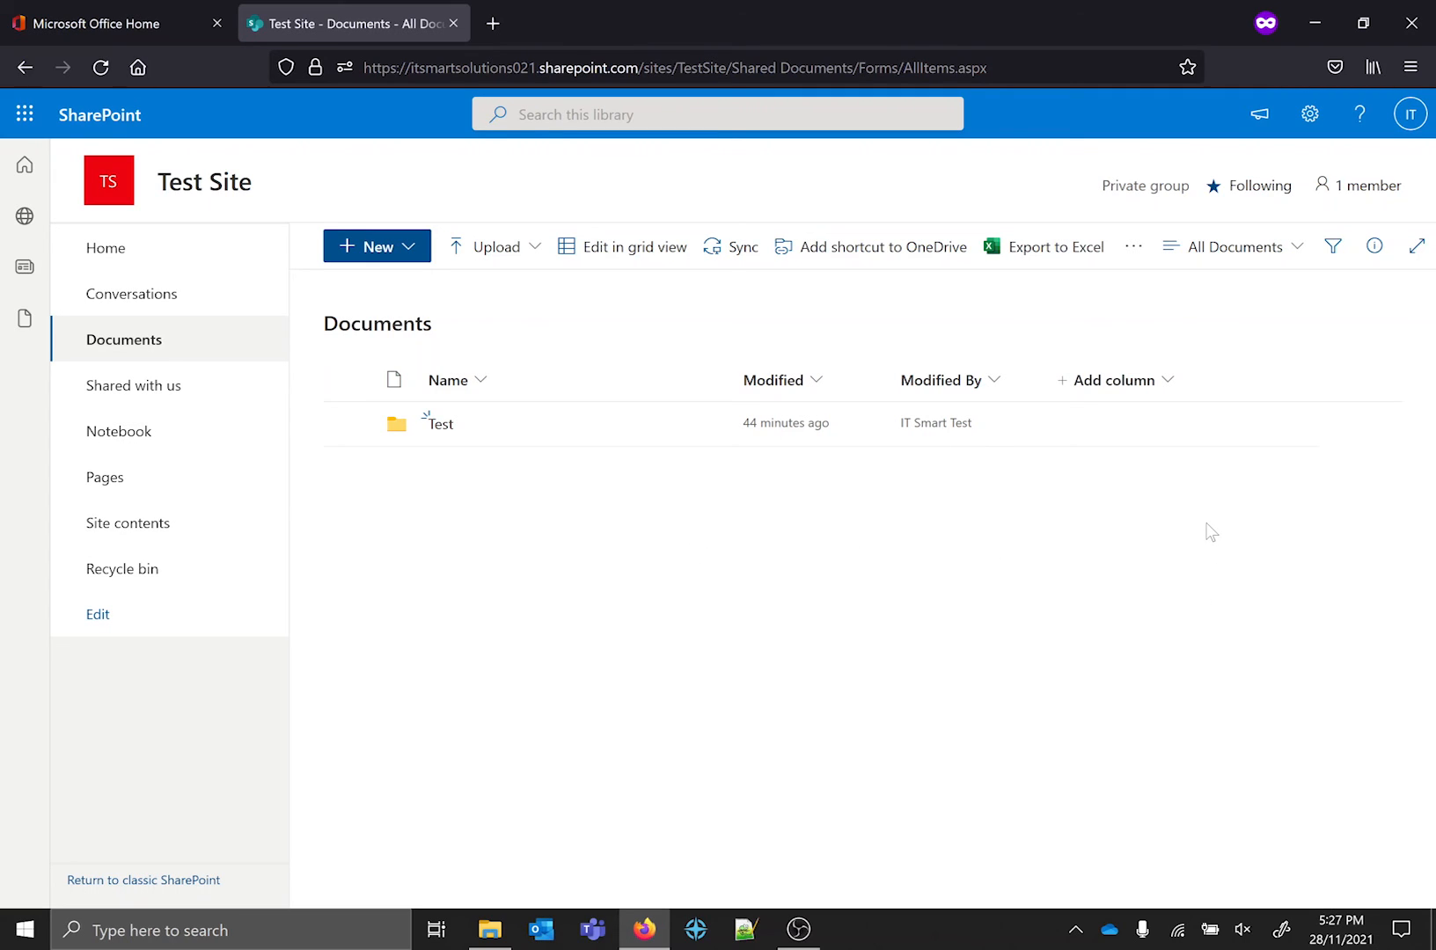
Open Test Site's permissions in a separate library tab and view the groups in the advanced permissions settings.
left_click(1309, 114)
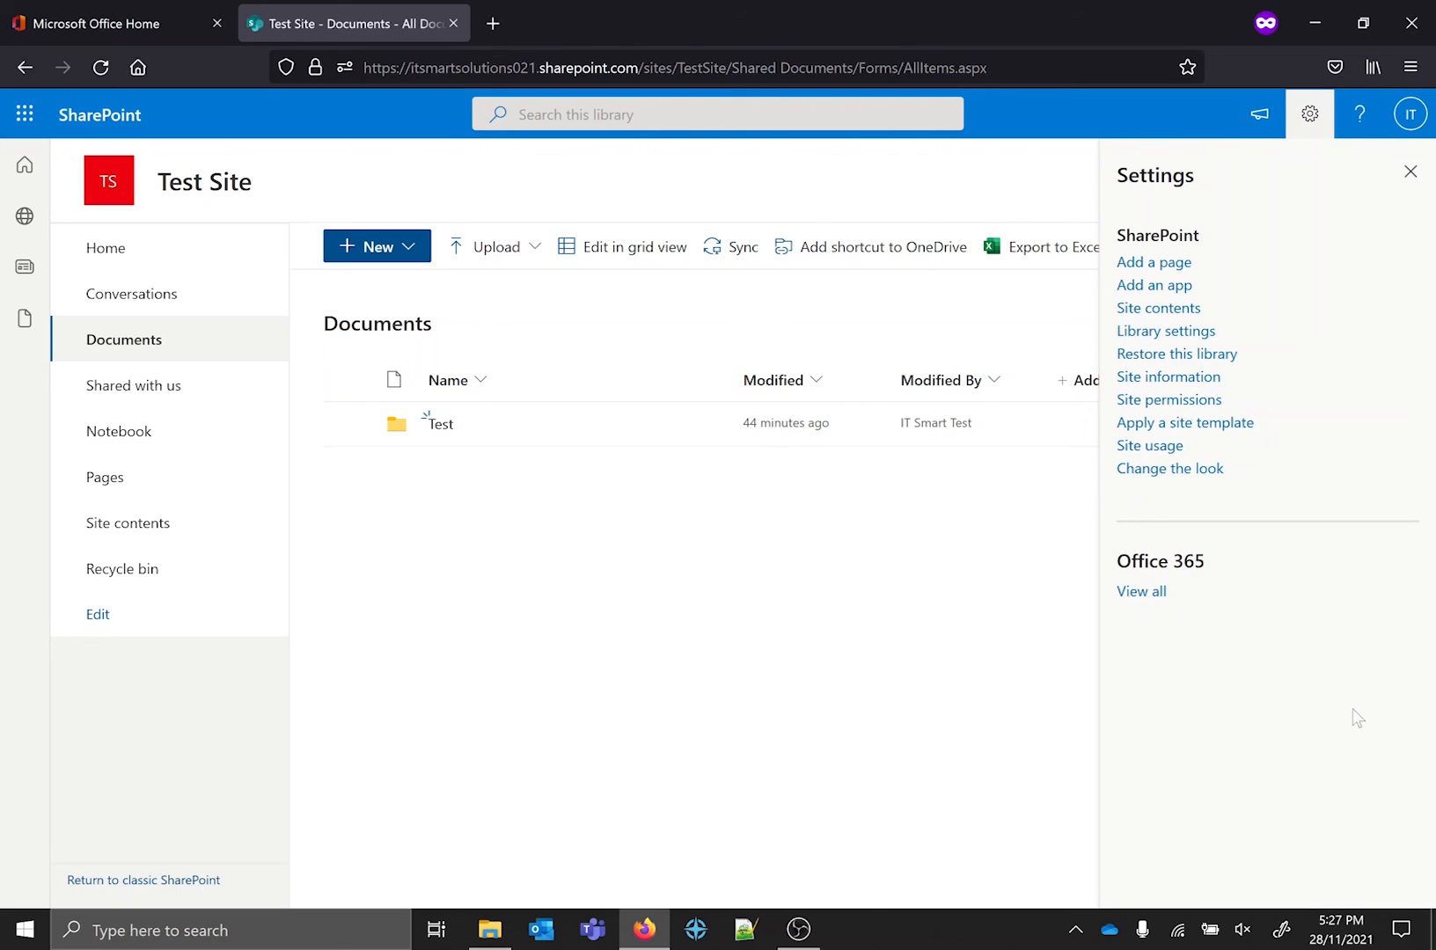
middle_click(1170, 400)
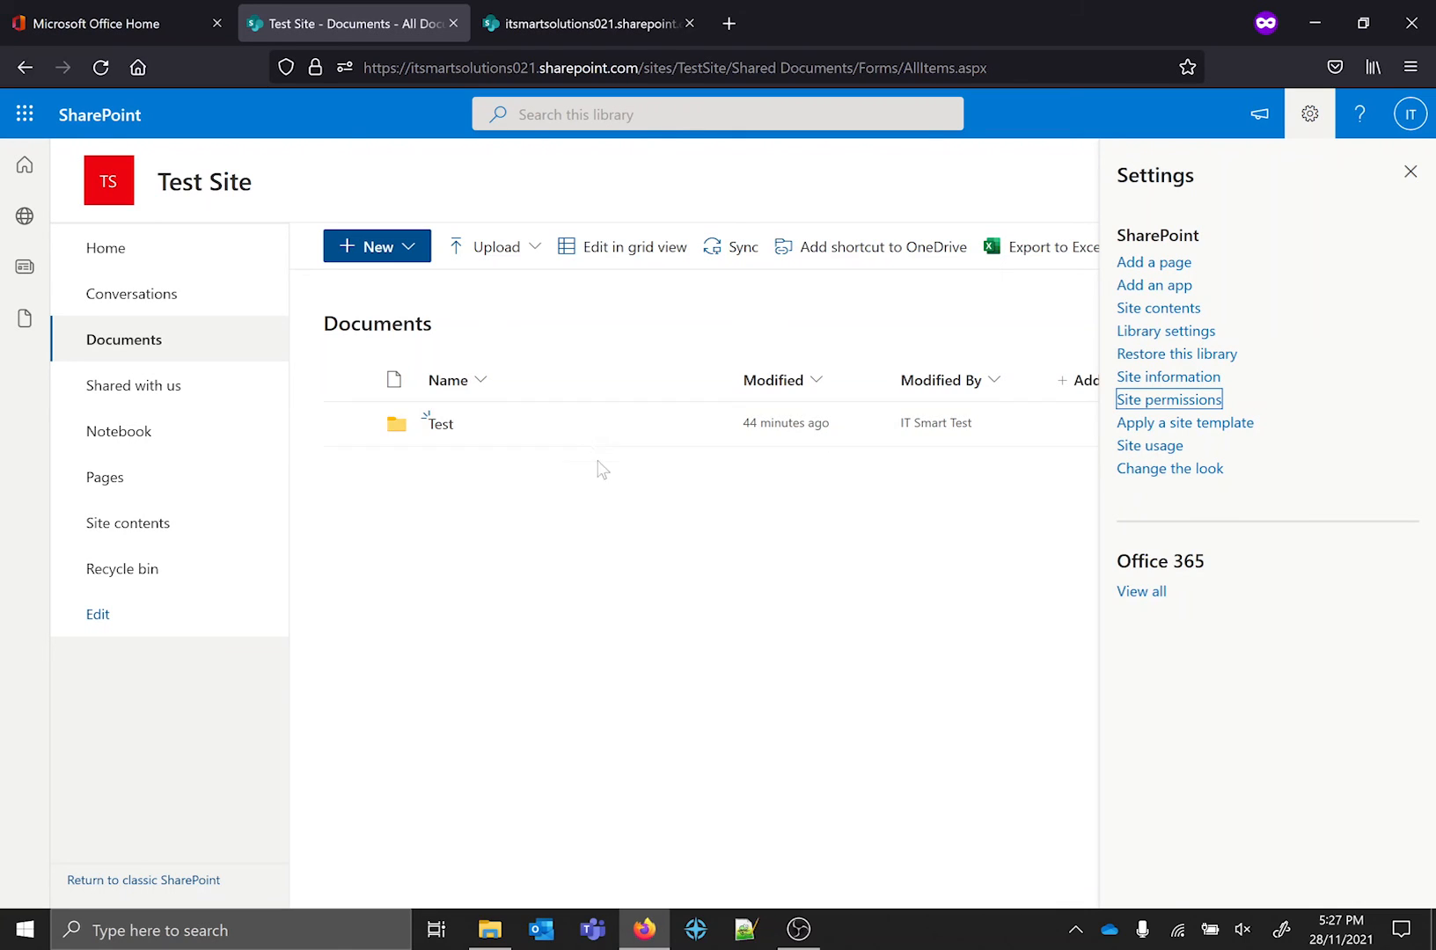
left_click(523, 7)
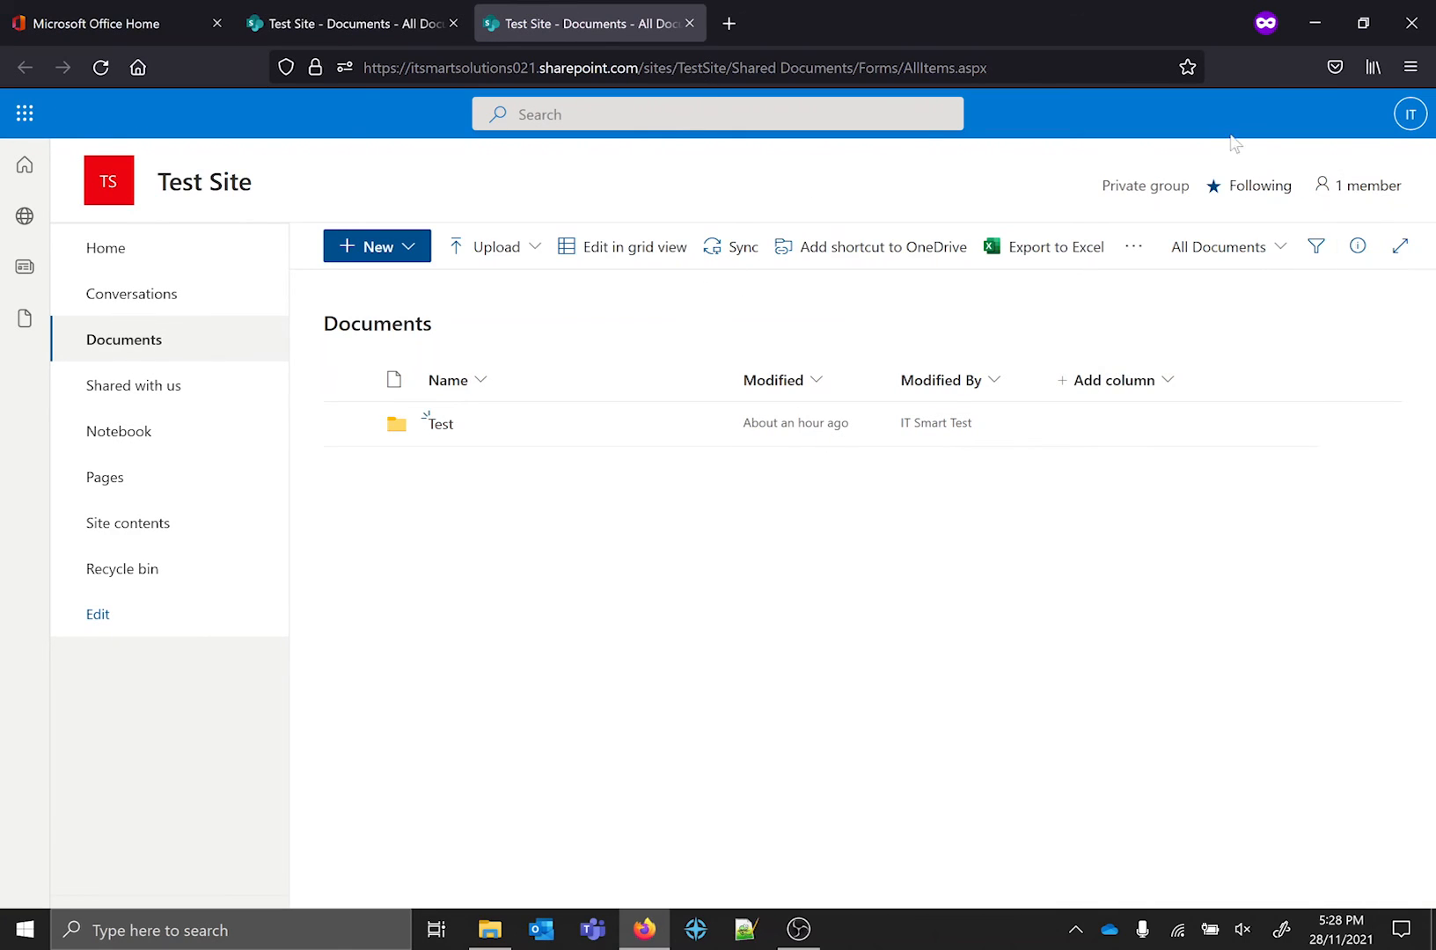
left_click(1311, 116)
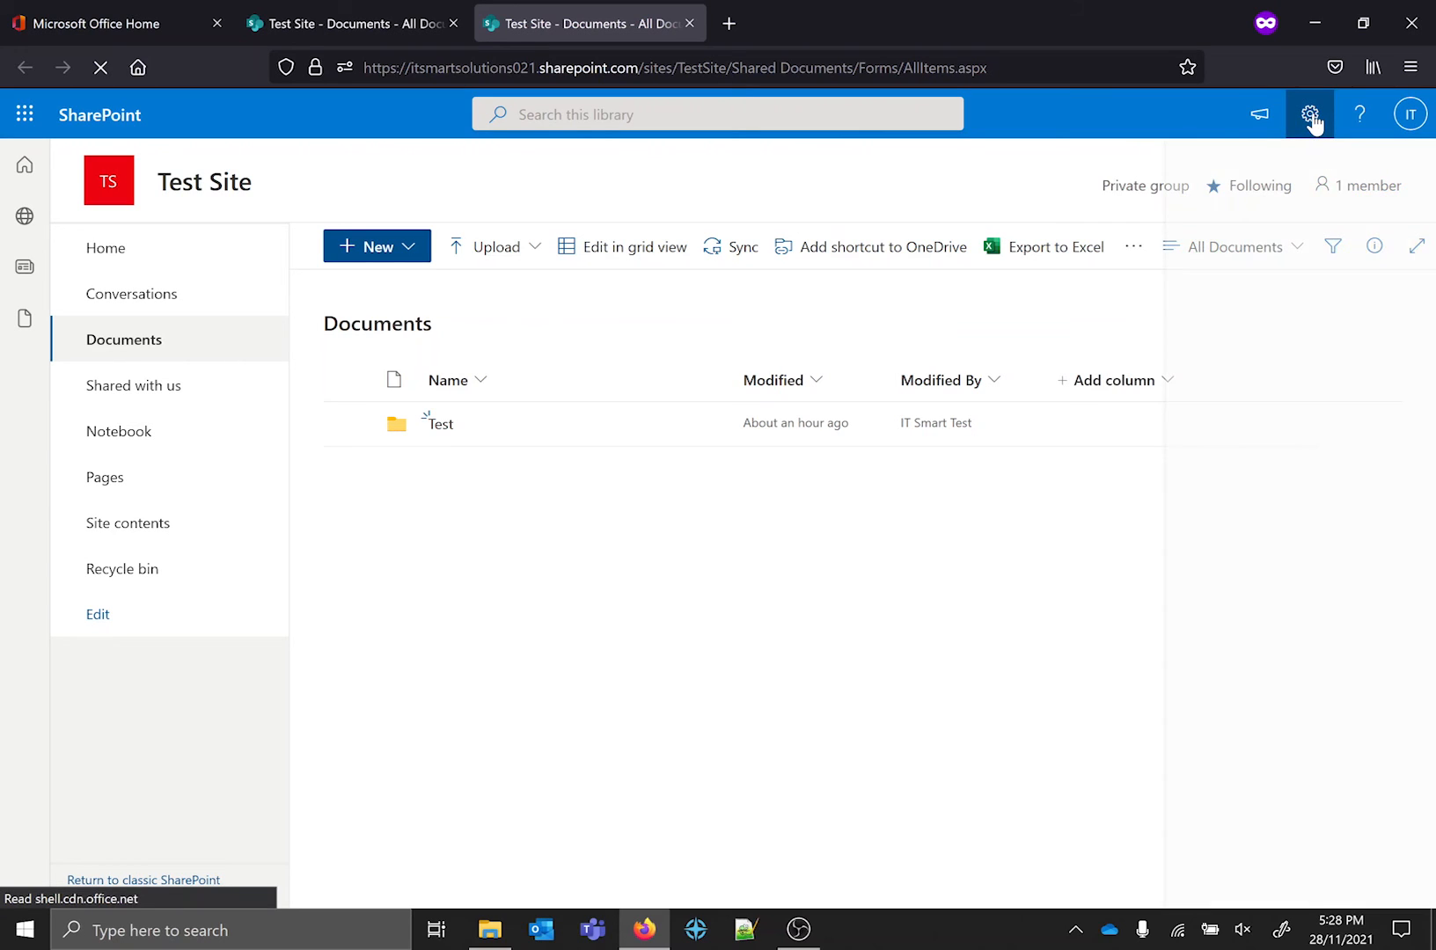
left_click(1181, 398)
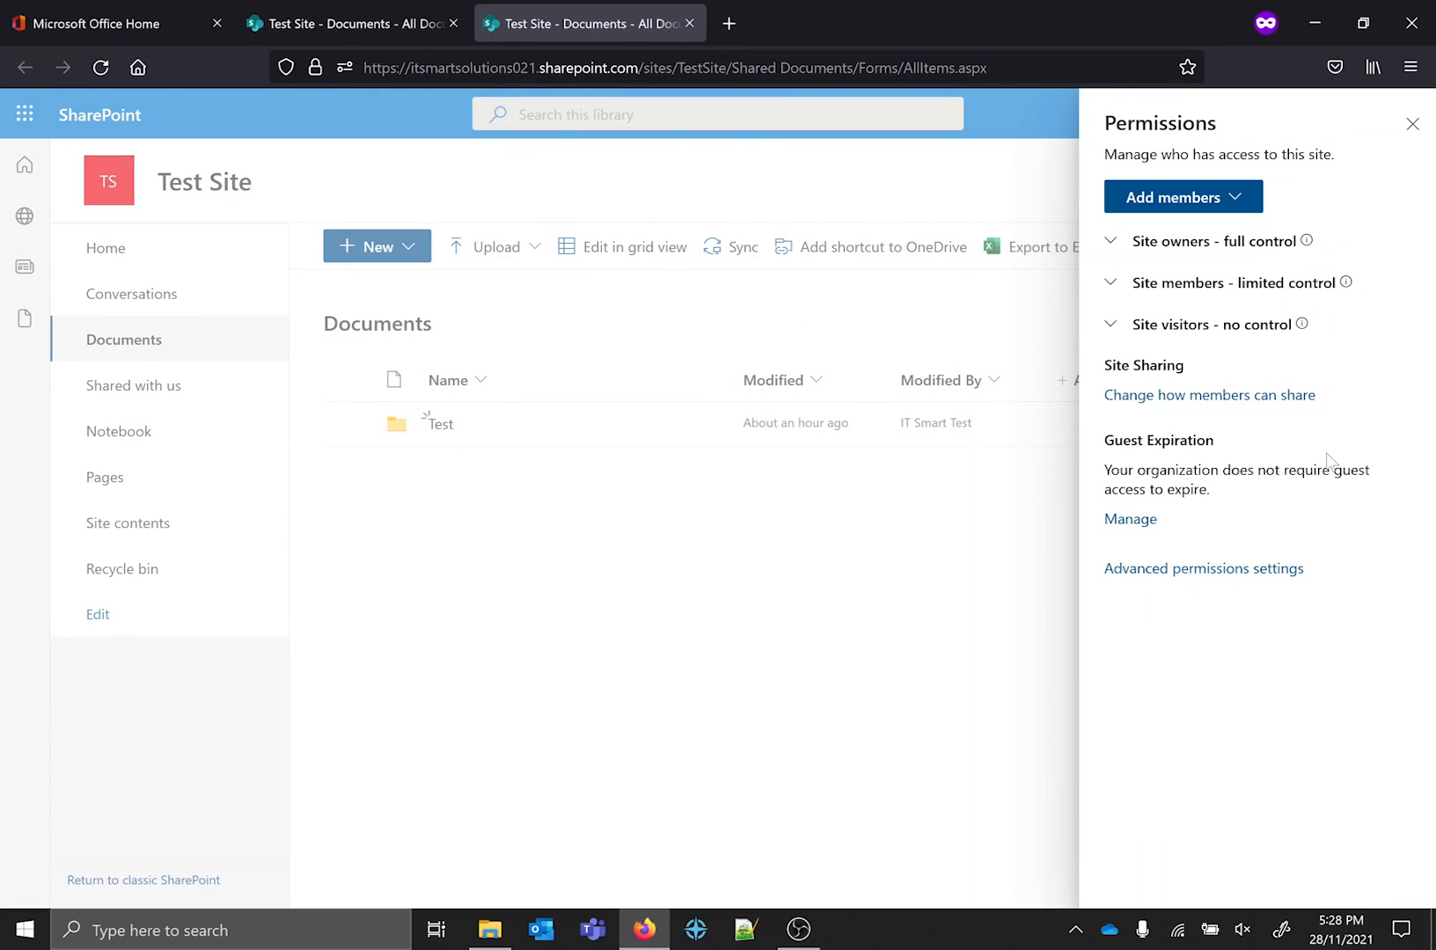
left_click(1233, 571)
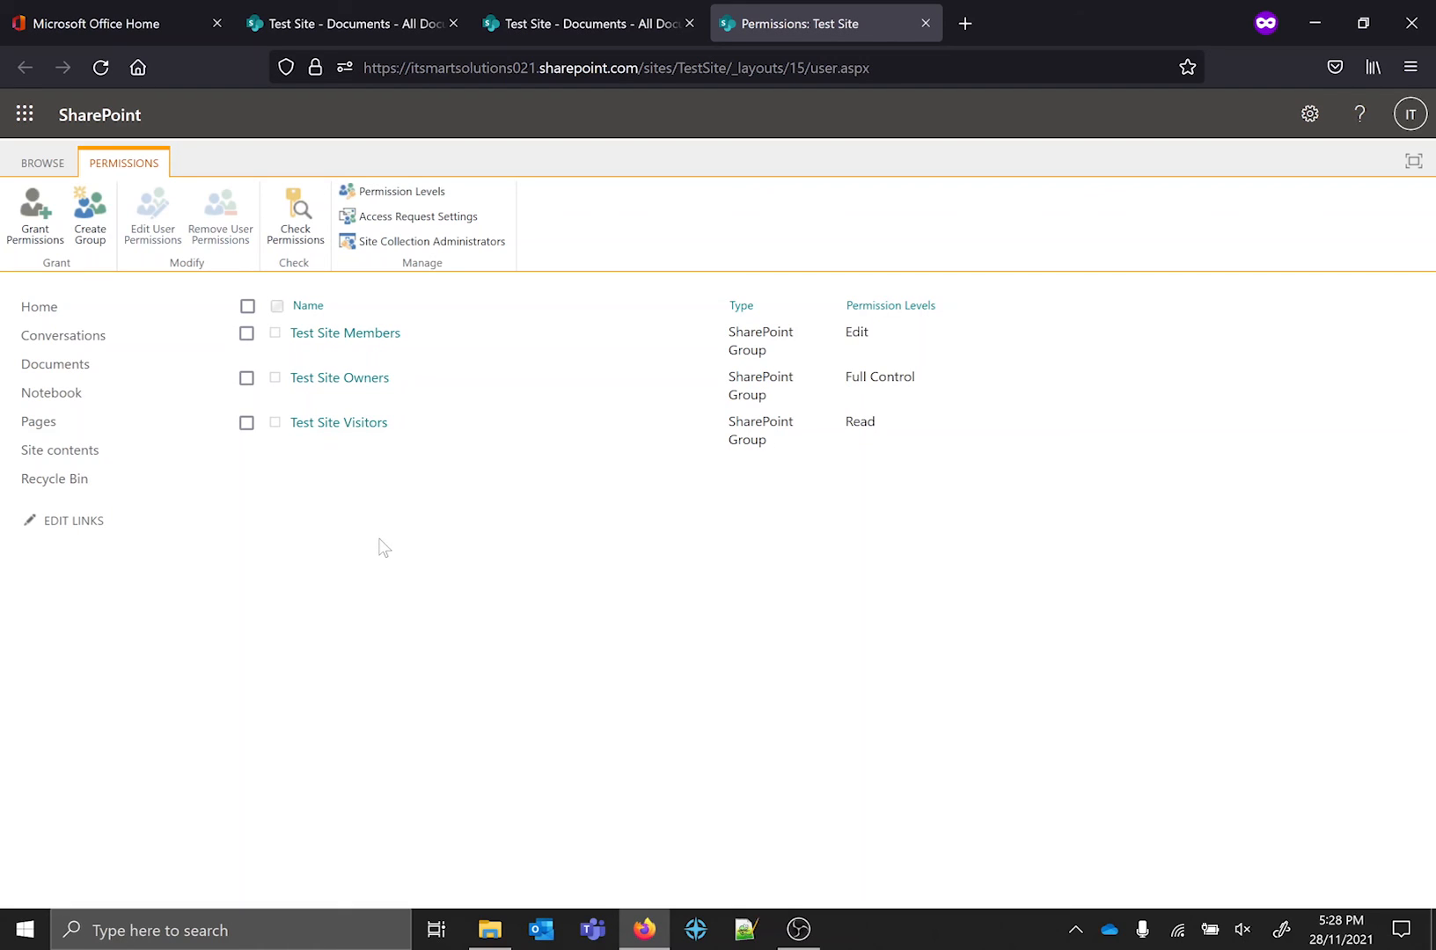
Open the Test folder's sharing options from the library and compare them with the site's advanced permissions page.
left_click(591, 19)
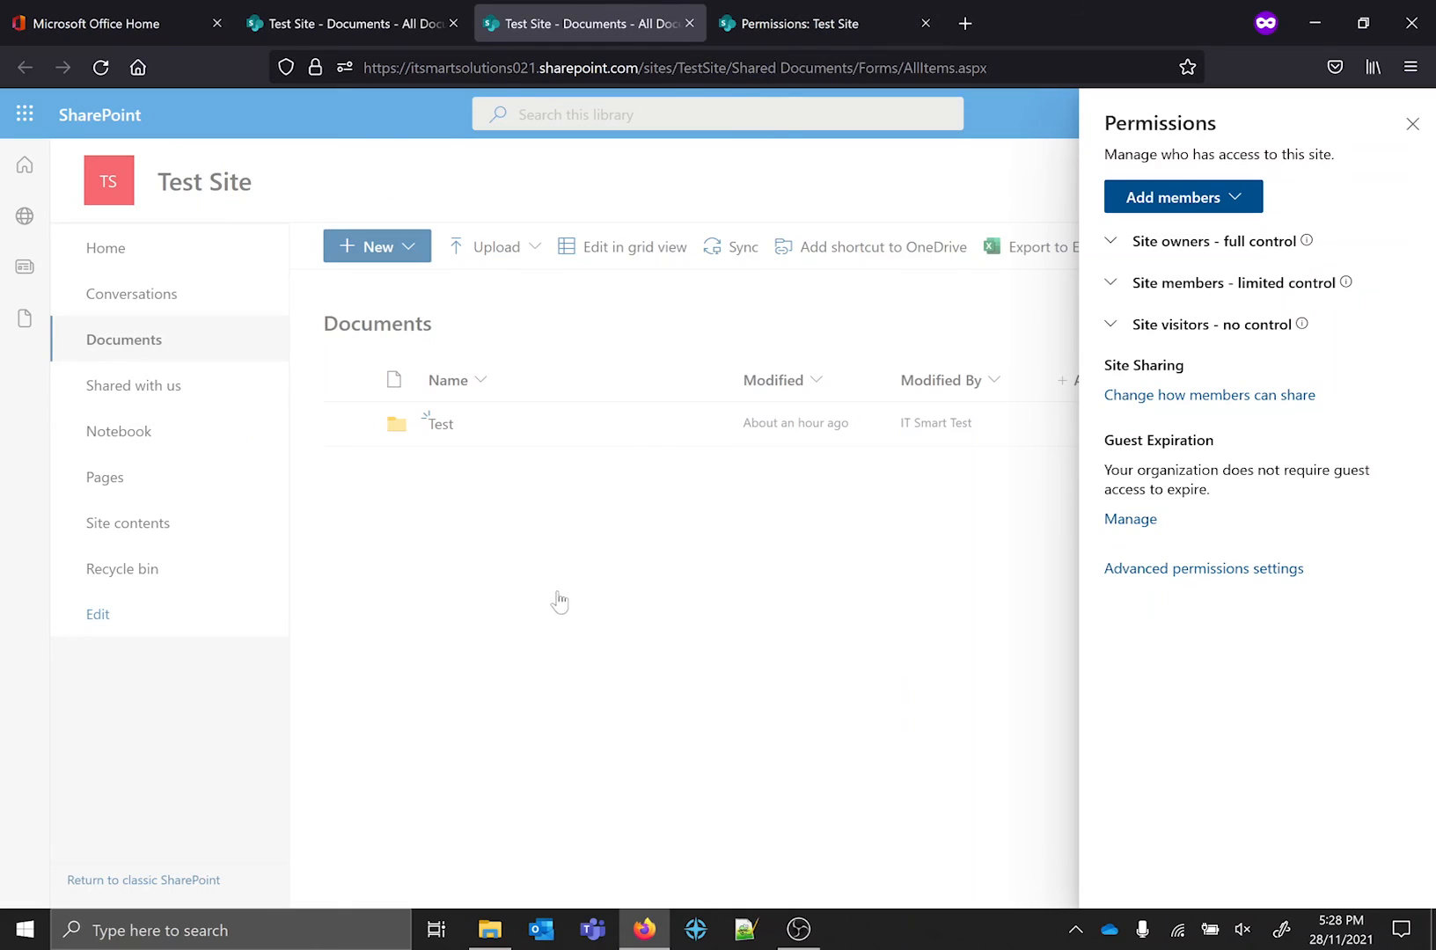
left_click(628, 424)
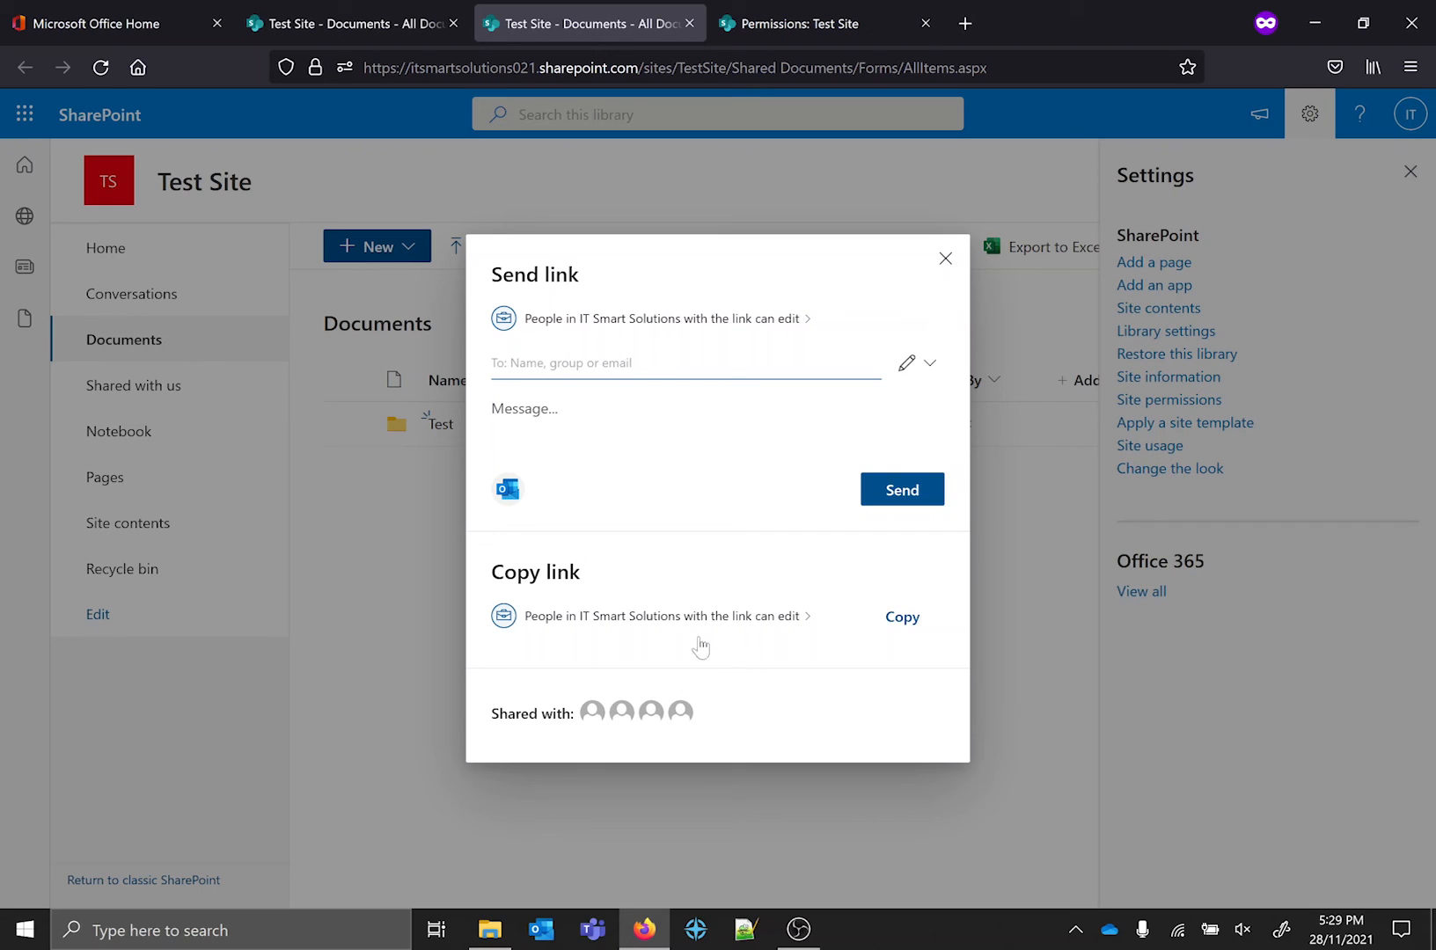
left_click(849, 11)
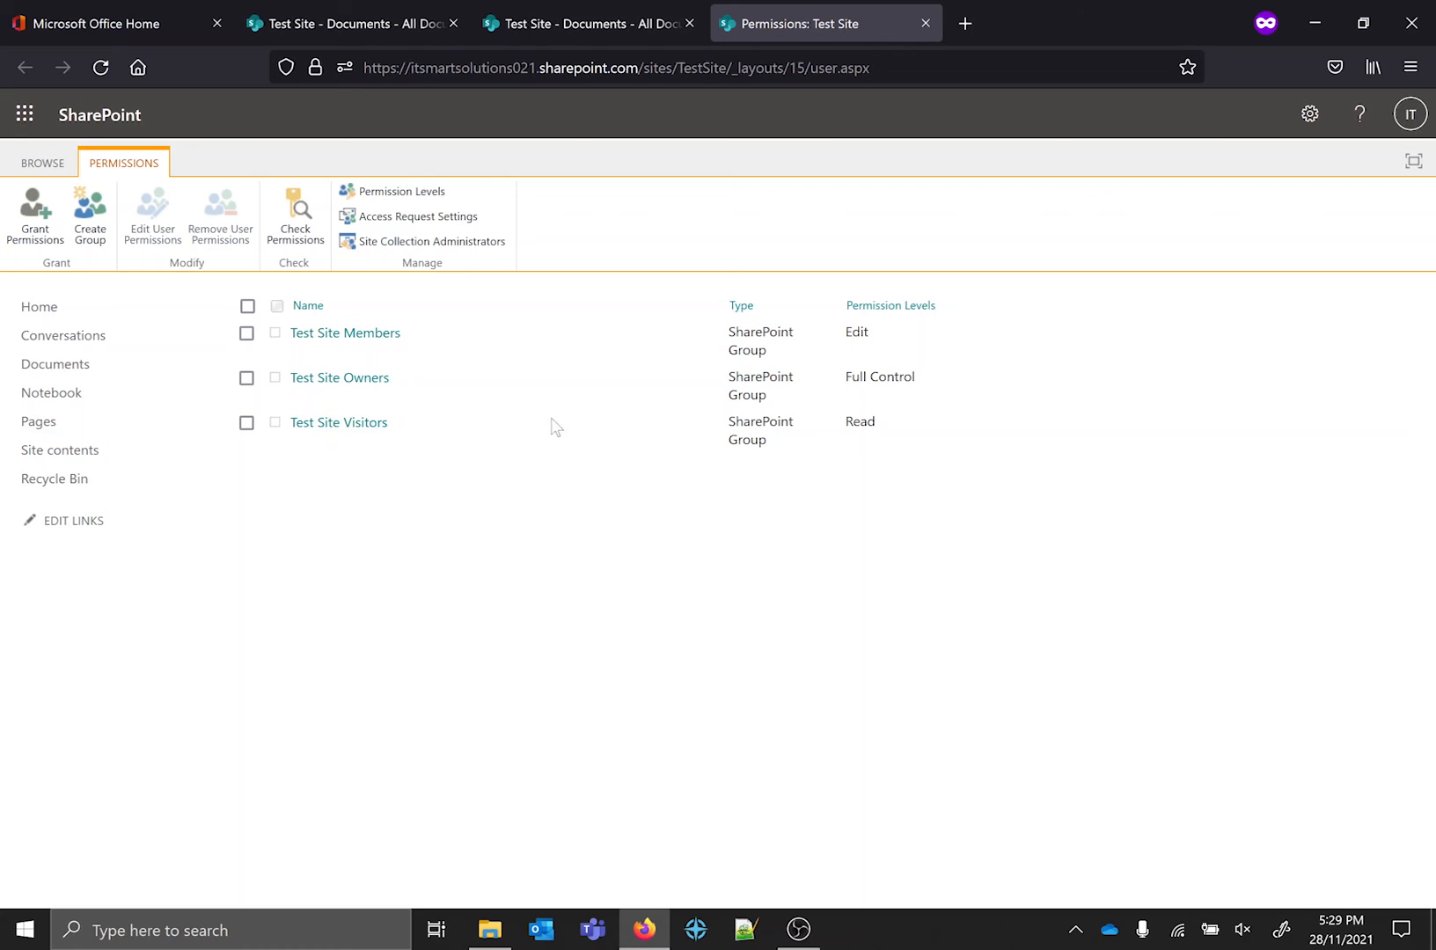
Close the advanced permissions page, the folder's sharing dialog and the duplicate library tab, and dismiss the remaining library's settings.
middle_click(789, 9)
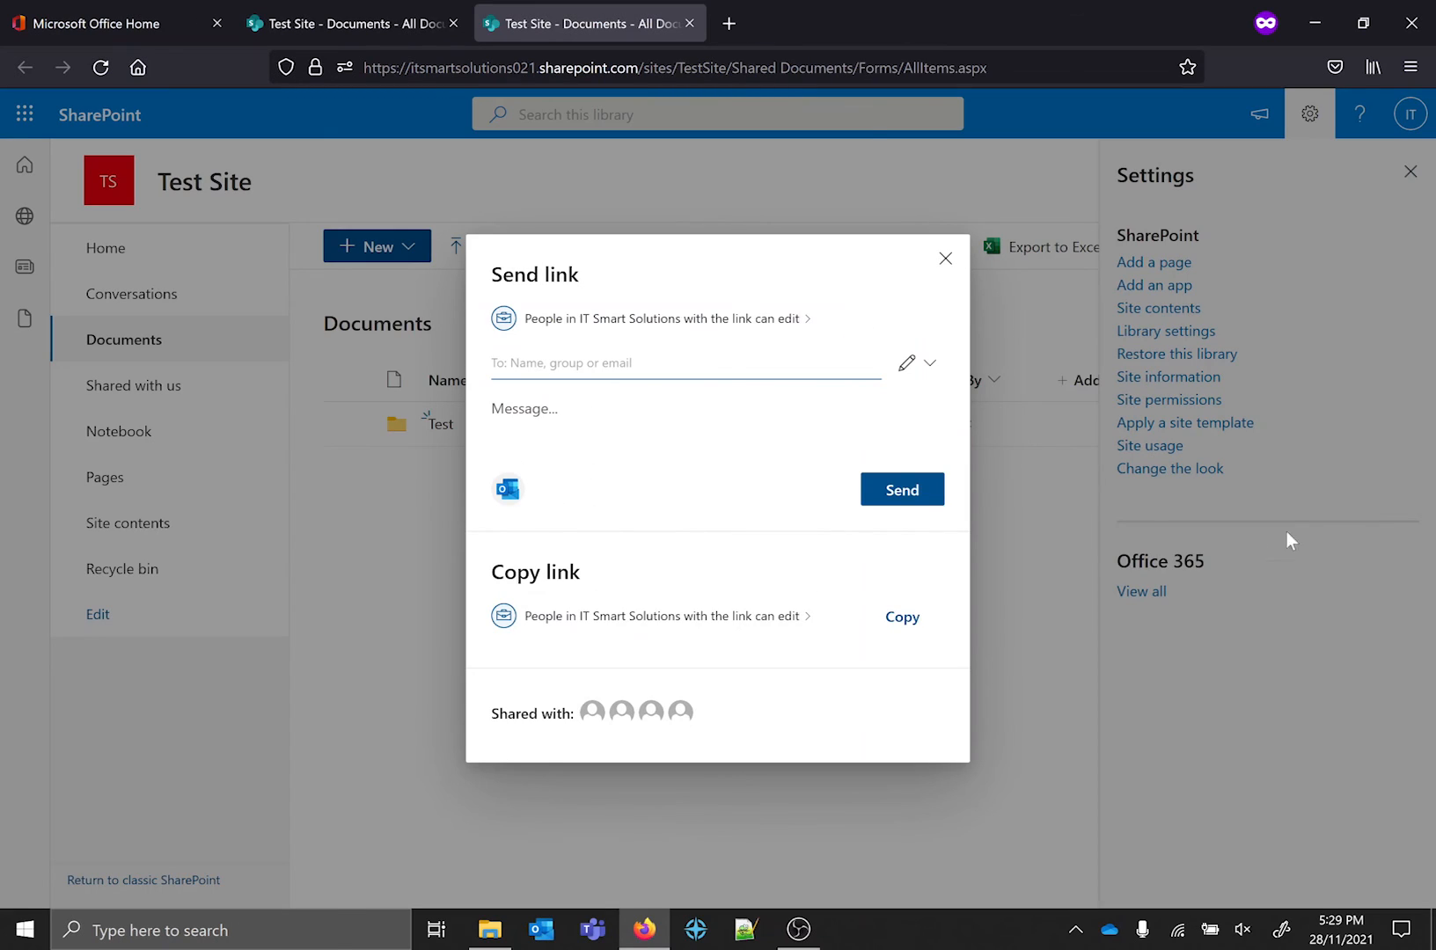
left_click(945, 258)
left_click(688, 23)
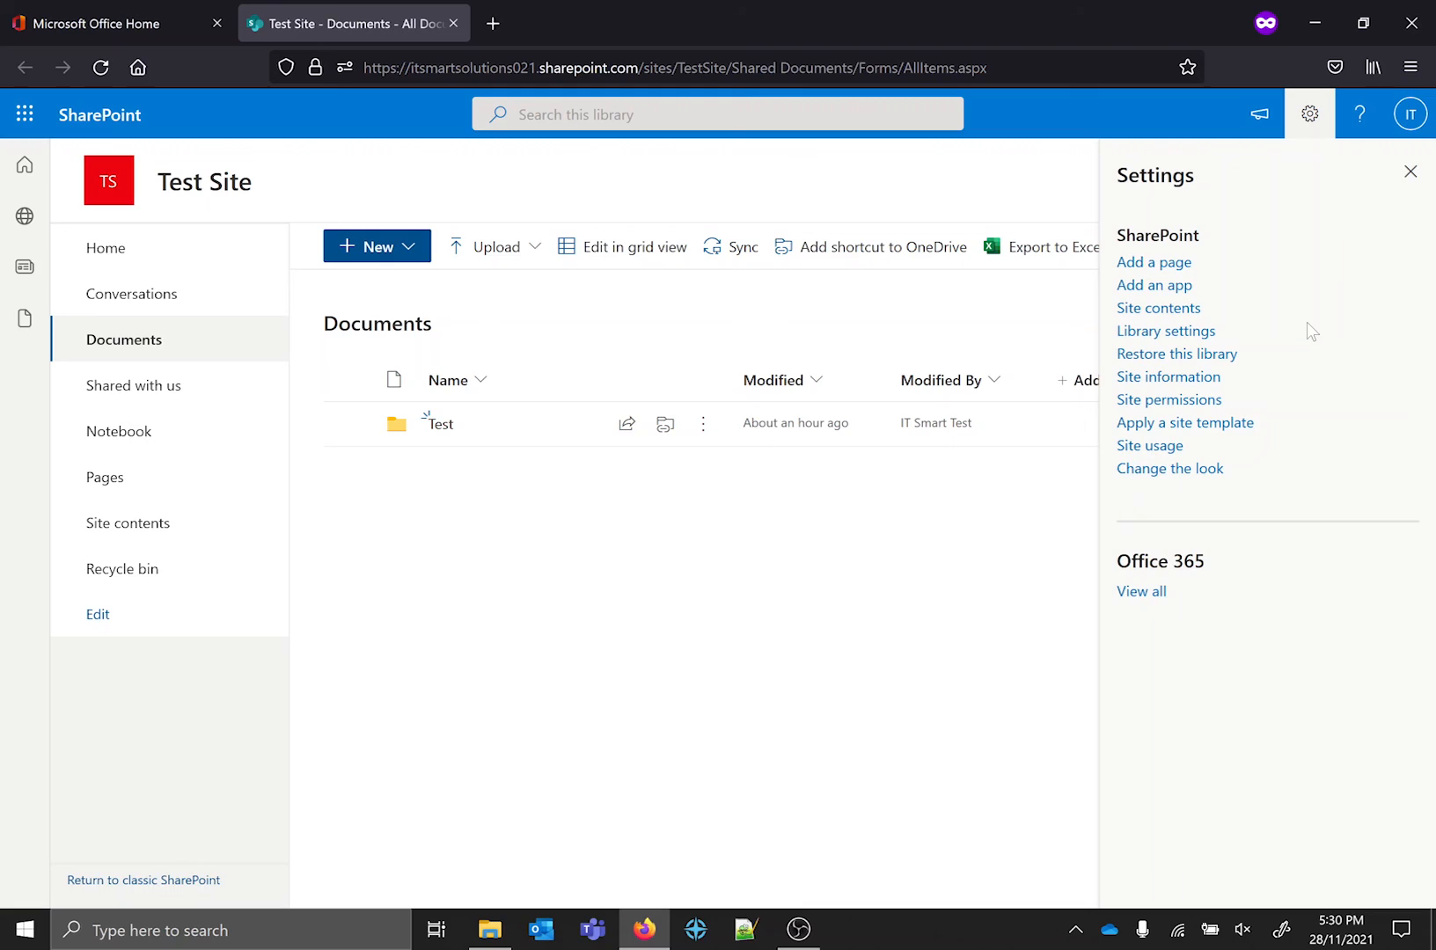
left_click(1410, 171)
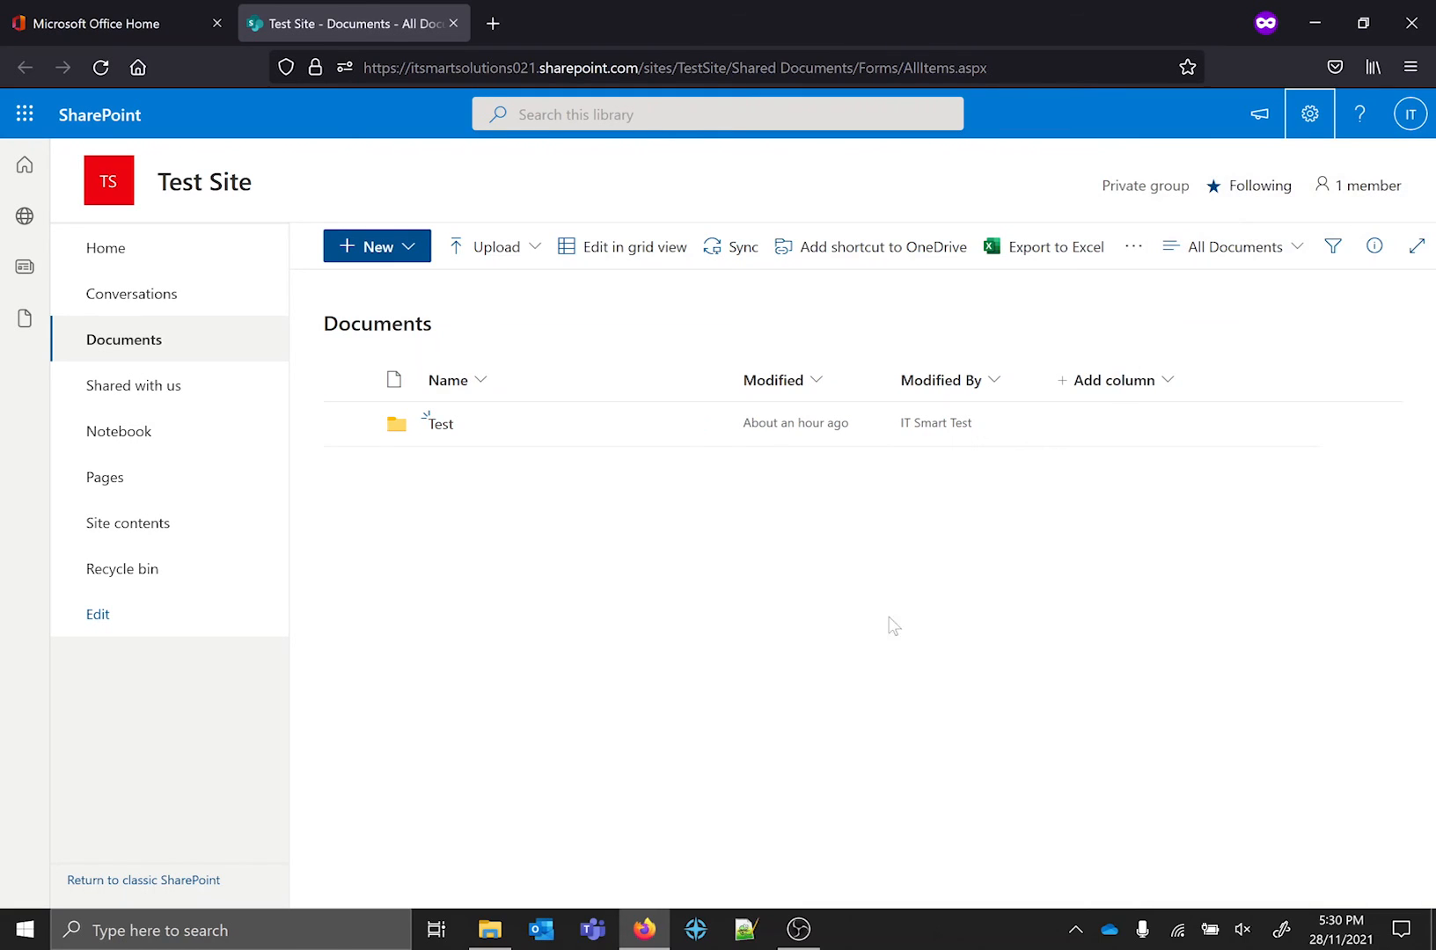